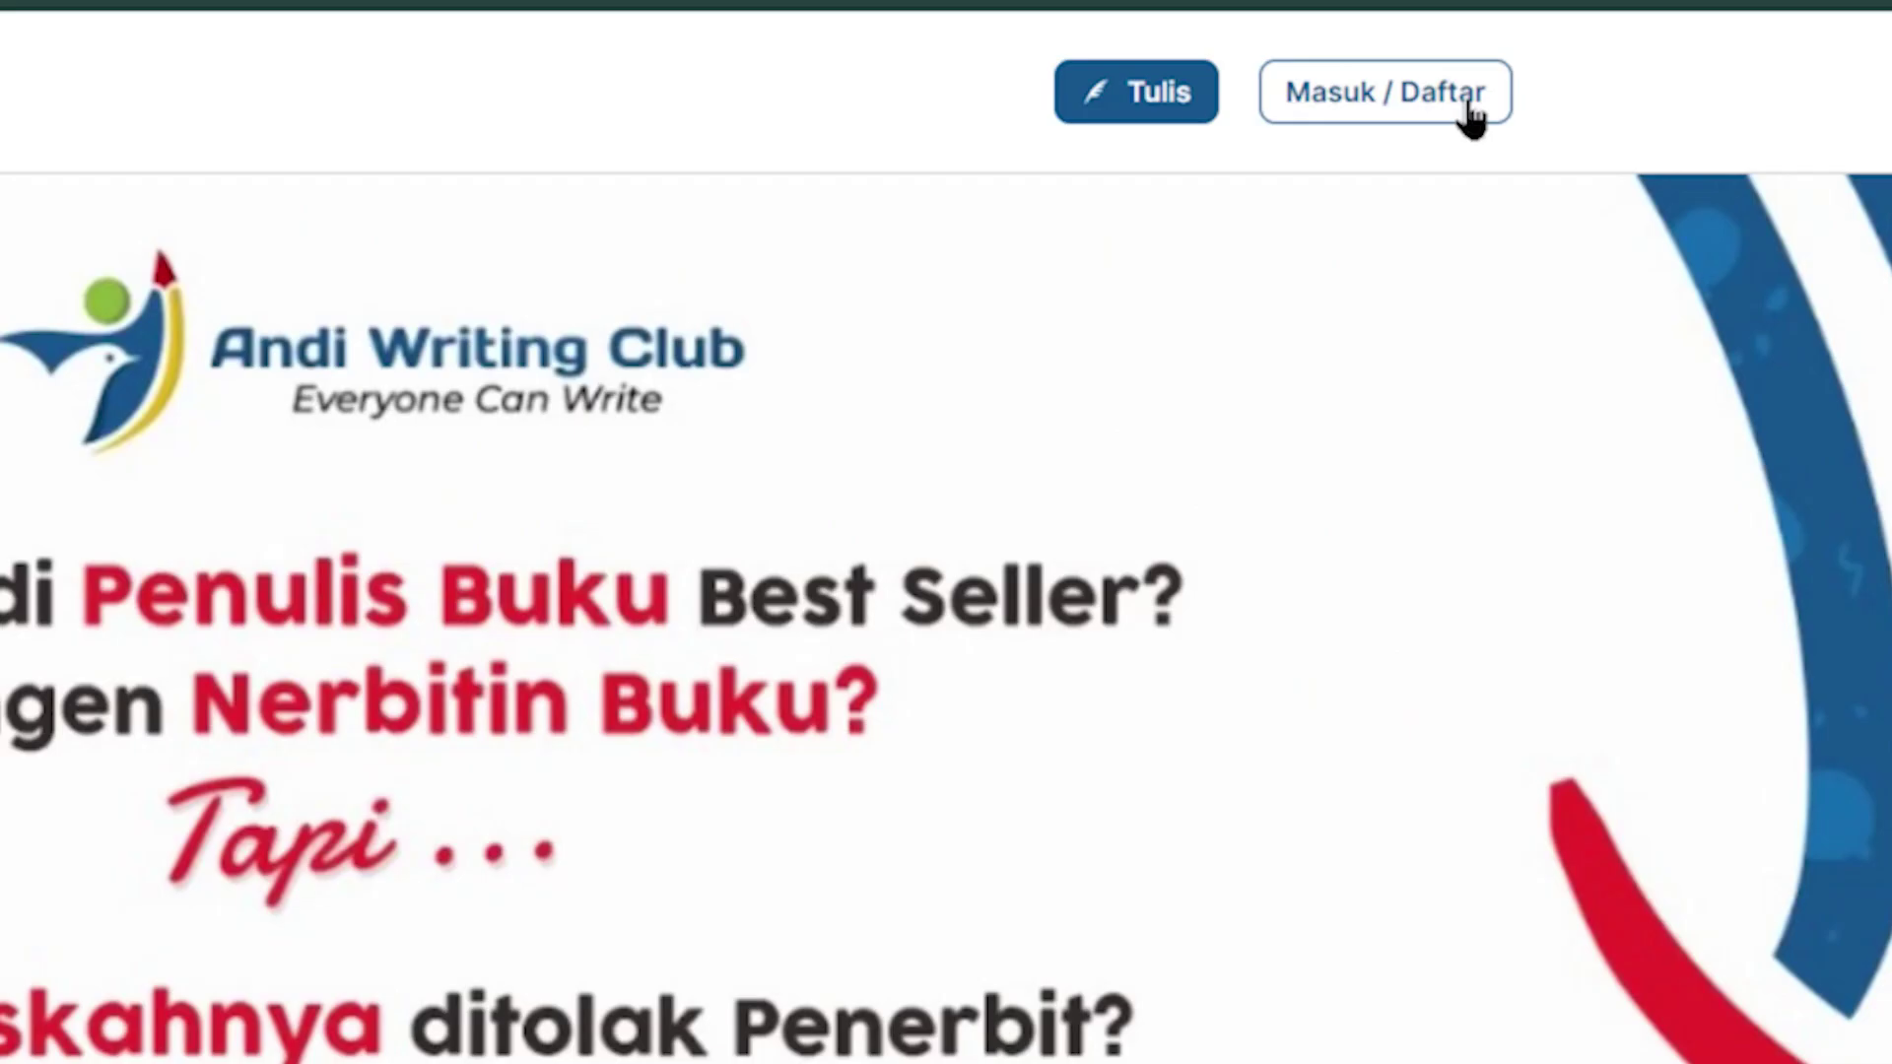
# Open the registration form and enter the new member's full name
pyautogui.click(1471, 116)
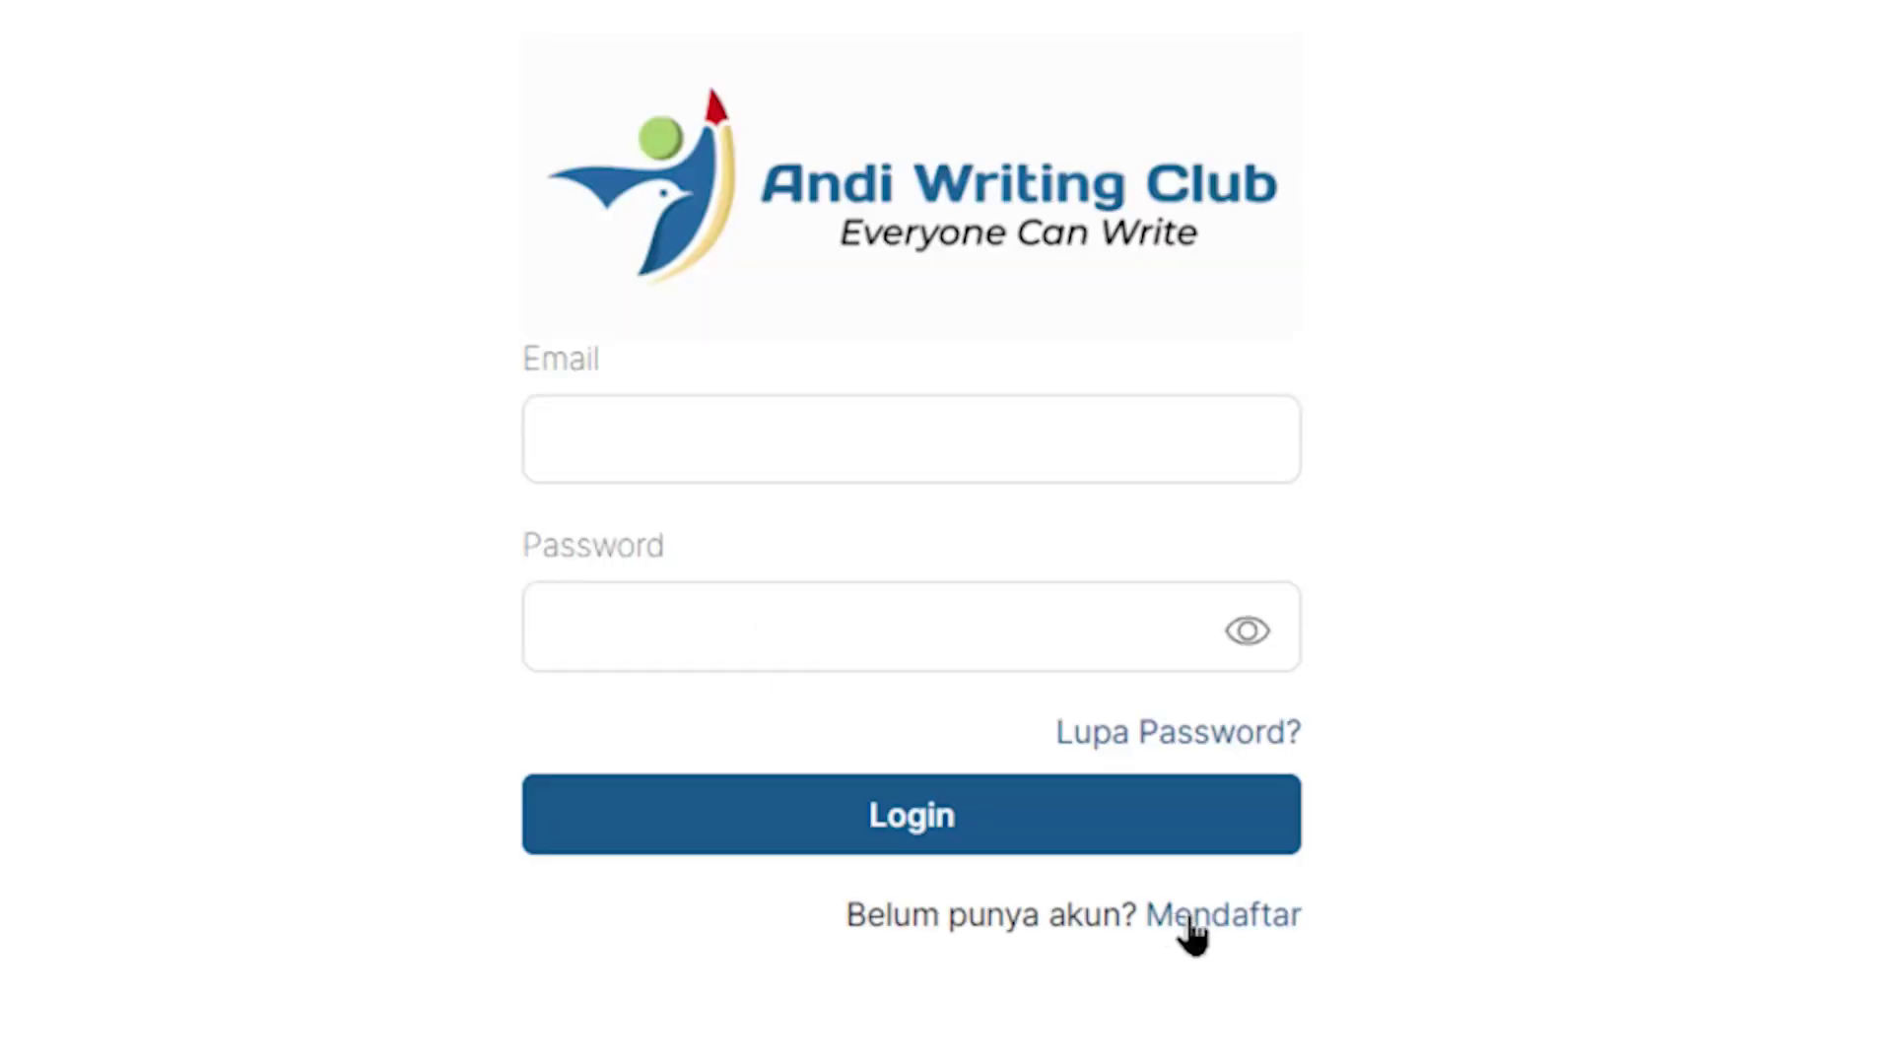
pyautogui.click(1189, 922)
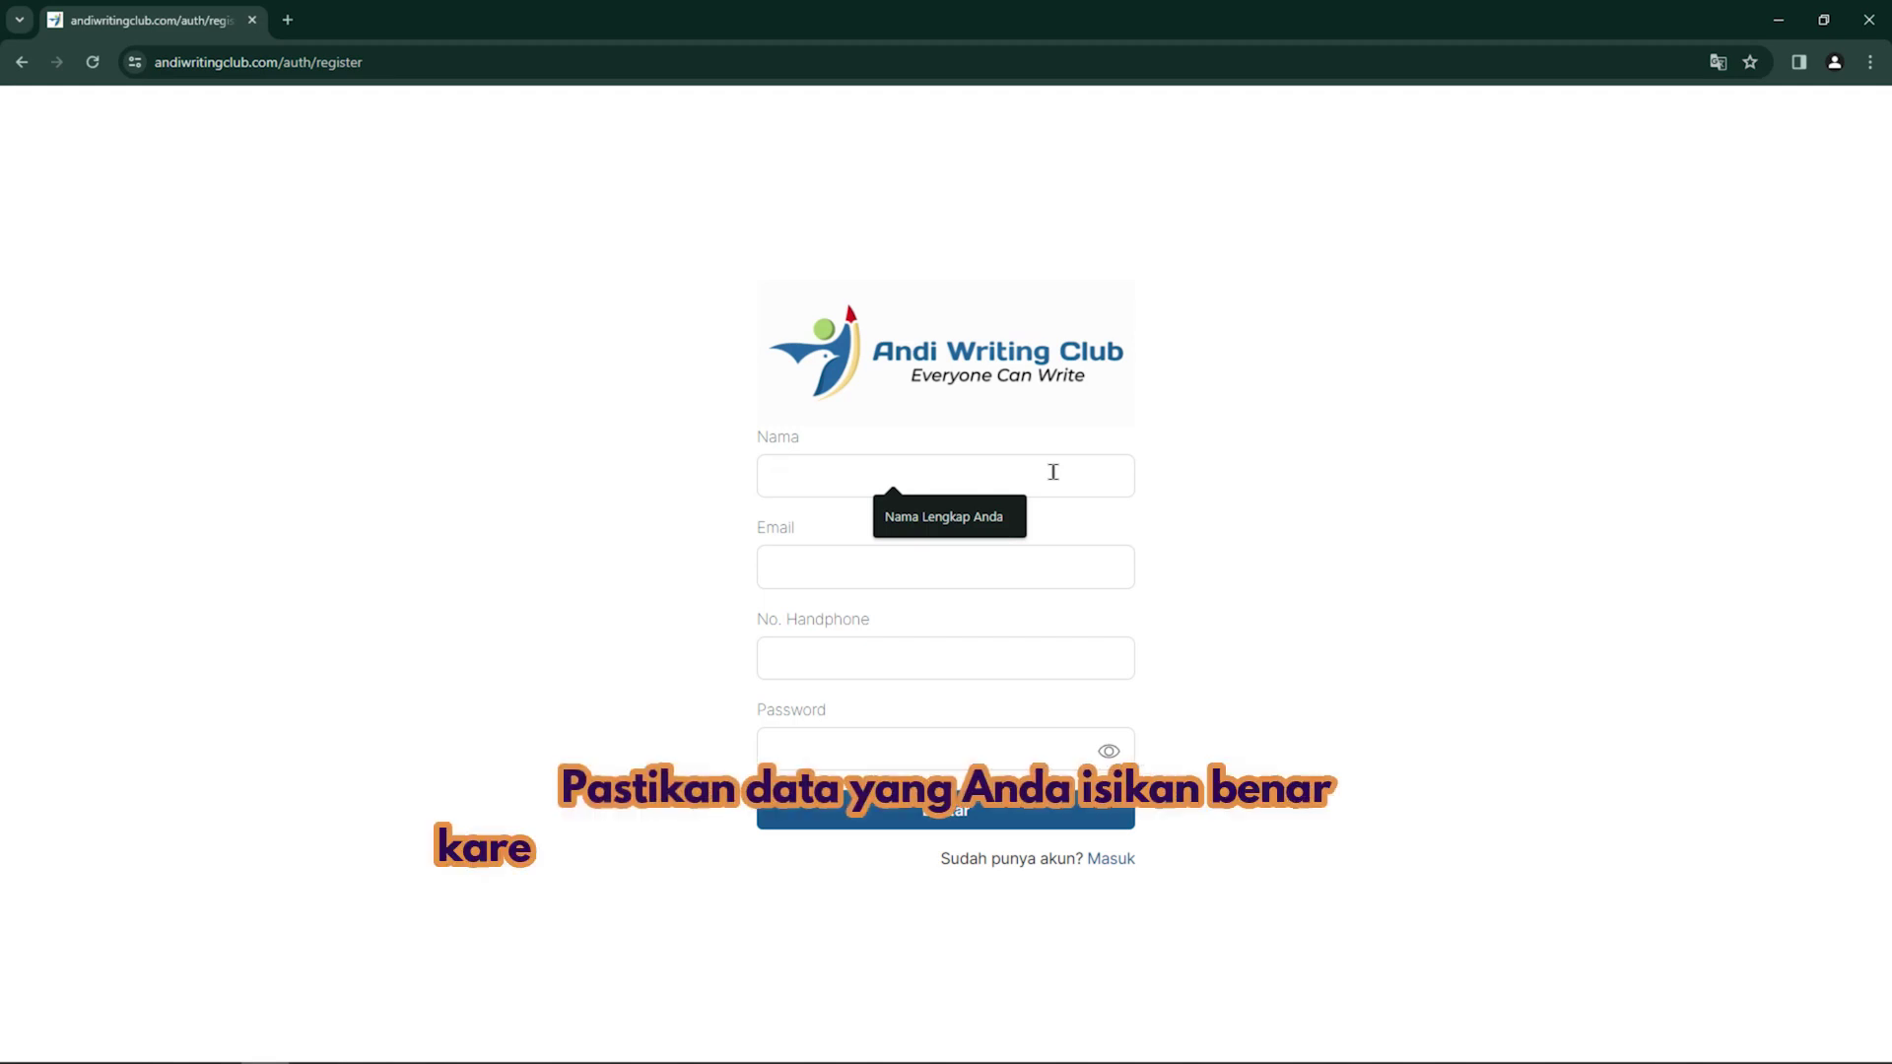
pyautogui.write('Nama lengk')
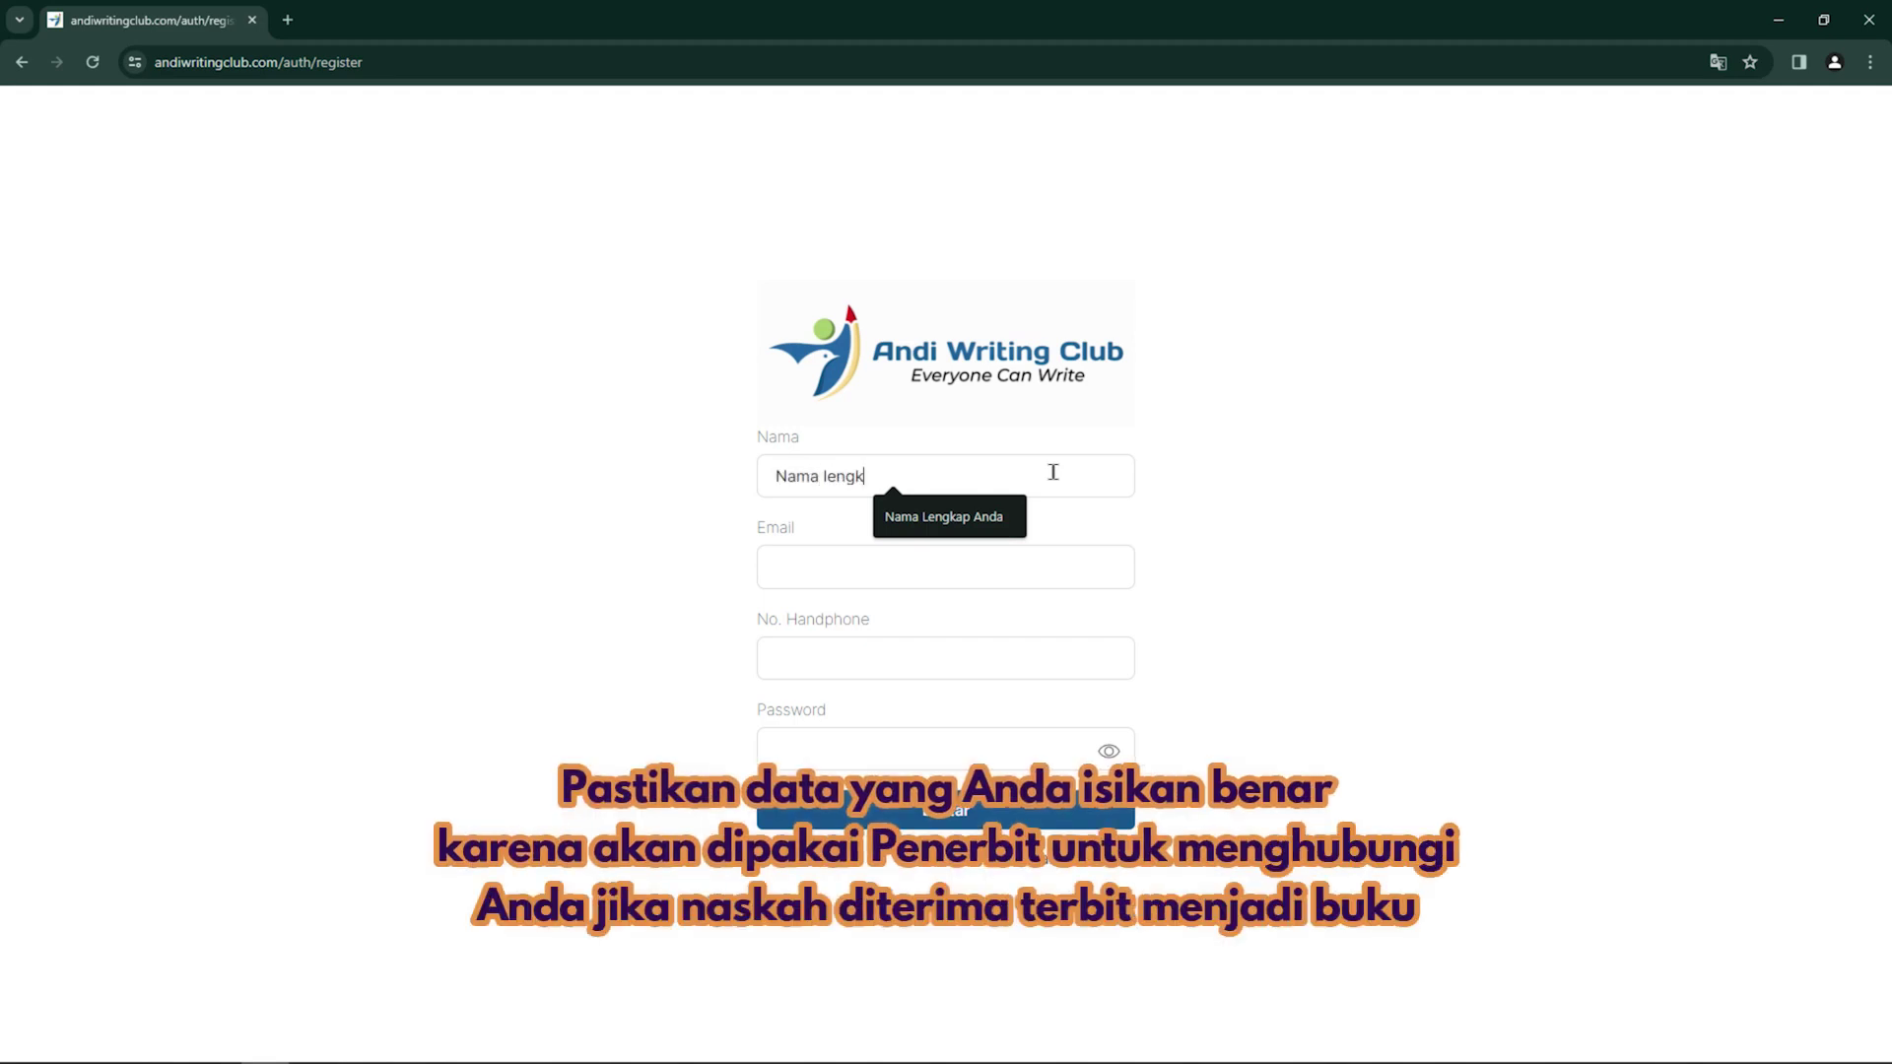
pyautogui.write('ap sobat a')
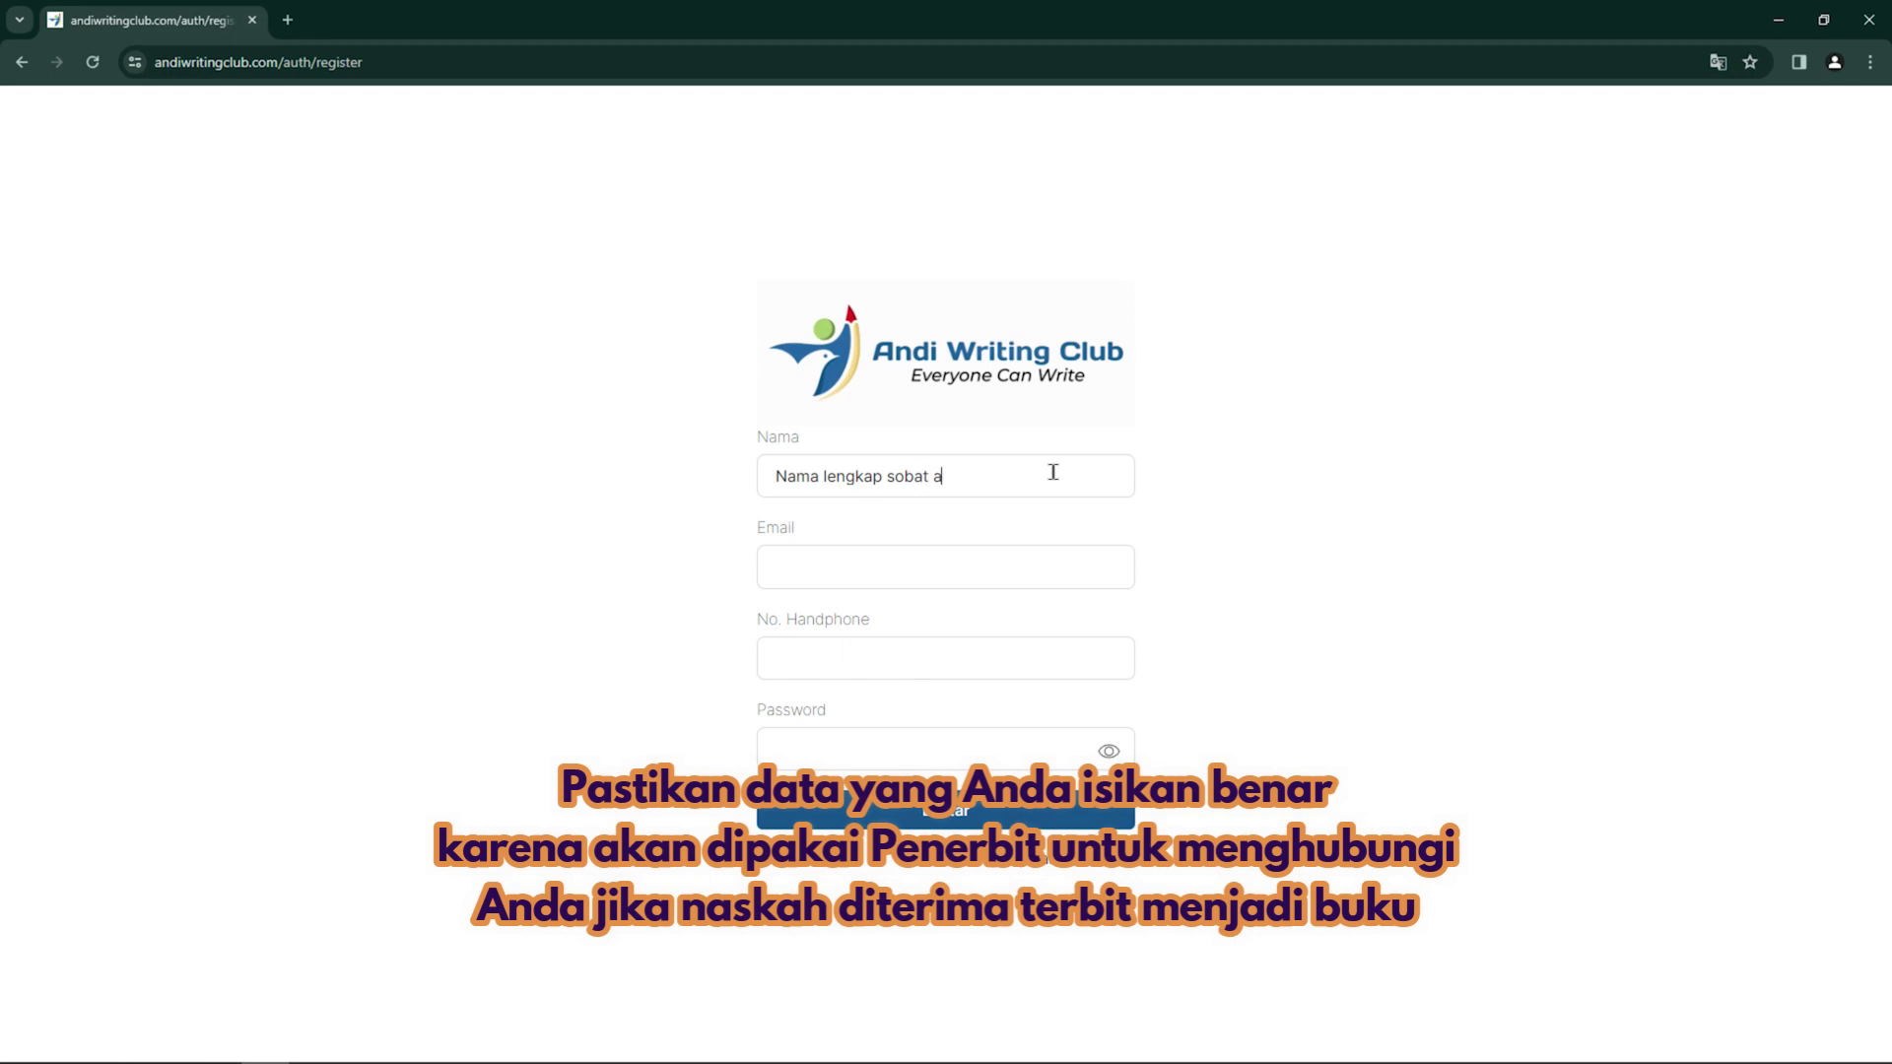
pyautogui.press('BackSpace')
pyautogui.press('BackSpace')
pyautogui.press('BackSpace')
pyautogui.press('BackSpace')
pyautogui.press('BackSpace')
pyautogui.write('A')
pyautogui.press('BackSpace')
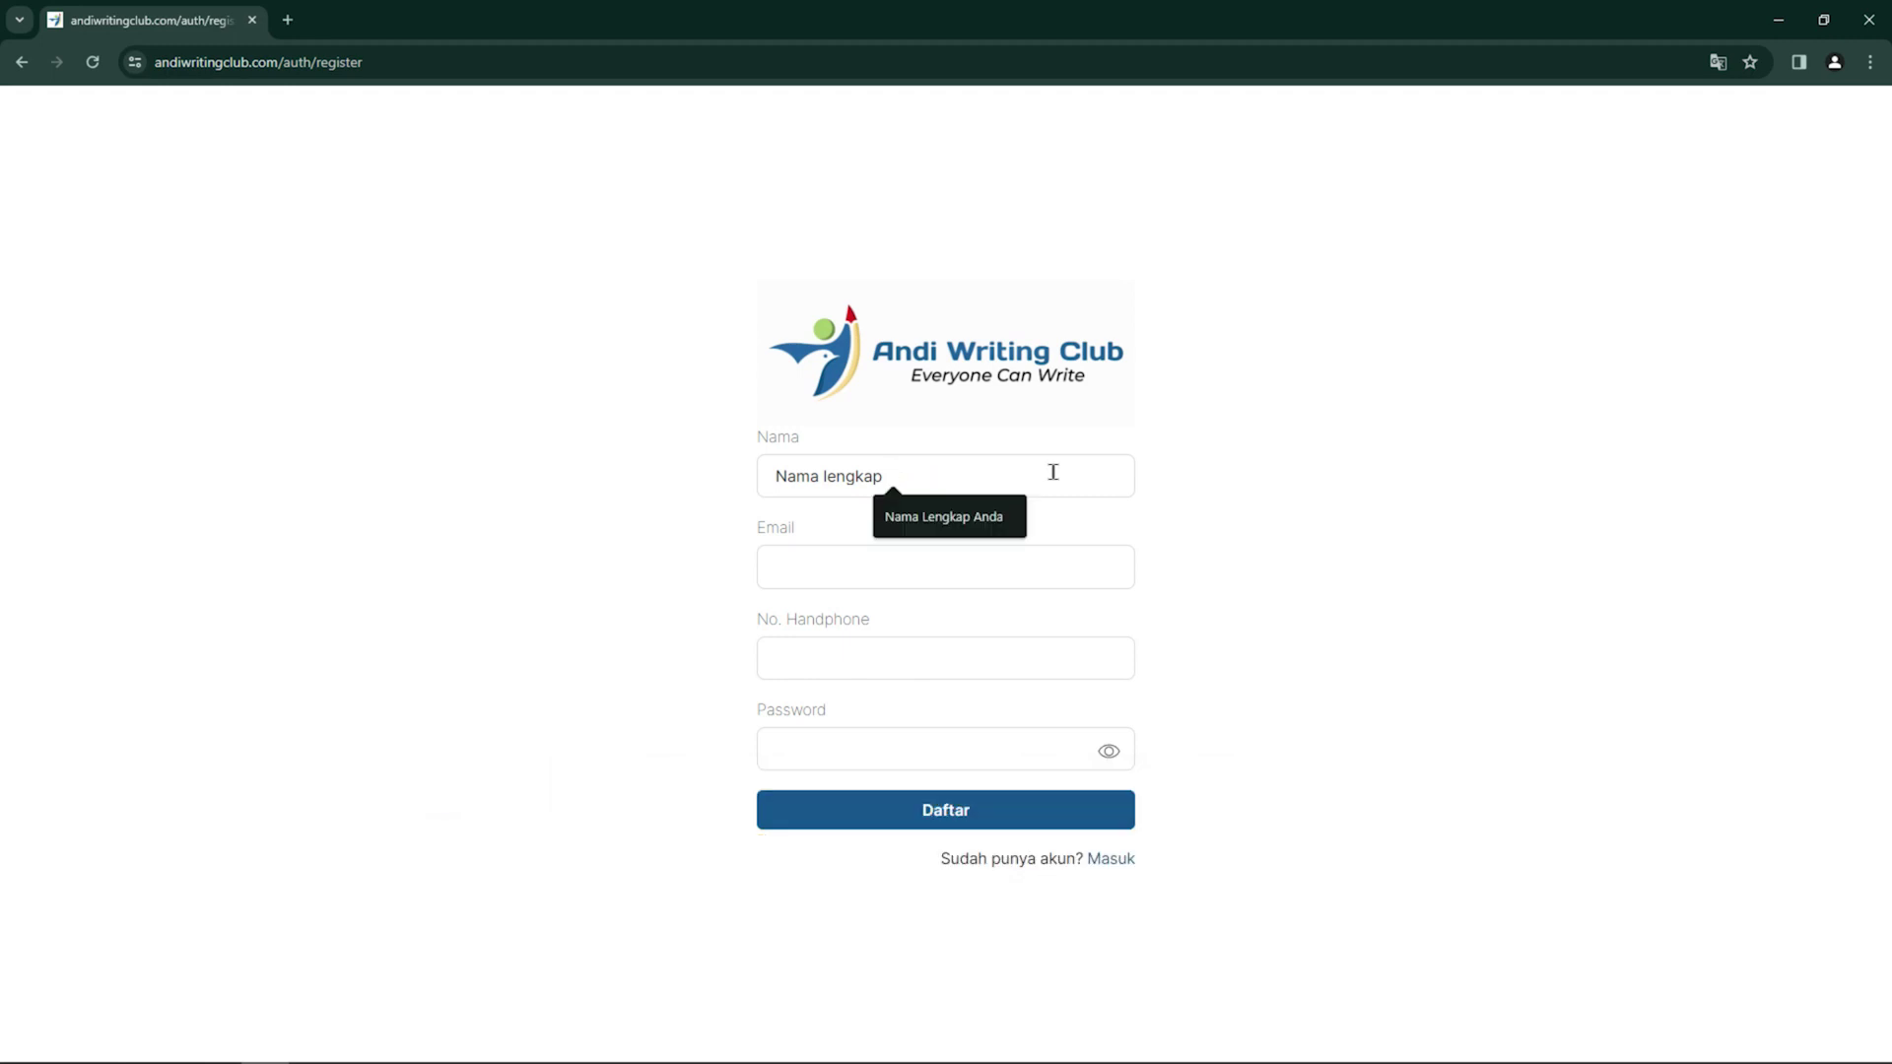
pyautogui.write('anda')
pyautogui.click(926, 516)
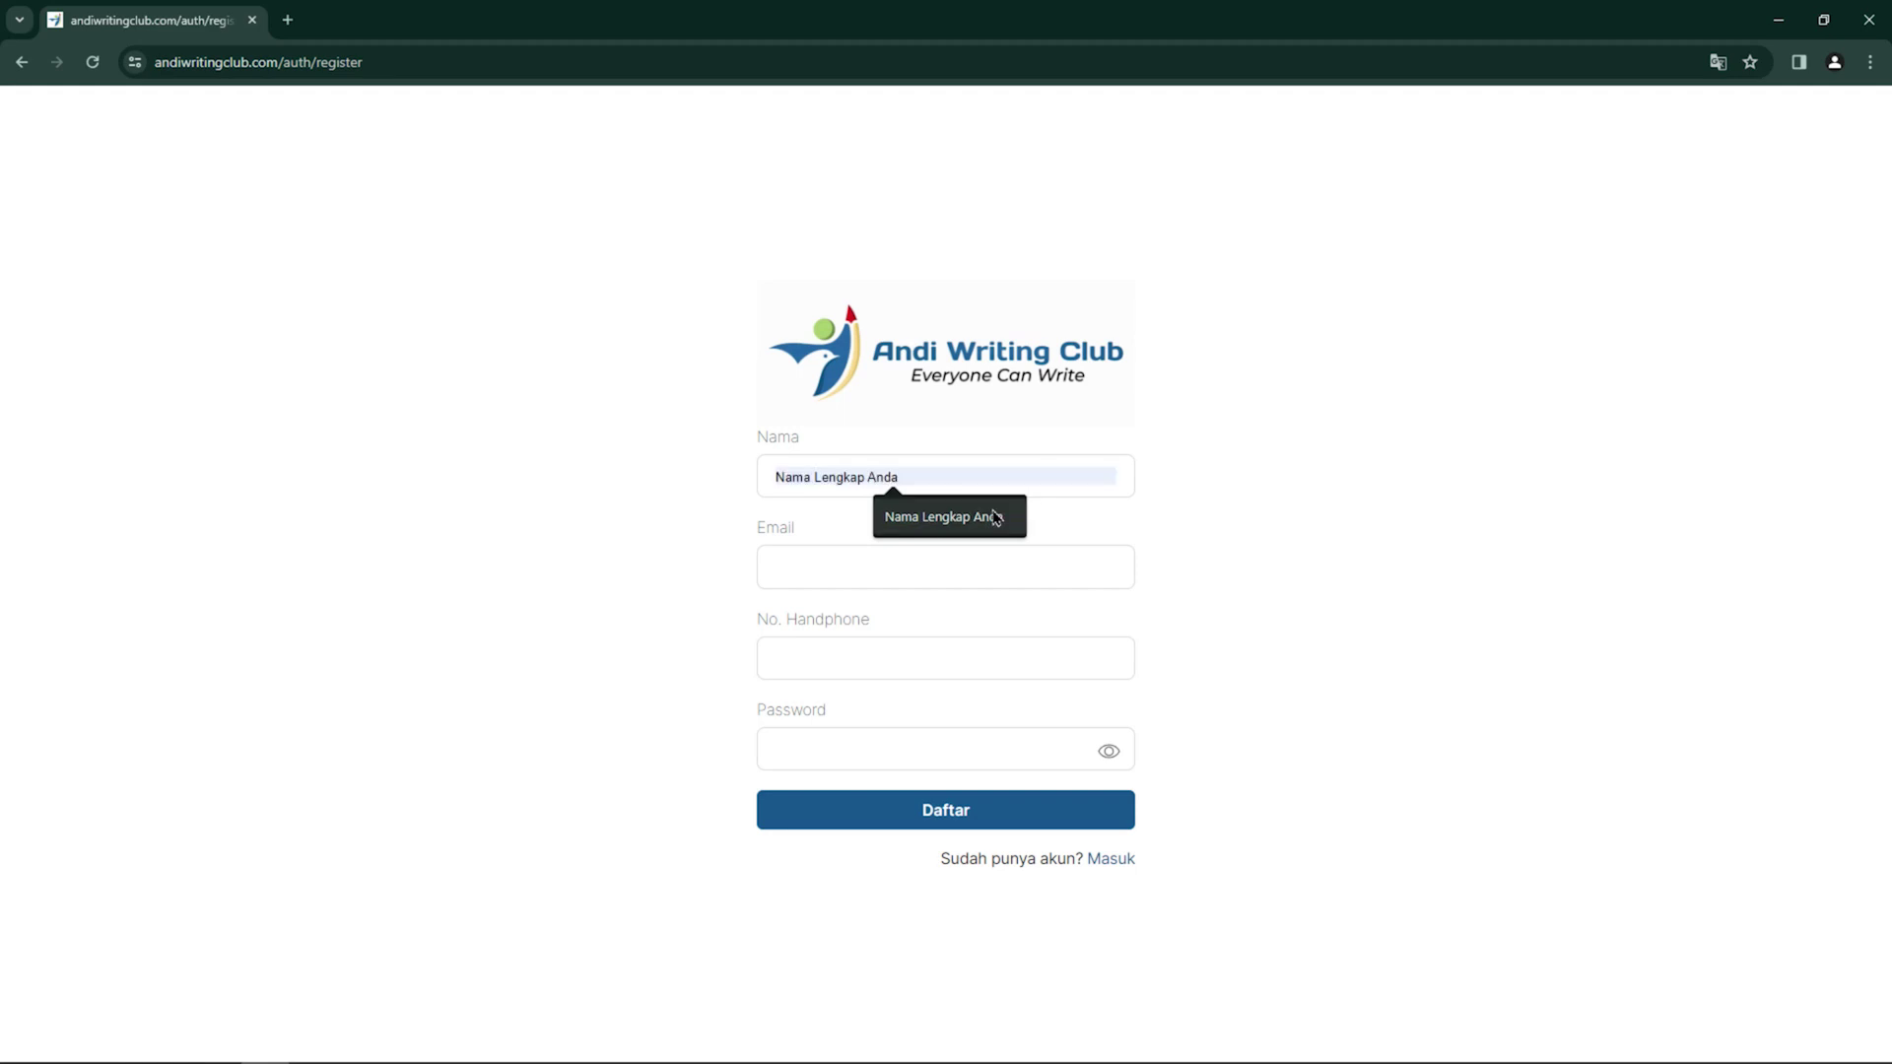
# Fill in the e-mail address, phone number and account password, then submit the registration
pyautogui.click(965, 563)
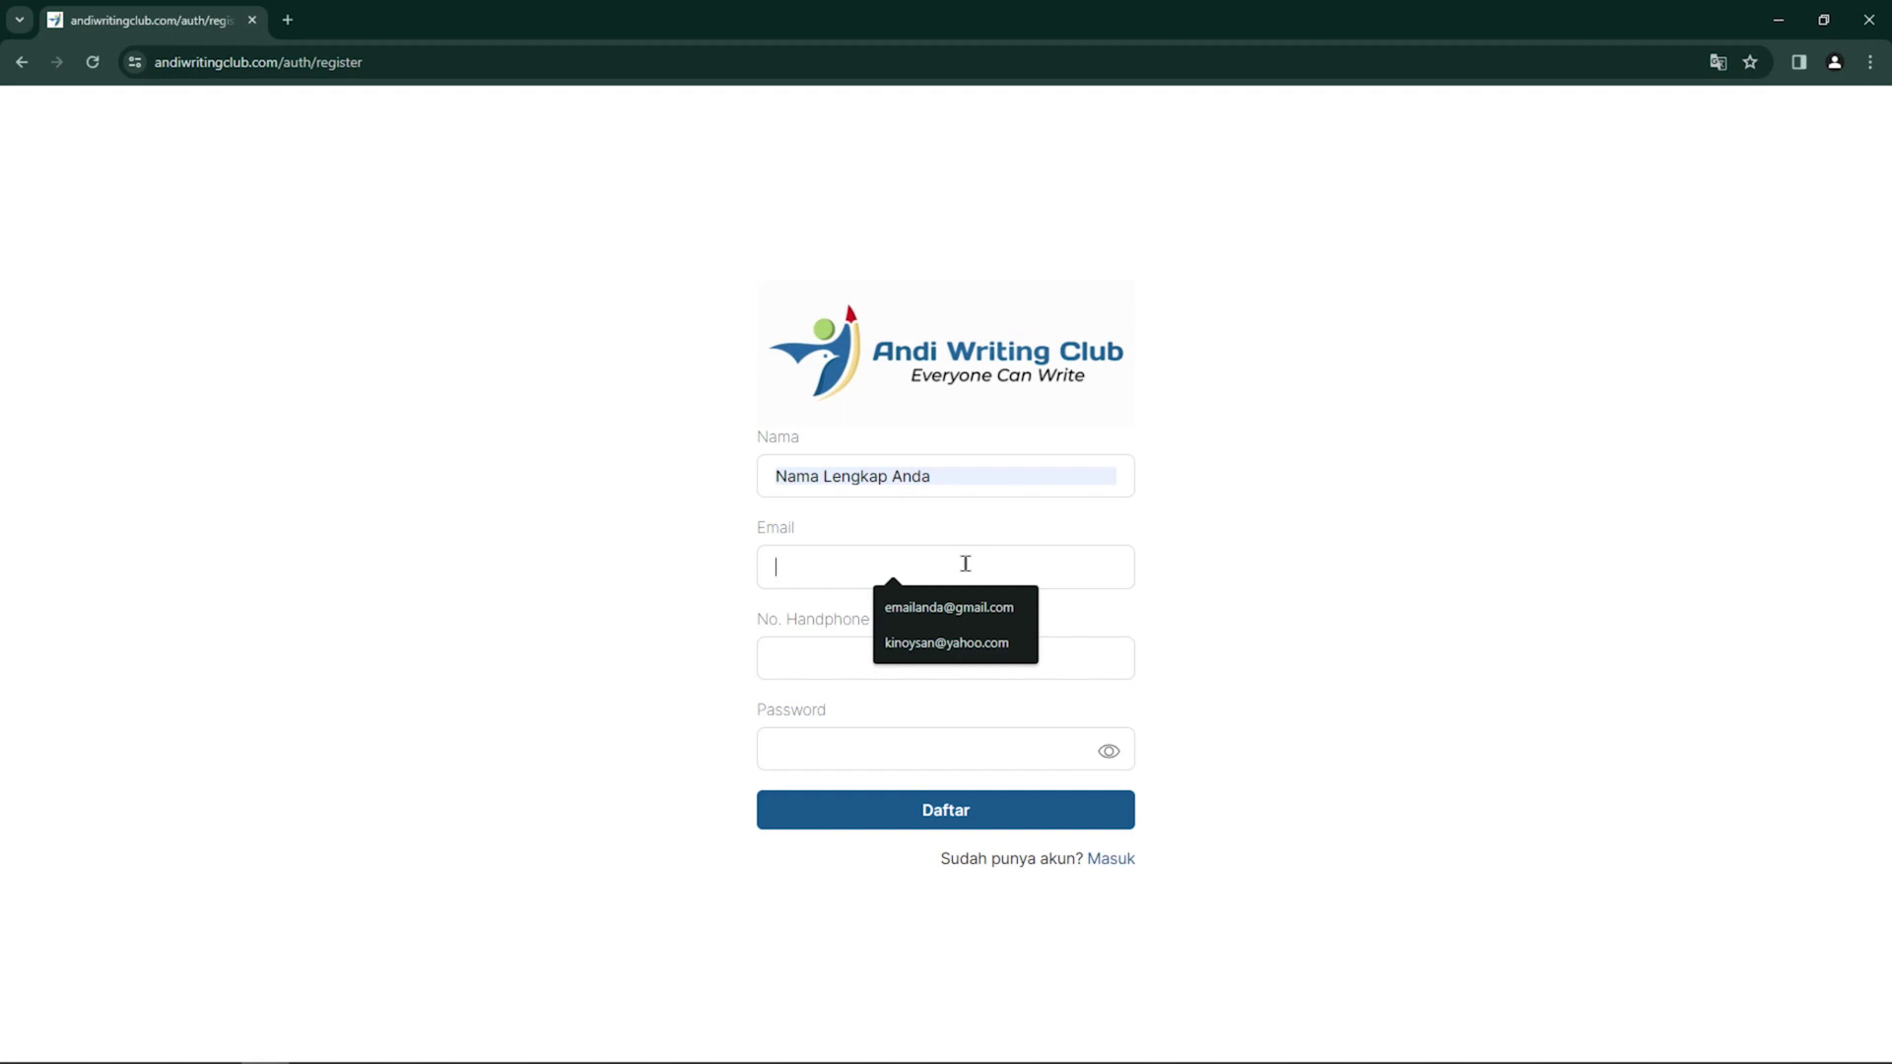
pyautogui.write('email')
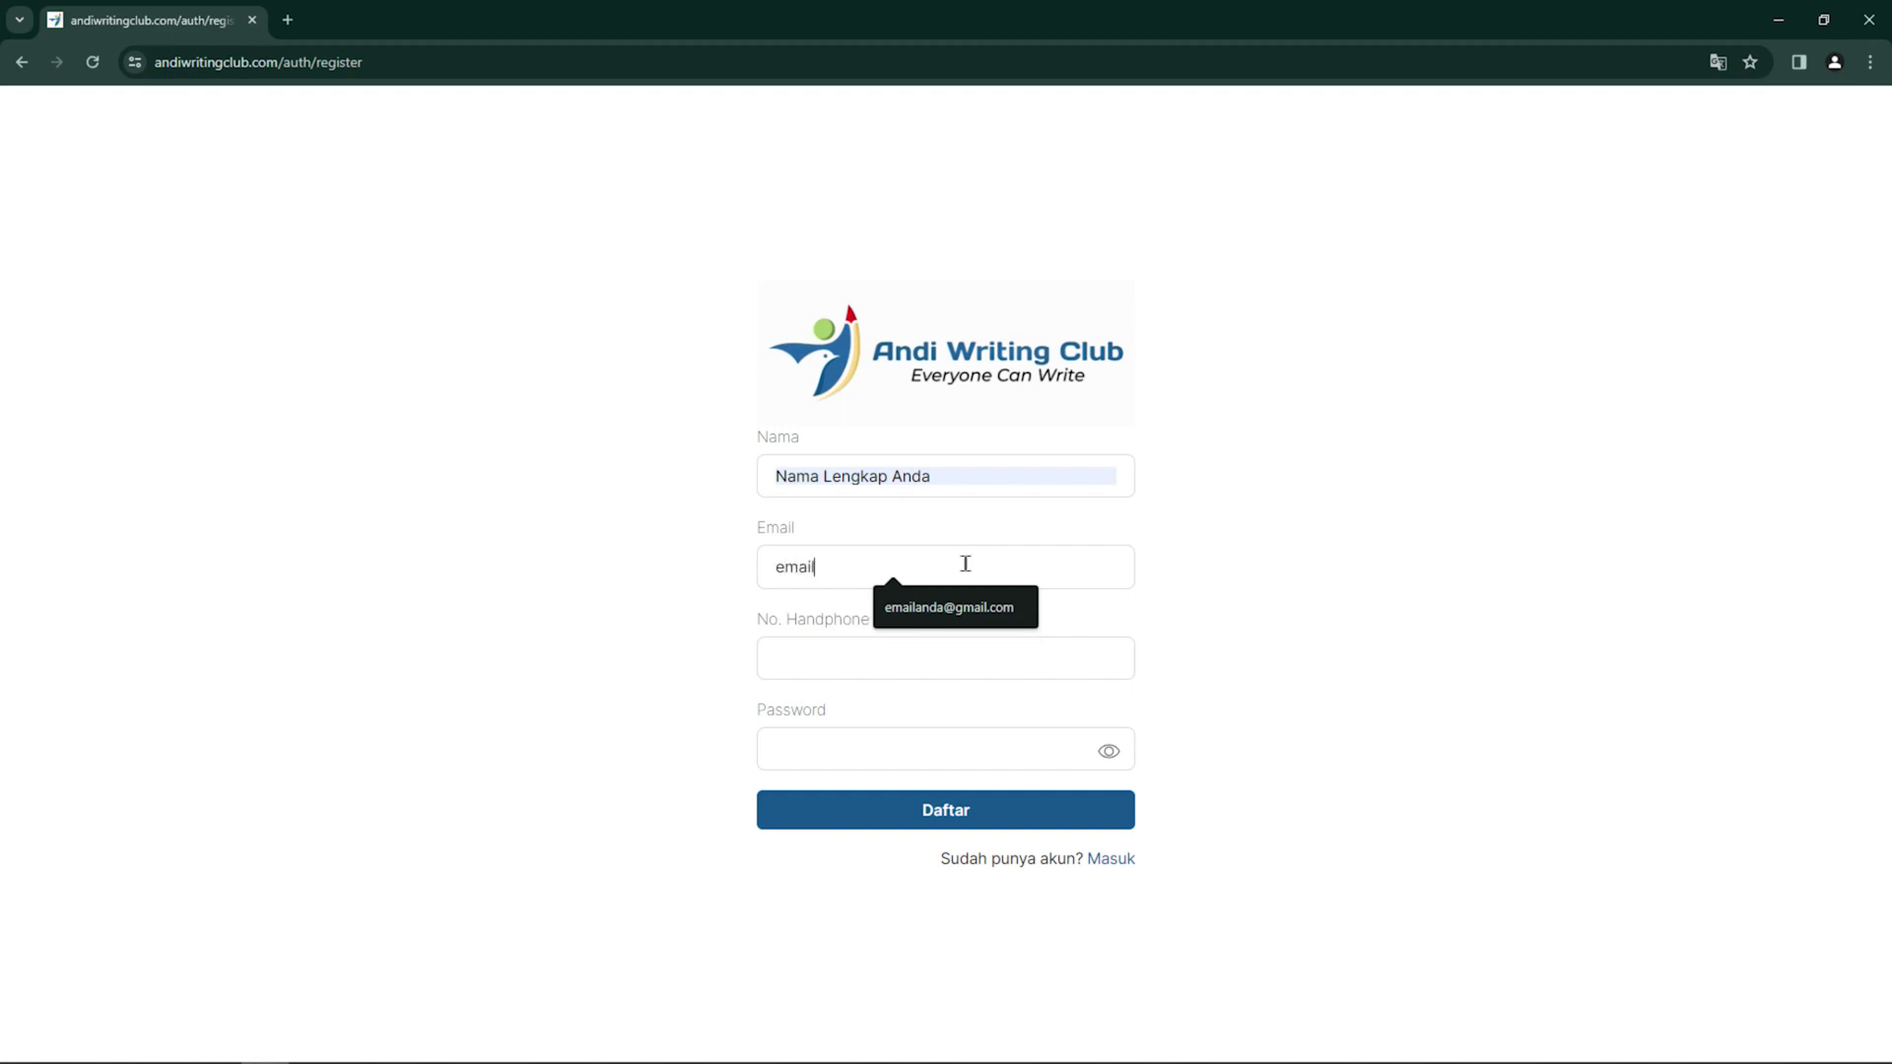
pyautogui.write('anda@gmail.com')
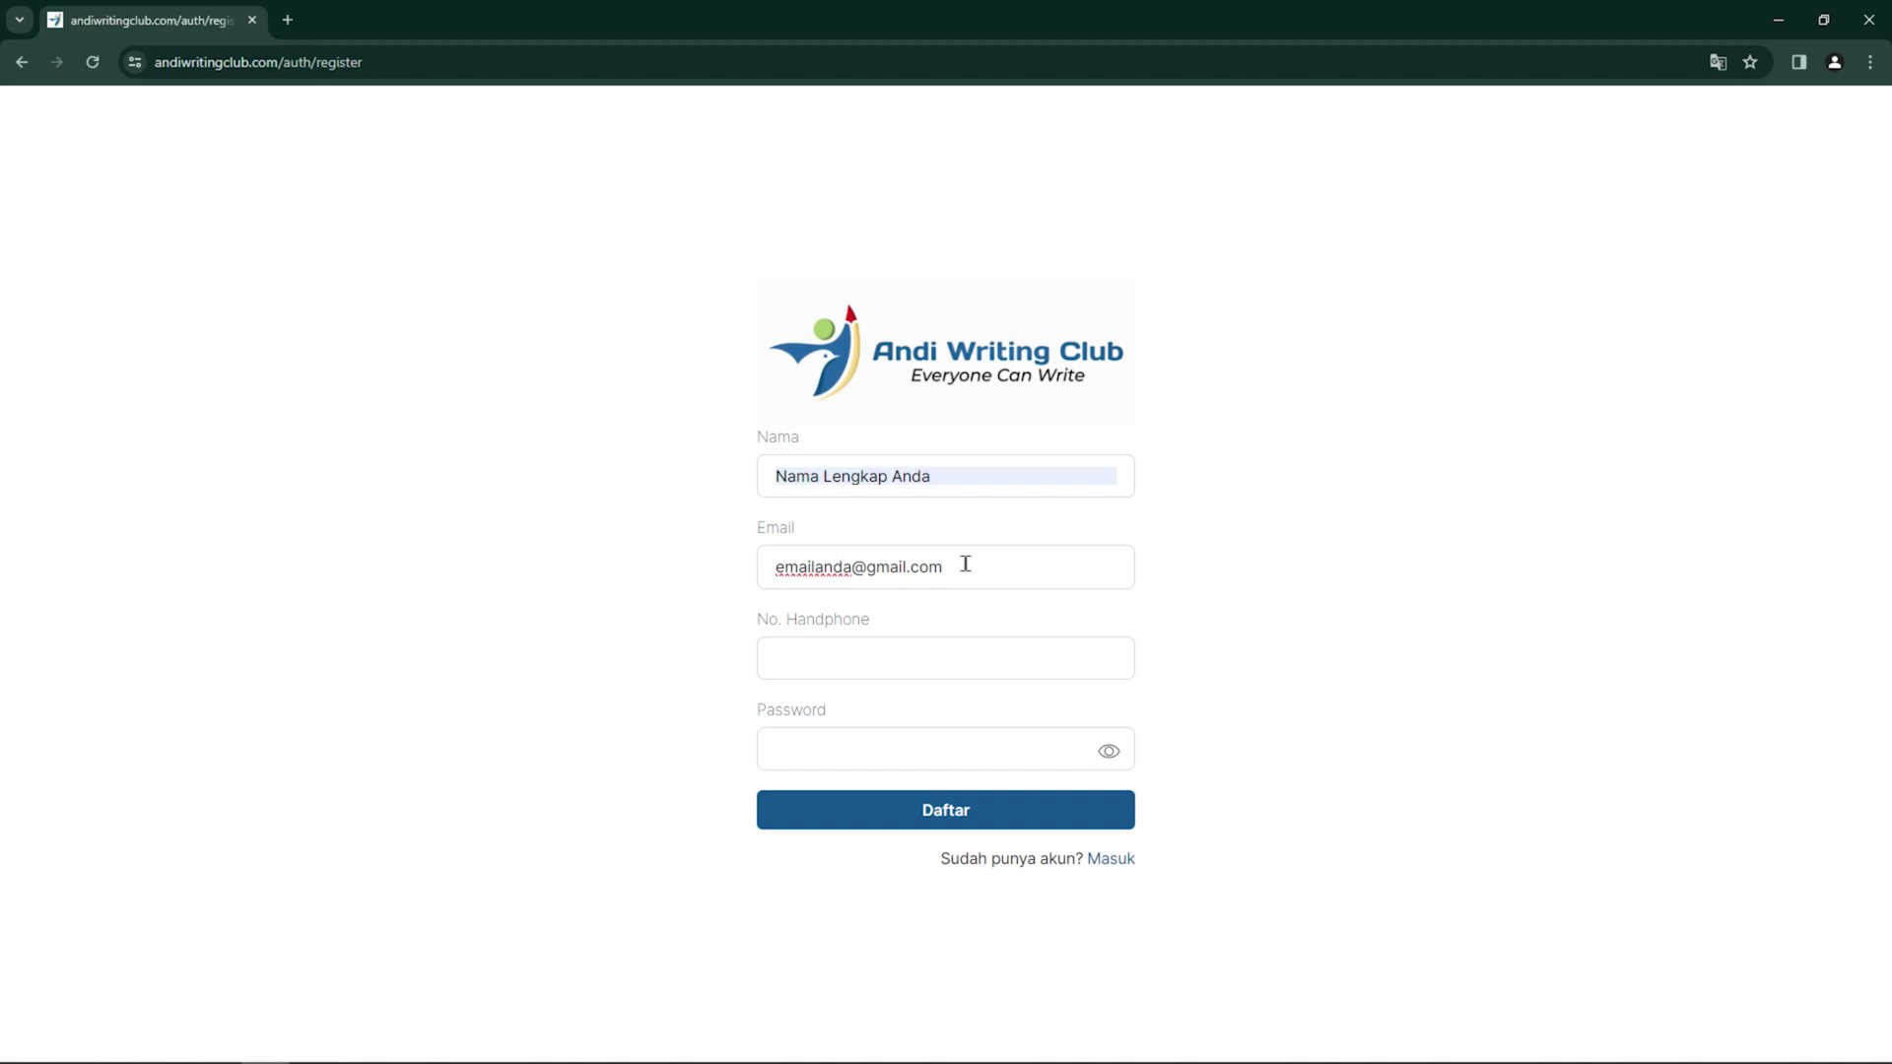
pyautogui.click(983, 650)
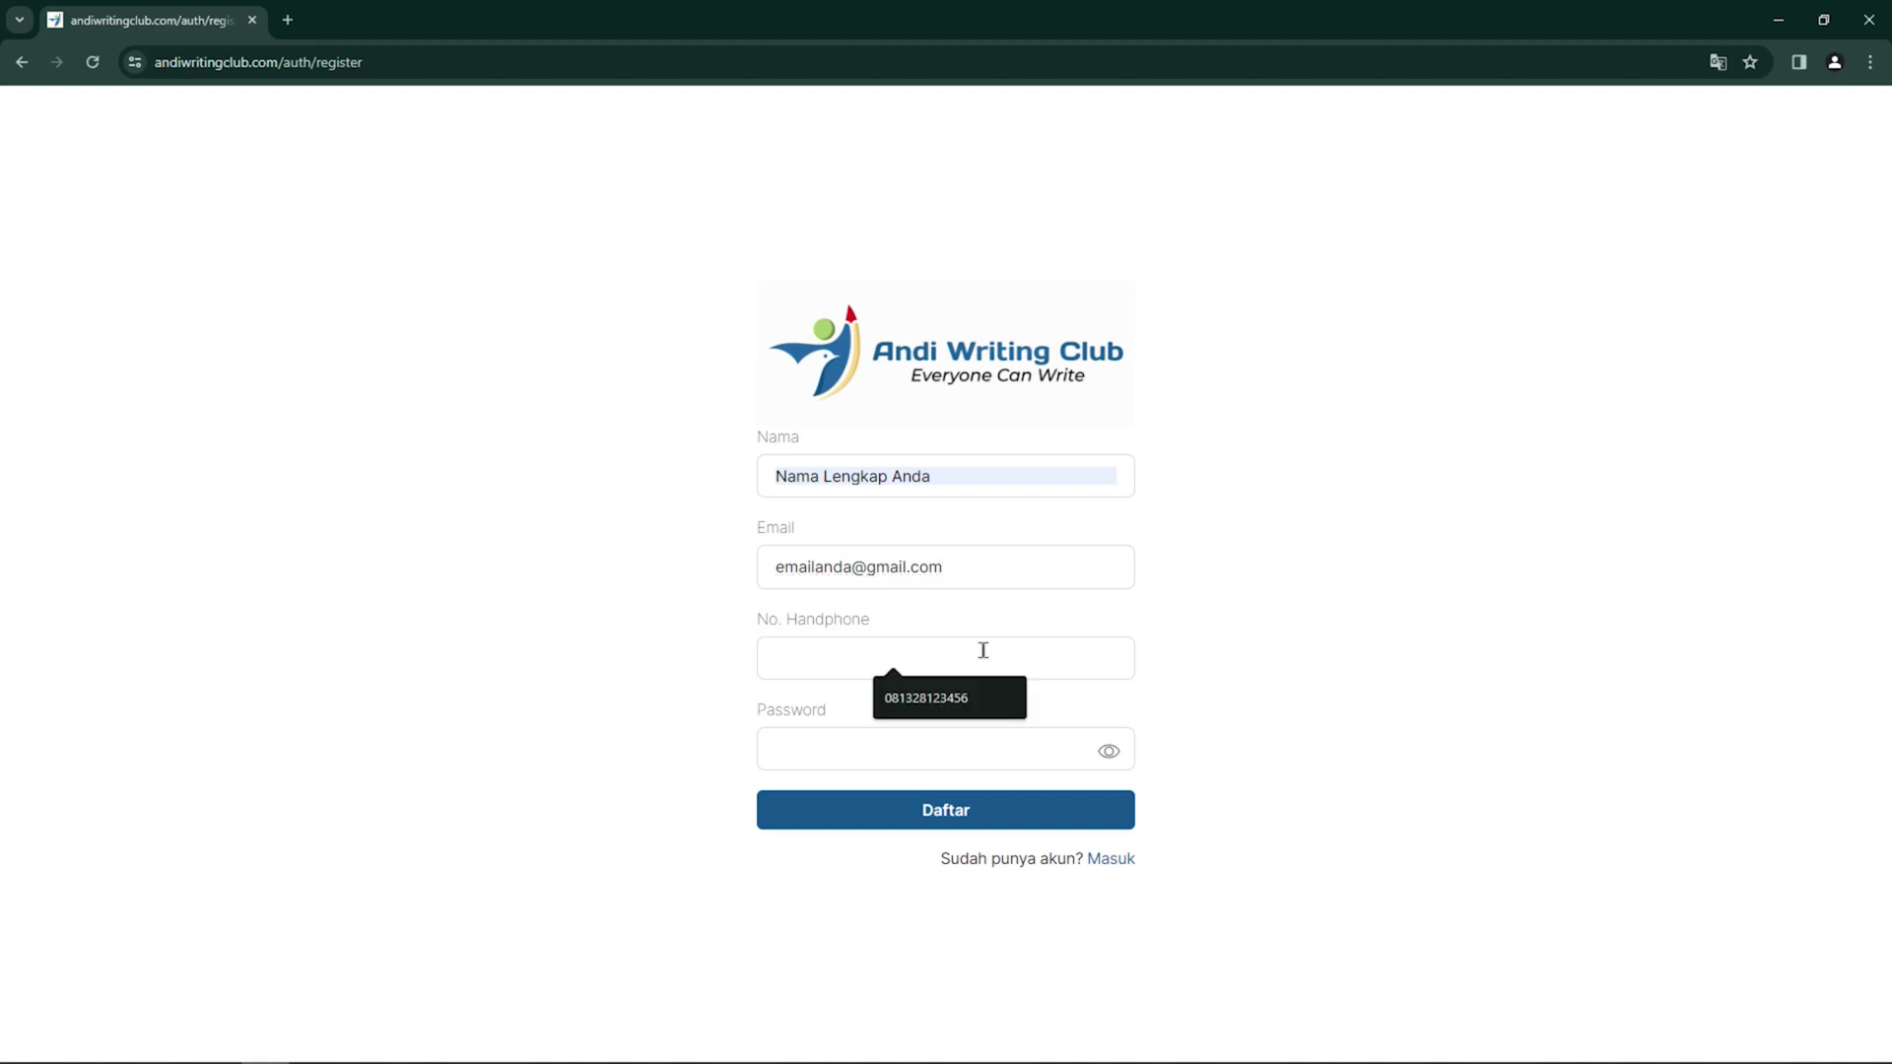
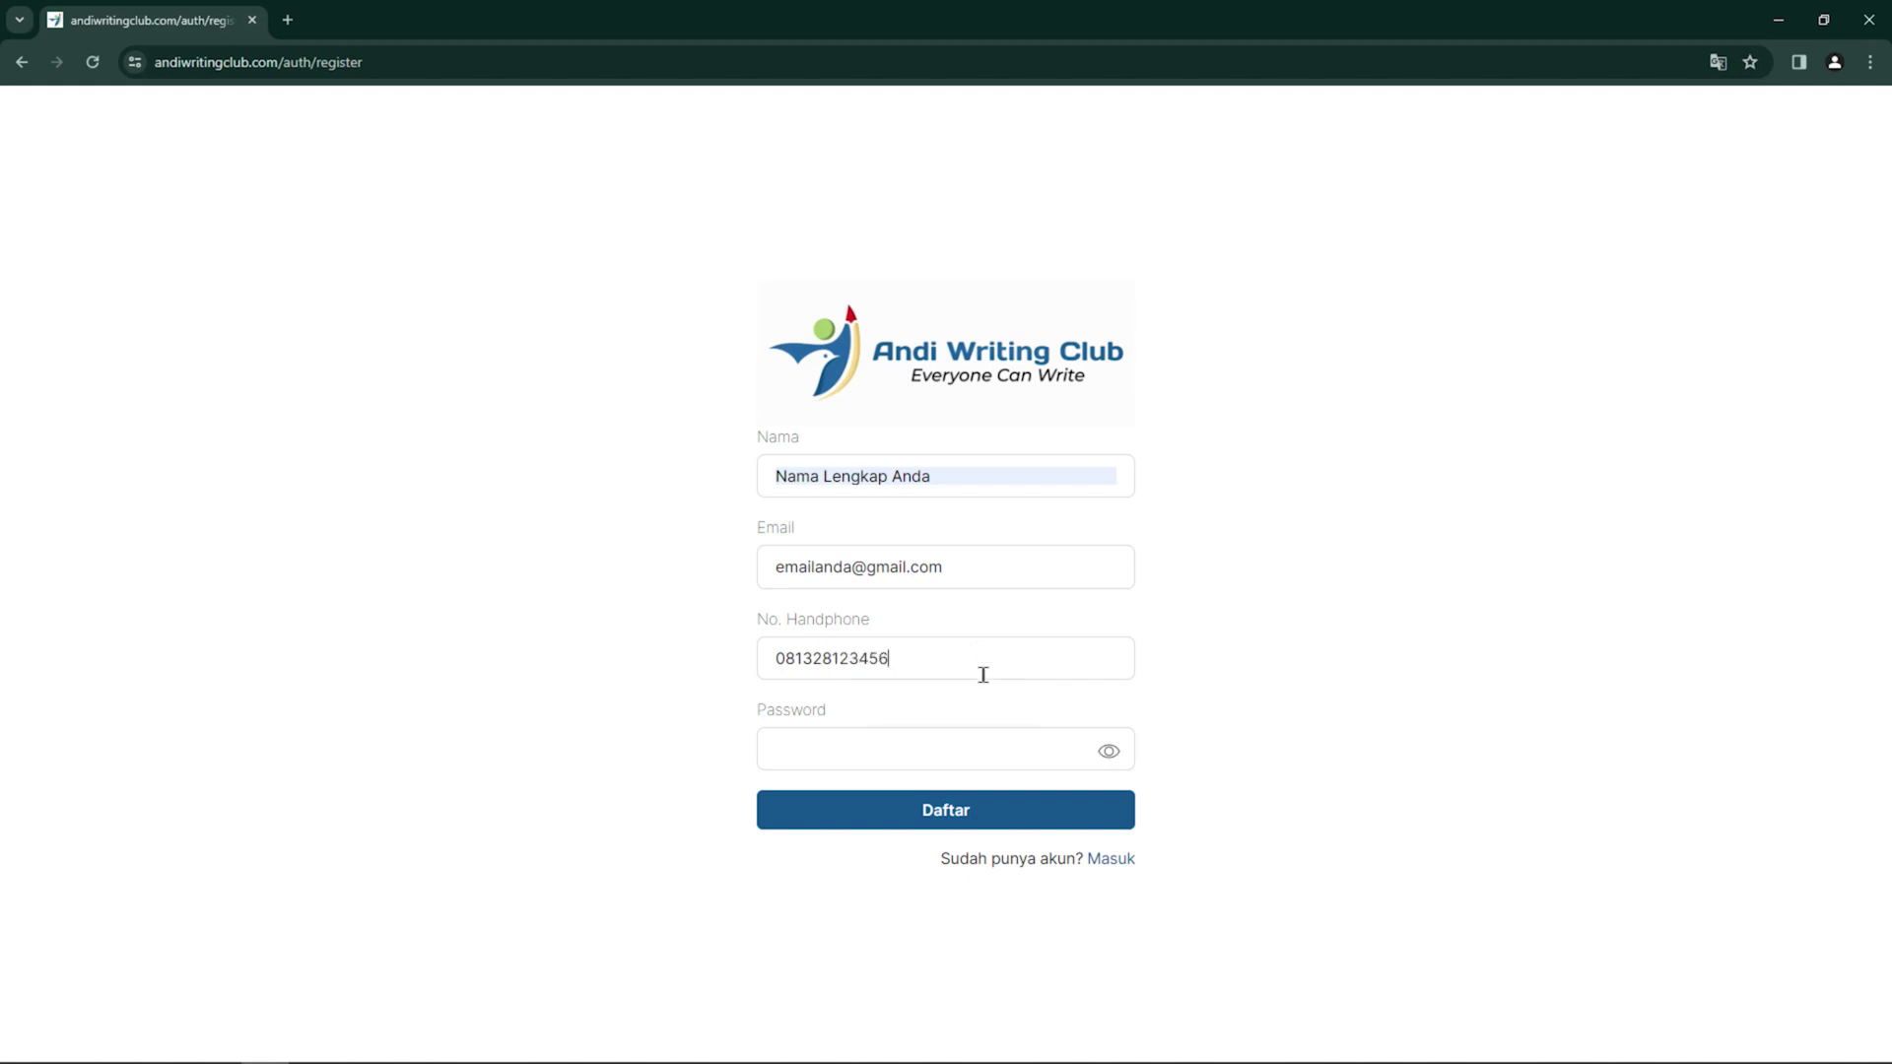
pyautogui.click(979, 749)
pyautogui.write('password')
pyautogui.click(993, 818)
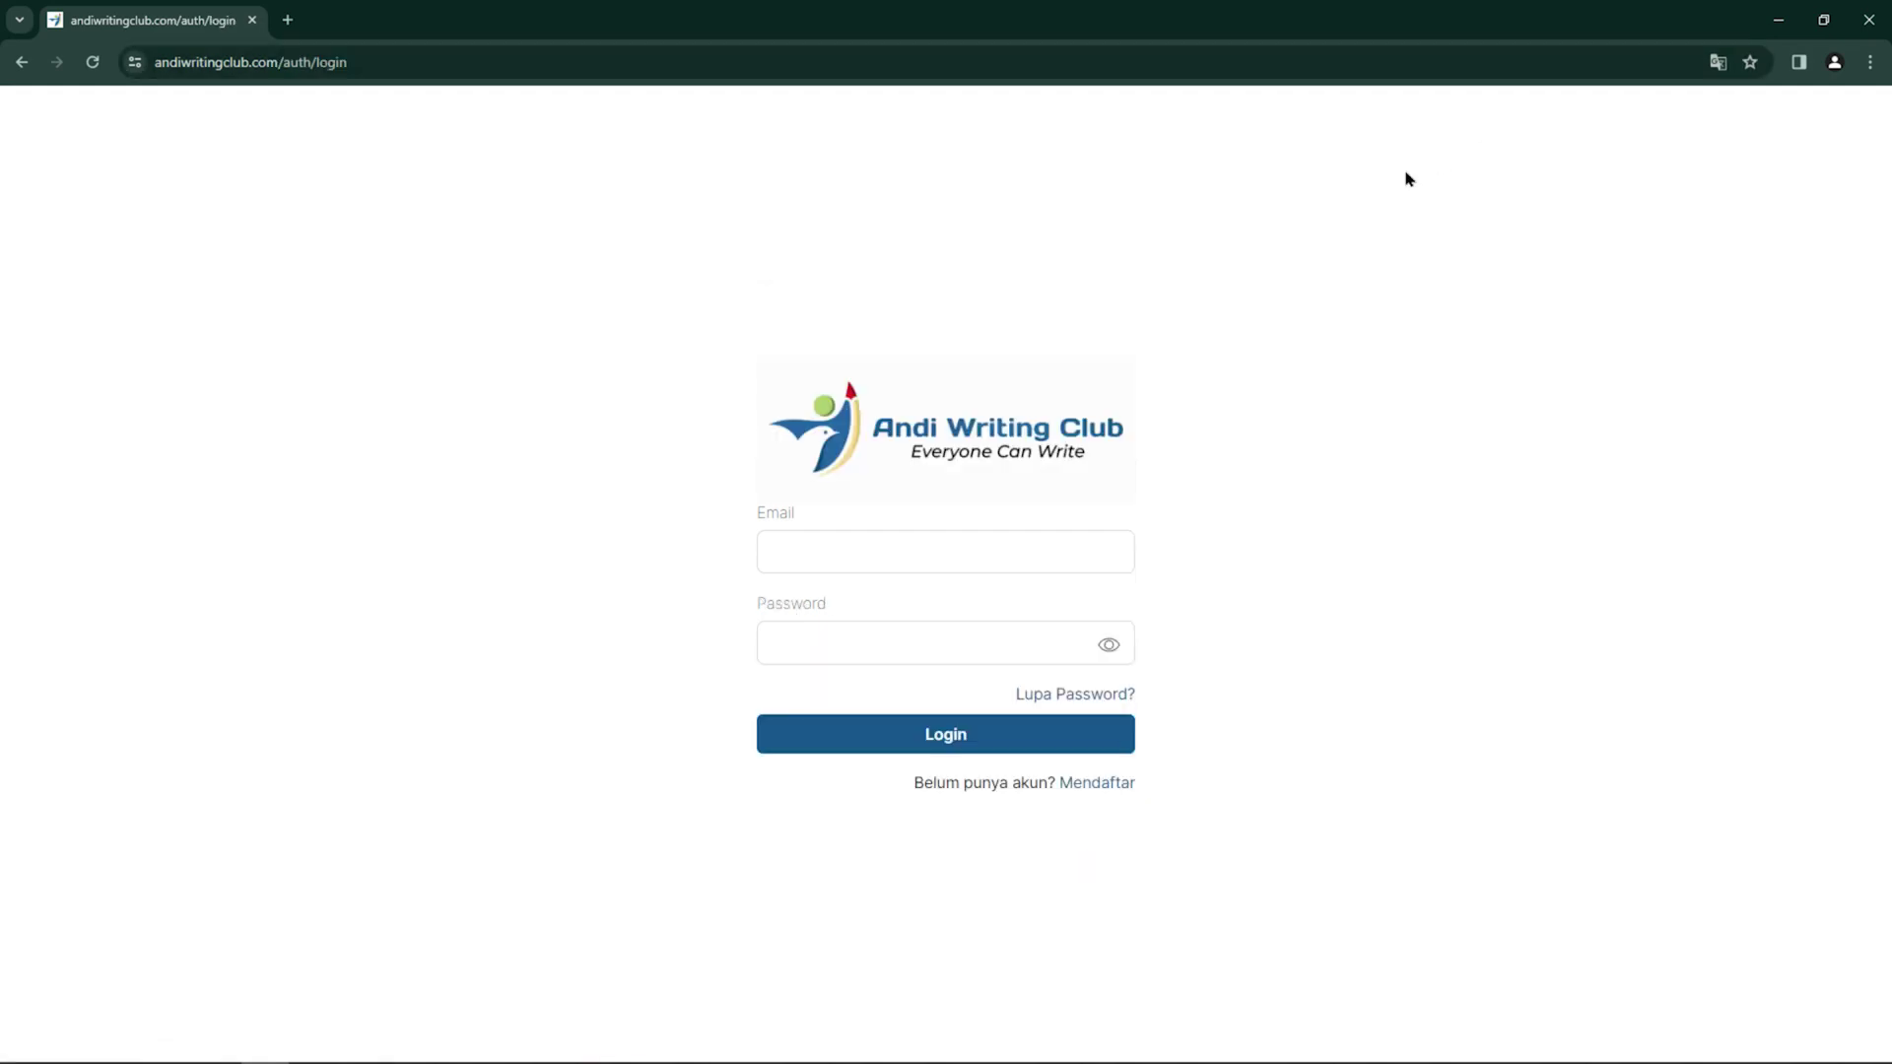
# Log in using the saved e-mail suggestion and the account password
pyautogui.click(813, 549)
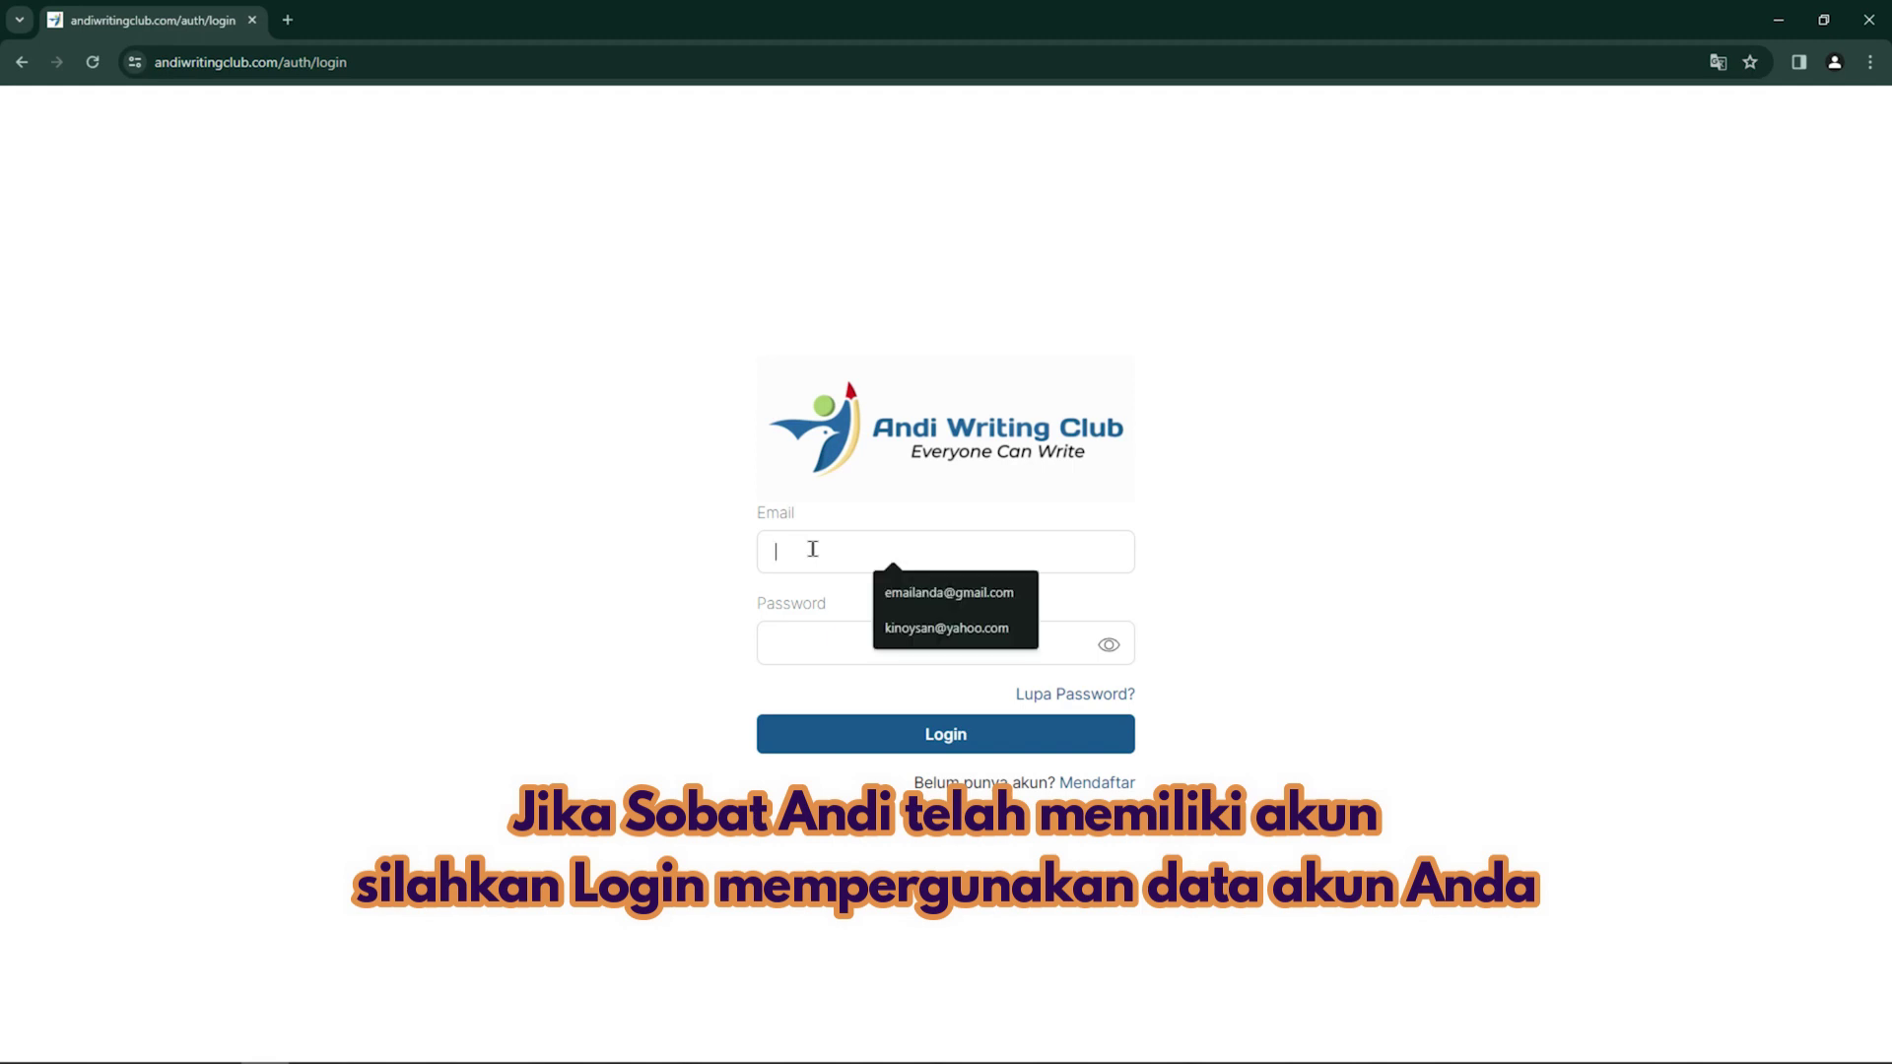
pyautogui.click(887, 592)
pyautogui.click(851, 643)
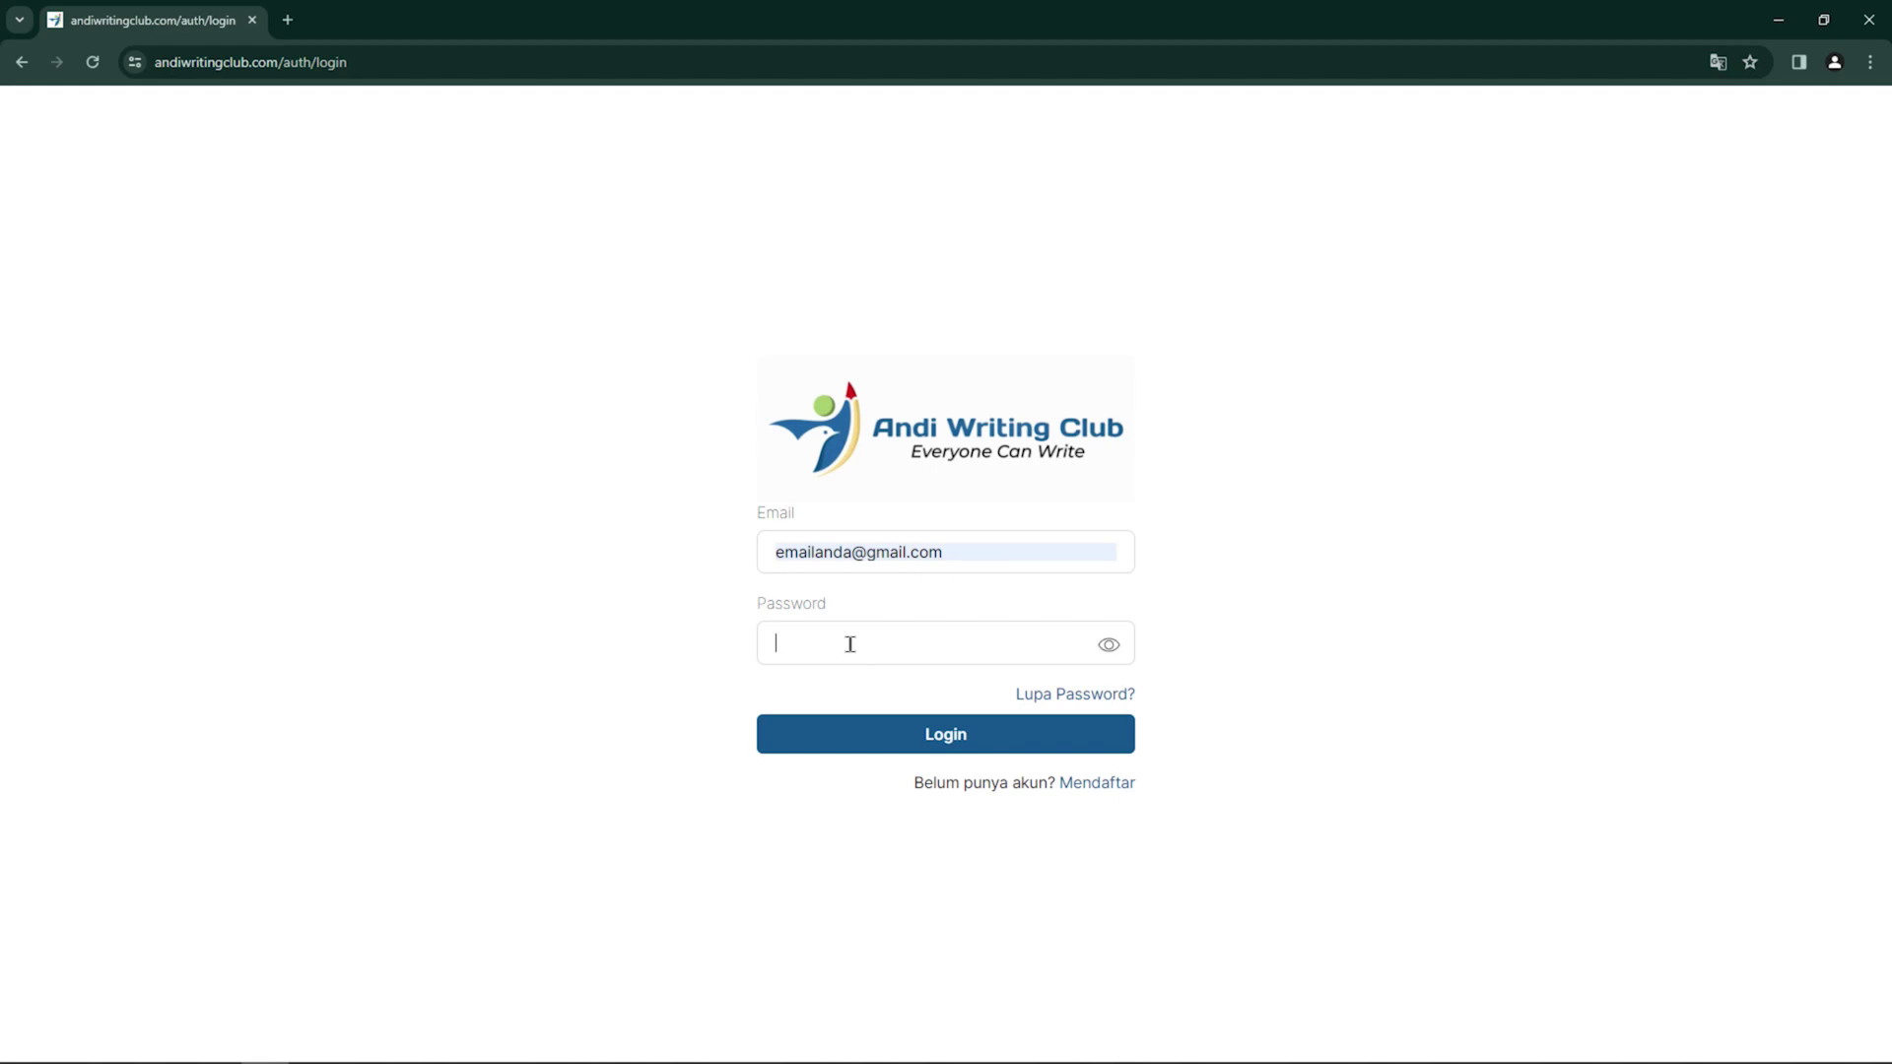
pyautogui.write('•••••••••••••')
pyautogui.click(924, 737)
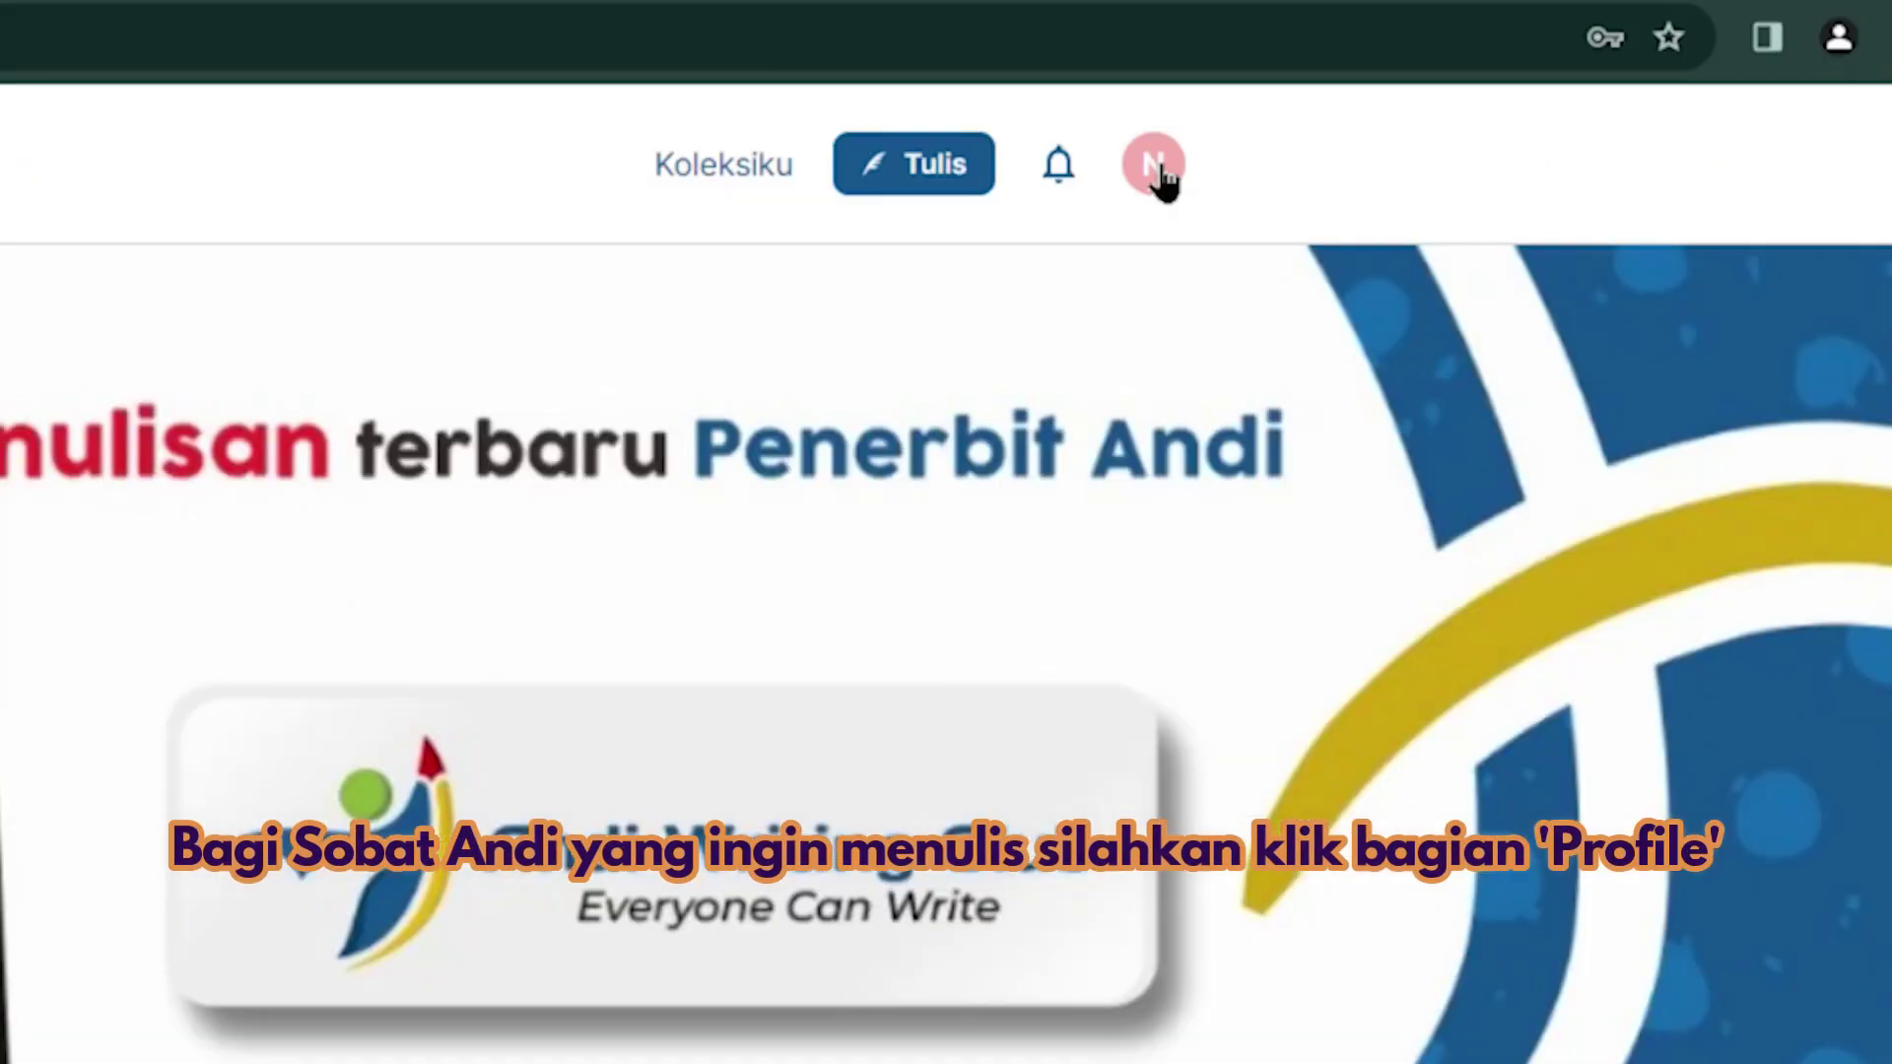
# Open the Profile page from the avatar menu in the header
pyautogui.click(1158, 170)
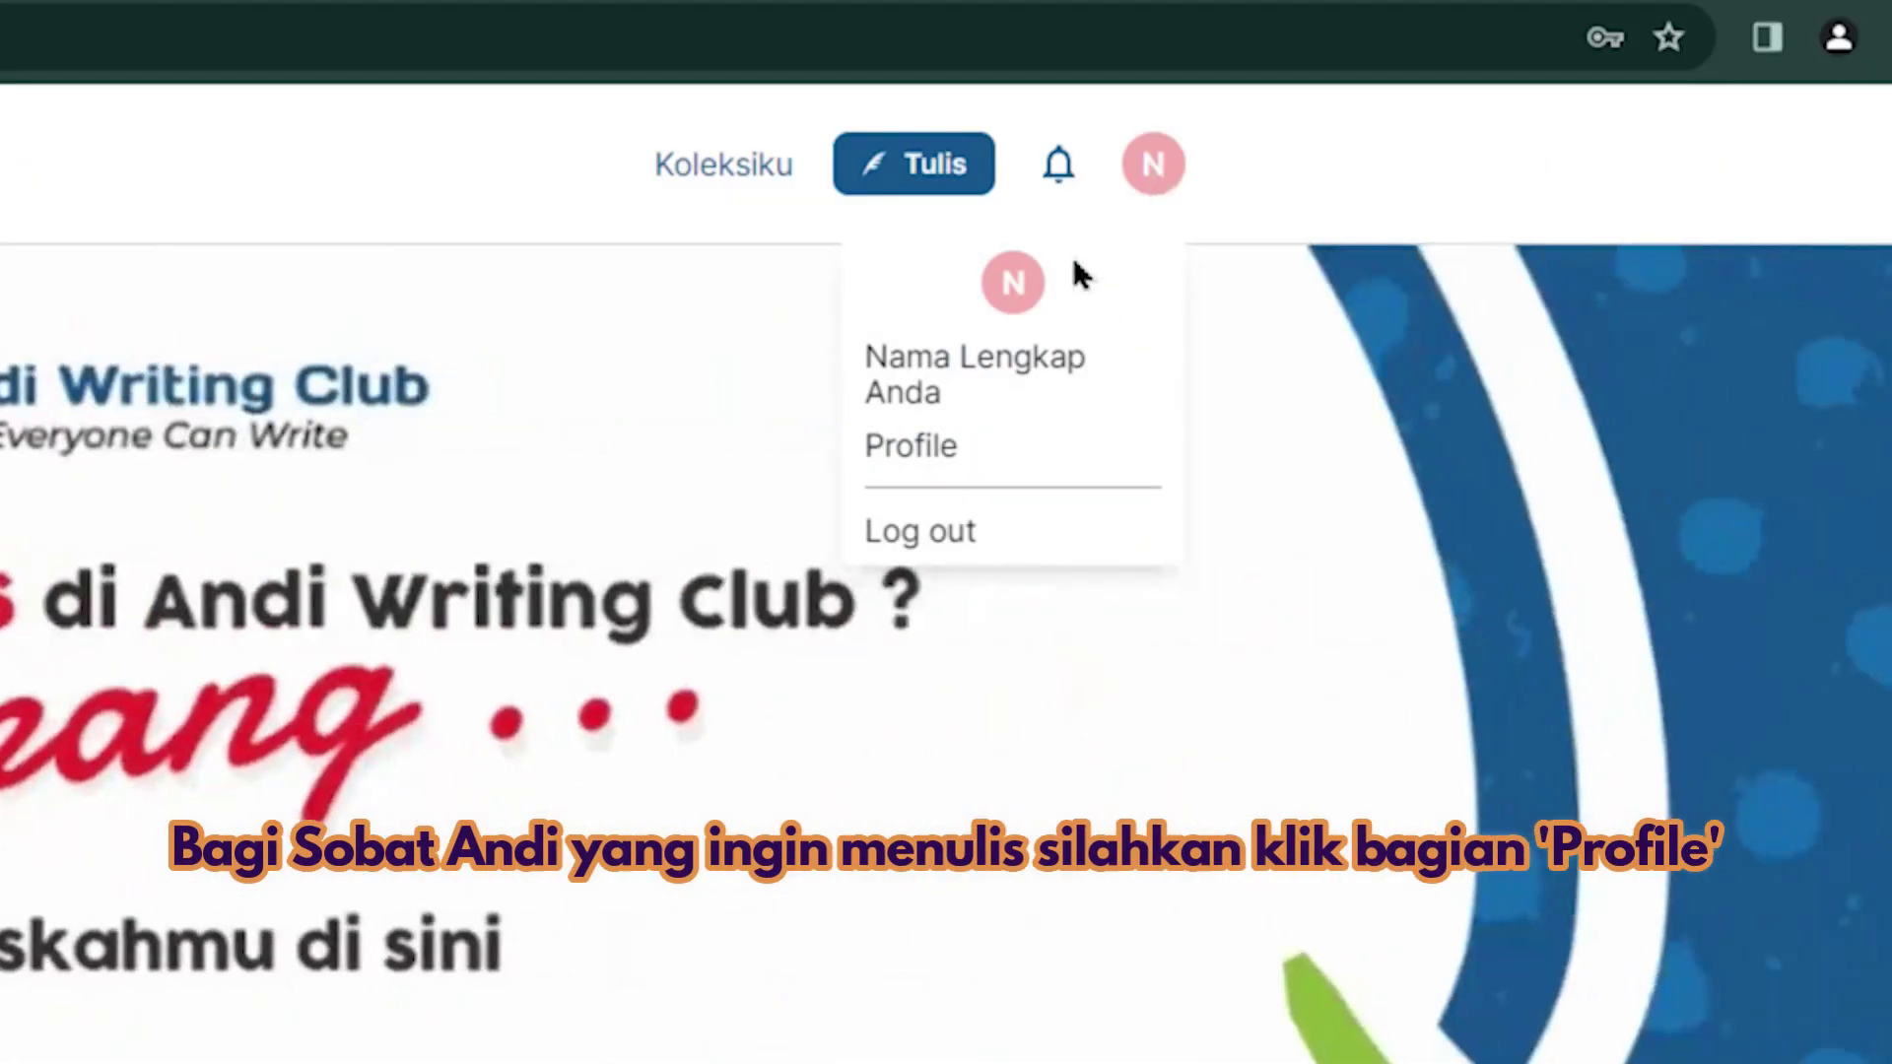
pyautogui.click(958, 453)
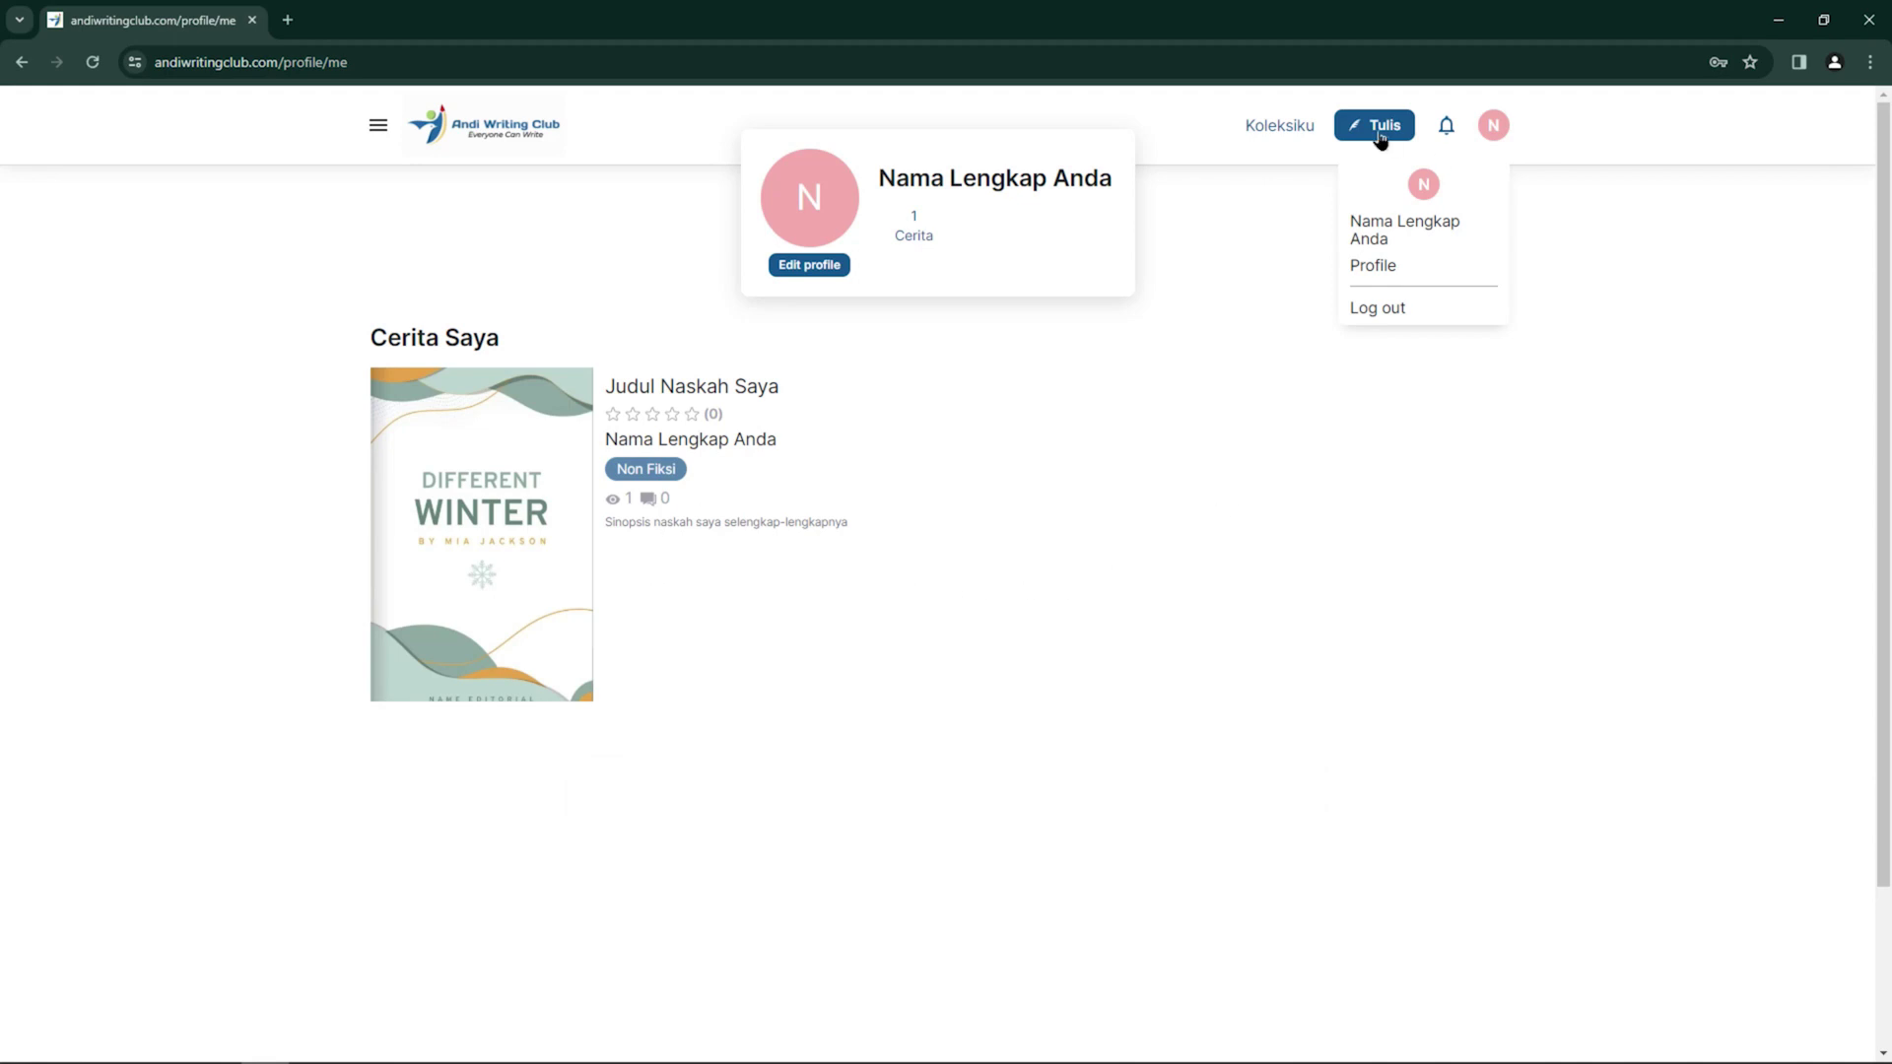
# Start a new book via Tulis and accept the Terms and Condition
pyautogui.click(924, 183)
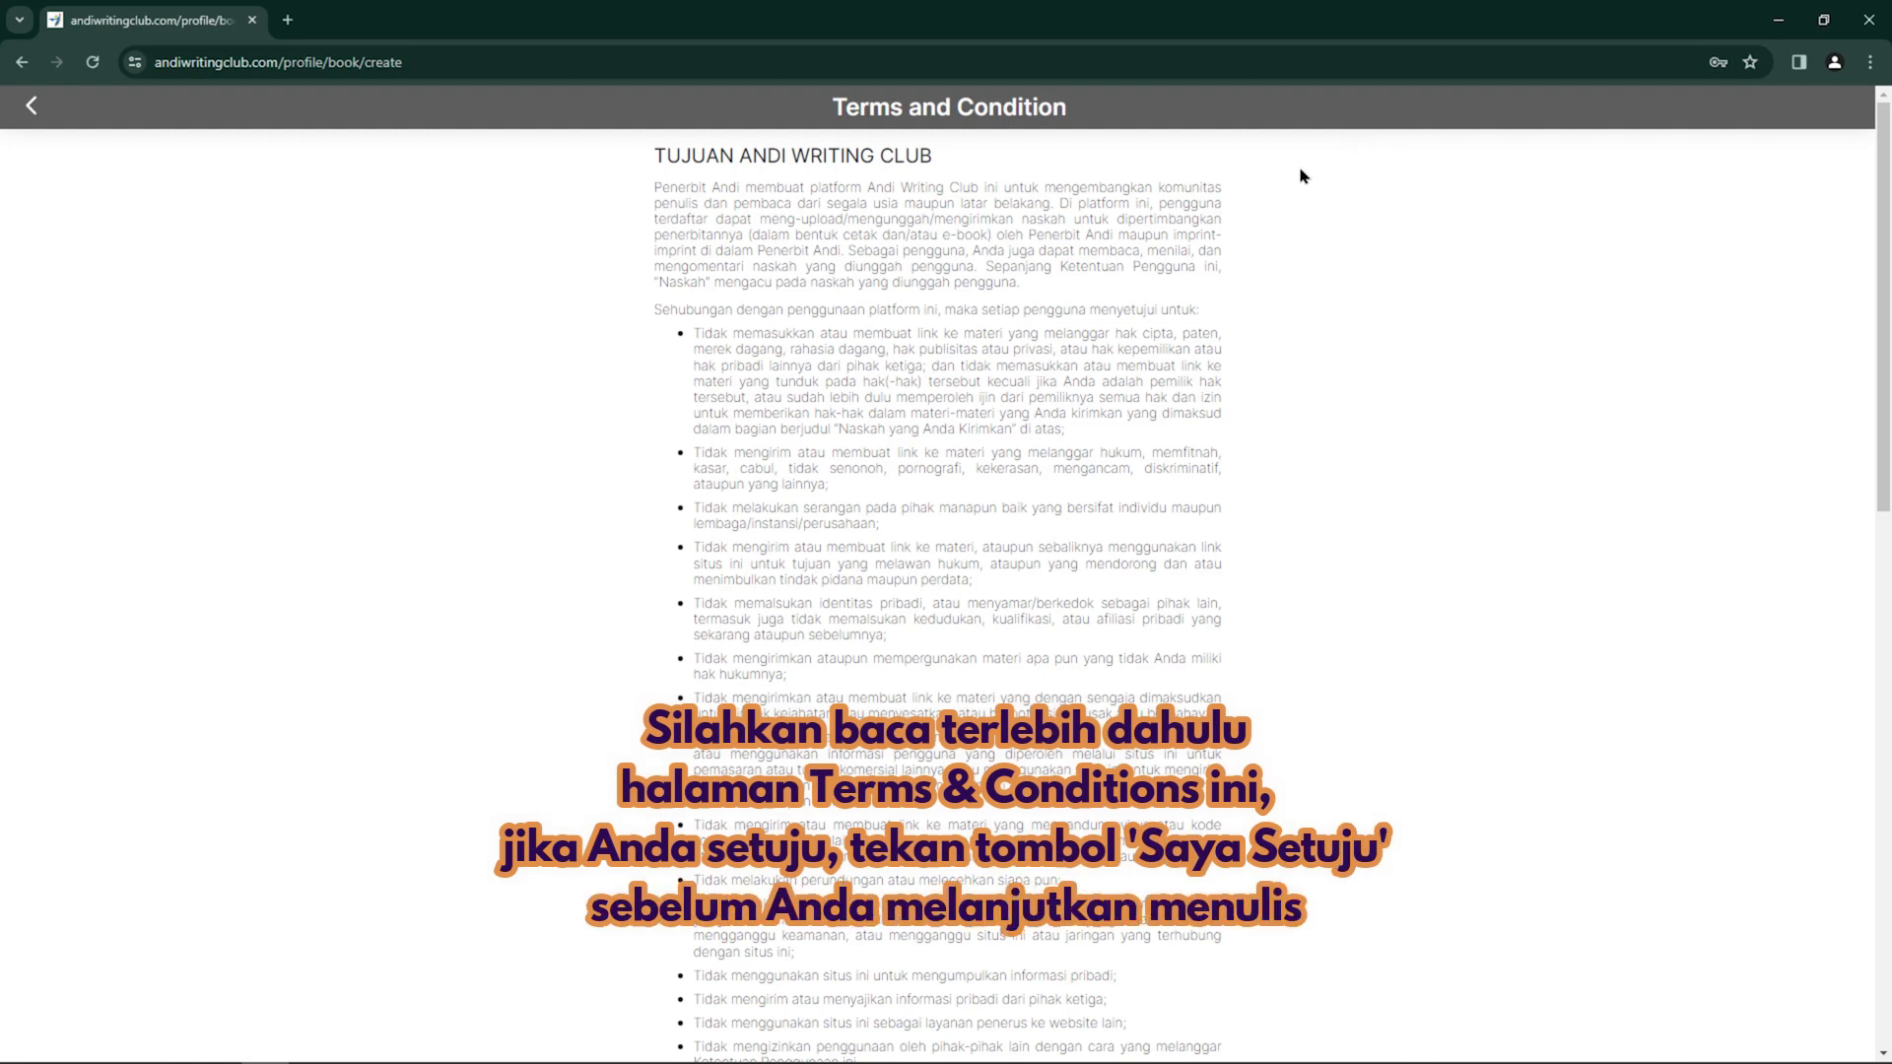
pyautogui.scroll(-8, 1195, 340)
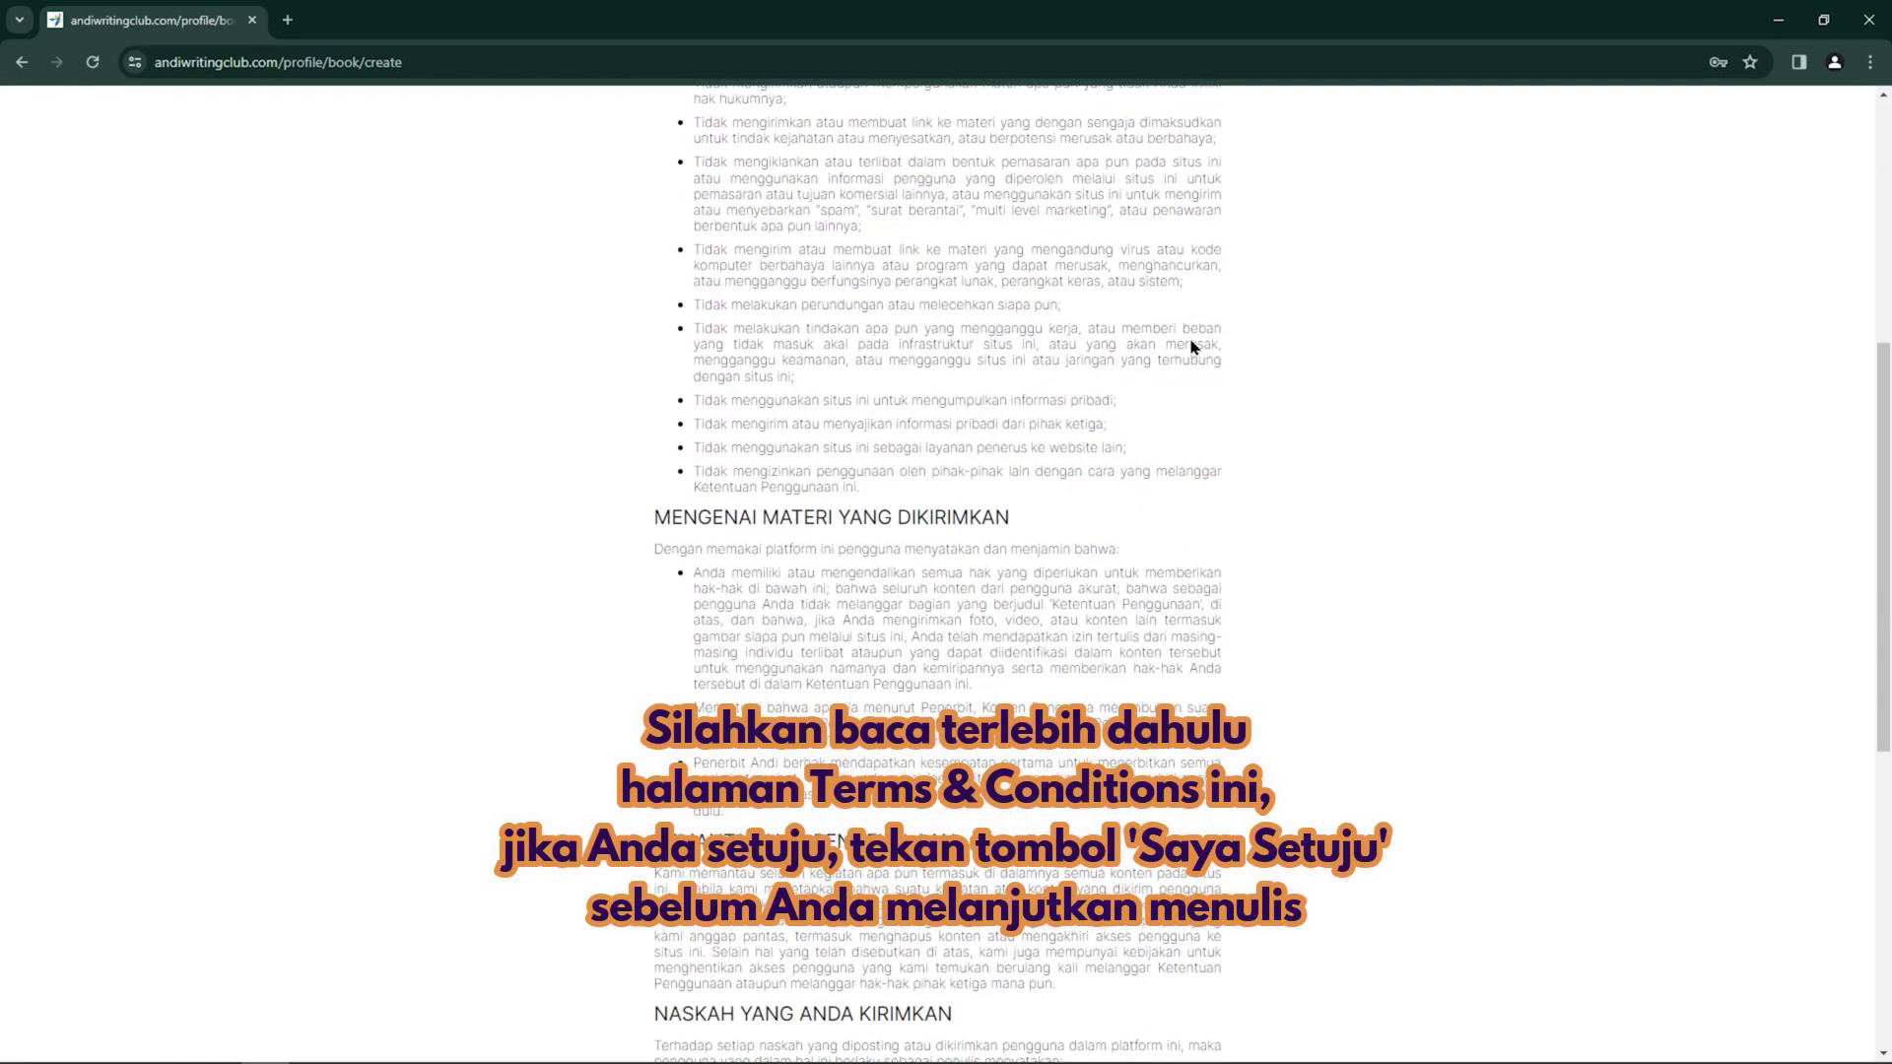
pyautogui.scroll(-5, 1192, 347)
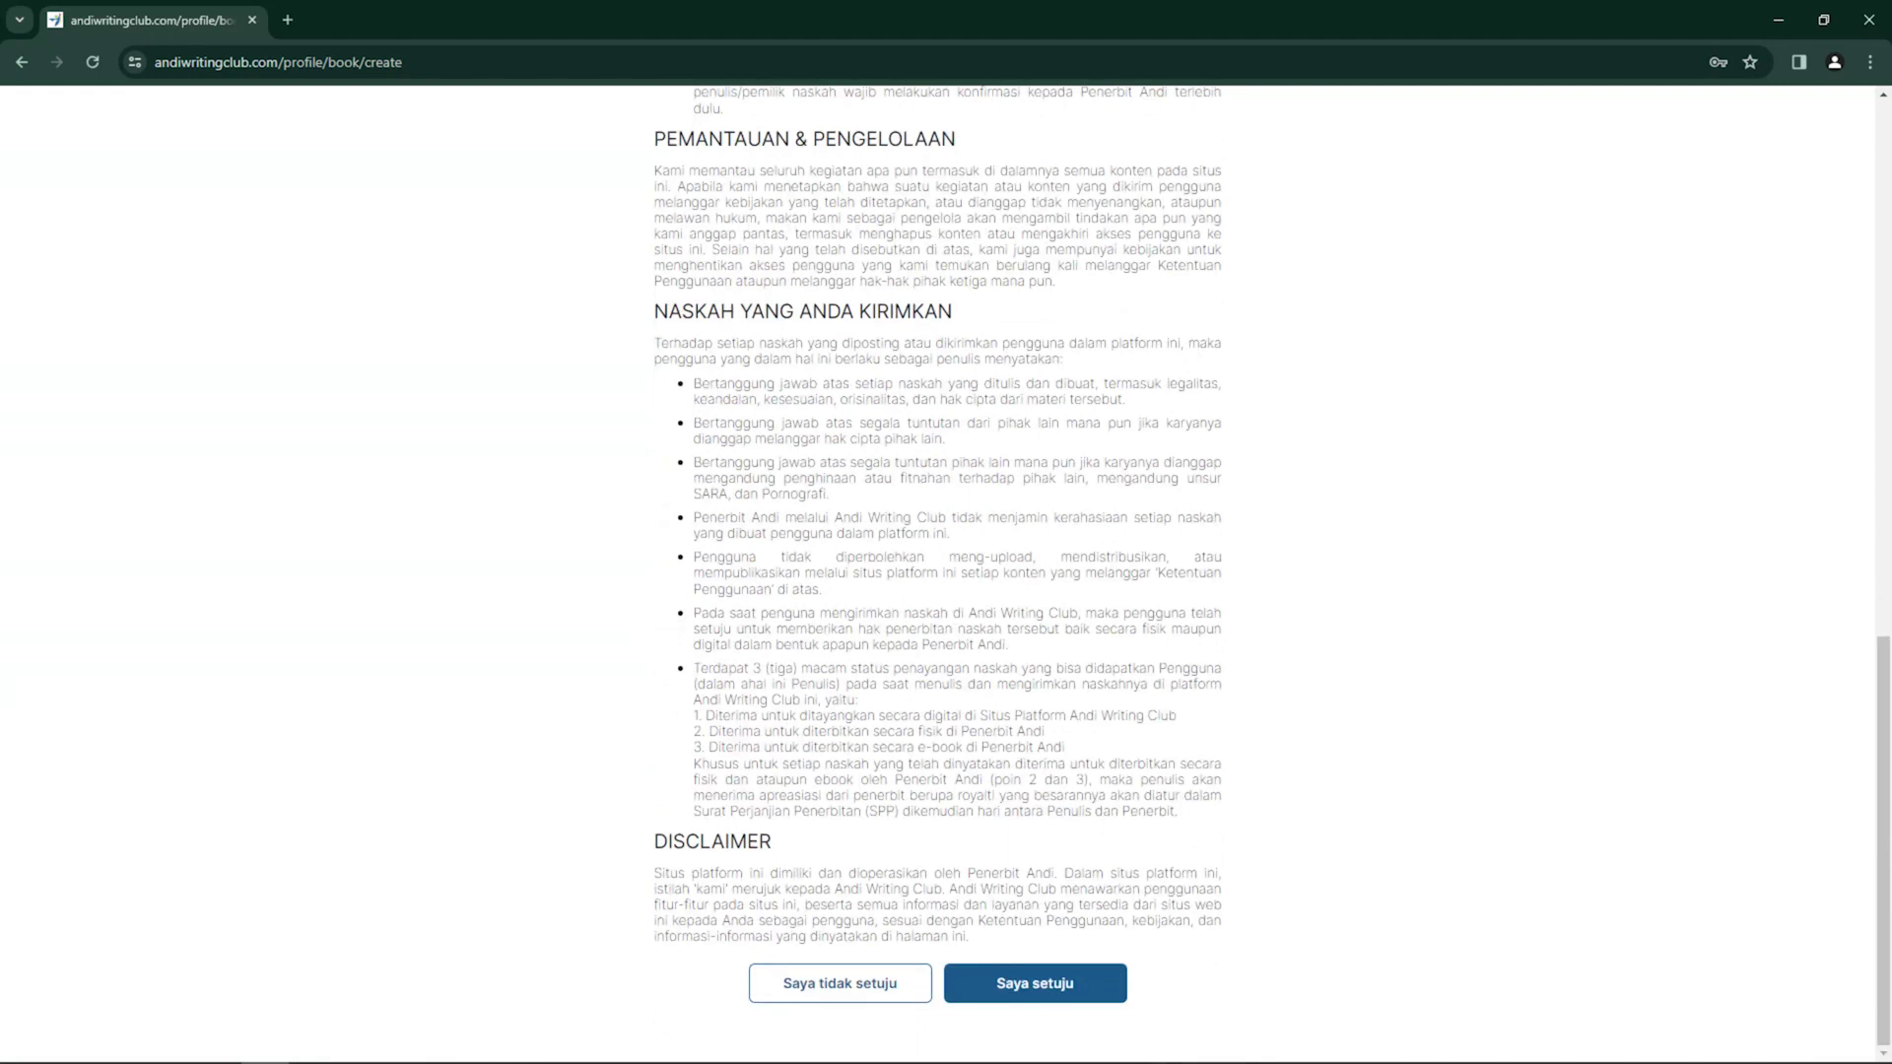
pyautogui.click(1064, 993)
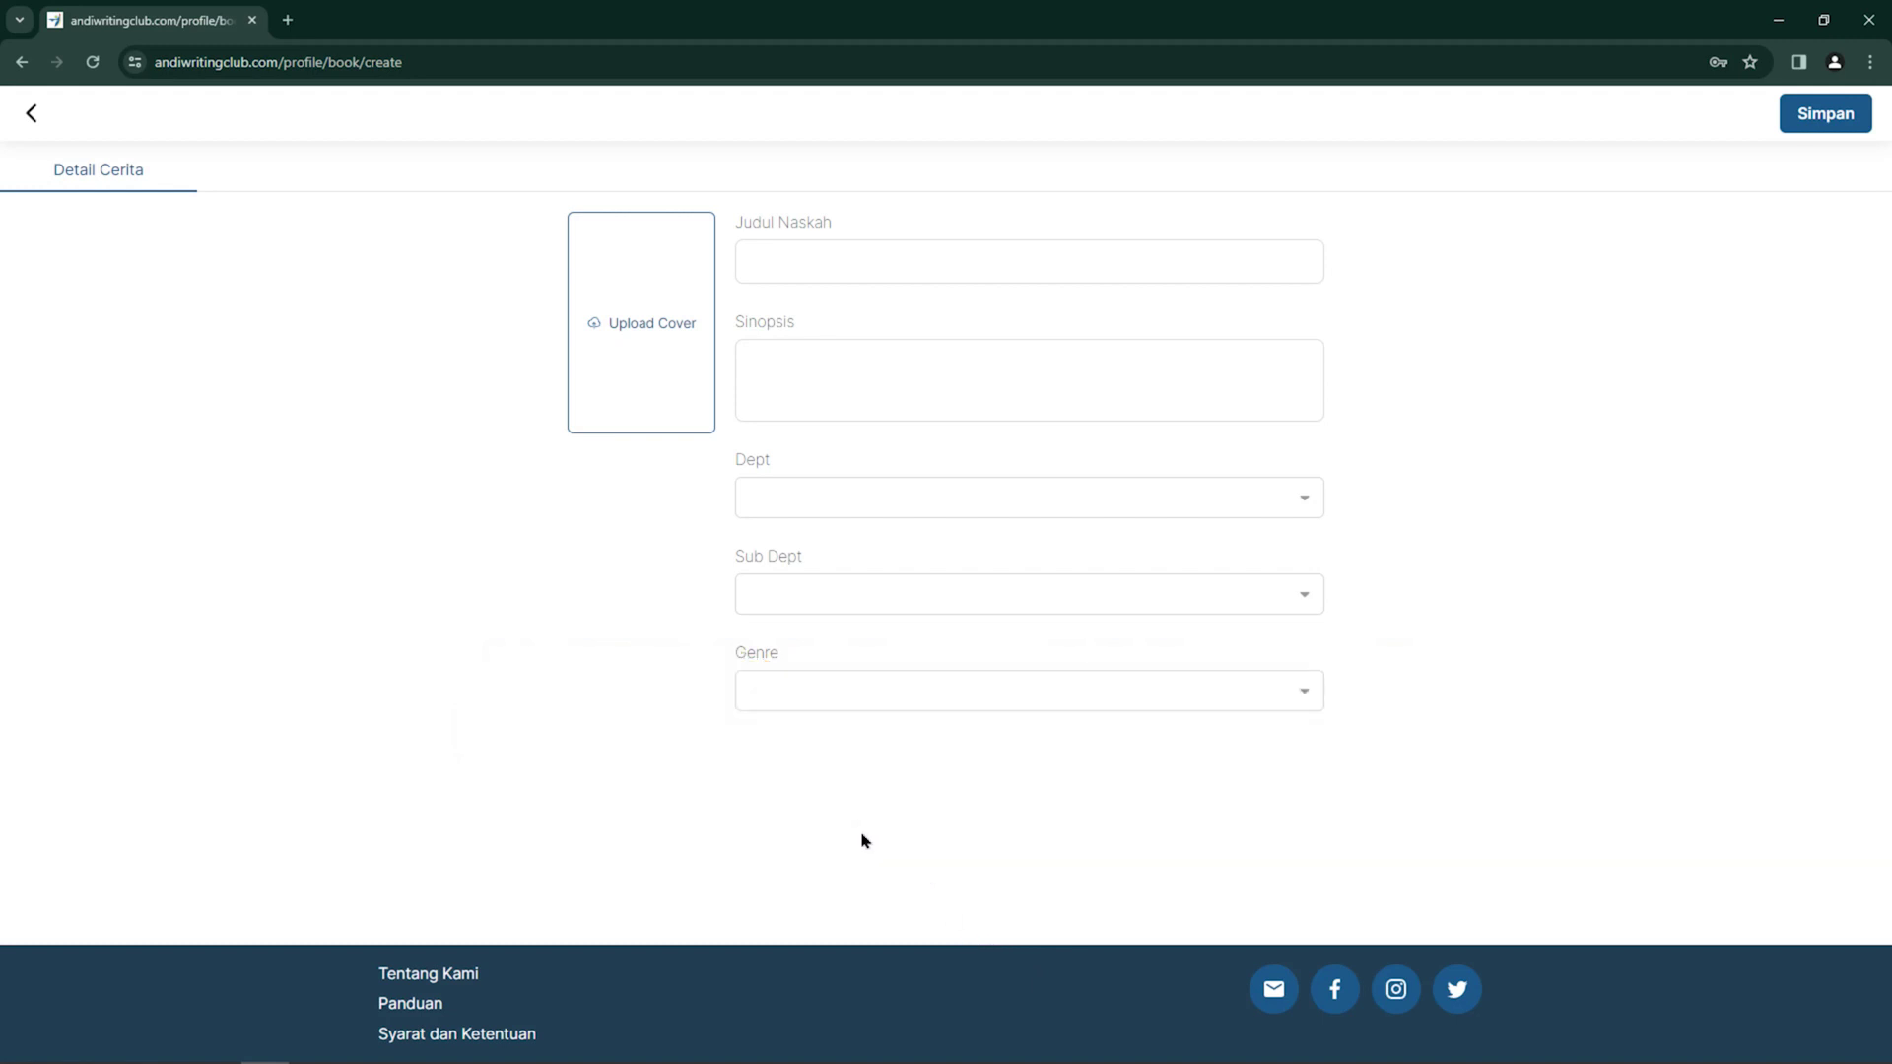
pyautogui.click(907, 264)
# Title the manuscript 'Judul naskah anda di sini' with synopsis 'Sinopsis naskah anda di sini'
pyautogui.write('Judul naskah anda di sini')
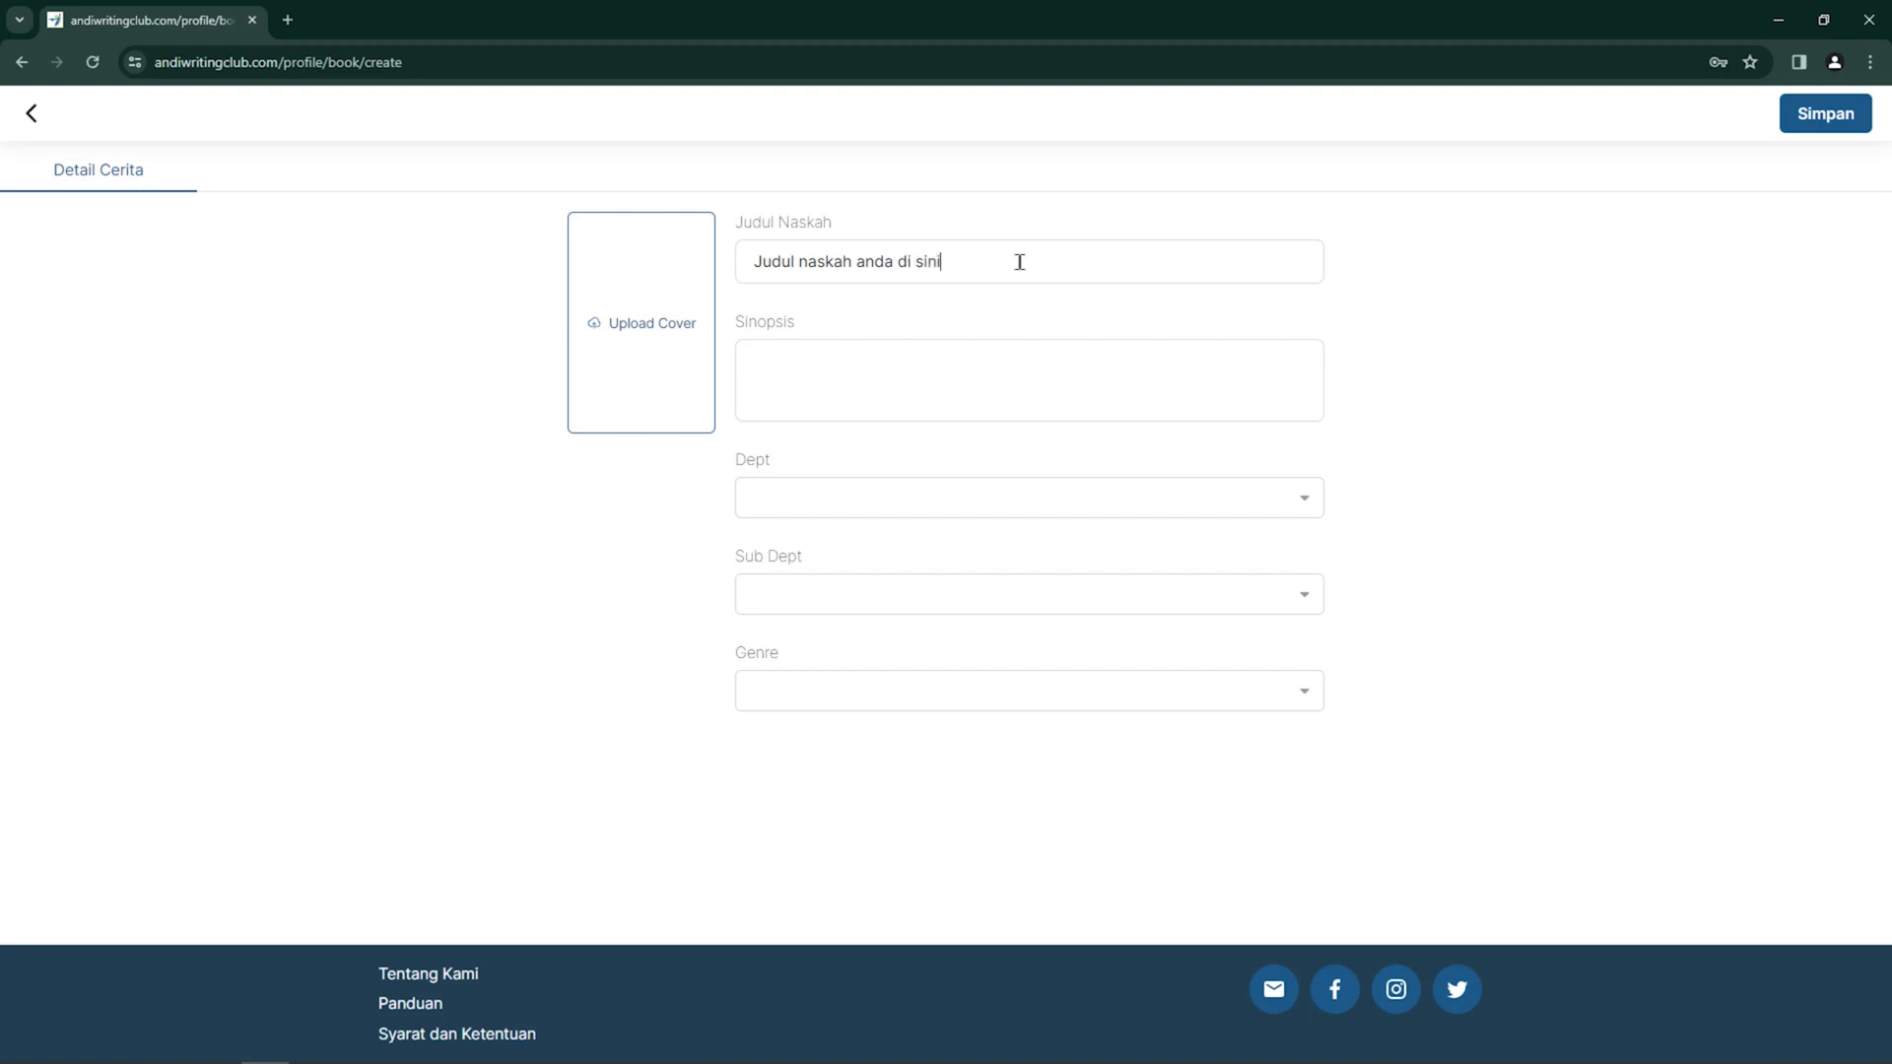
pyautogui.click(1001, 352)
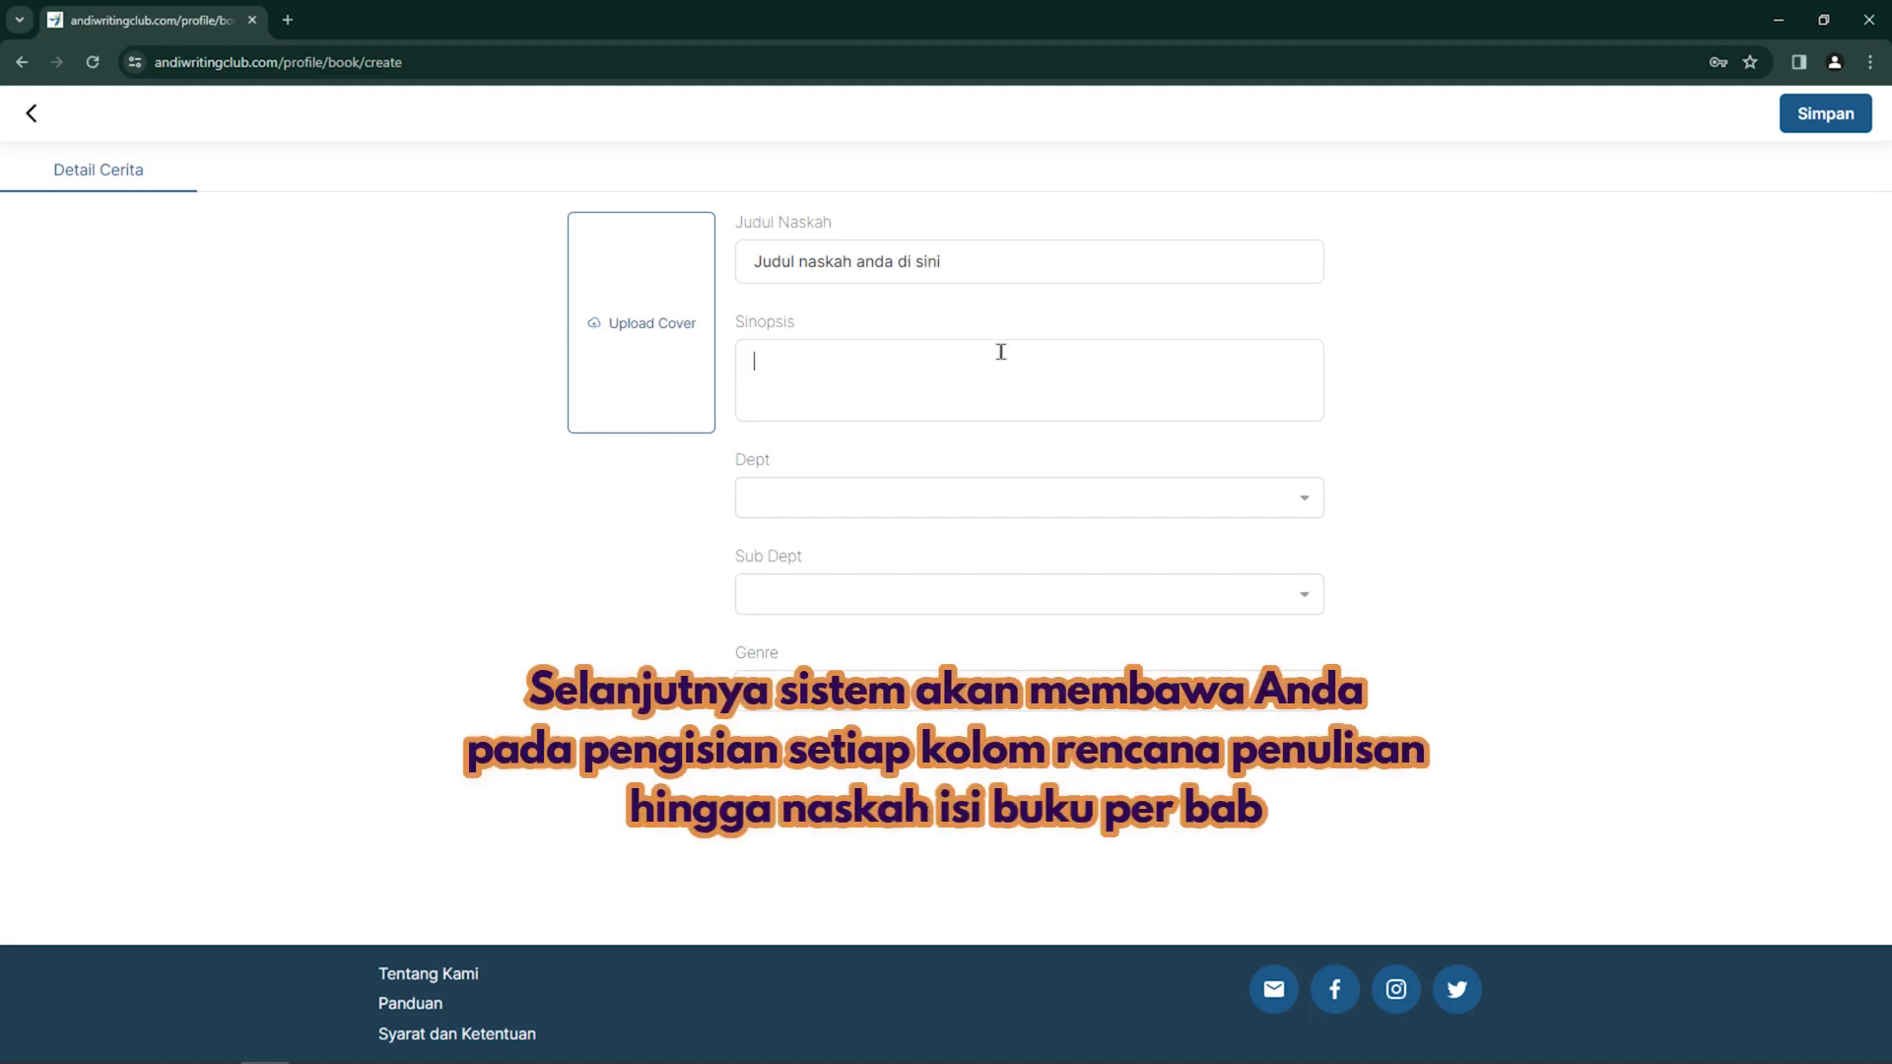
pyautogui.write('Sinopsis naskah')
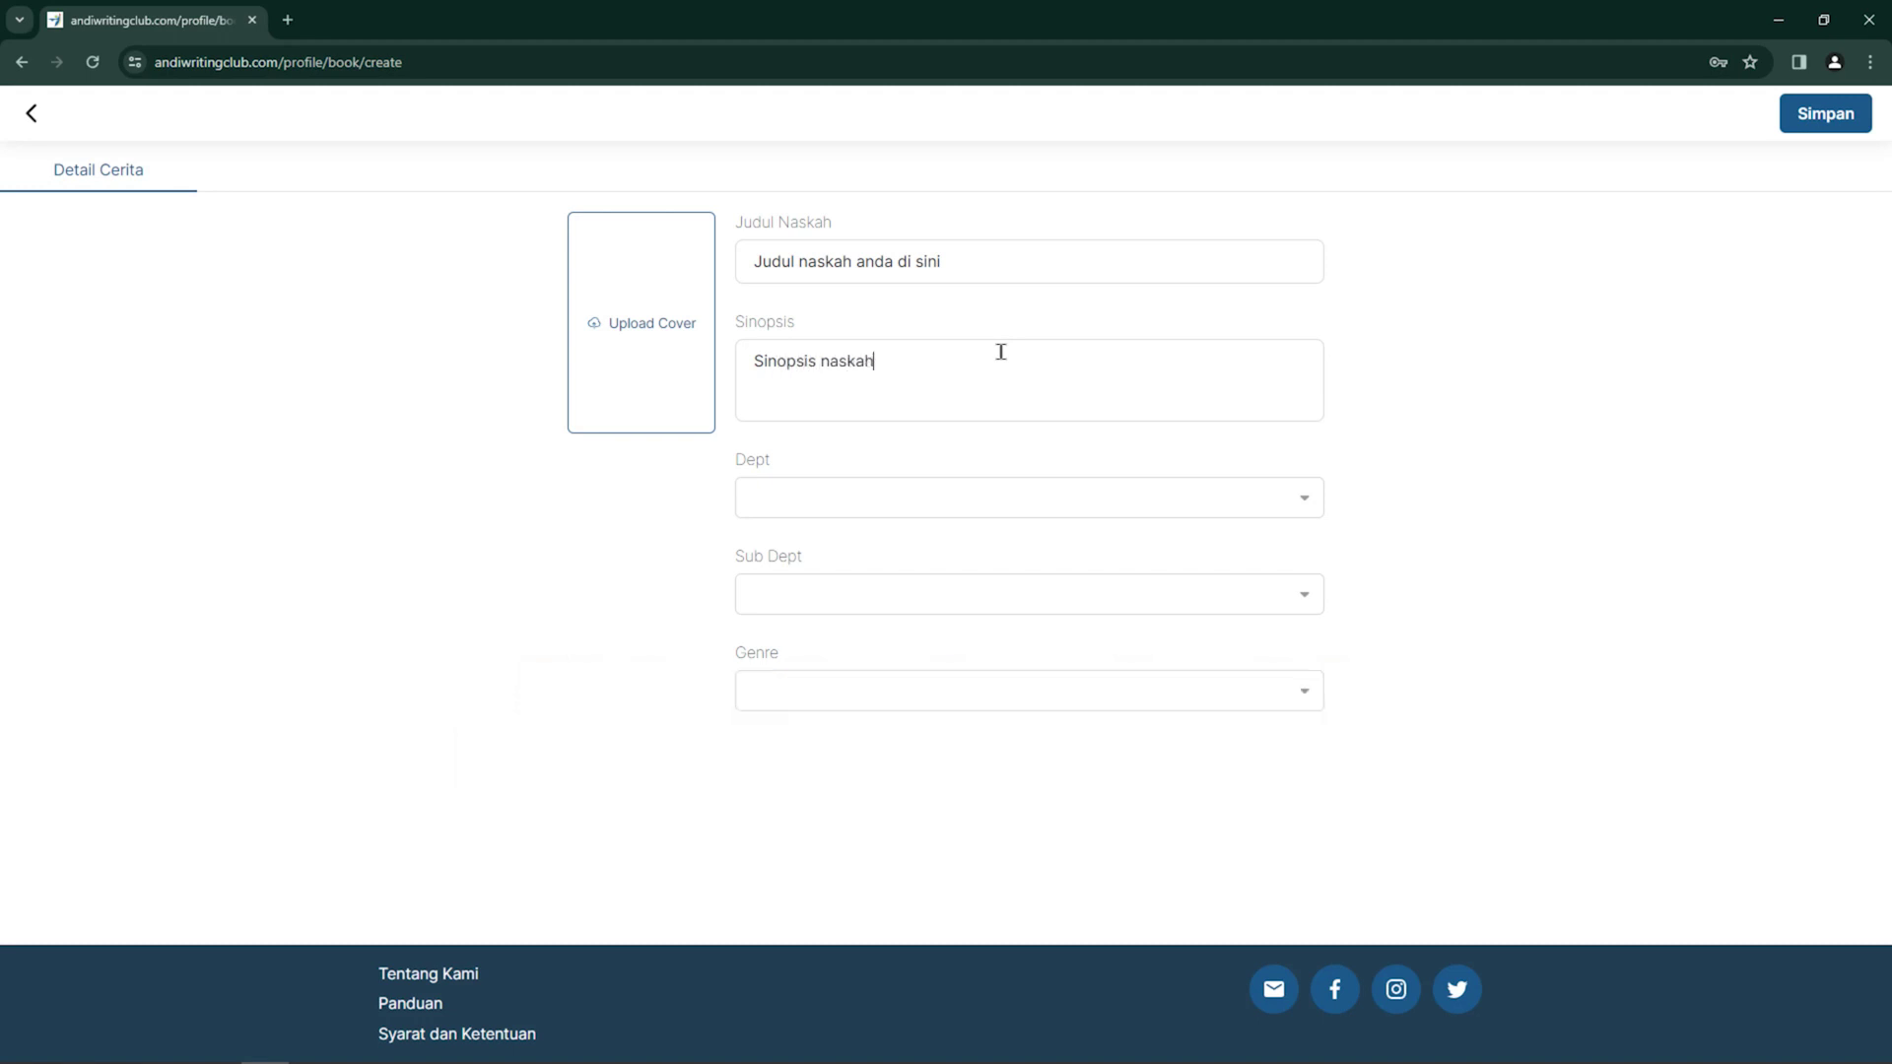
pyautogui.write(' anda di sini')
# Set department Fiksi, sub-department Novels and genre Comedy
pyautogui.click(1066, 515)
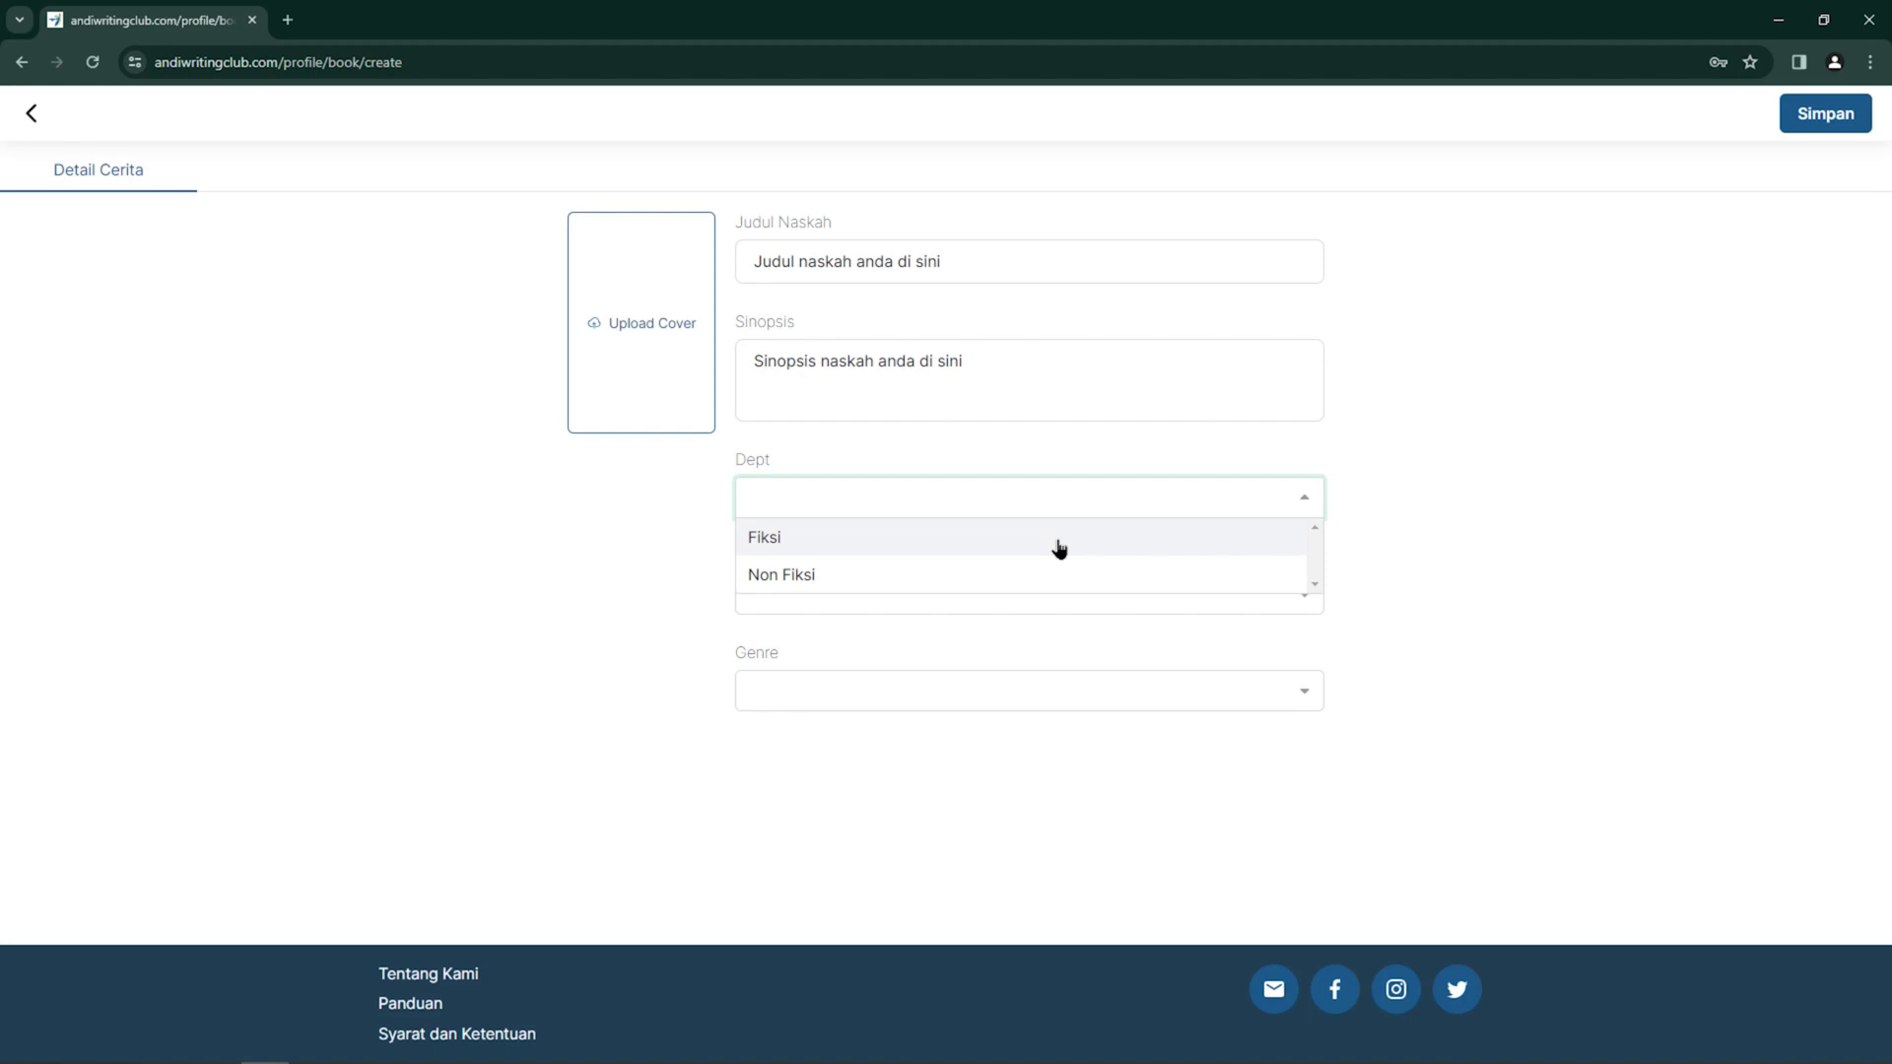
pyautogui.click(1059, 548)
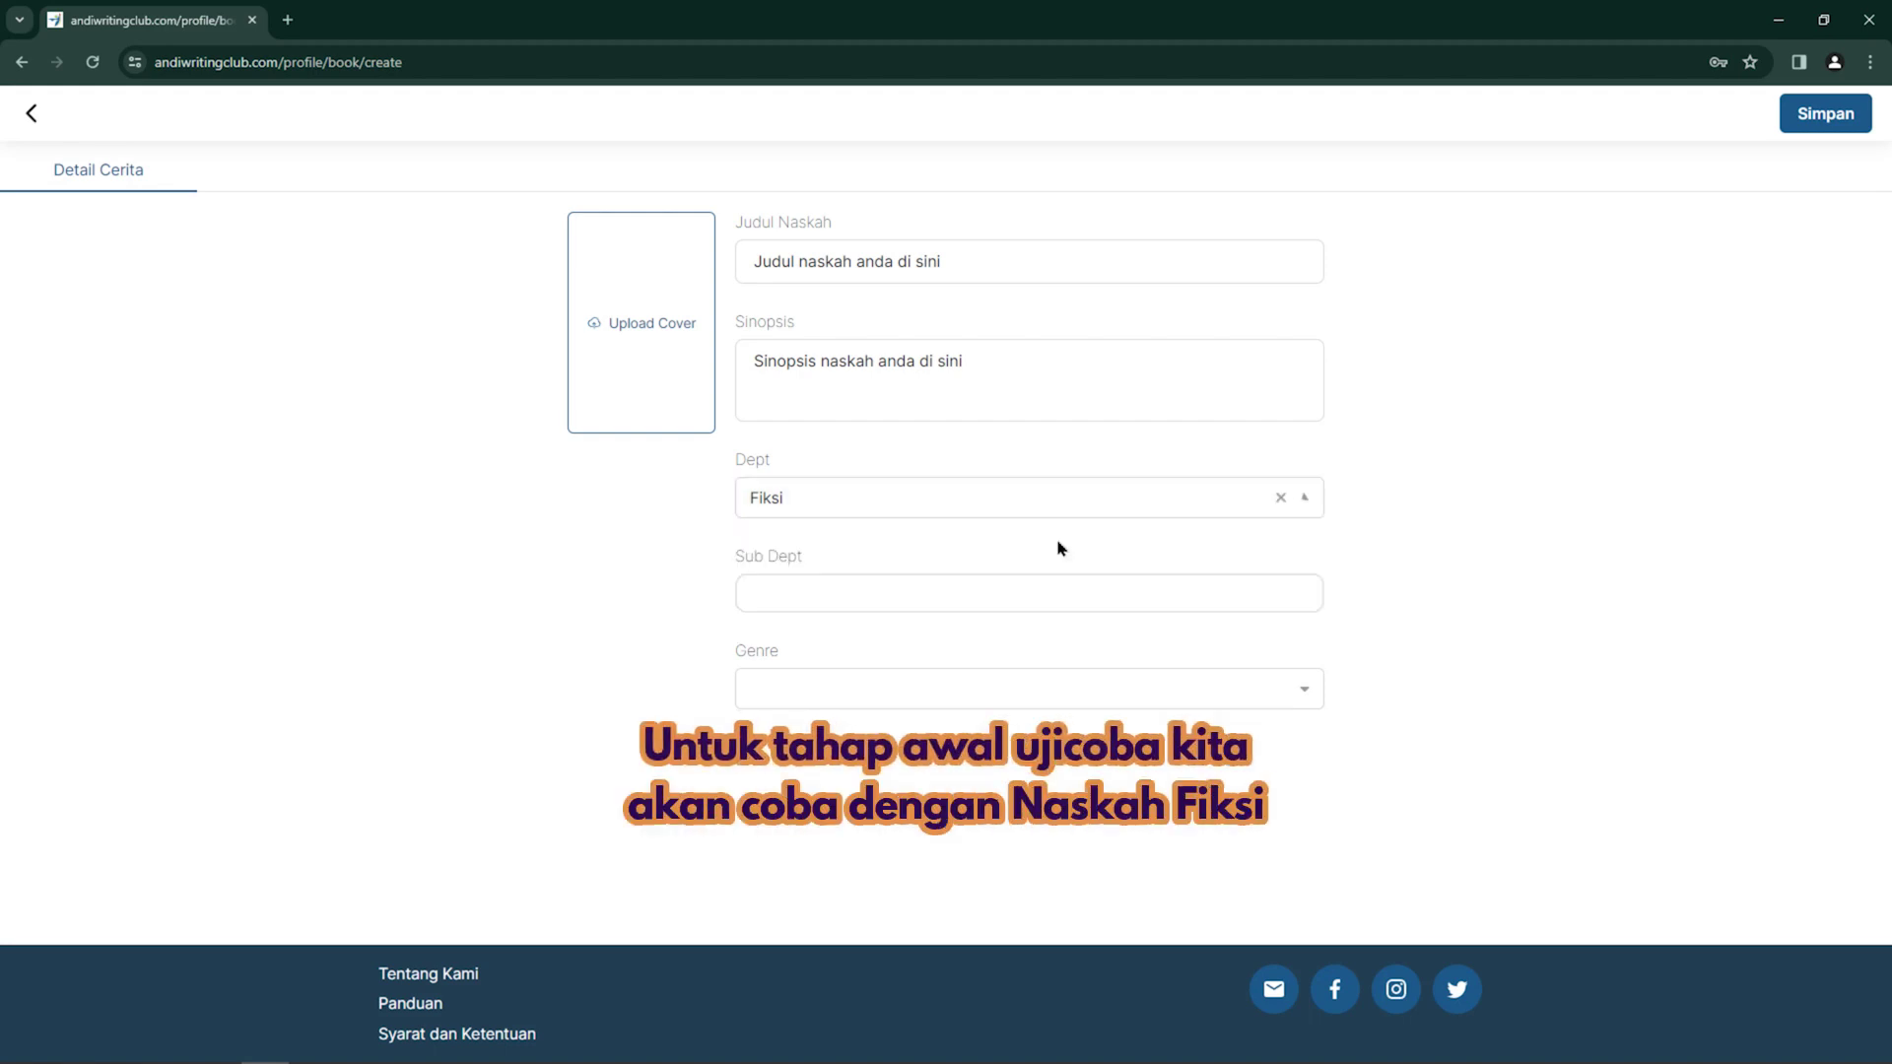
pyautogui.click(1053, 606)
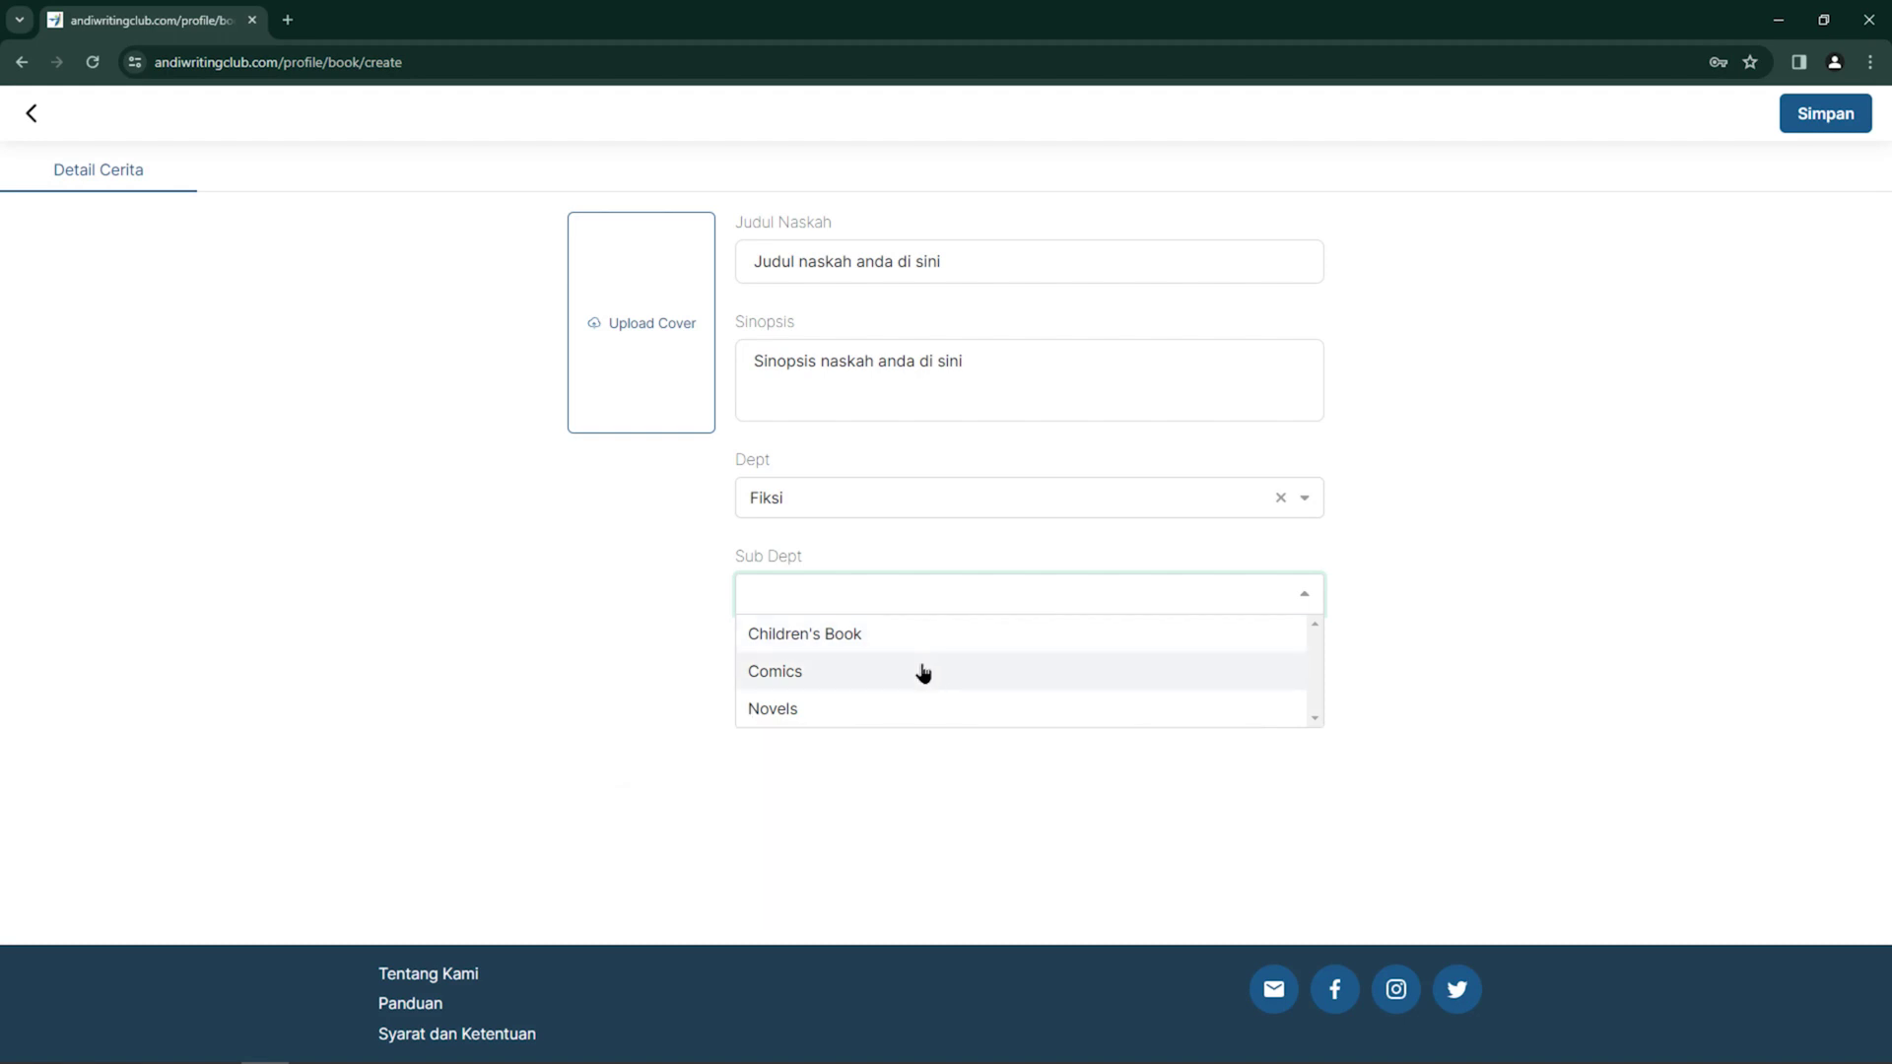
pyautogui.click(900, 712)
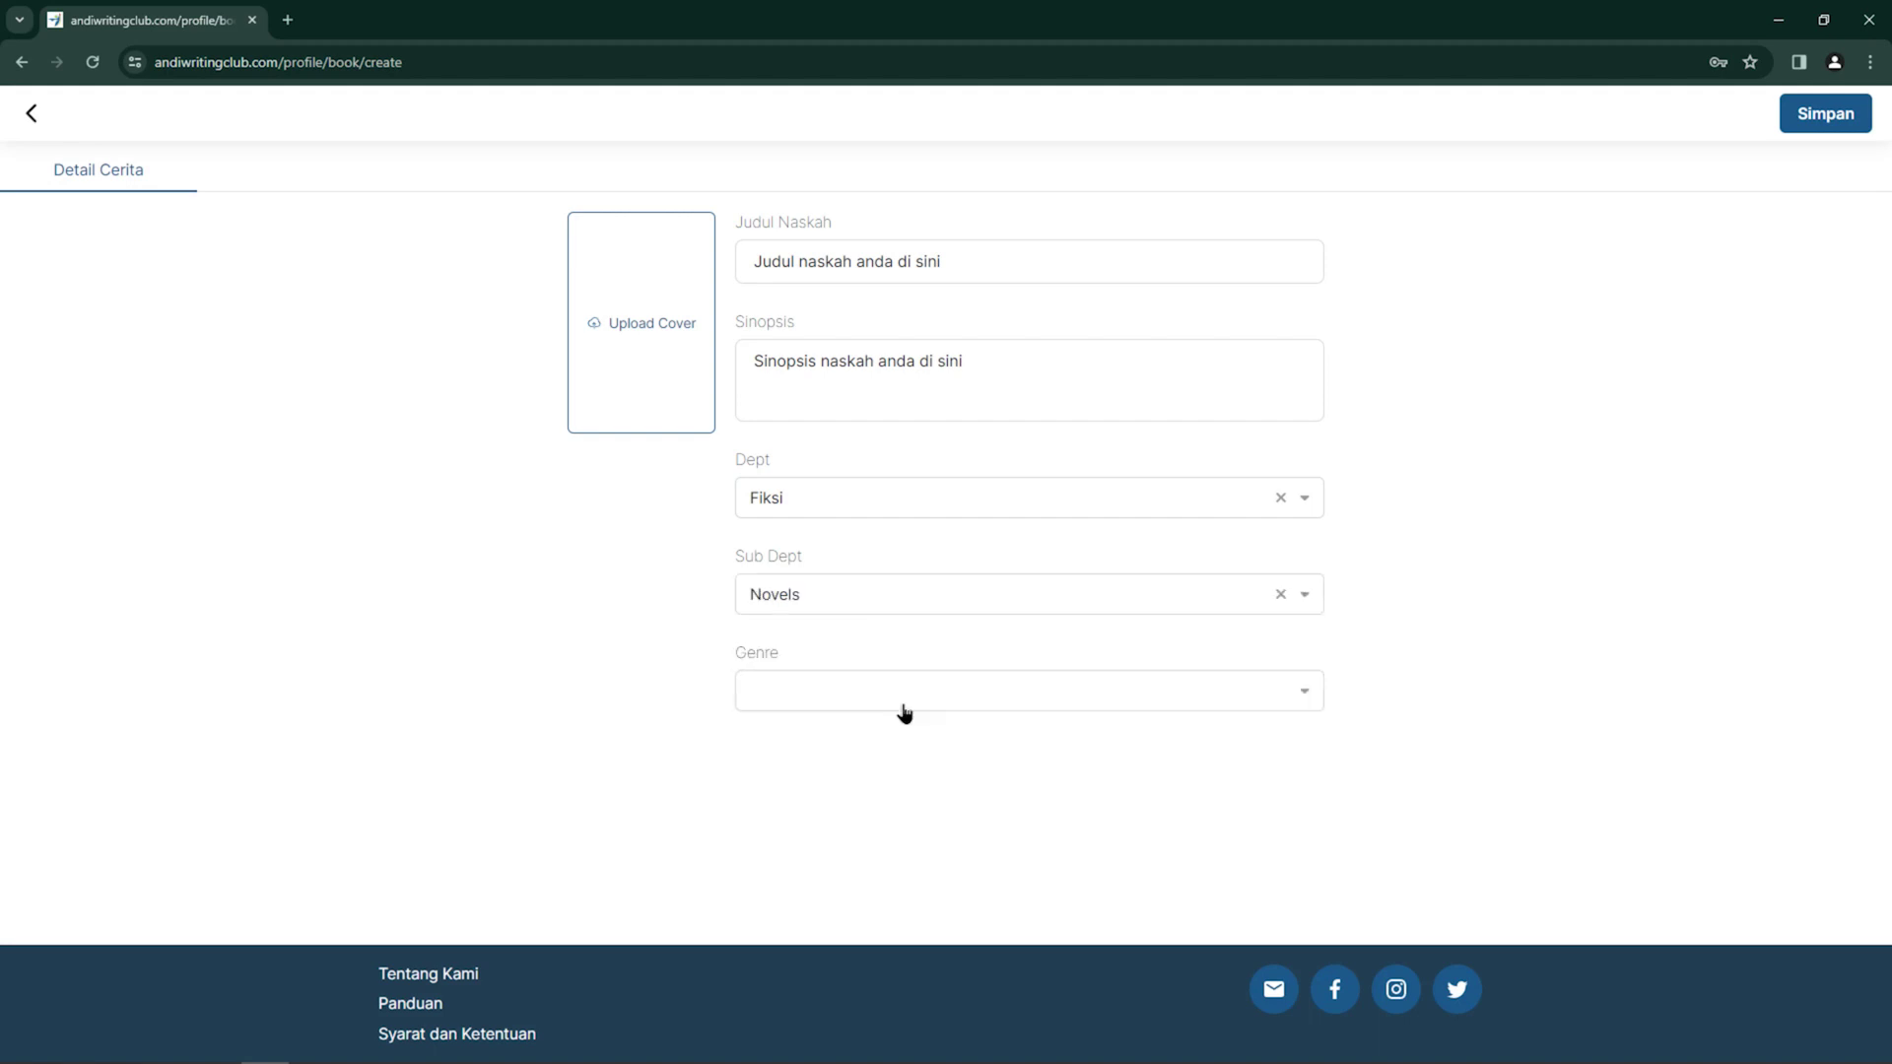
pyautogui.click(905, 708)
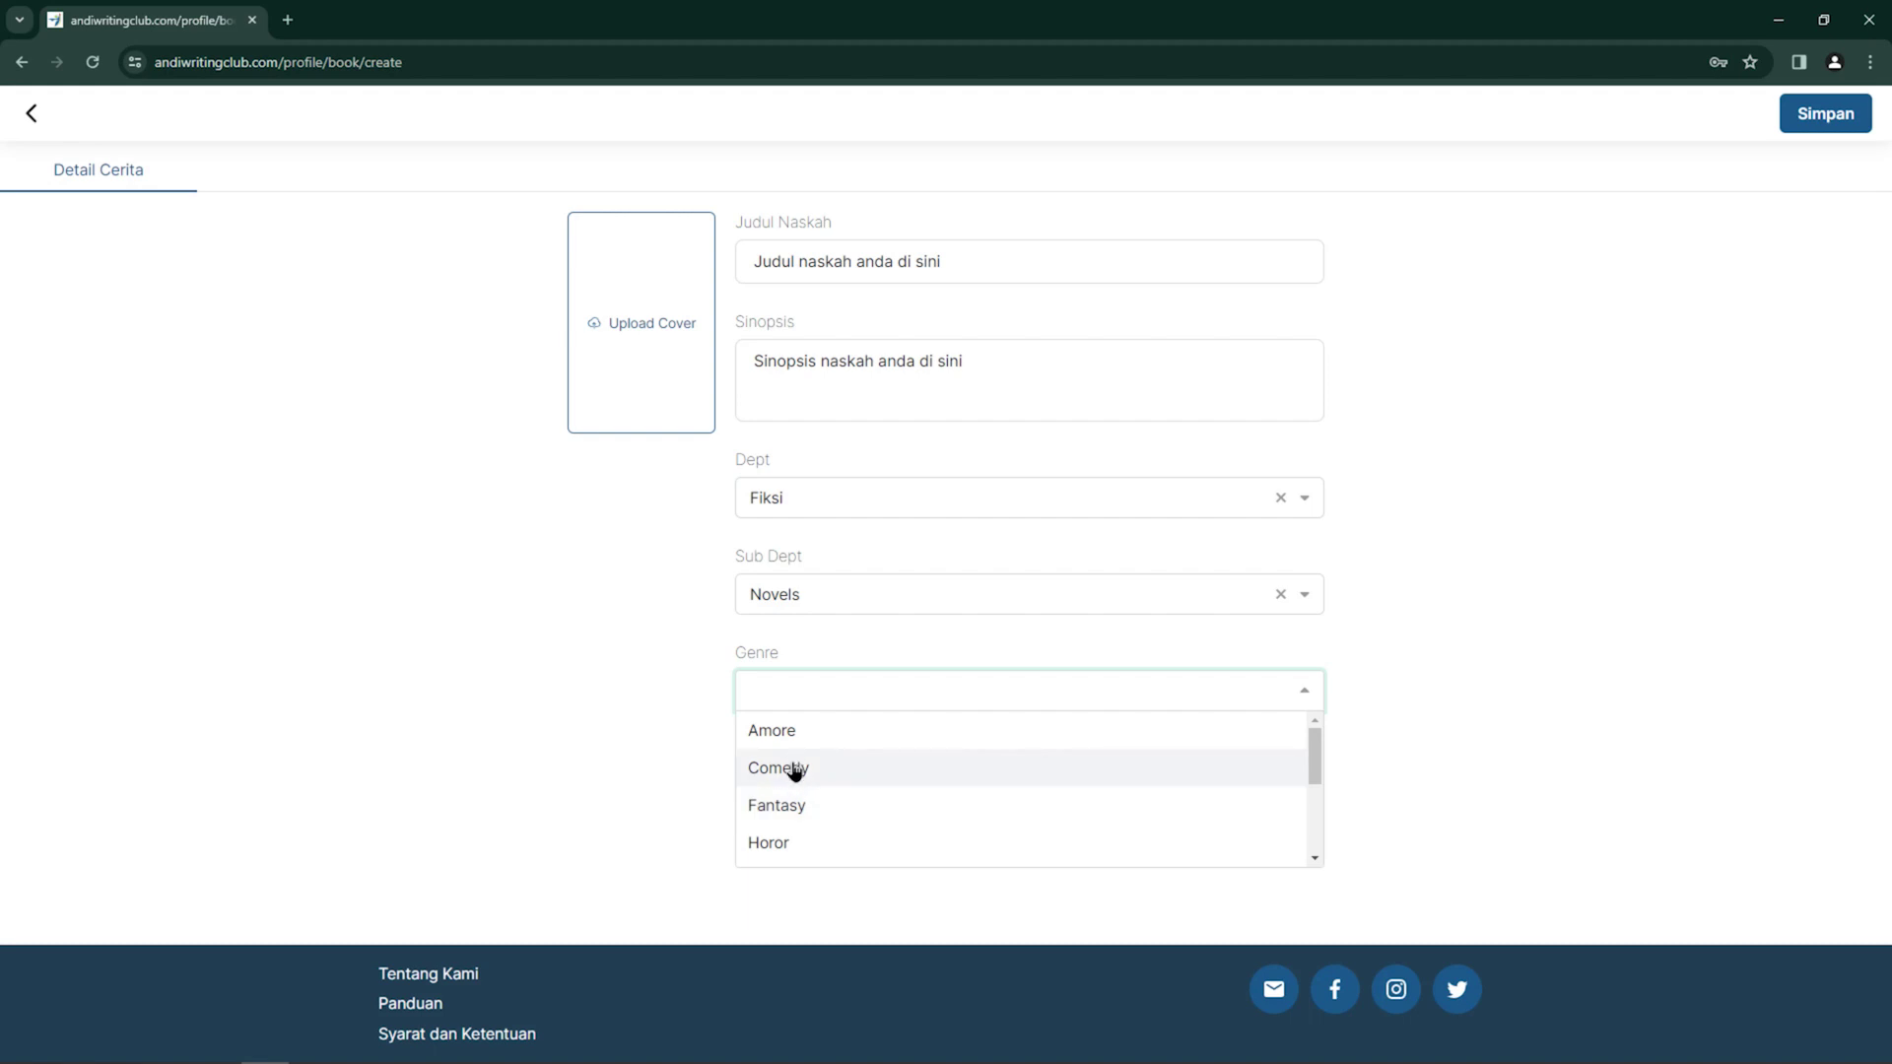
pyautogui.click(794, 769)
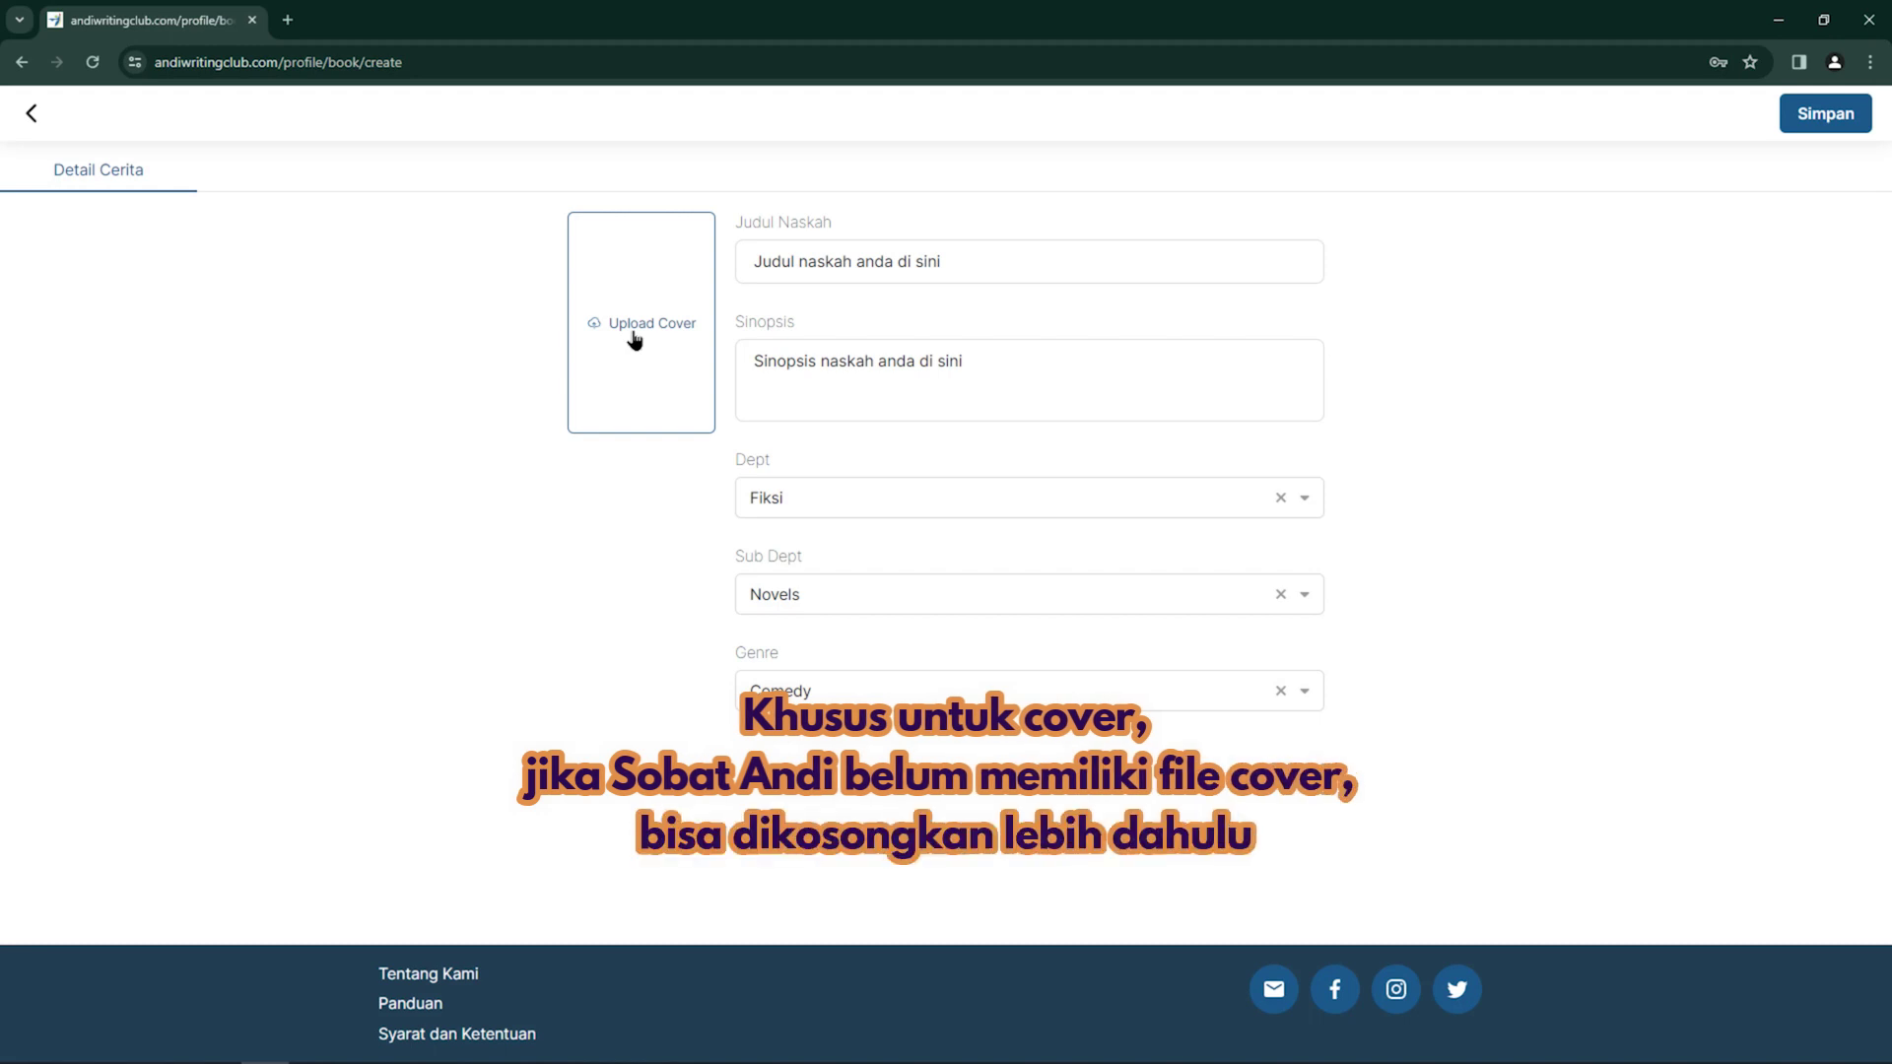
# Upload the Sample Cover image from Pictures as the manuscript cover
pyautogui.click(634, 339)
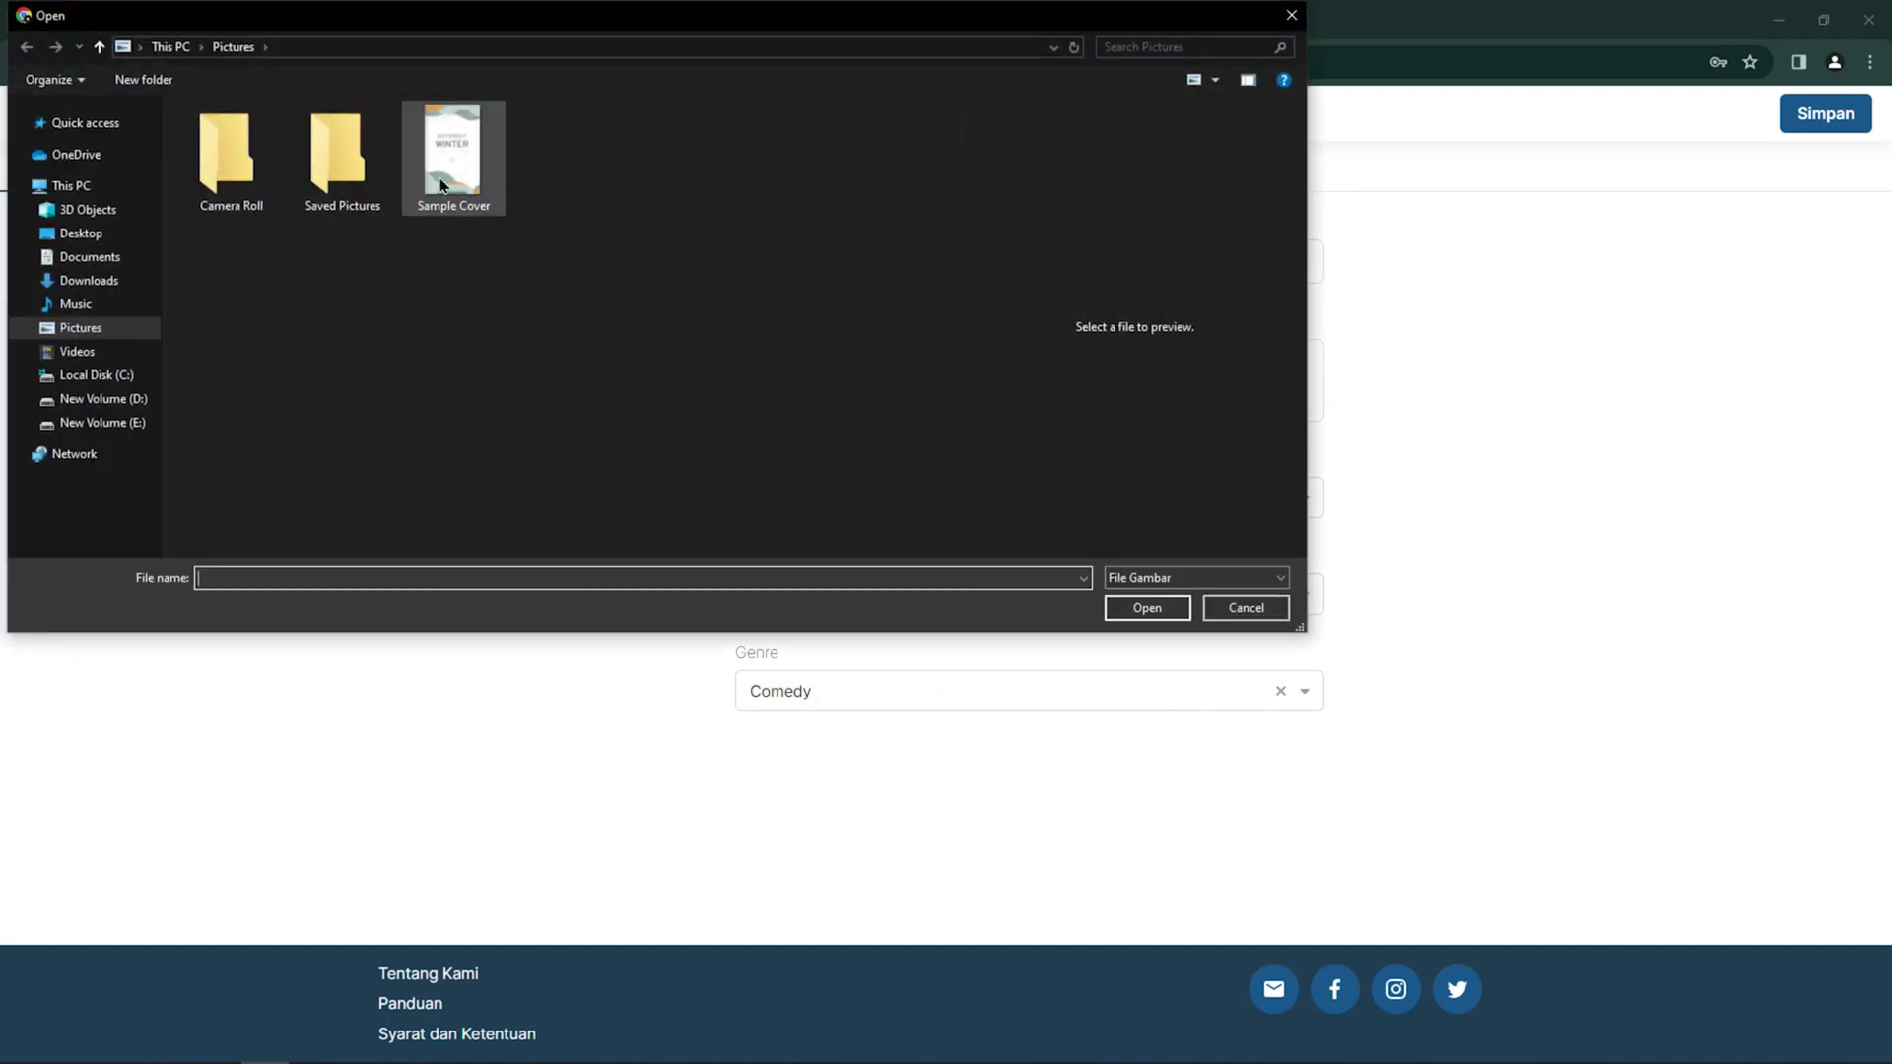
pyautogui.click(440, 185)
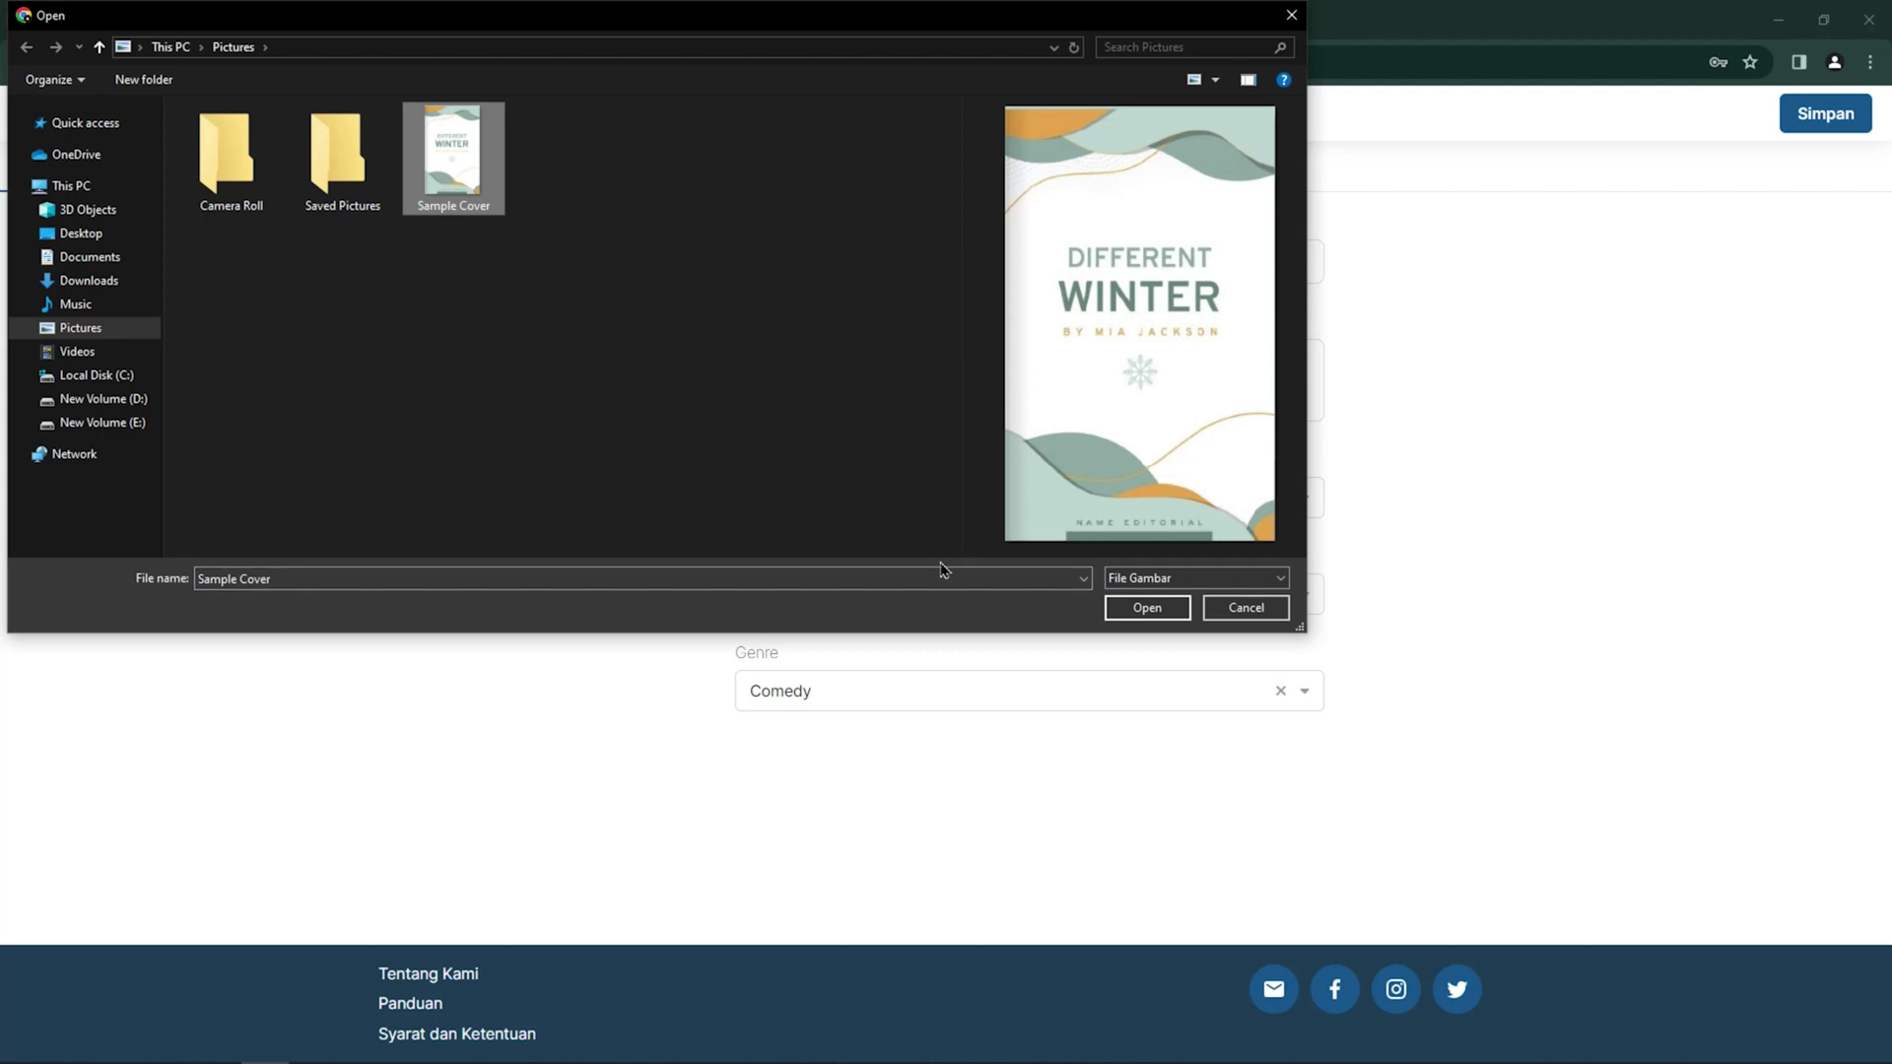
pyautogui.click(1170, 610)
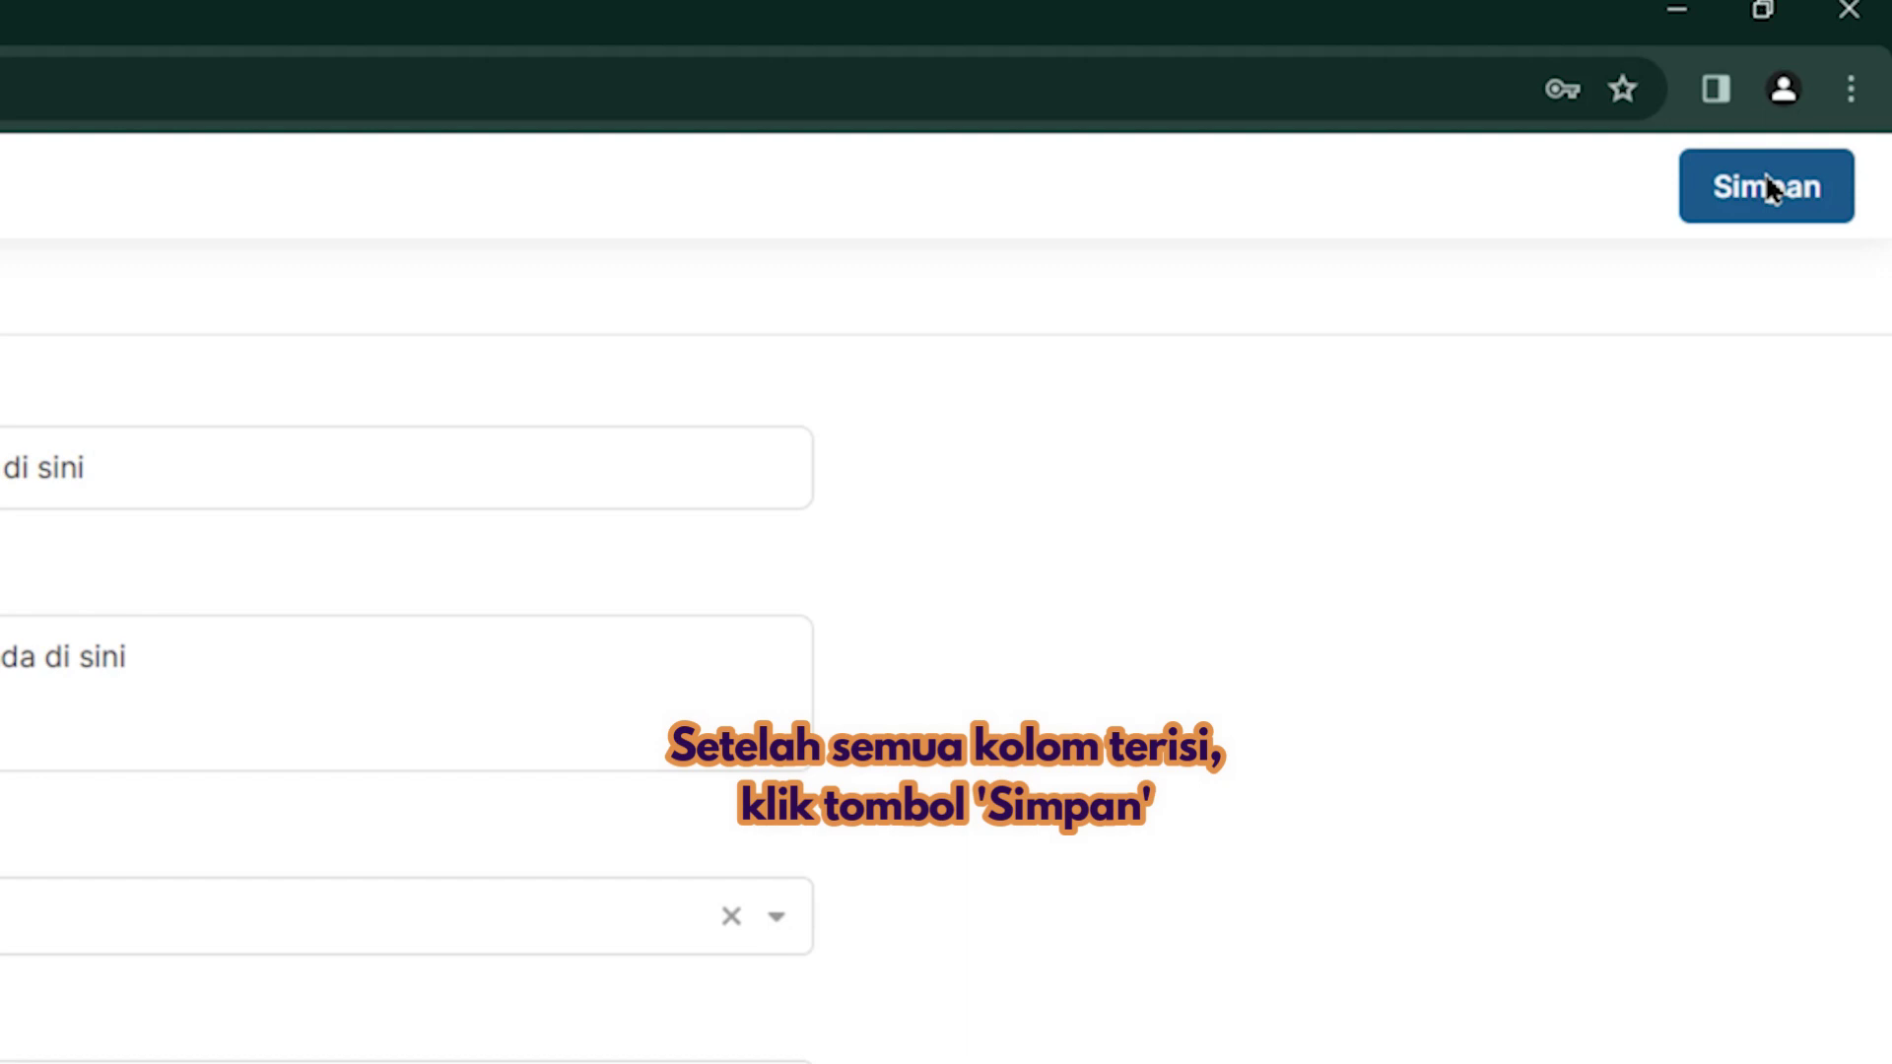
# Save the book details and start chapter 'Bab Satu' with its first paragraph
pyautogui.click(1761, 192)
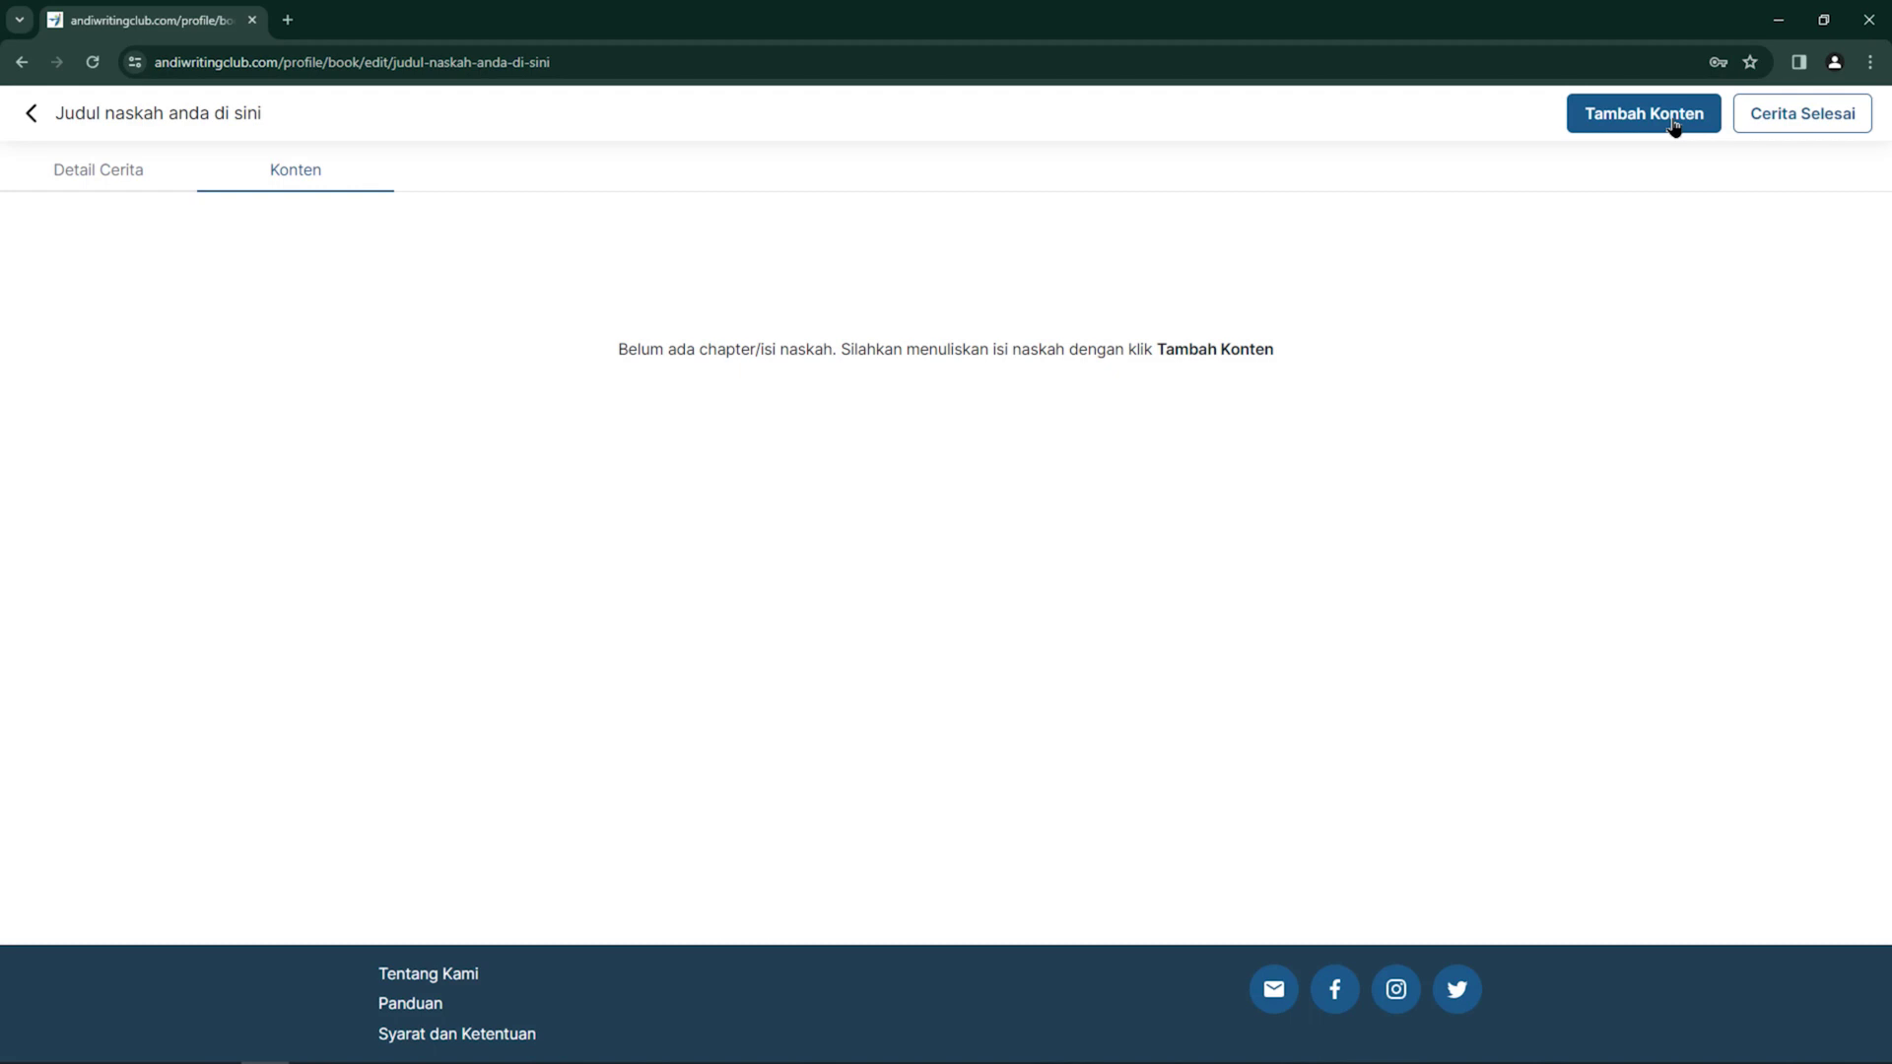
pyautogui.click(1672, 126)
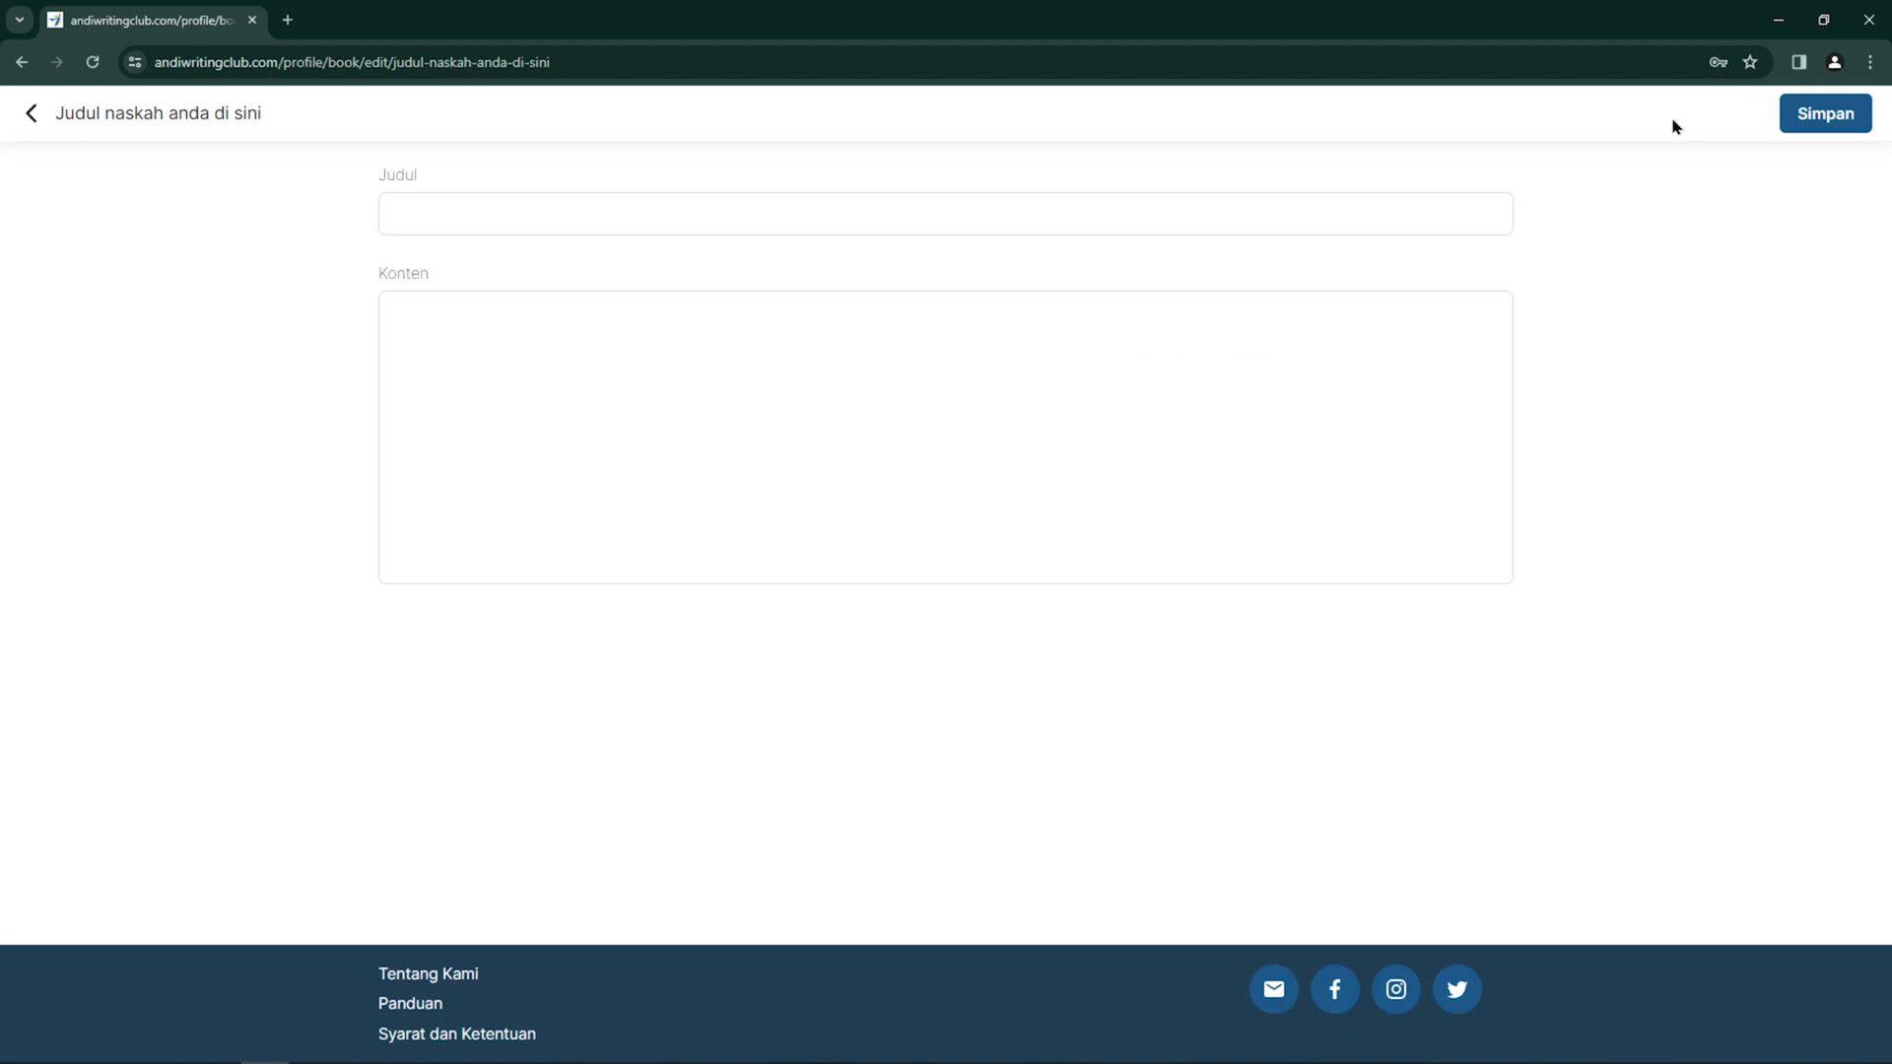
pyautogui.click(590, 217)
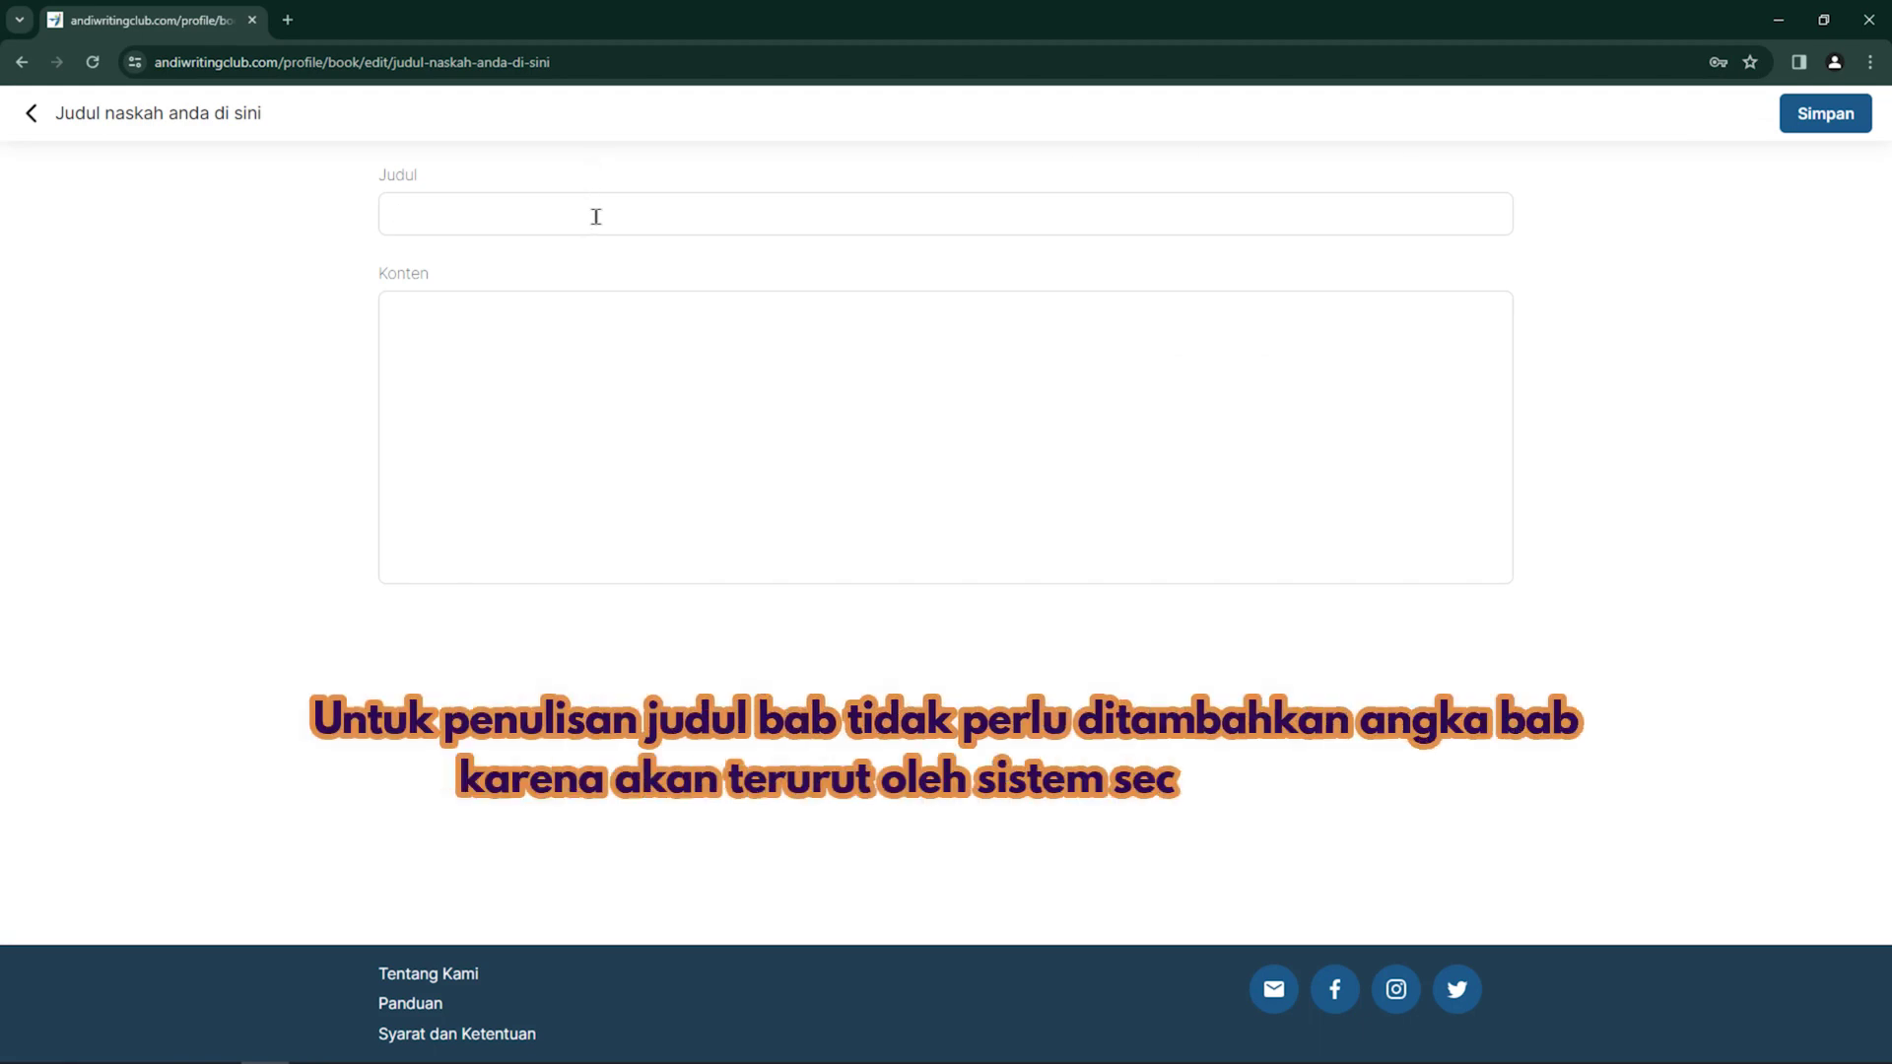
pyautogui.write('Bab Satu')
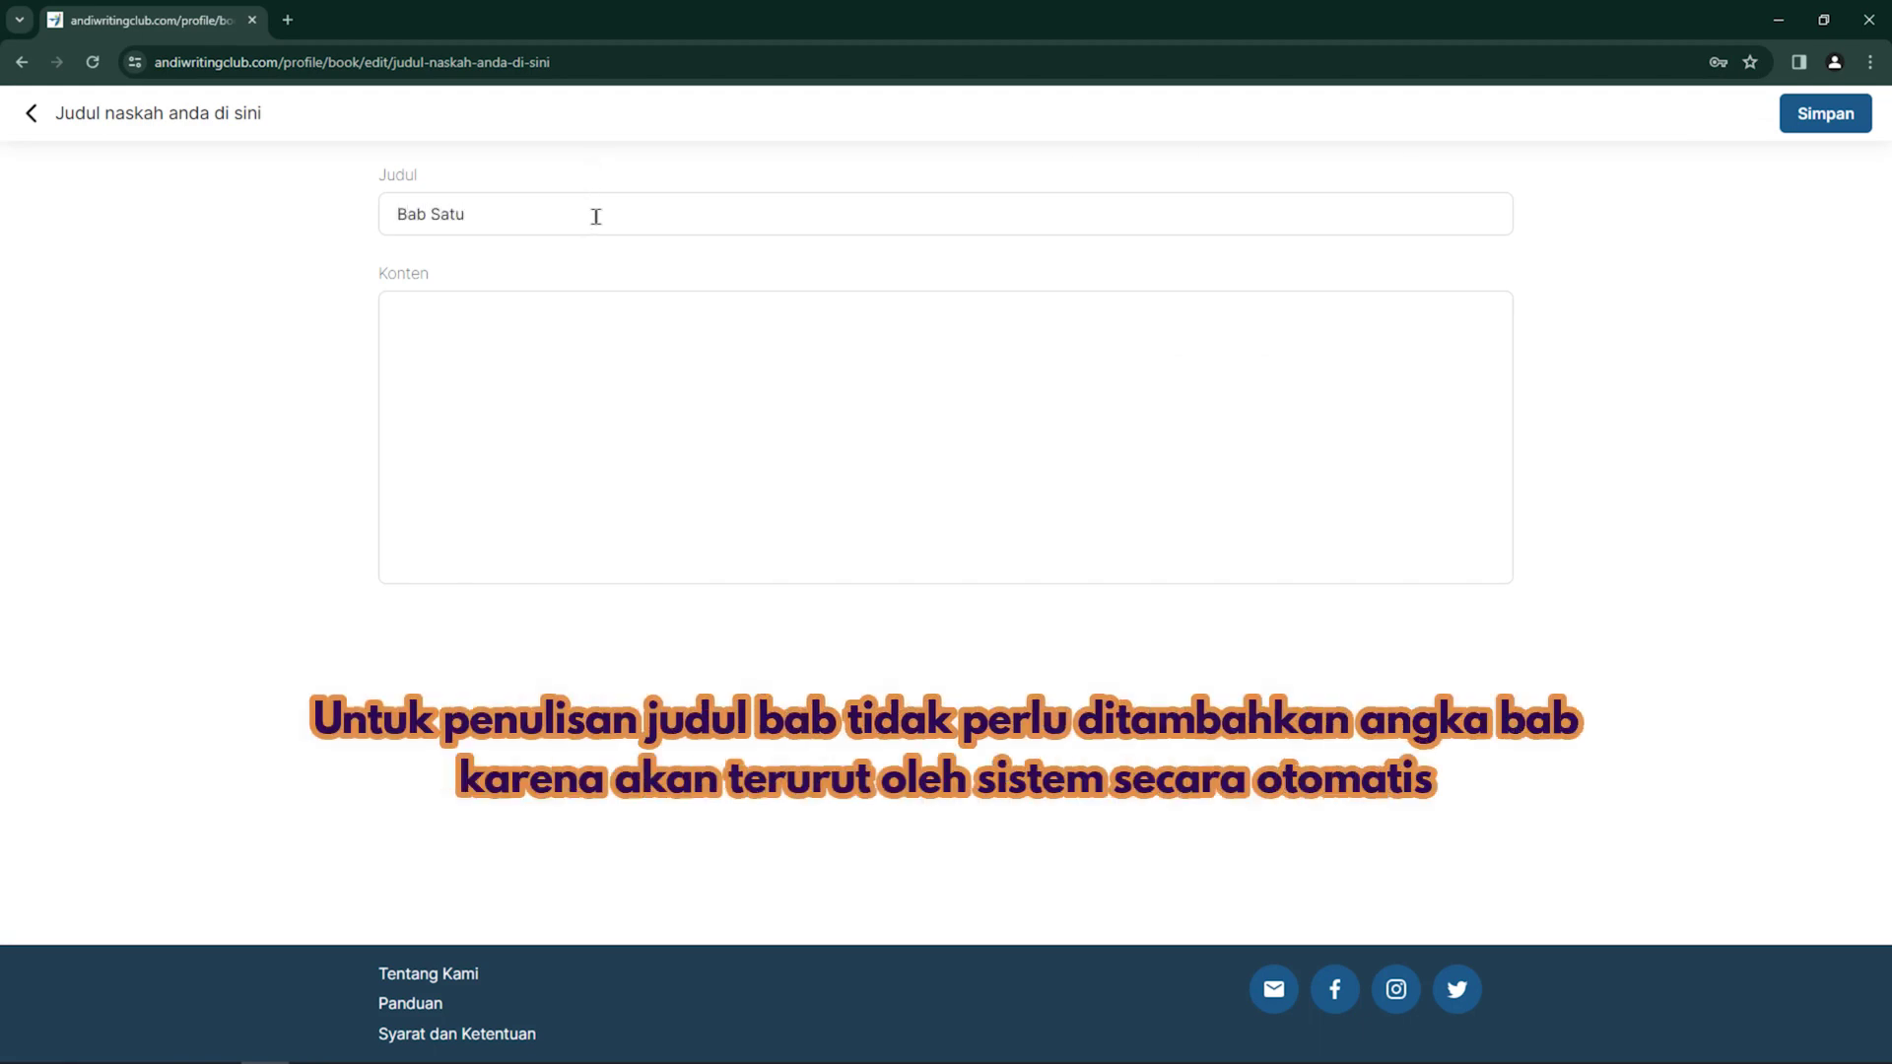
pyautogui.click(593, 325)
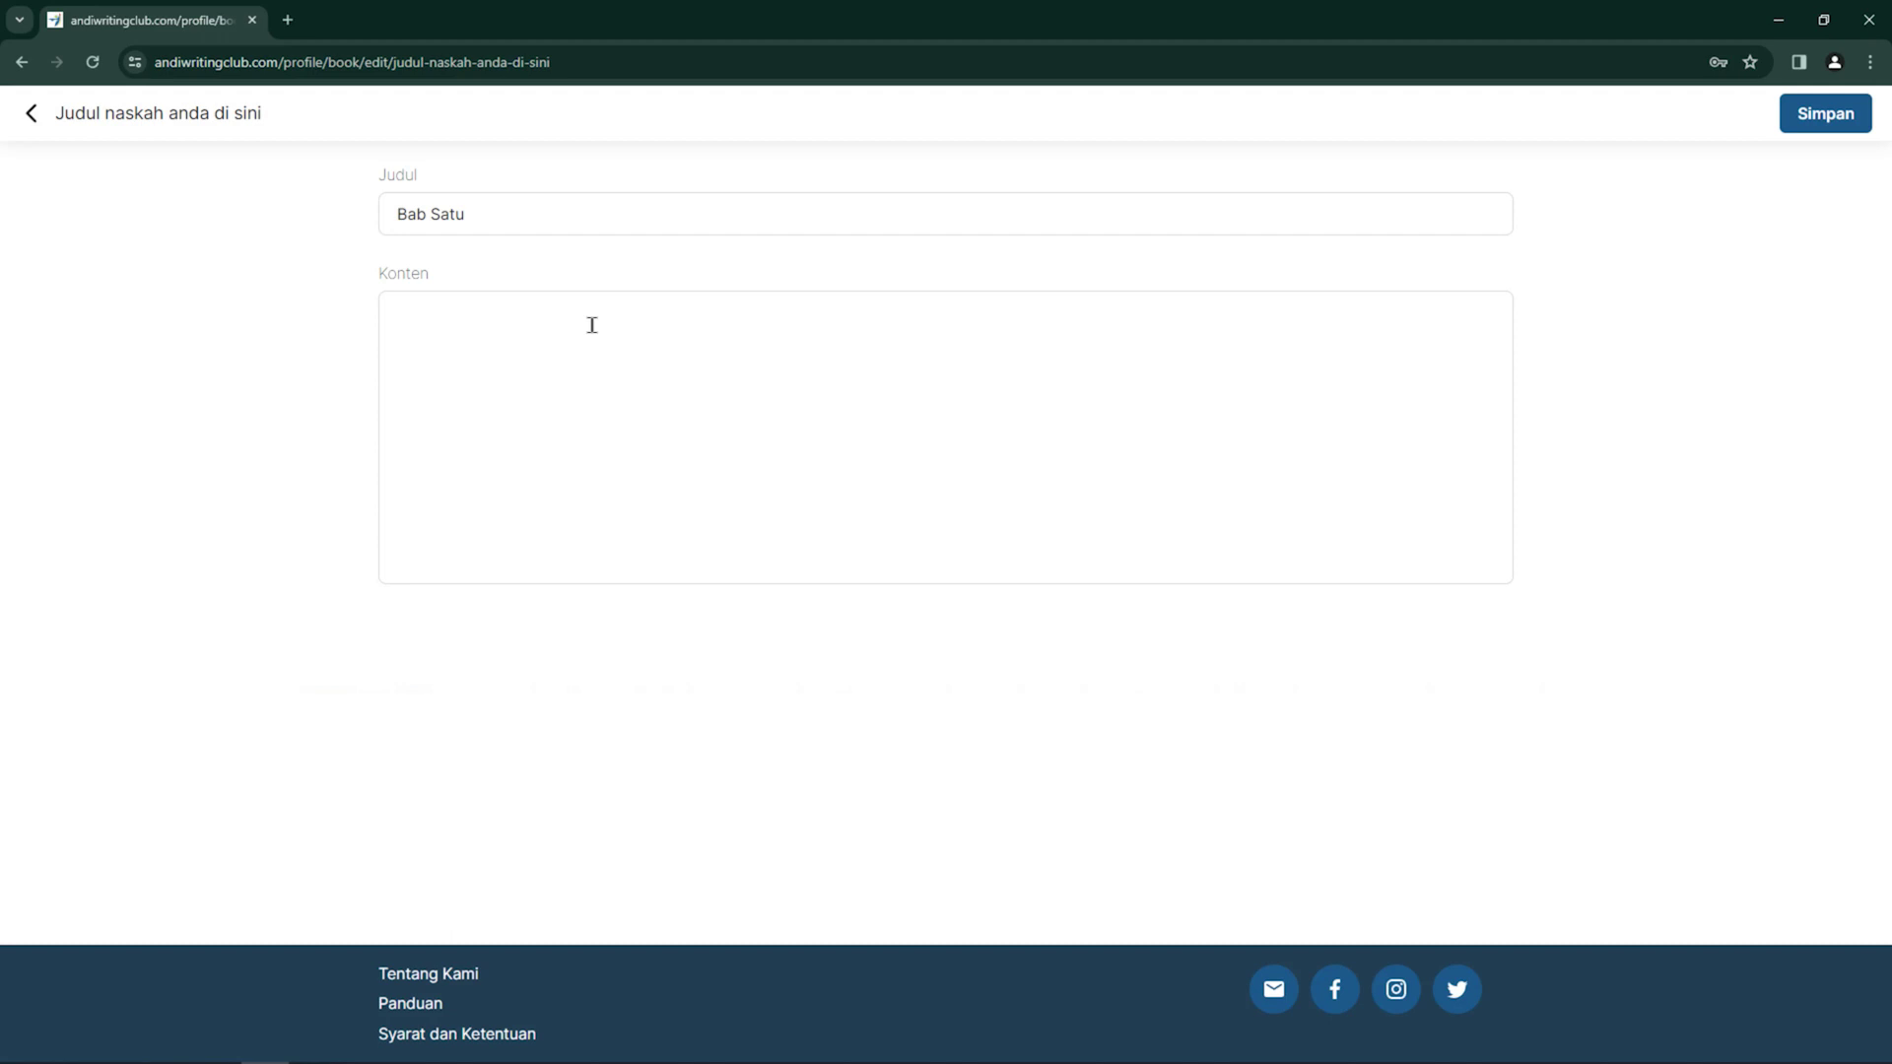
pyautogui.write('Isi konten bab satu paragraf satu adal')
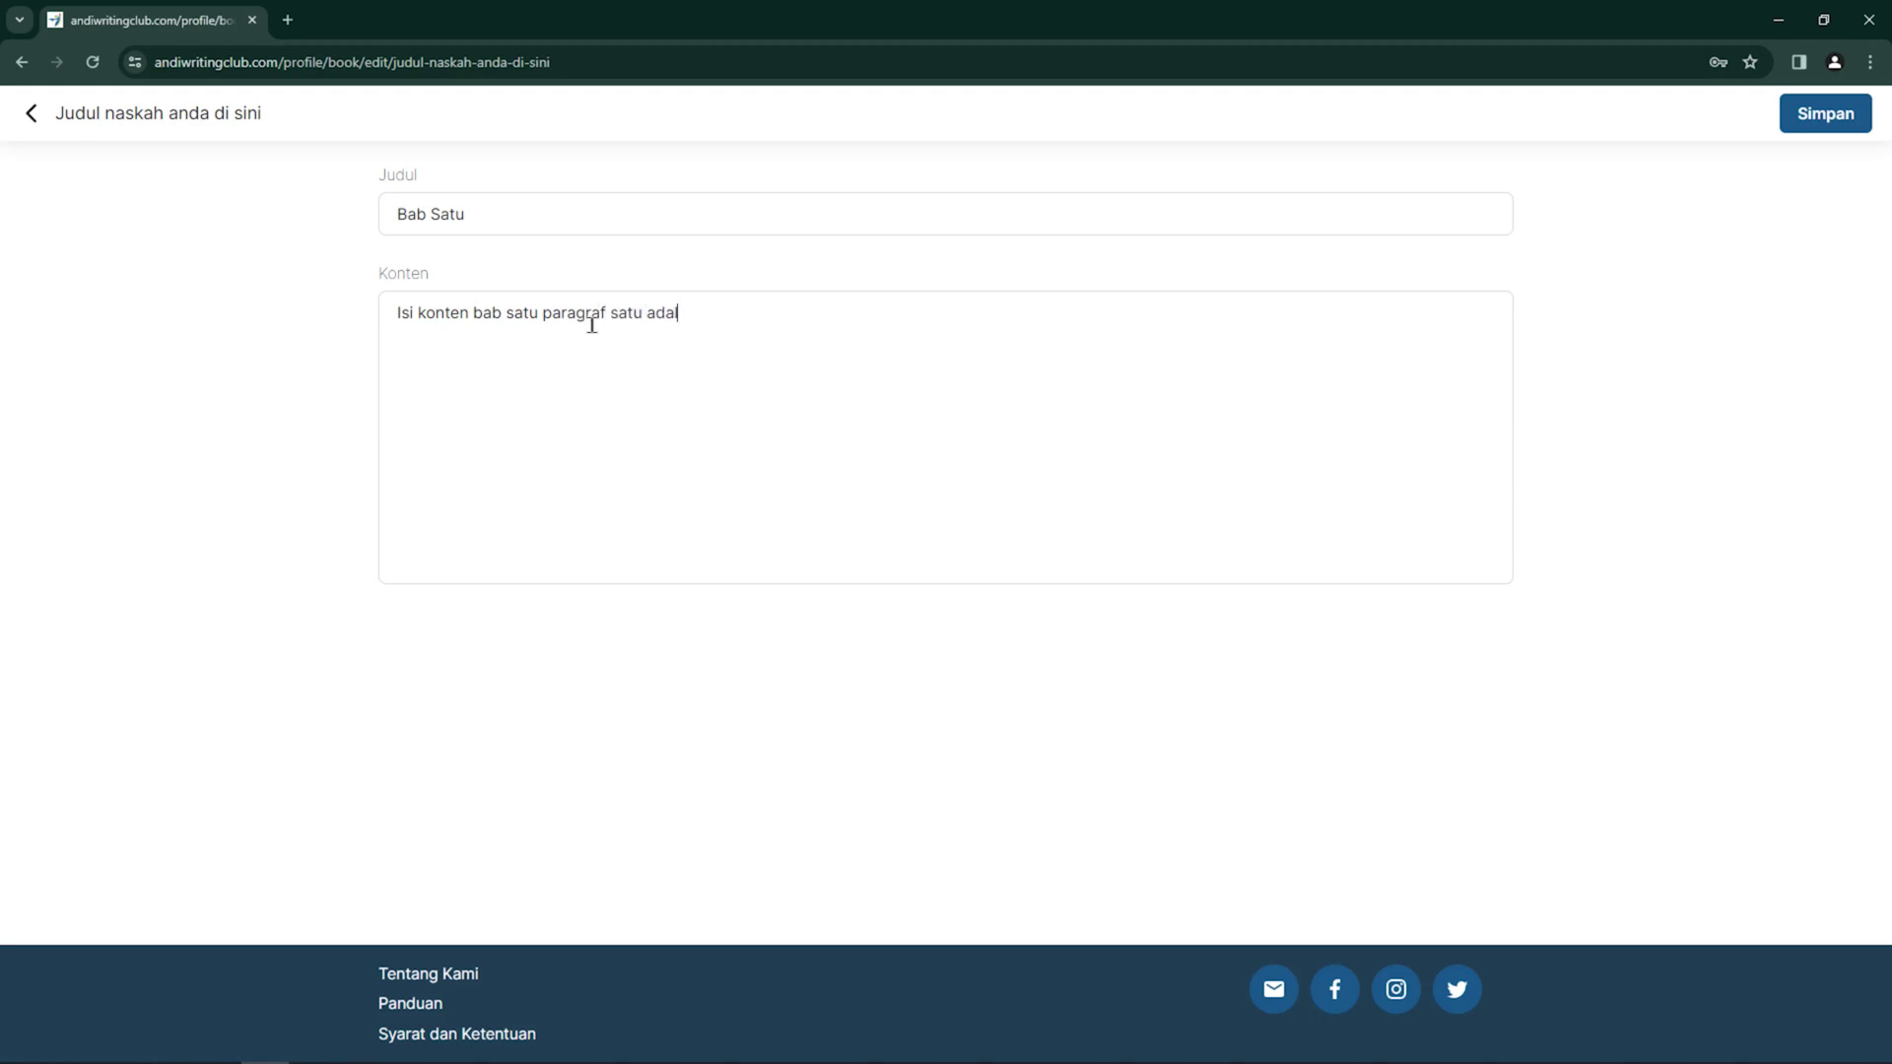
pyautogui.write('ah sebagai berikut.')
# Save and reopen Bab Satu, add a second line, and correct 'pargraf' to 'paragraf'
pyautogui.click(1838, 118)
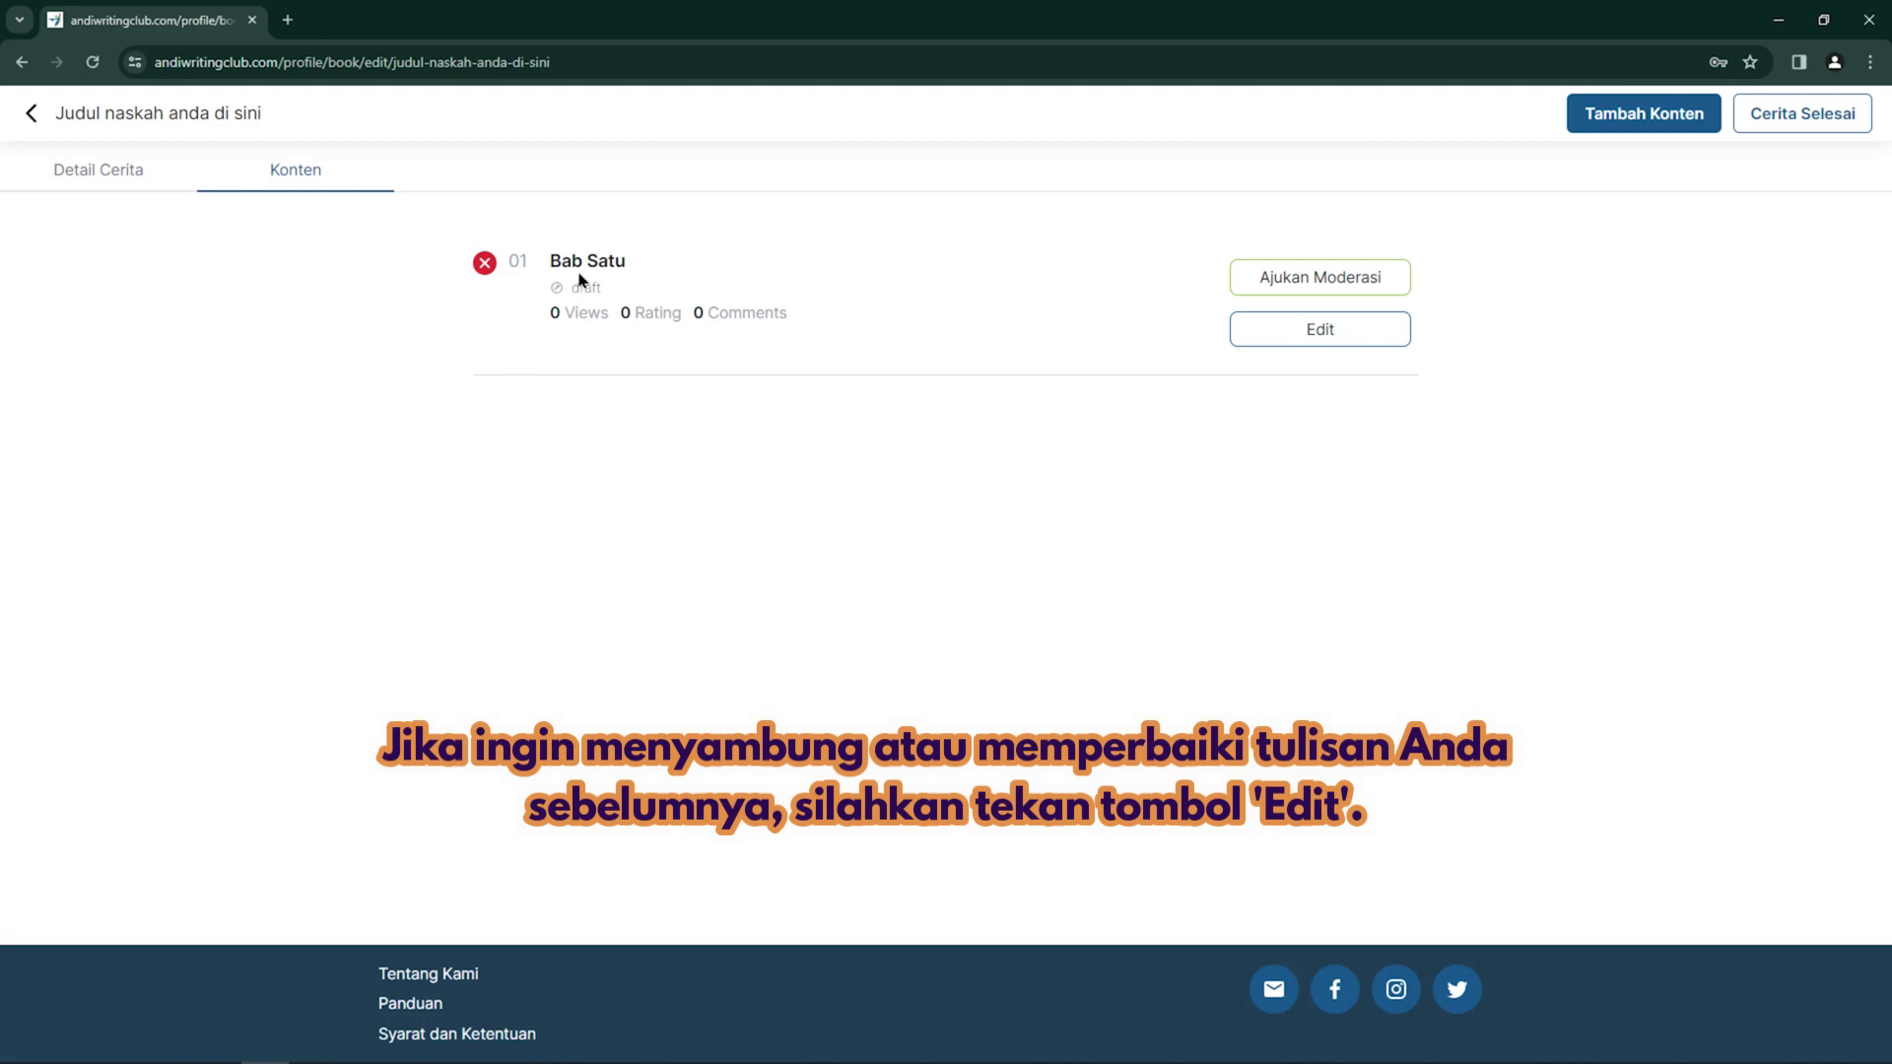
pyautogui.click(1381, 340)
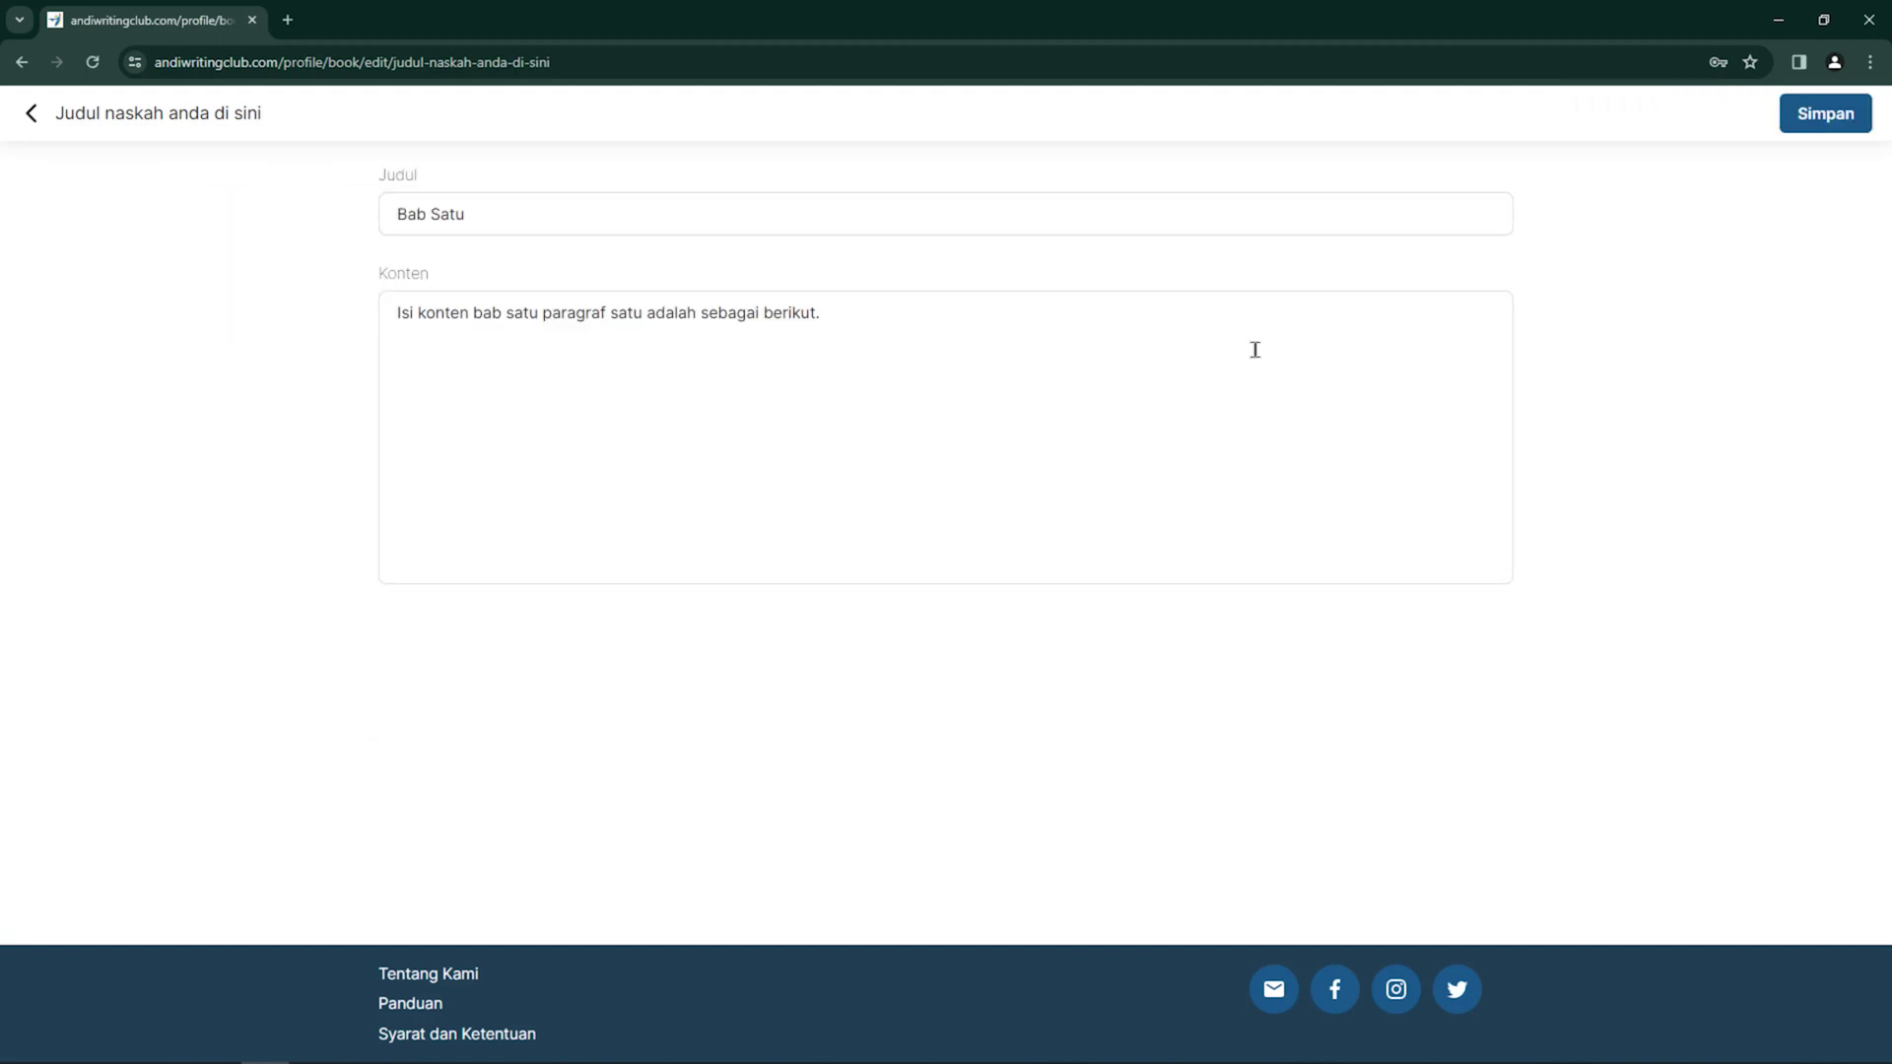
pyautogui.click(1107, 340)
pyautogui.press('Return')
pyautogui.write('Kita akan lanjutkan penulisan naskah ')
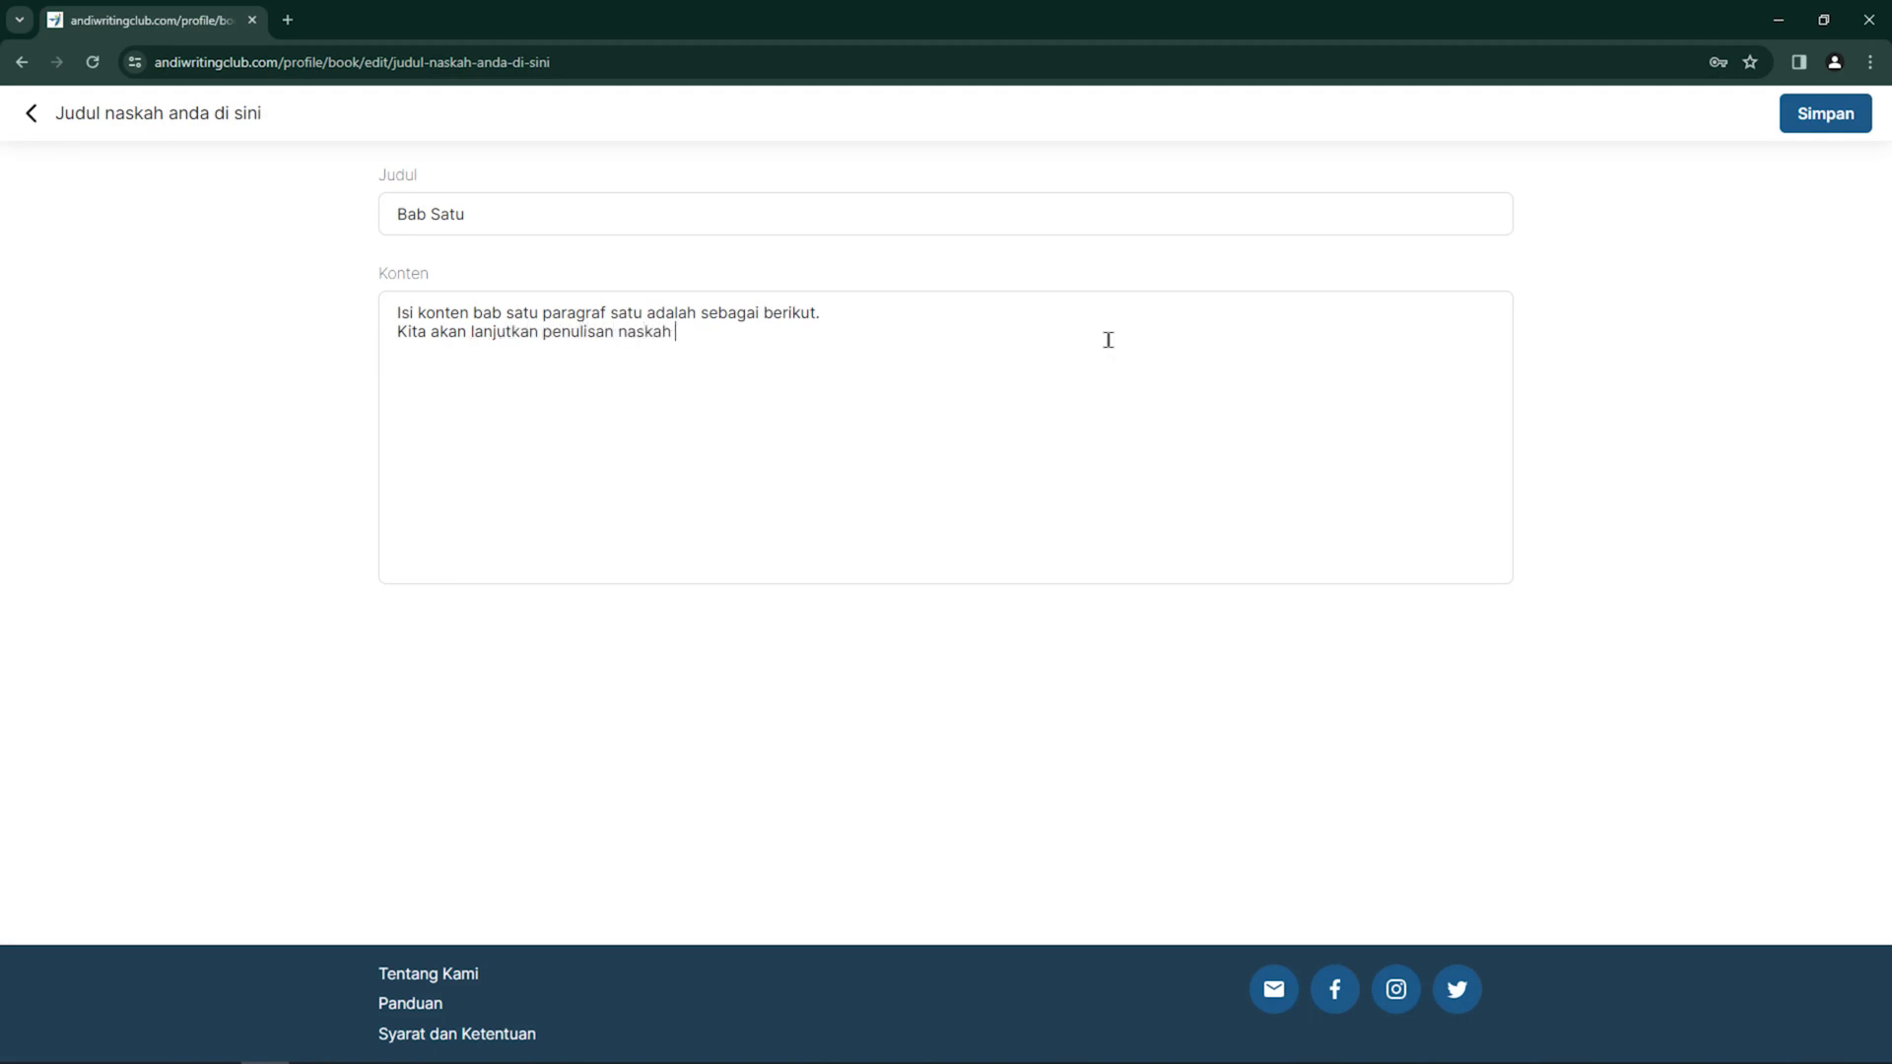
pyautogui.write('novel kita untuk bab satu bagian')
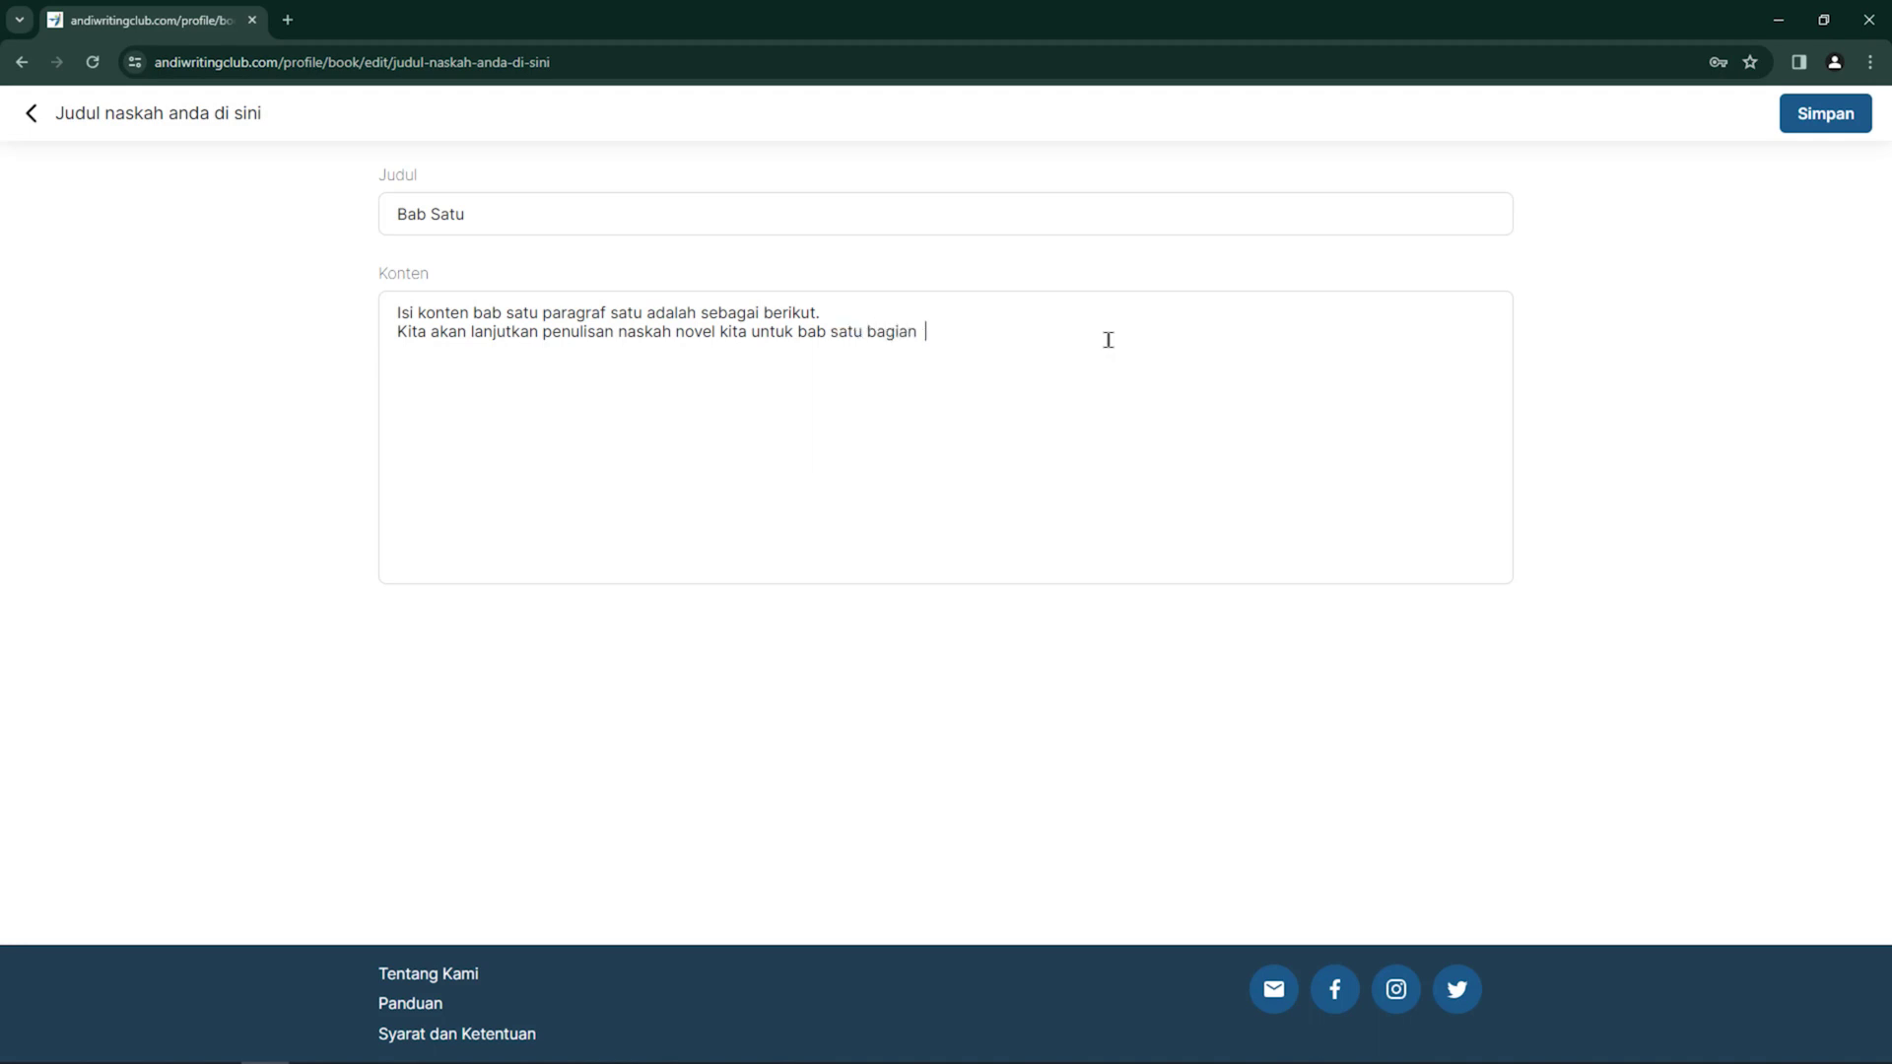
pyautogui.write('  pargraf satu.')
pyautogui.click(949, 334)
pyautogui.write('a')
# Save the revised Bab Satu and start a new blank chapter
pyautogui.click(1826, 116)
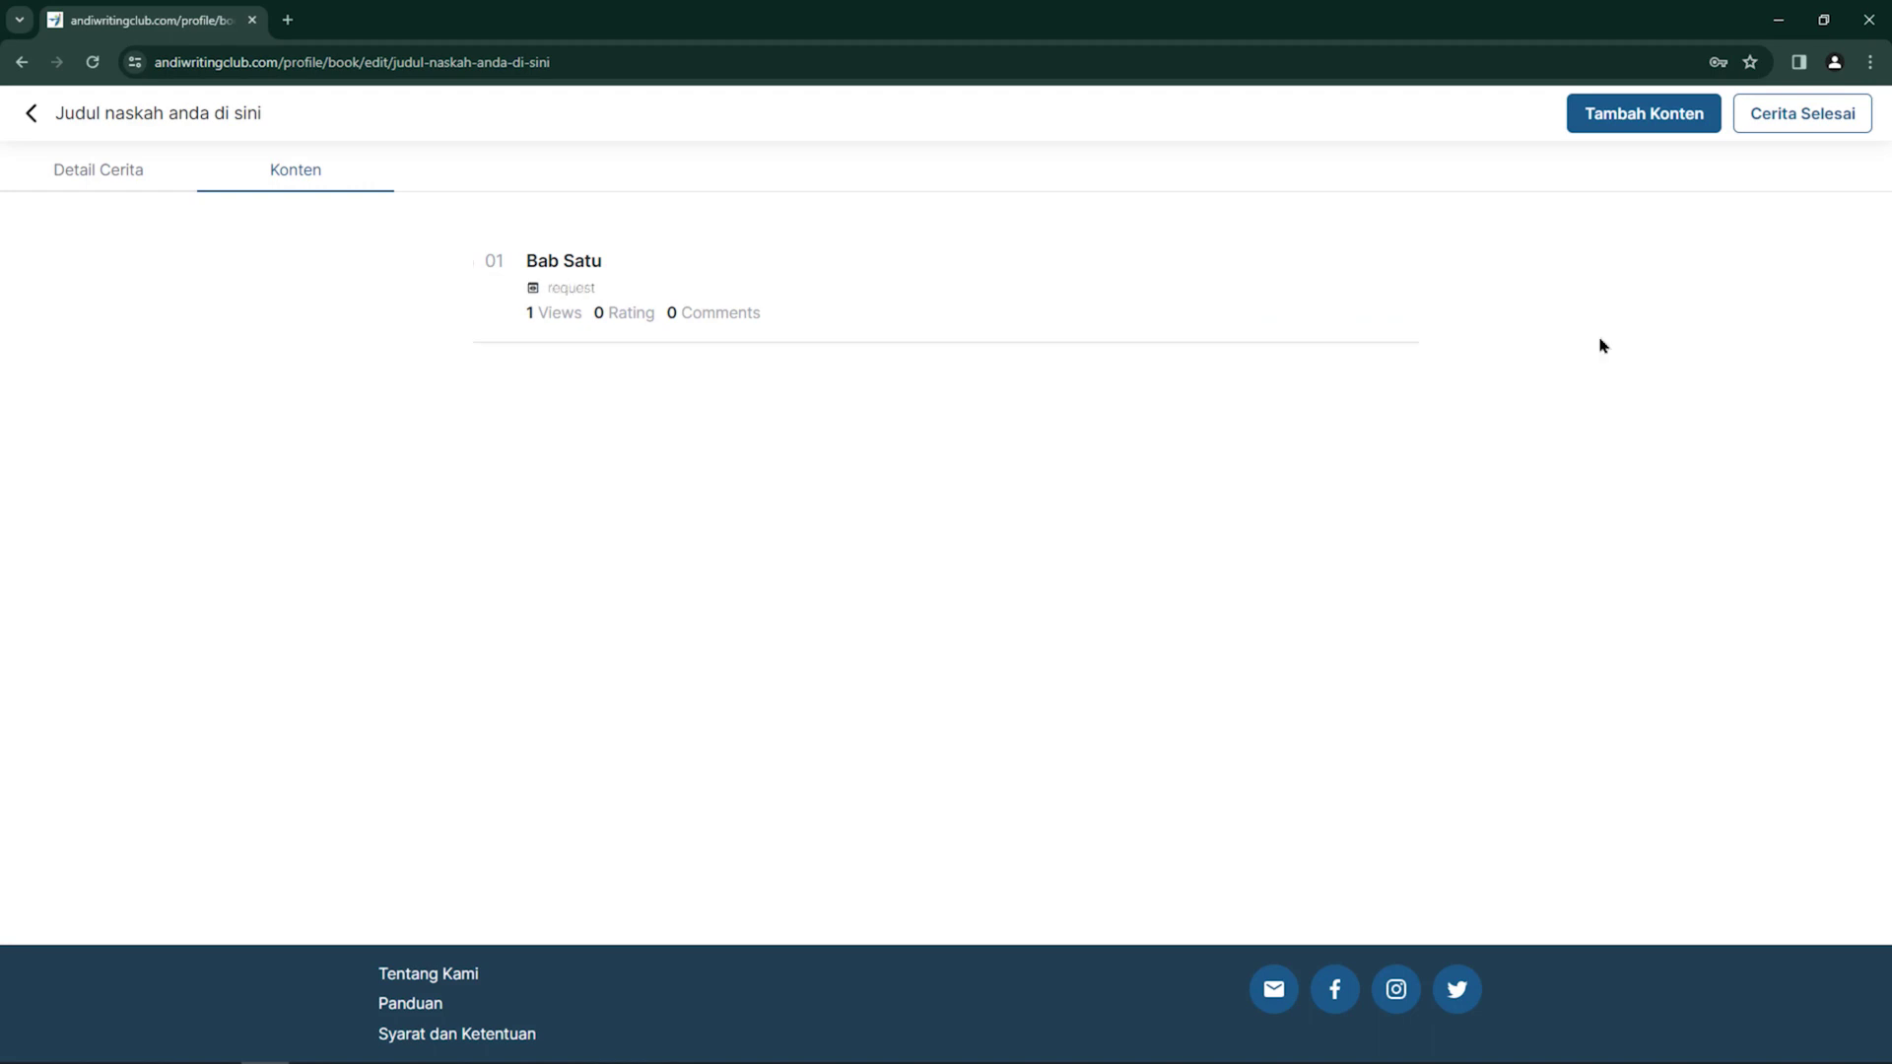
pyautogui.click(1681, 118)
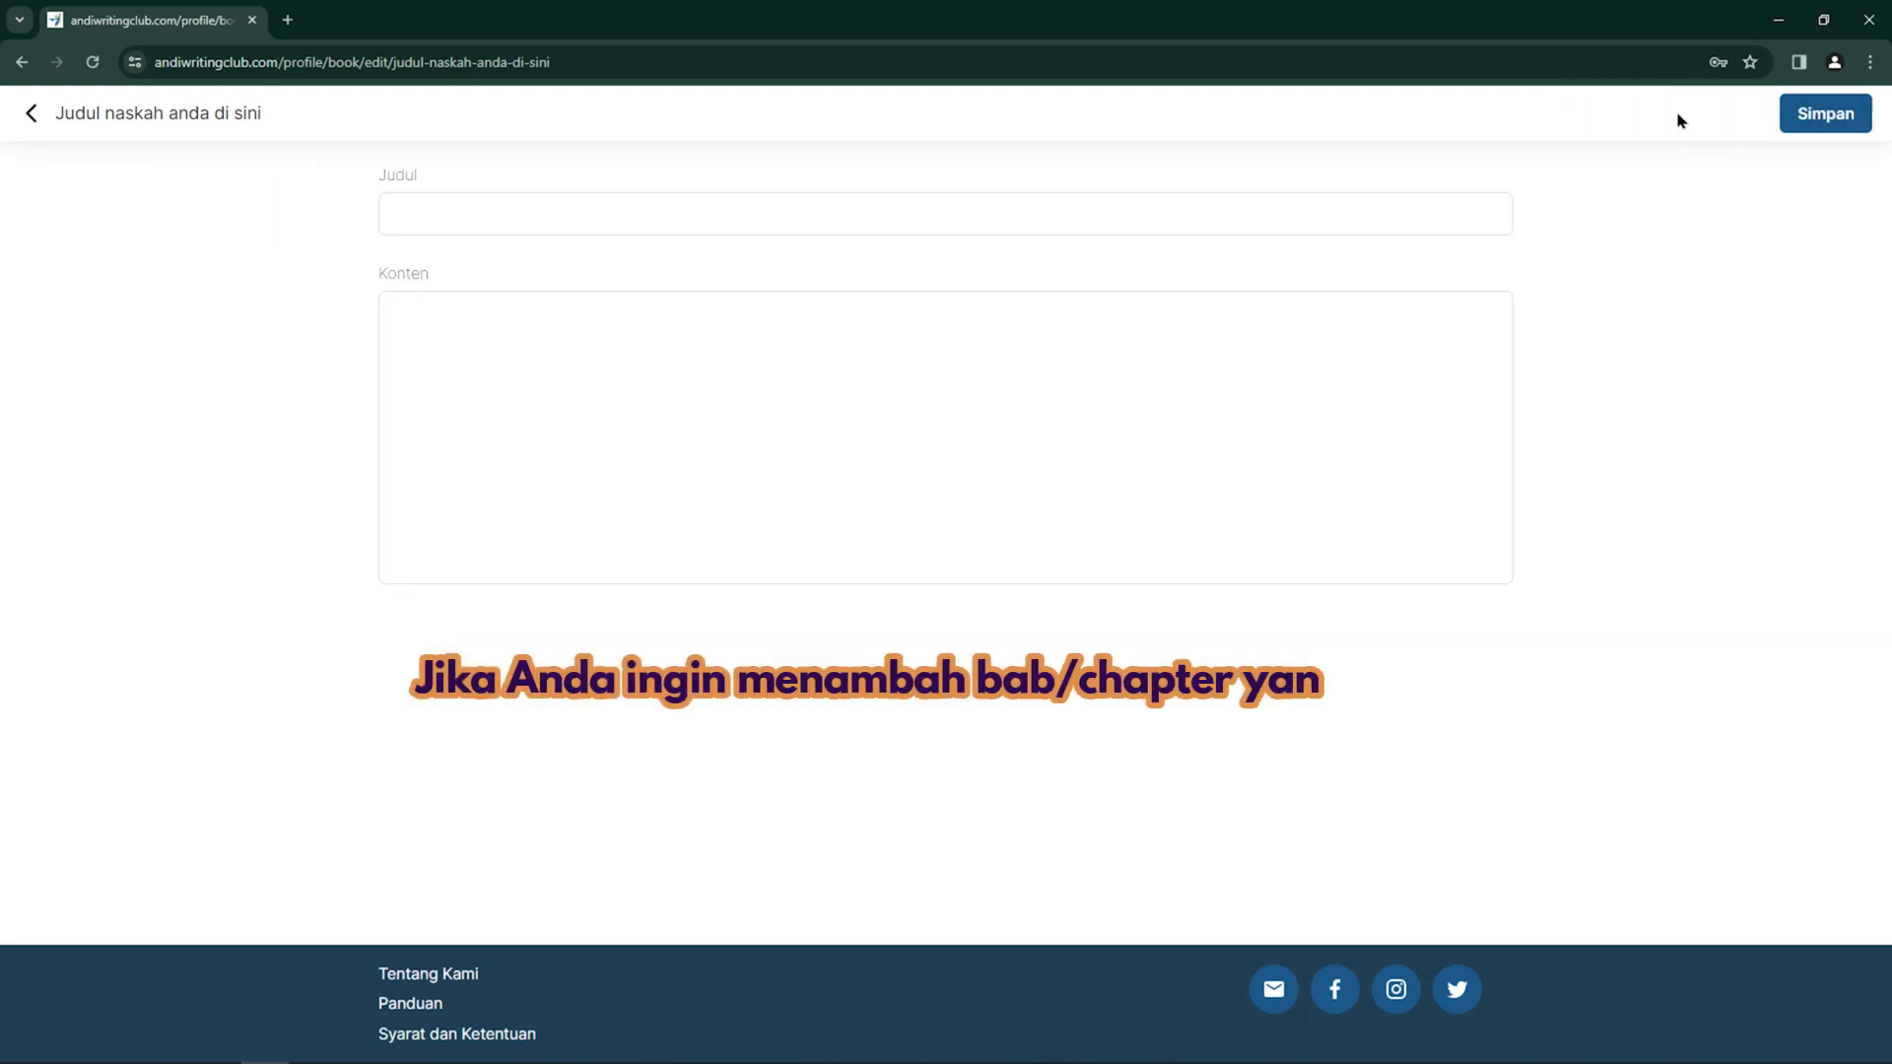
# Write and save chapter 'Bab Kedua' with its content, then choose to finish the book
pyautogui.write('Bab')
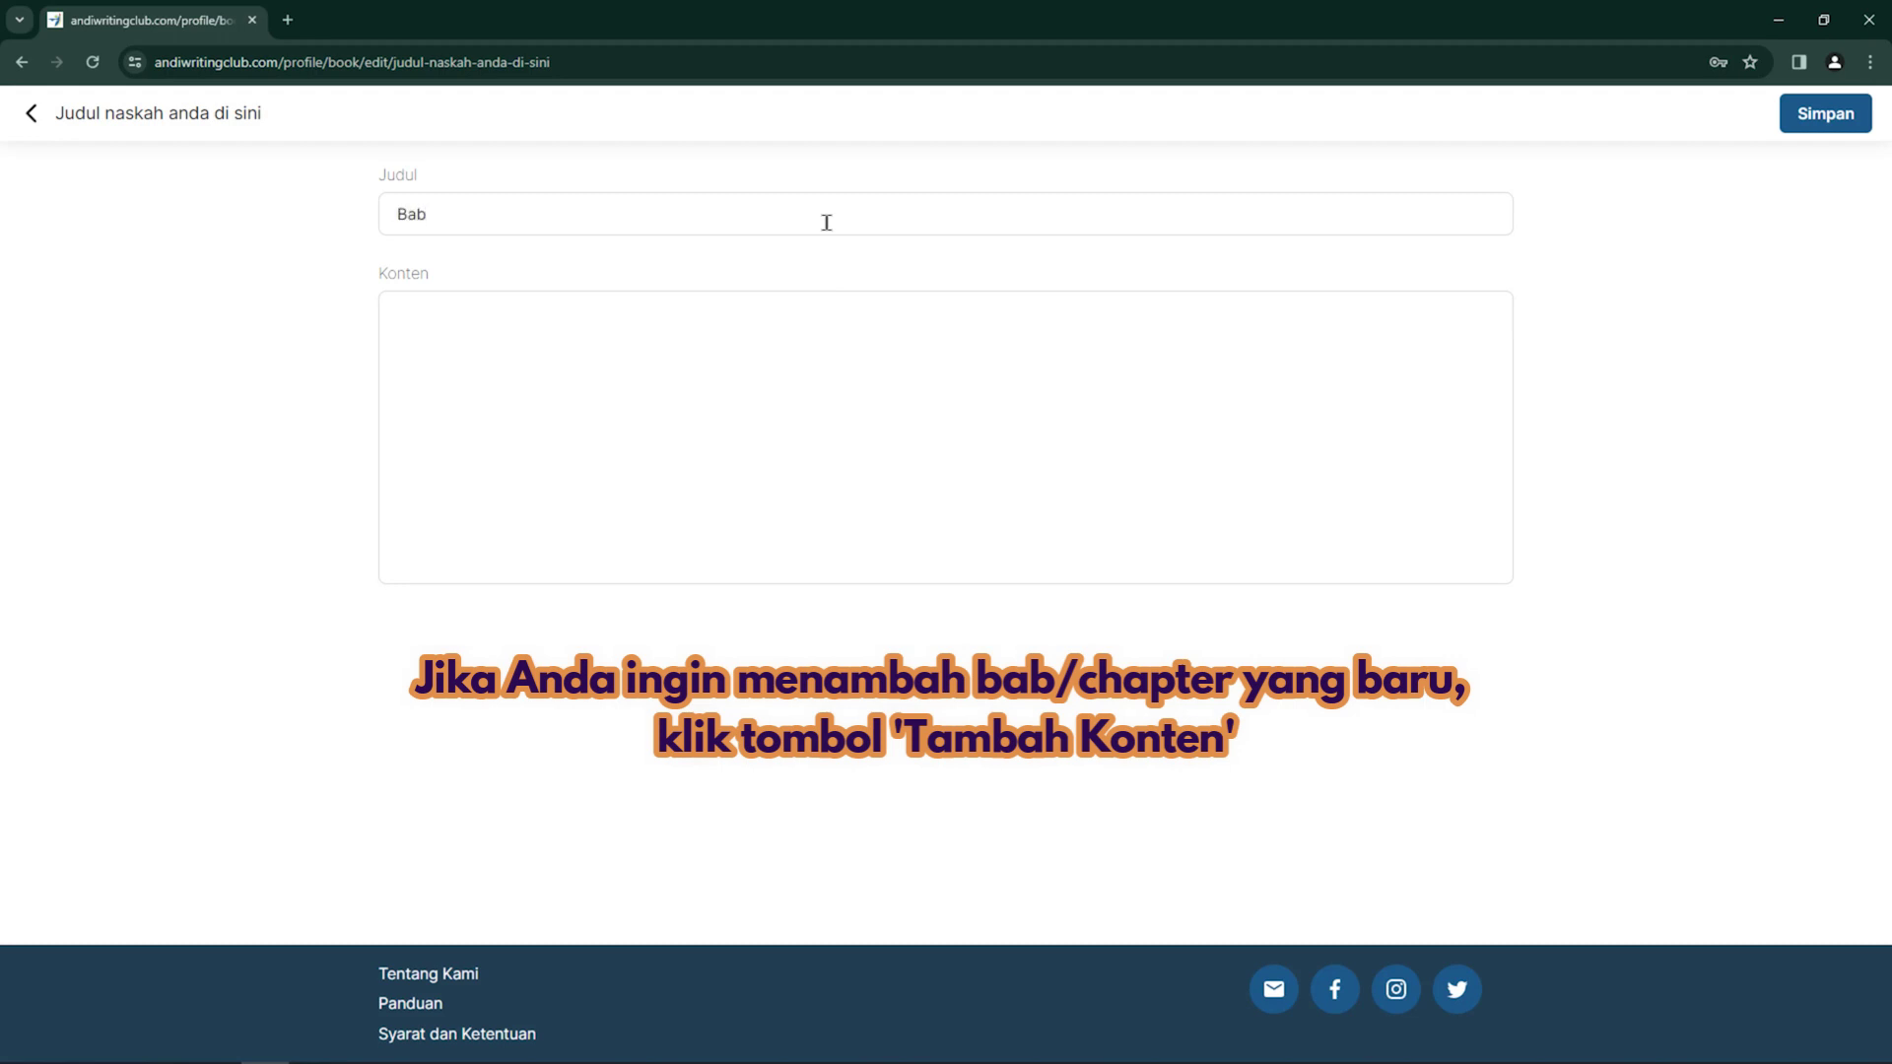
pyautogui.write(' Kedua')
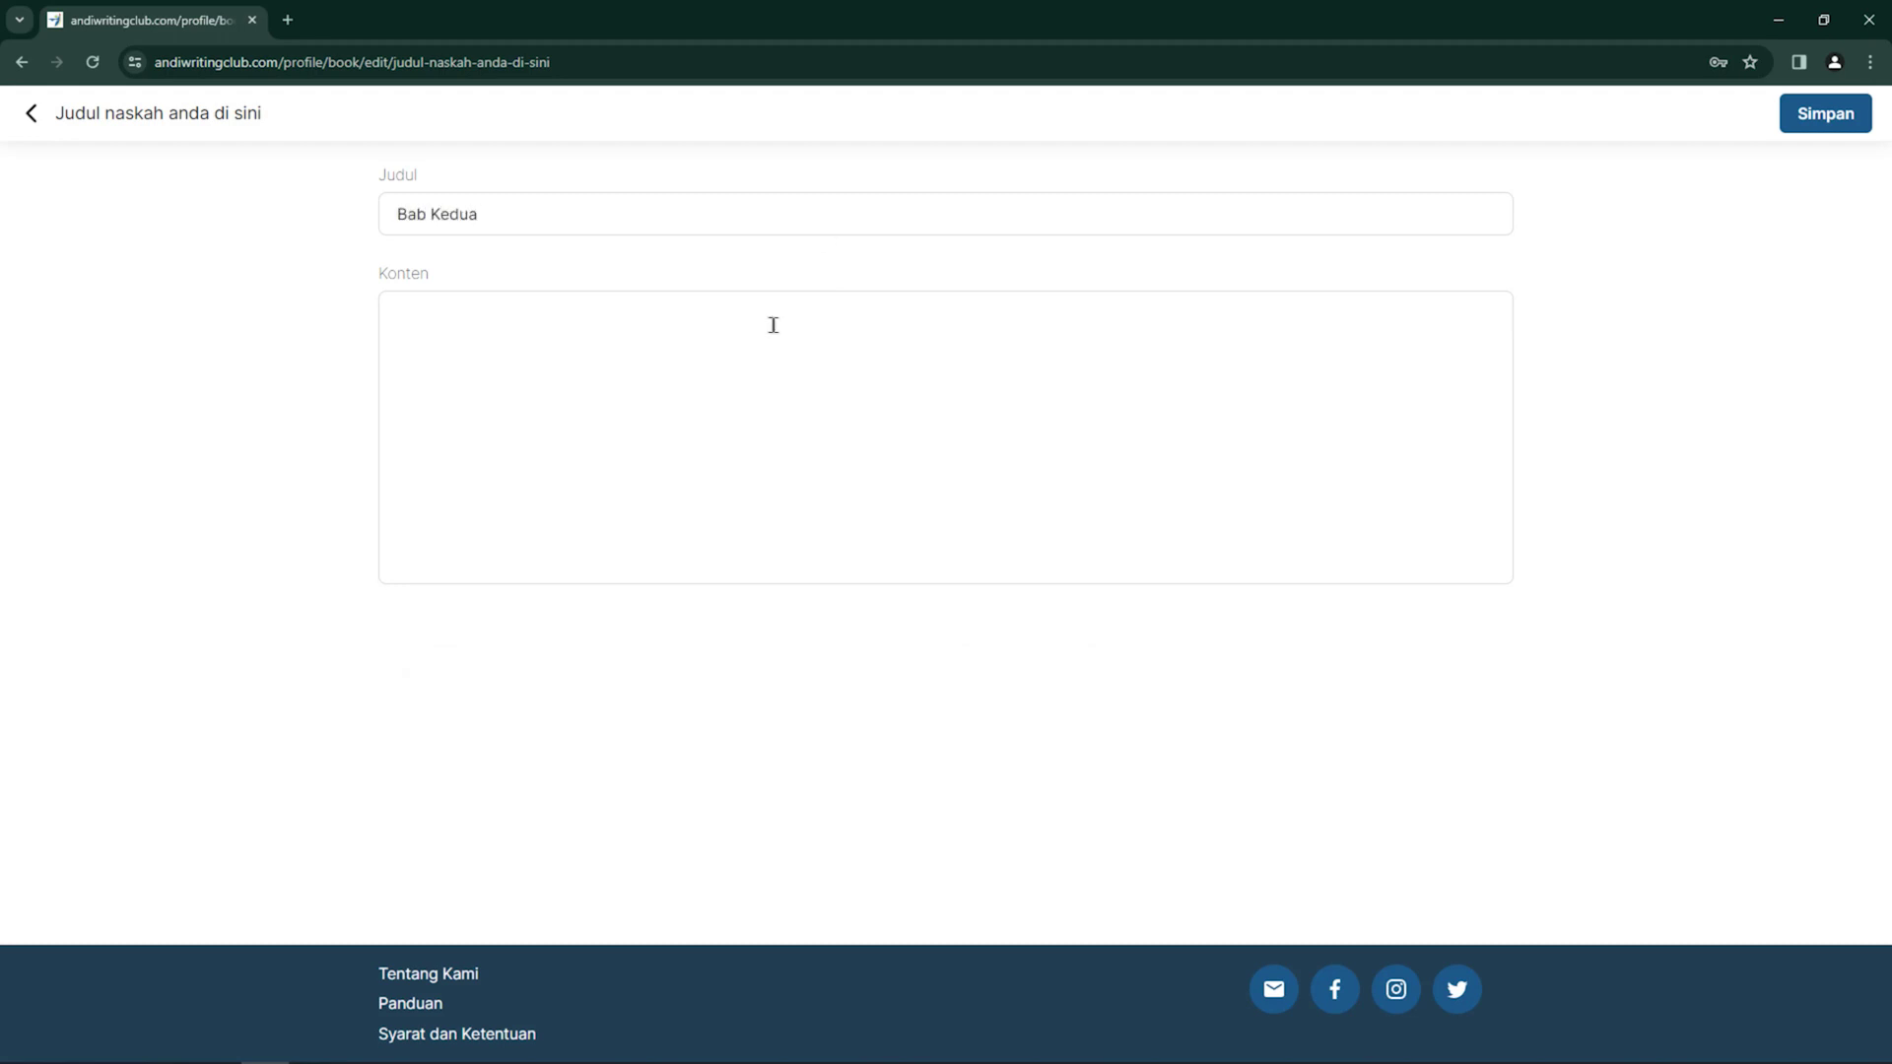
pyautogui.write('Isin')
pyautogui.press('BackSpace')
pyautogui.write('naskah bab kedua adalah sebagai berikut contohnya')
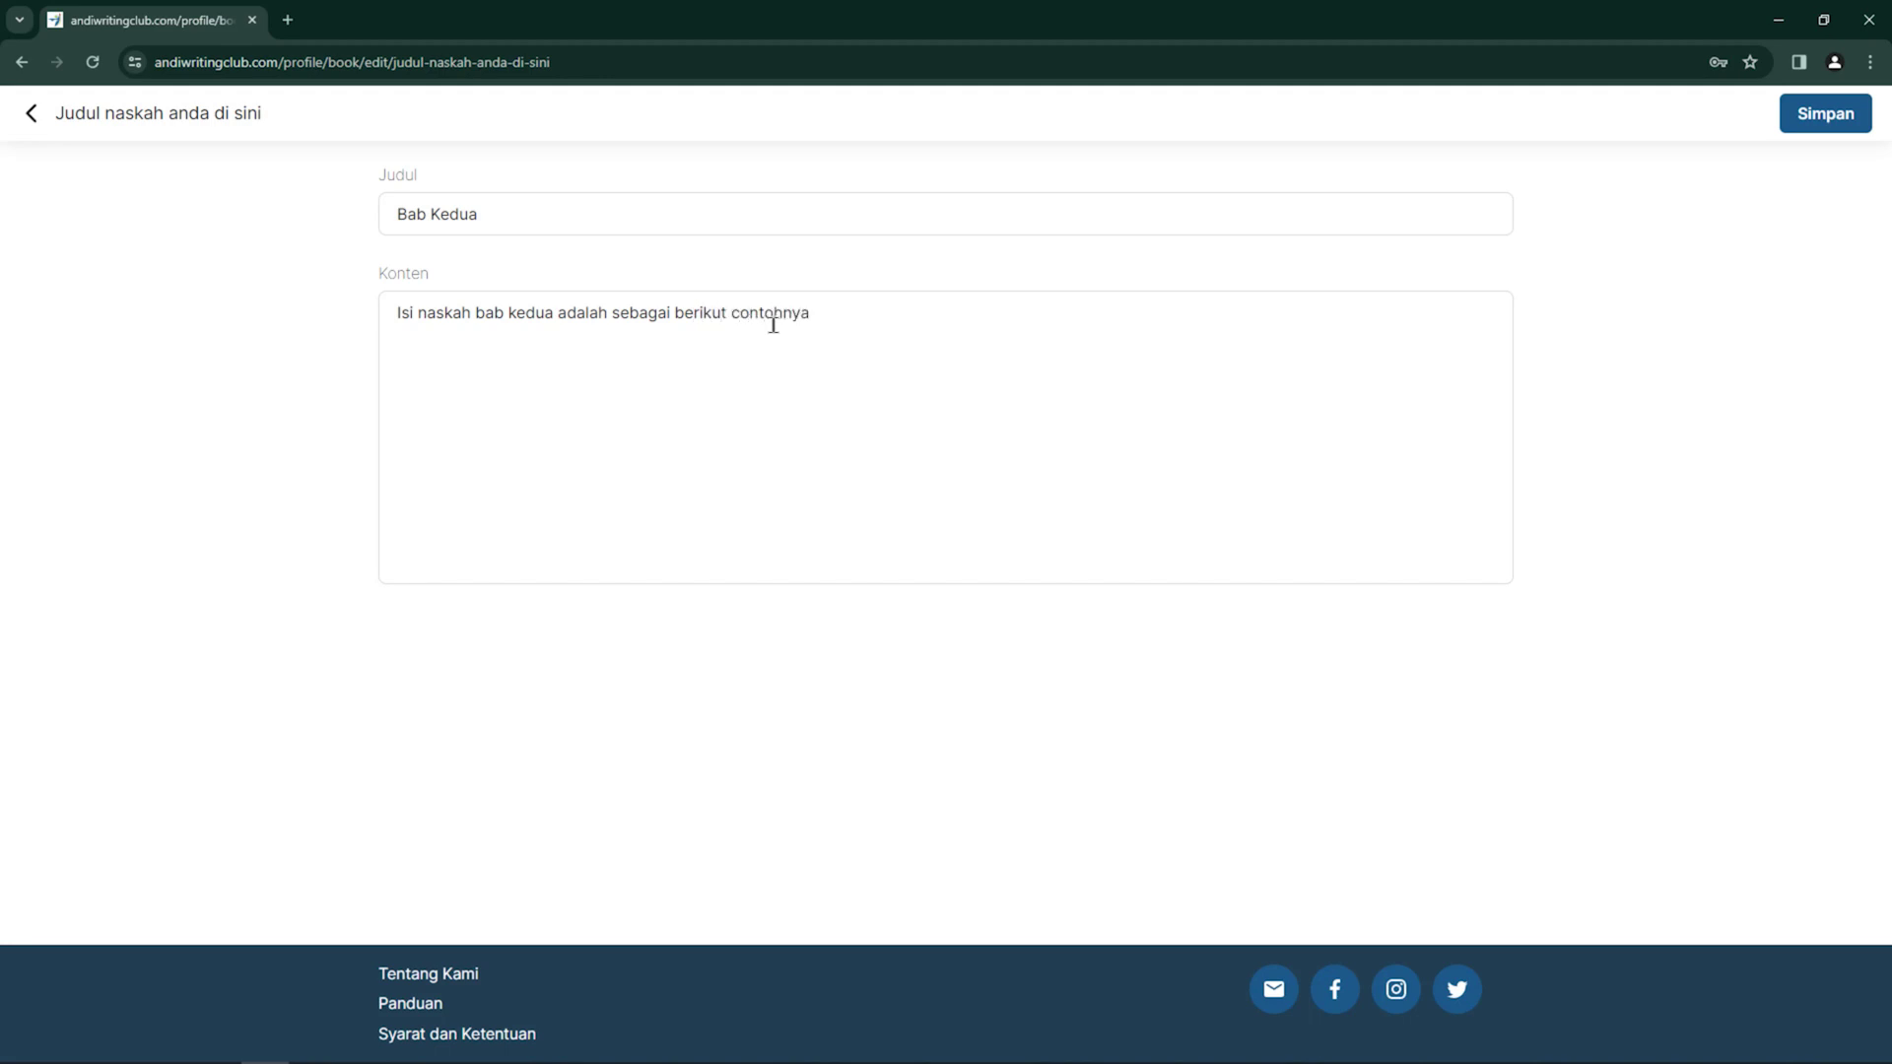
pyautogui.write('.')
pyautogui.click(1820, 115)
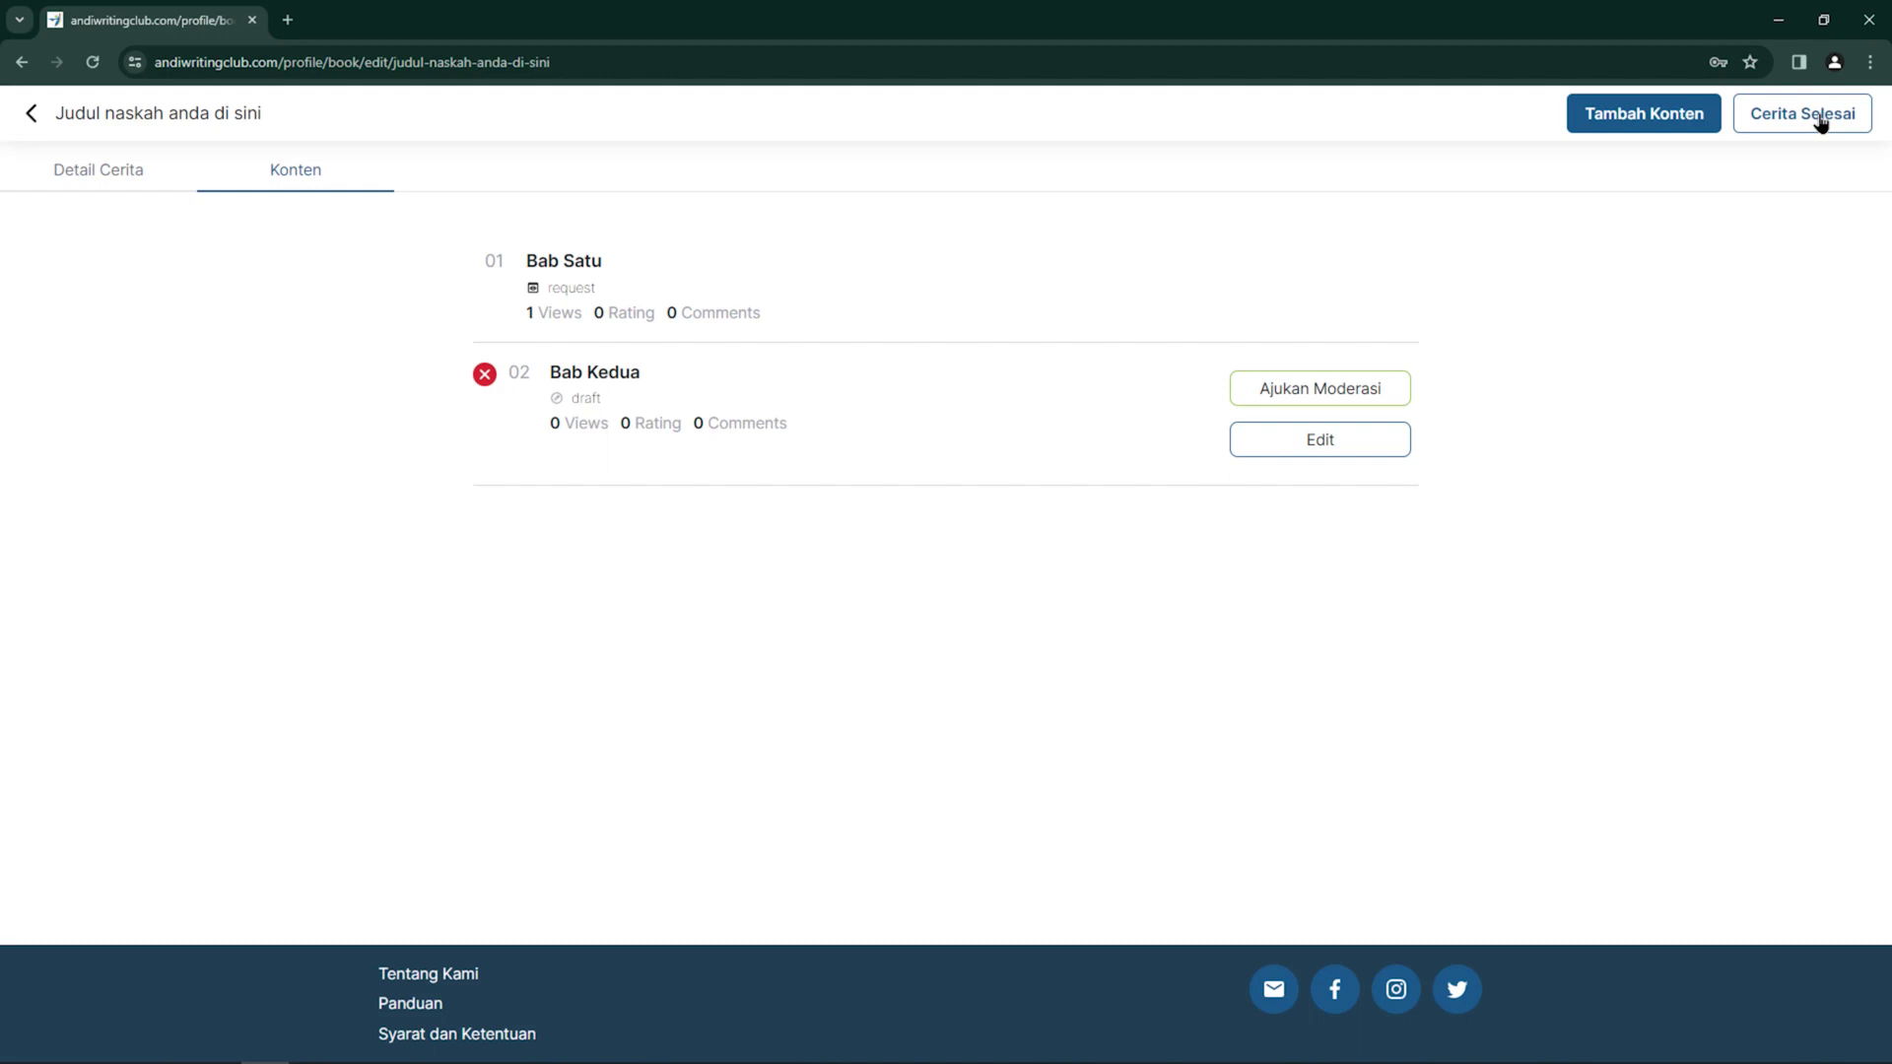
pyautogui.click(1821, 120)
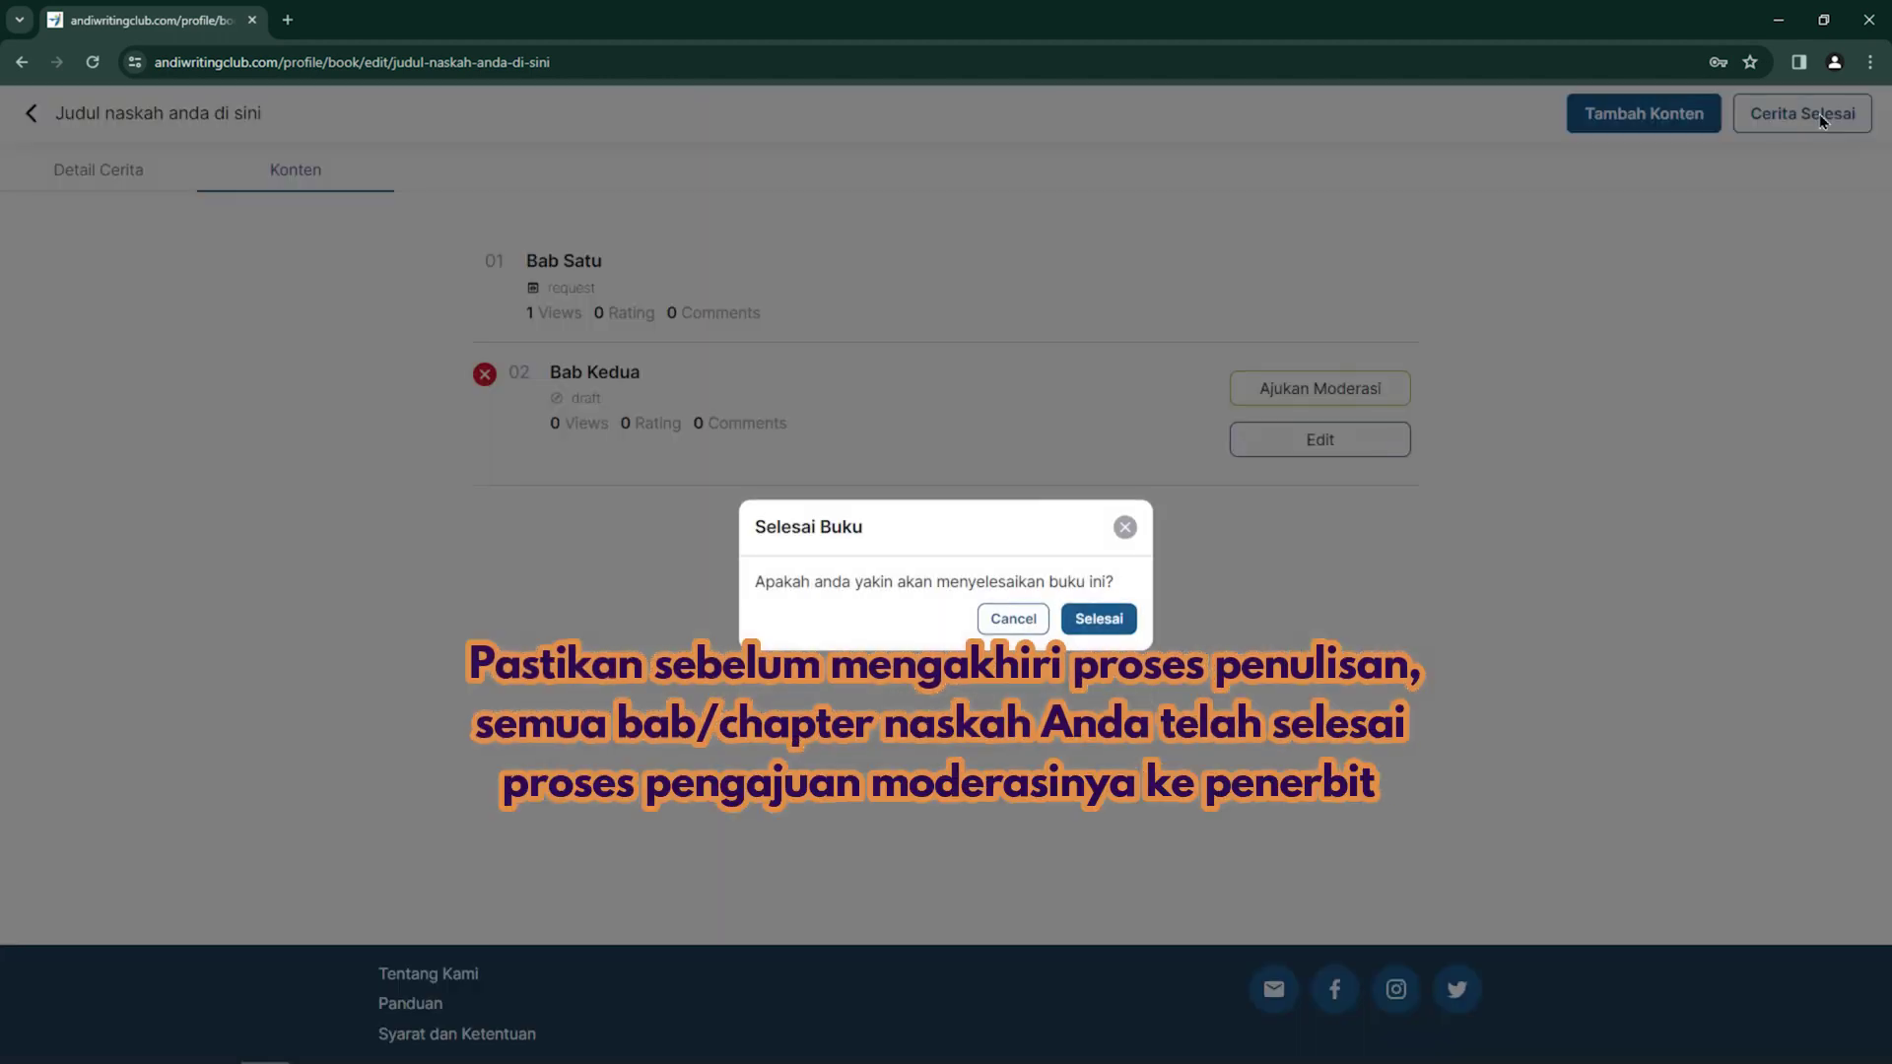
# Confirm the book as finished, view its public page, then return to the home page
pyautogui.click(1099, 618)
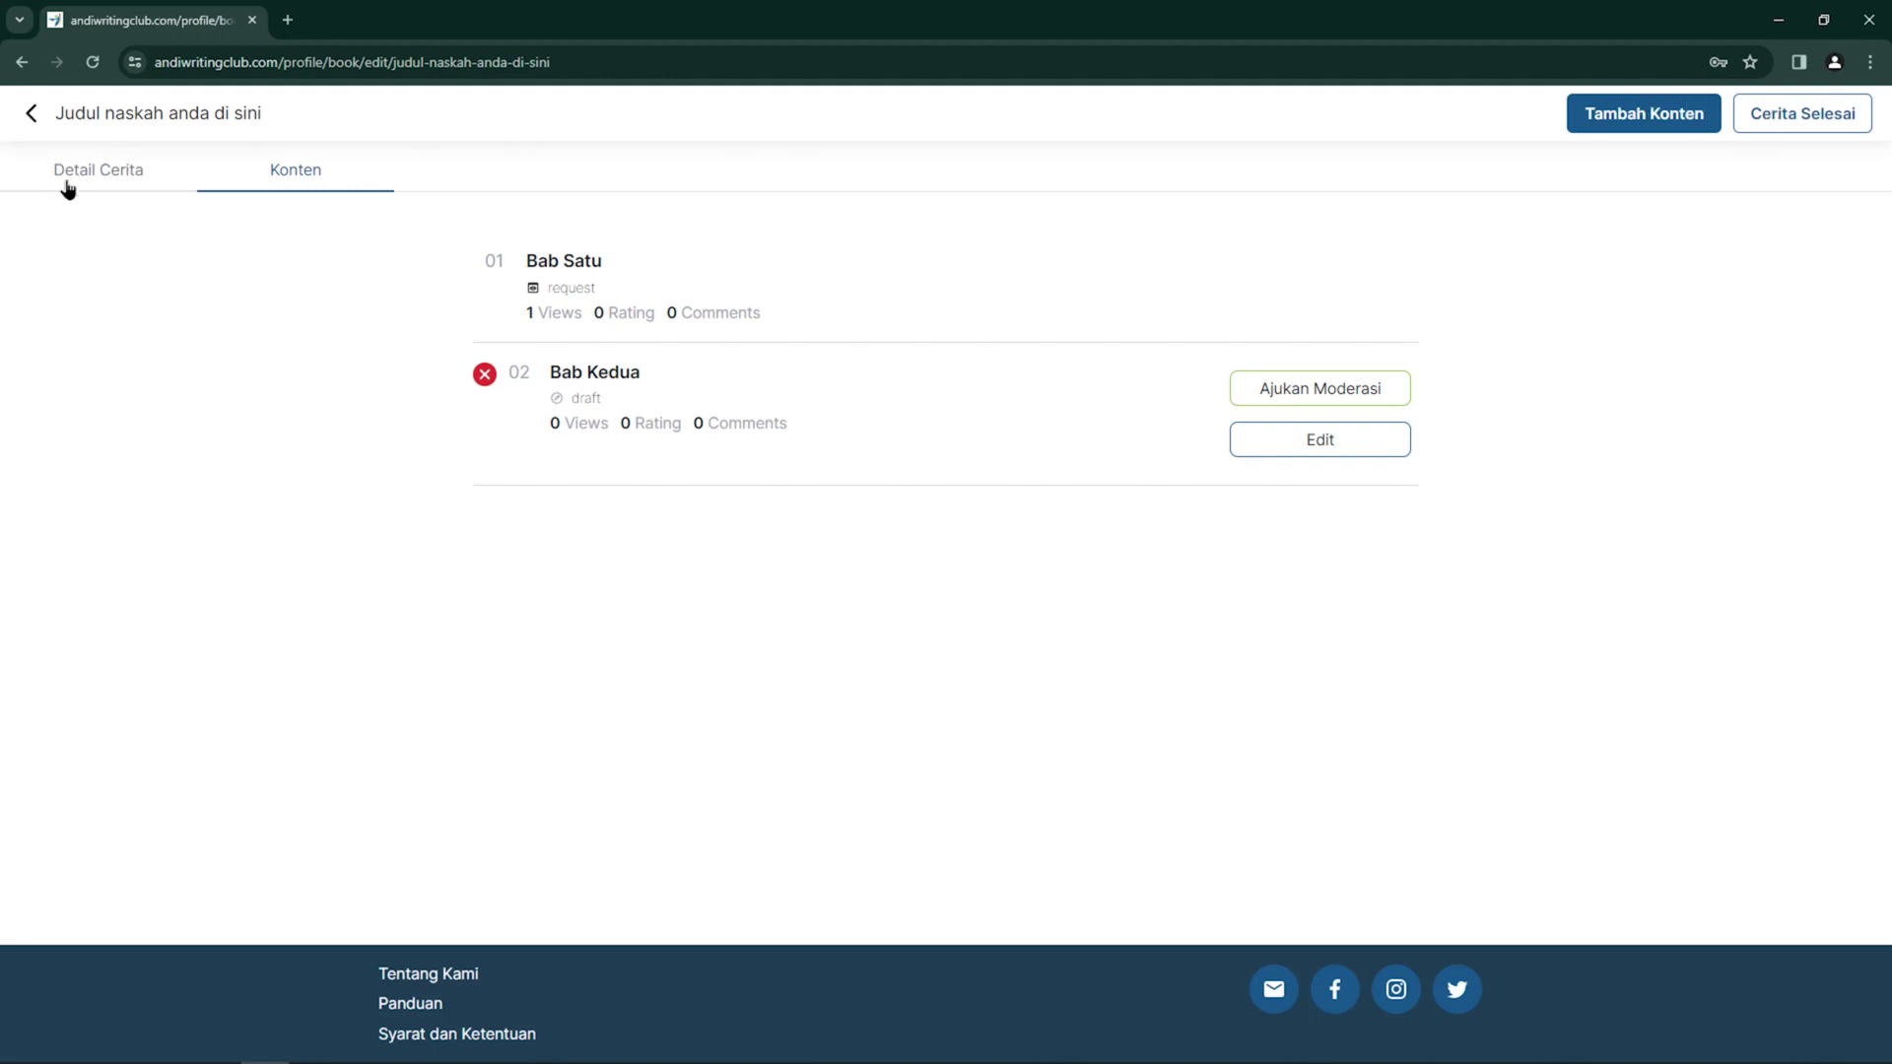
pyautogui.click(37, 114)
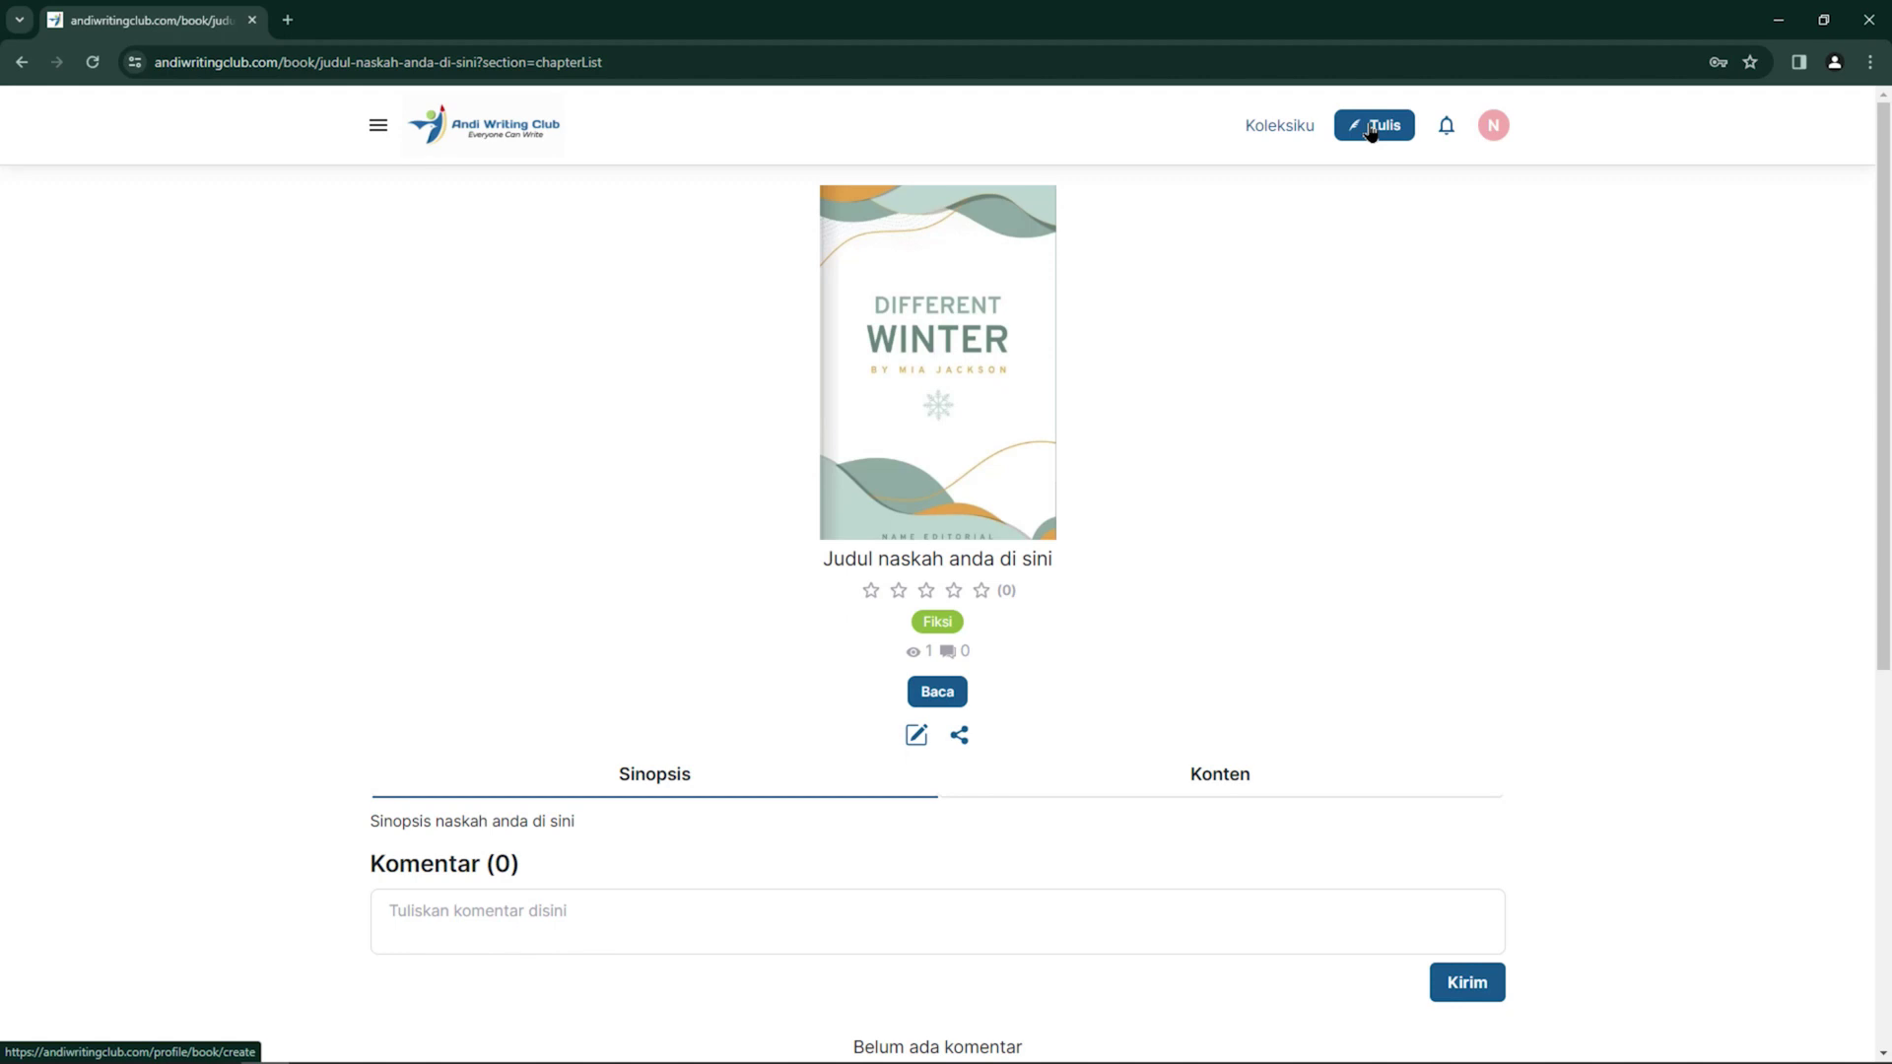
pyautogui.click(471, 128)
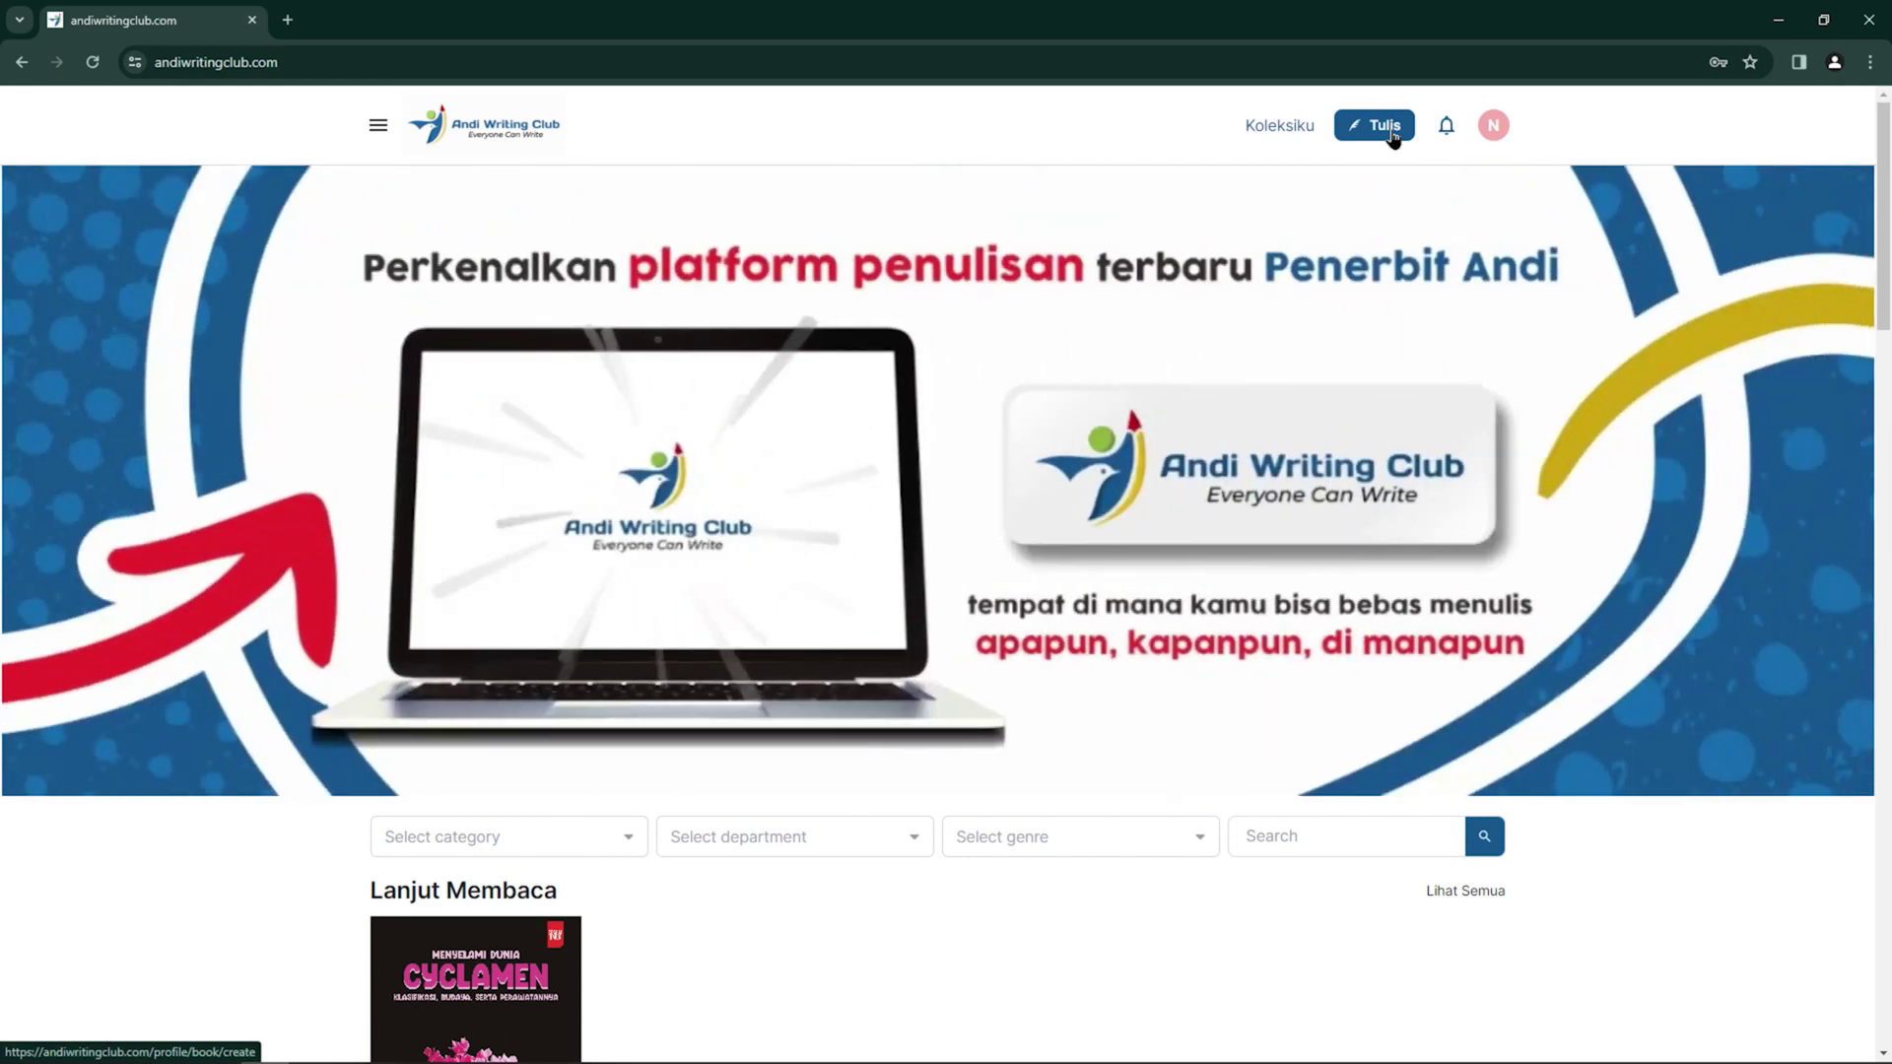
# Start a new book via Tulis and agree to the Terms and Condition with 'Saya setuju'
pyautogui.click(1384, 126)
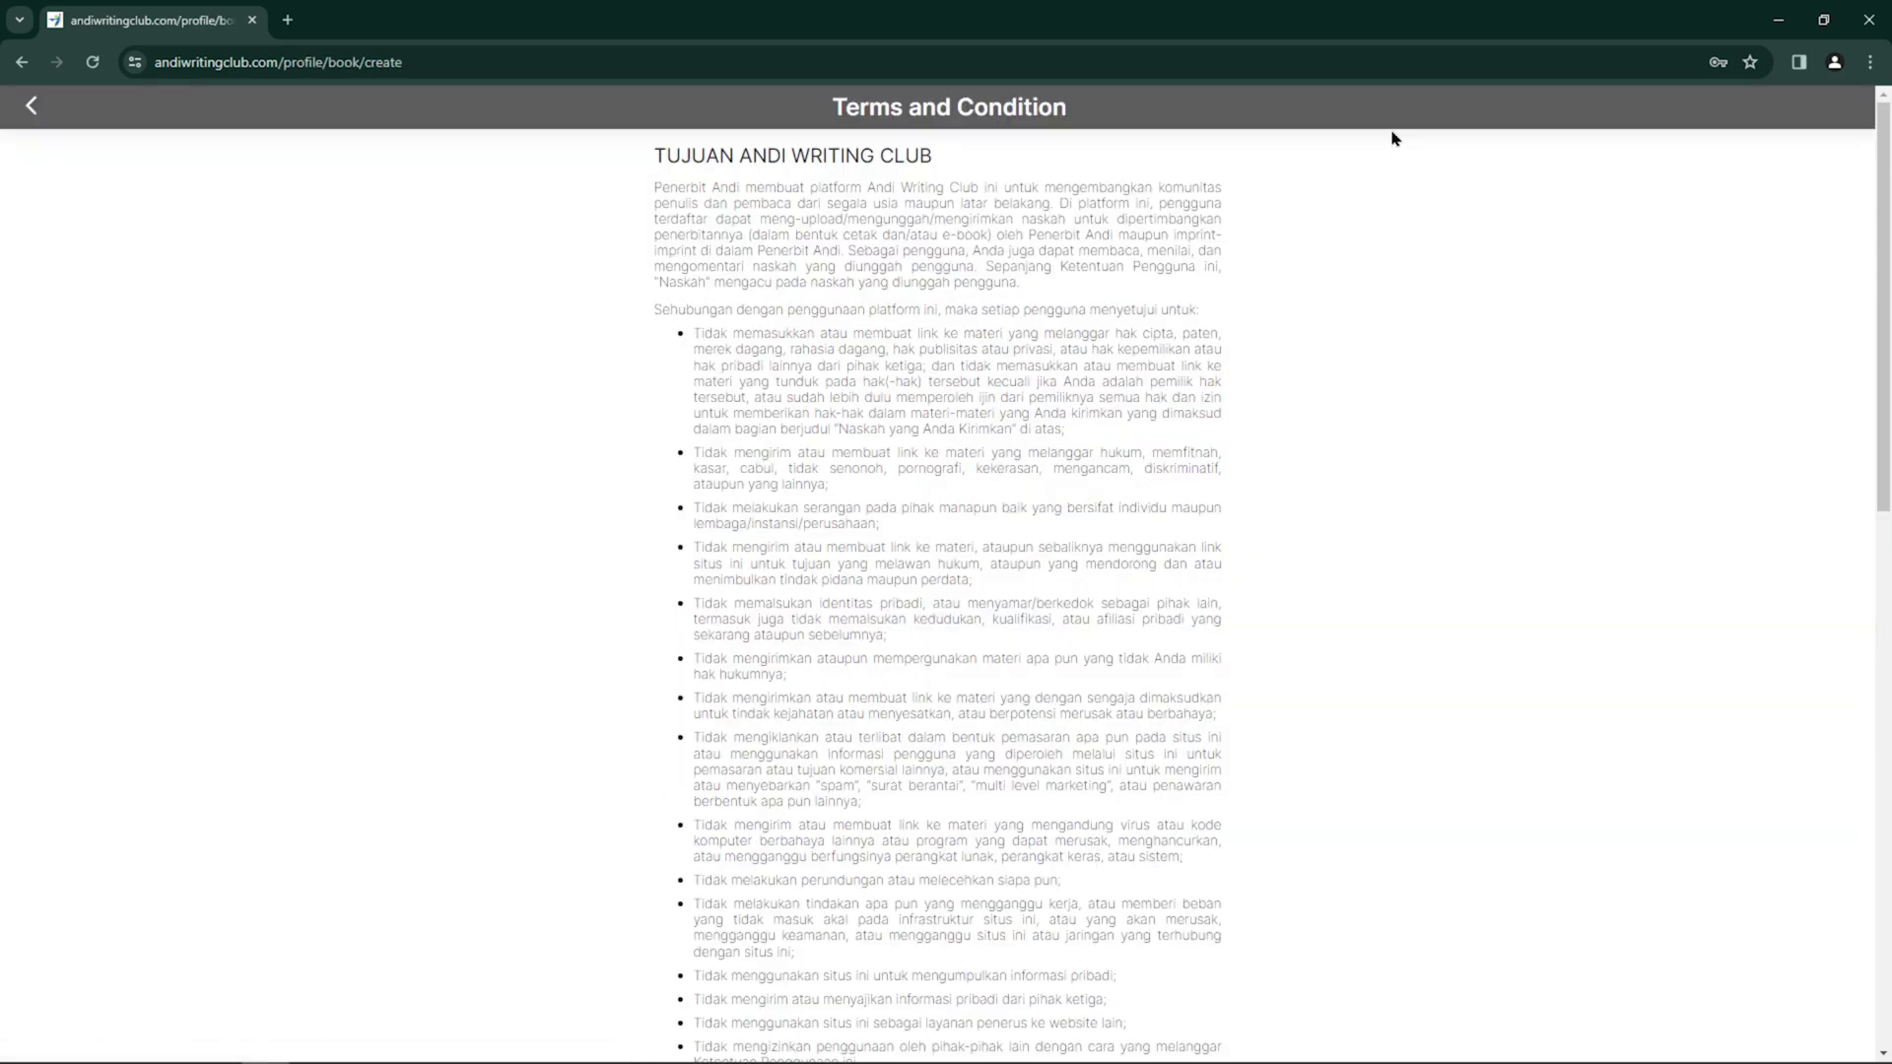
pyautogui.click(31, 106)
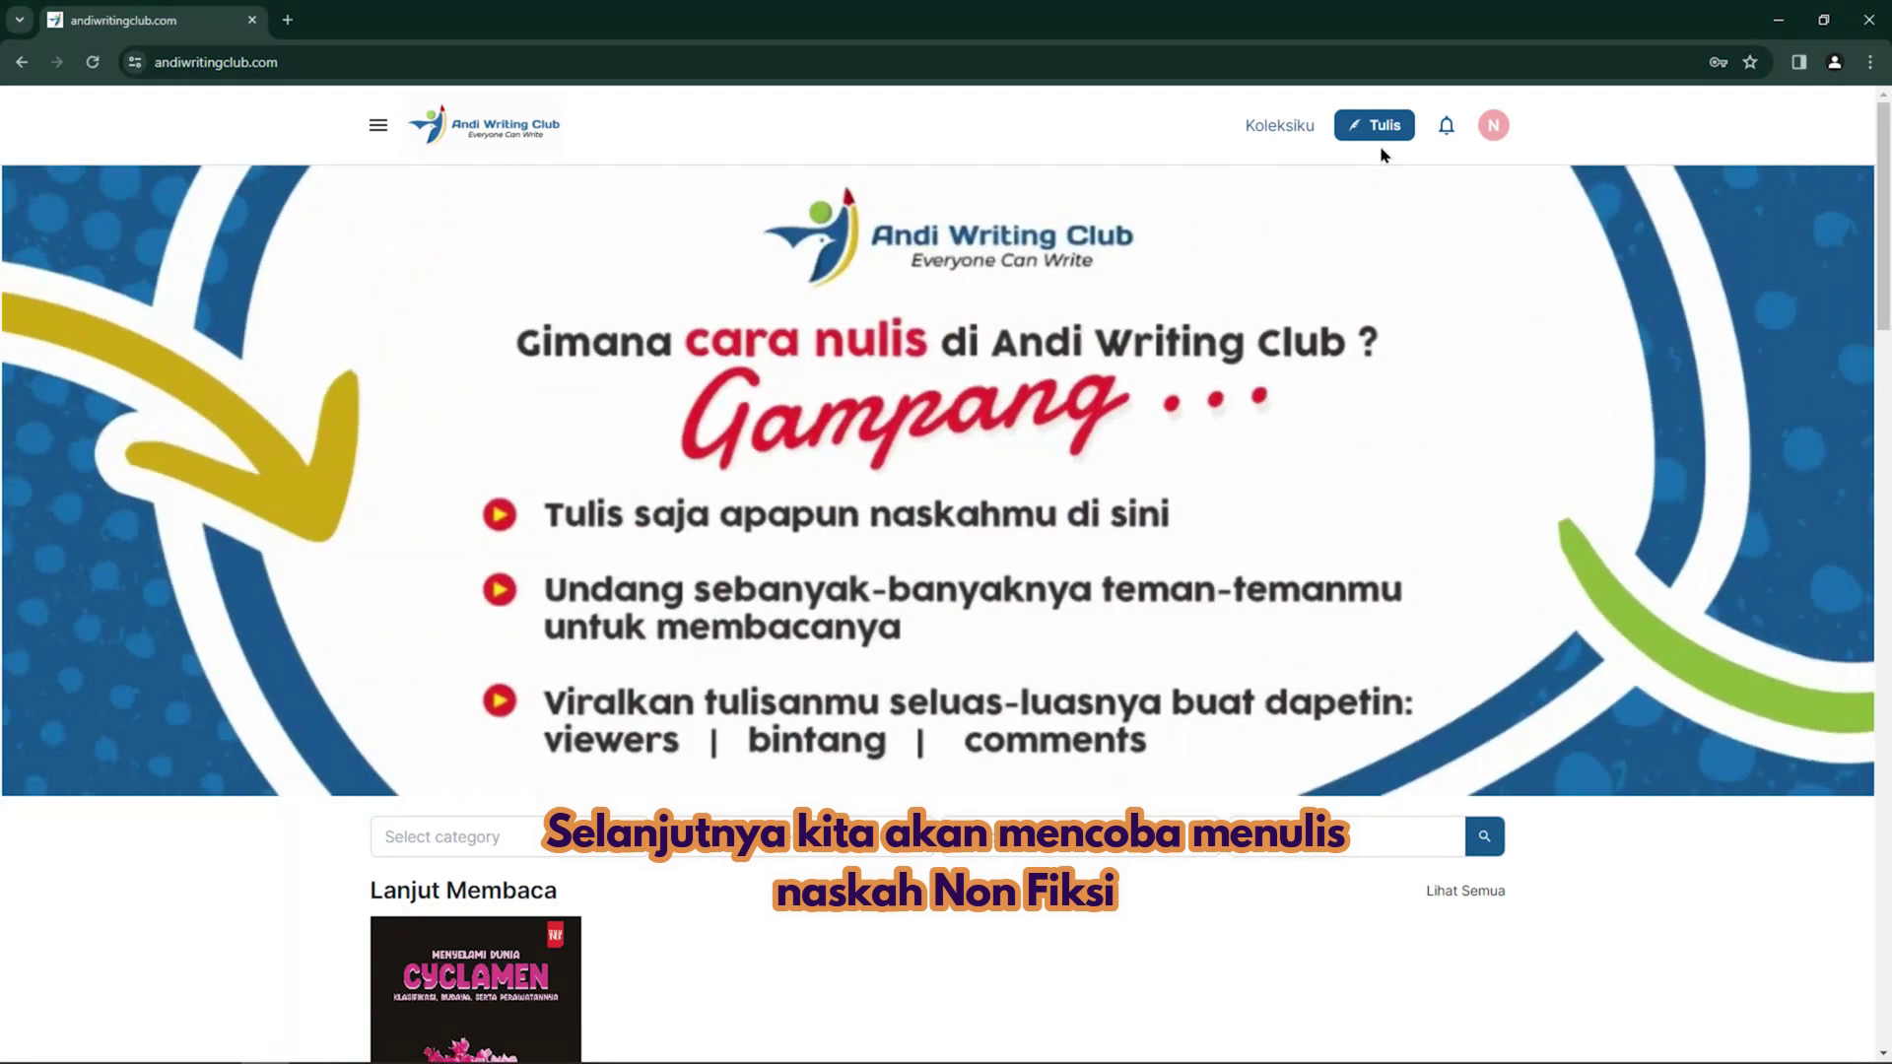
pyautogui.click(1374, 128)
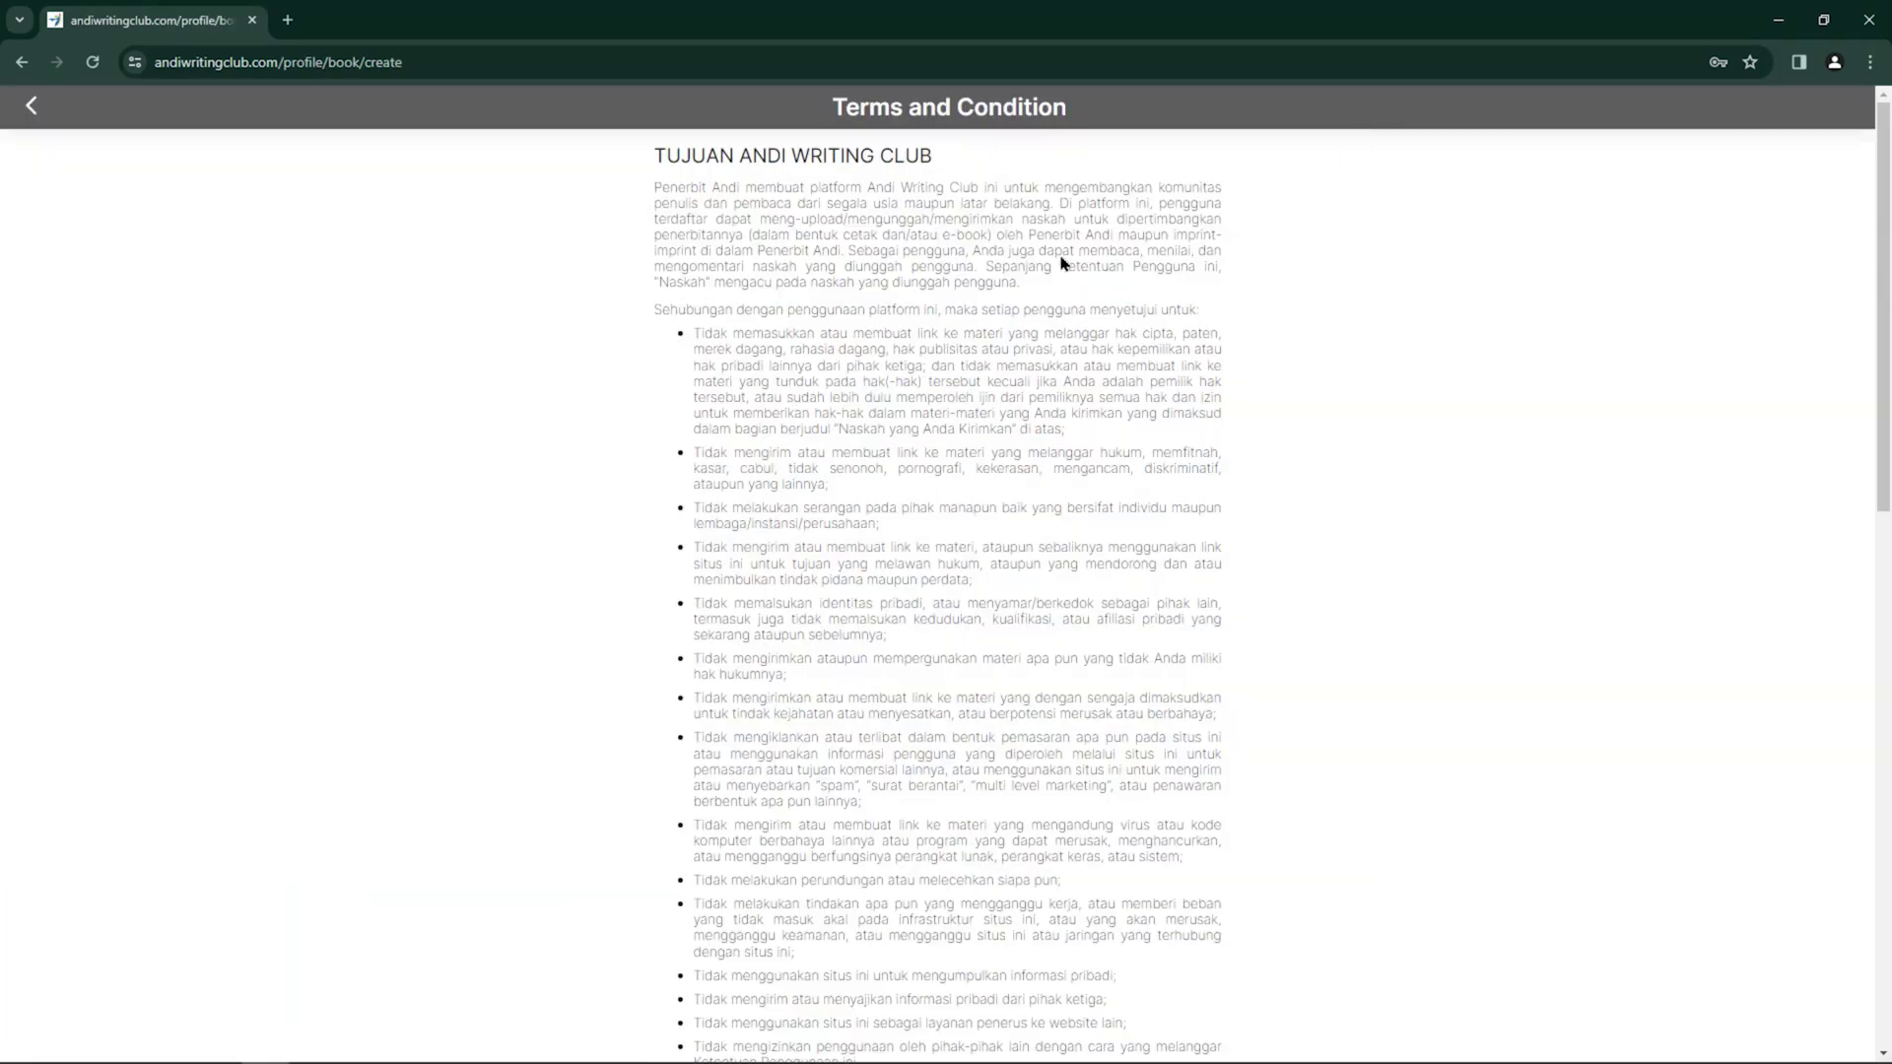
pyautogui.scroll(-10, 1063, 258)
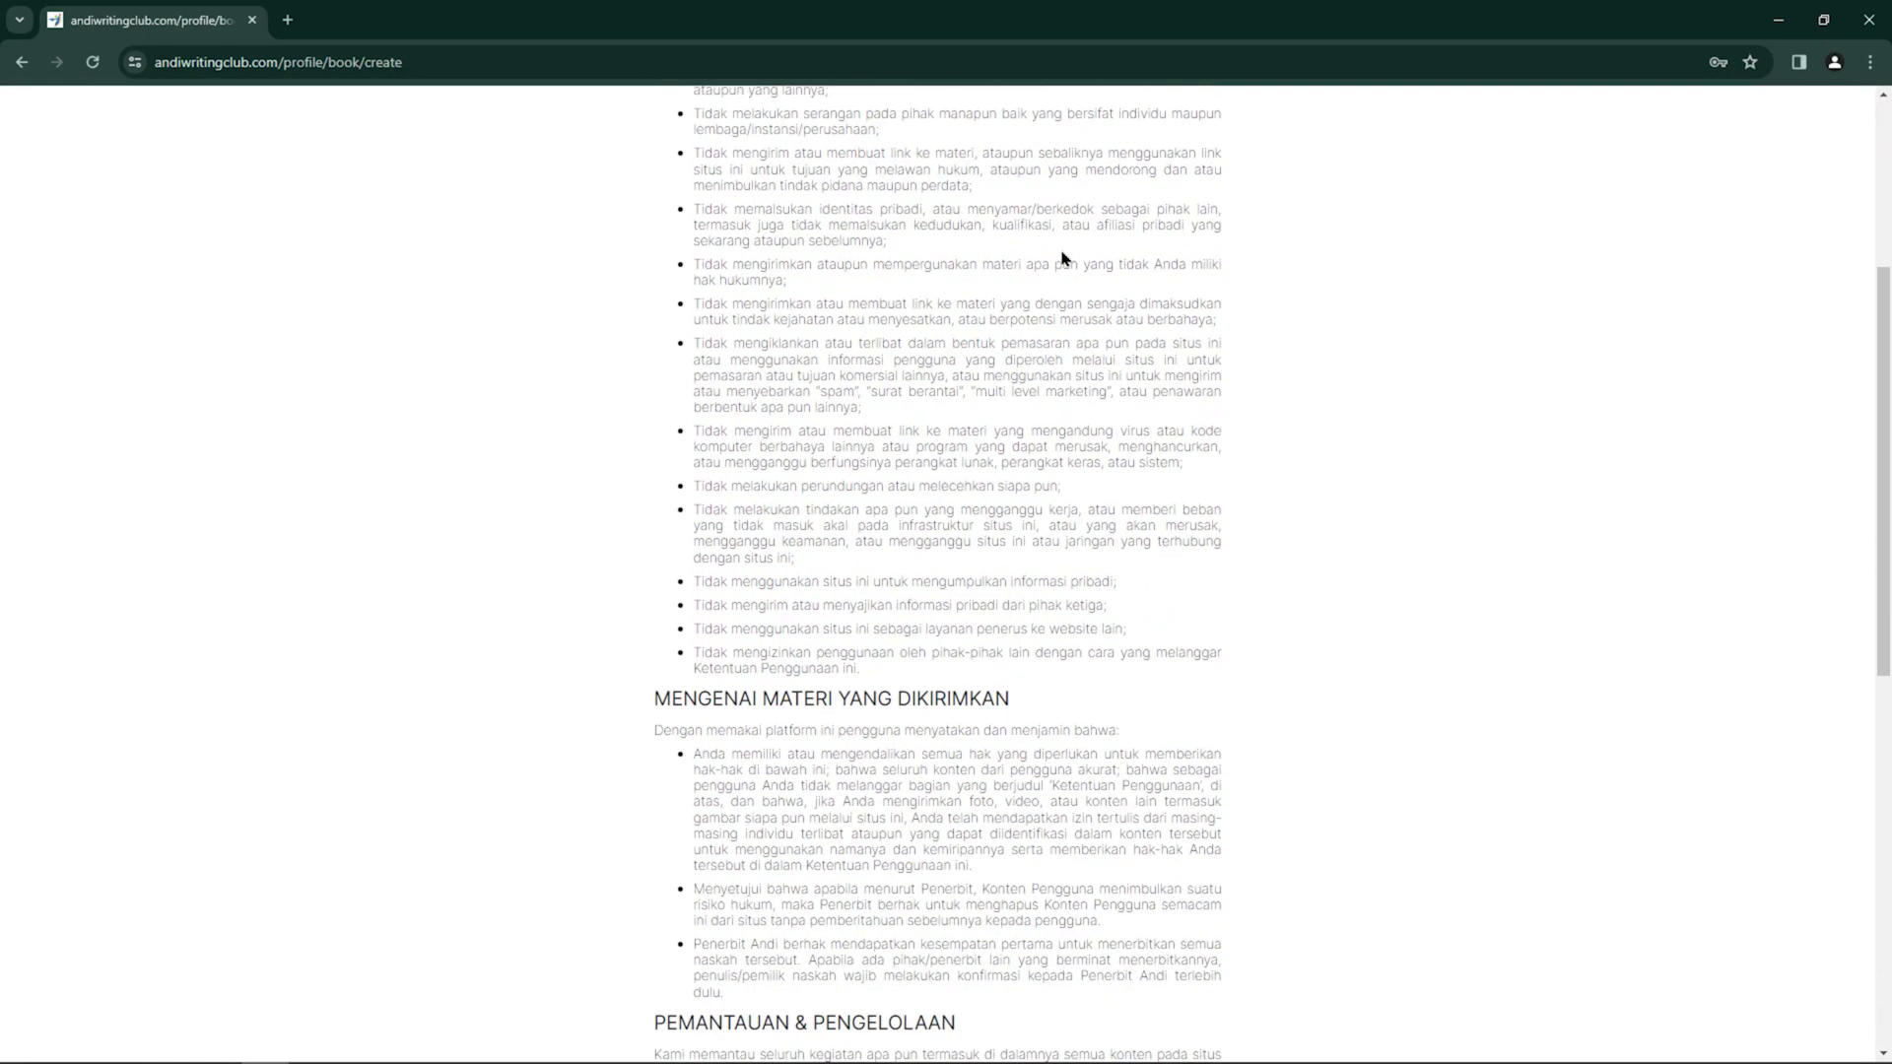
pyautogui.scroll(-4, 1062, 258)
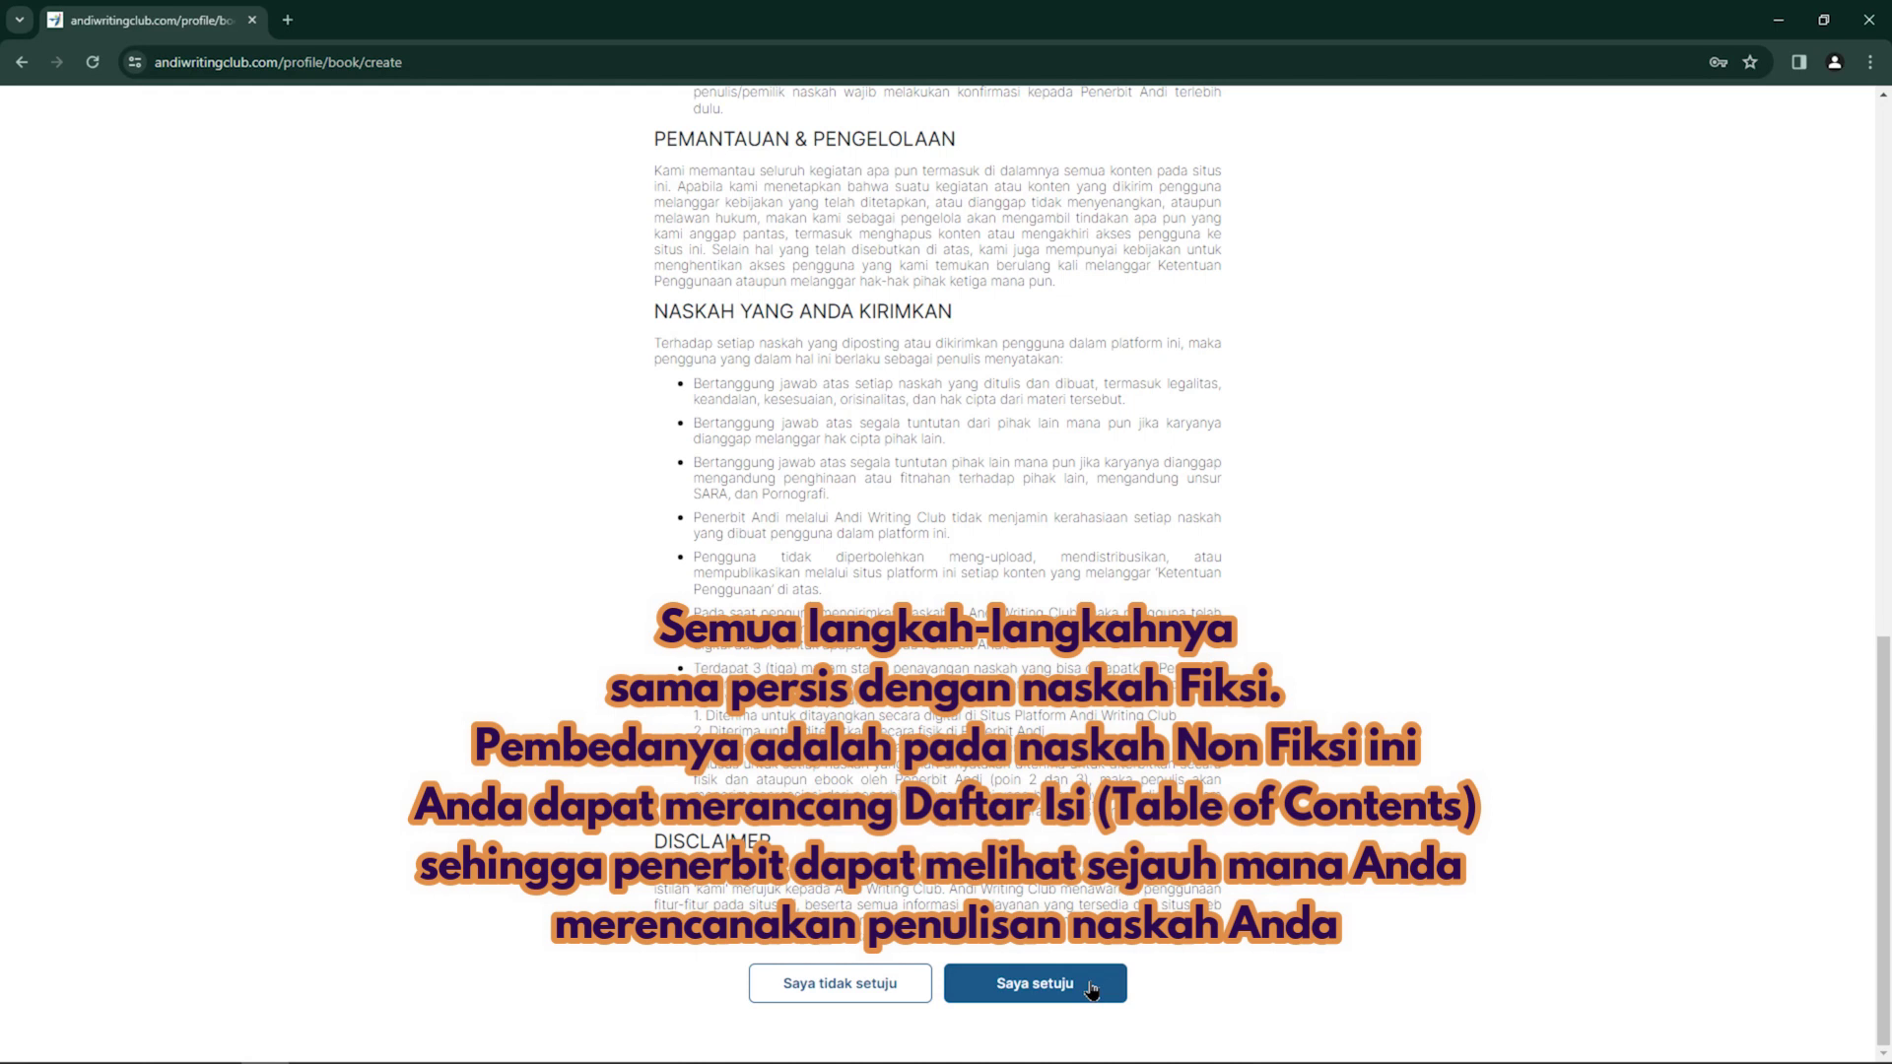
pyautogui.click(1092, 985)
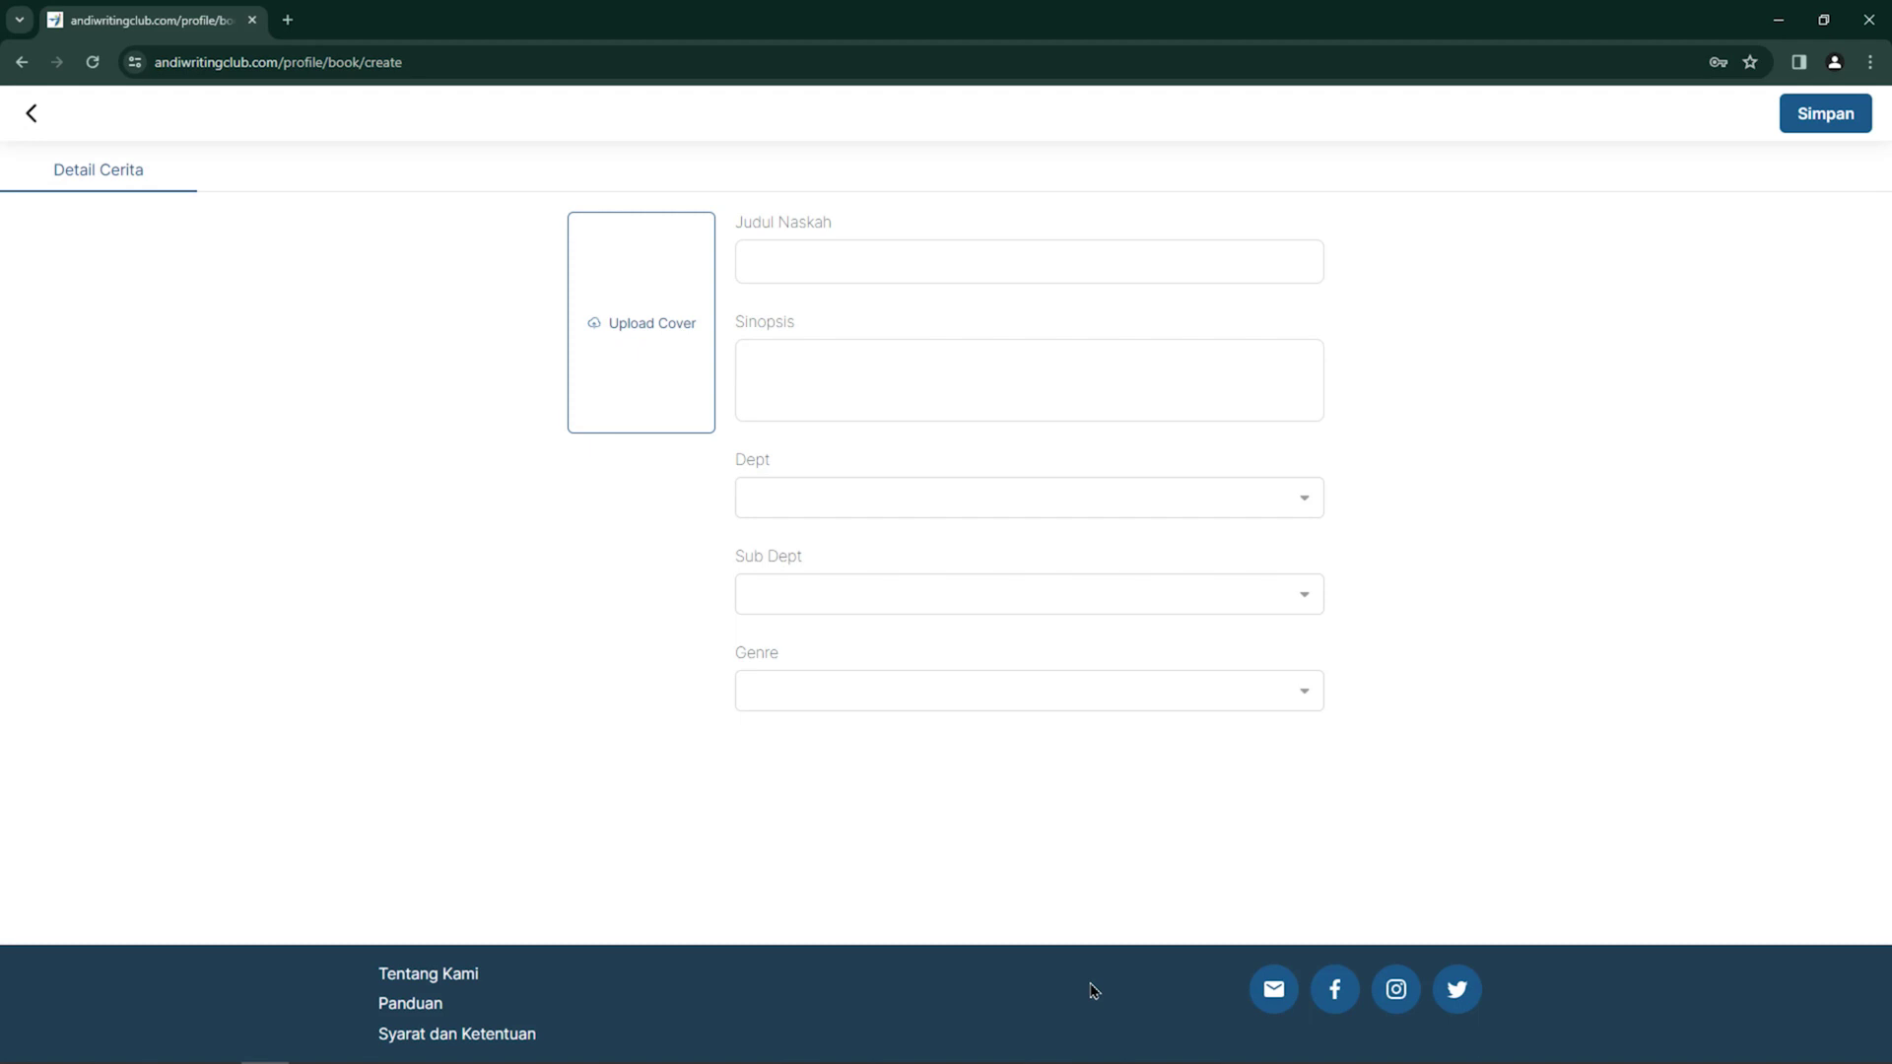
# Enter the title 'Judul naskah buku non fiksi', correcting the 'noin' typo
pyautogui.click(847, 266)
pyautogui.write('Judul naskah buku noin')
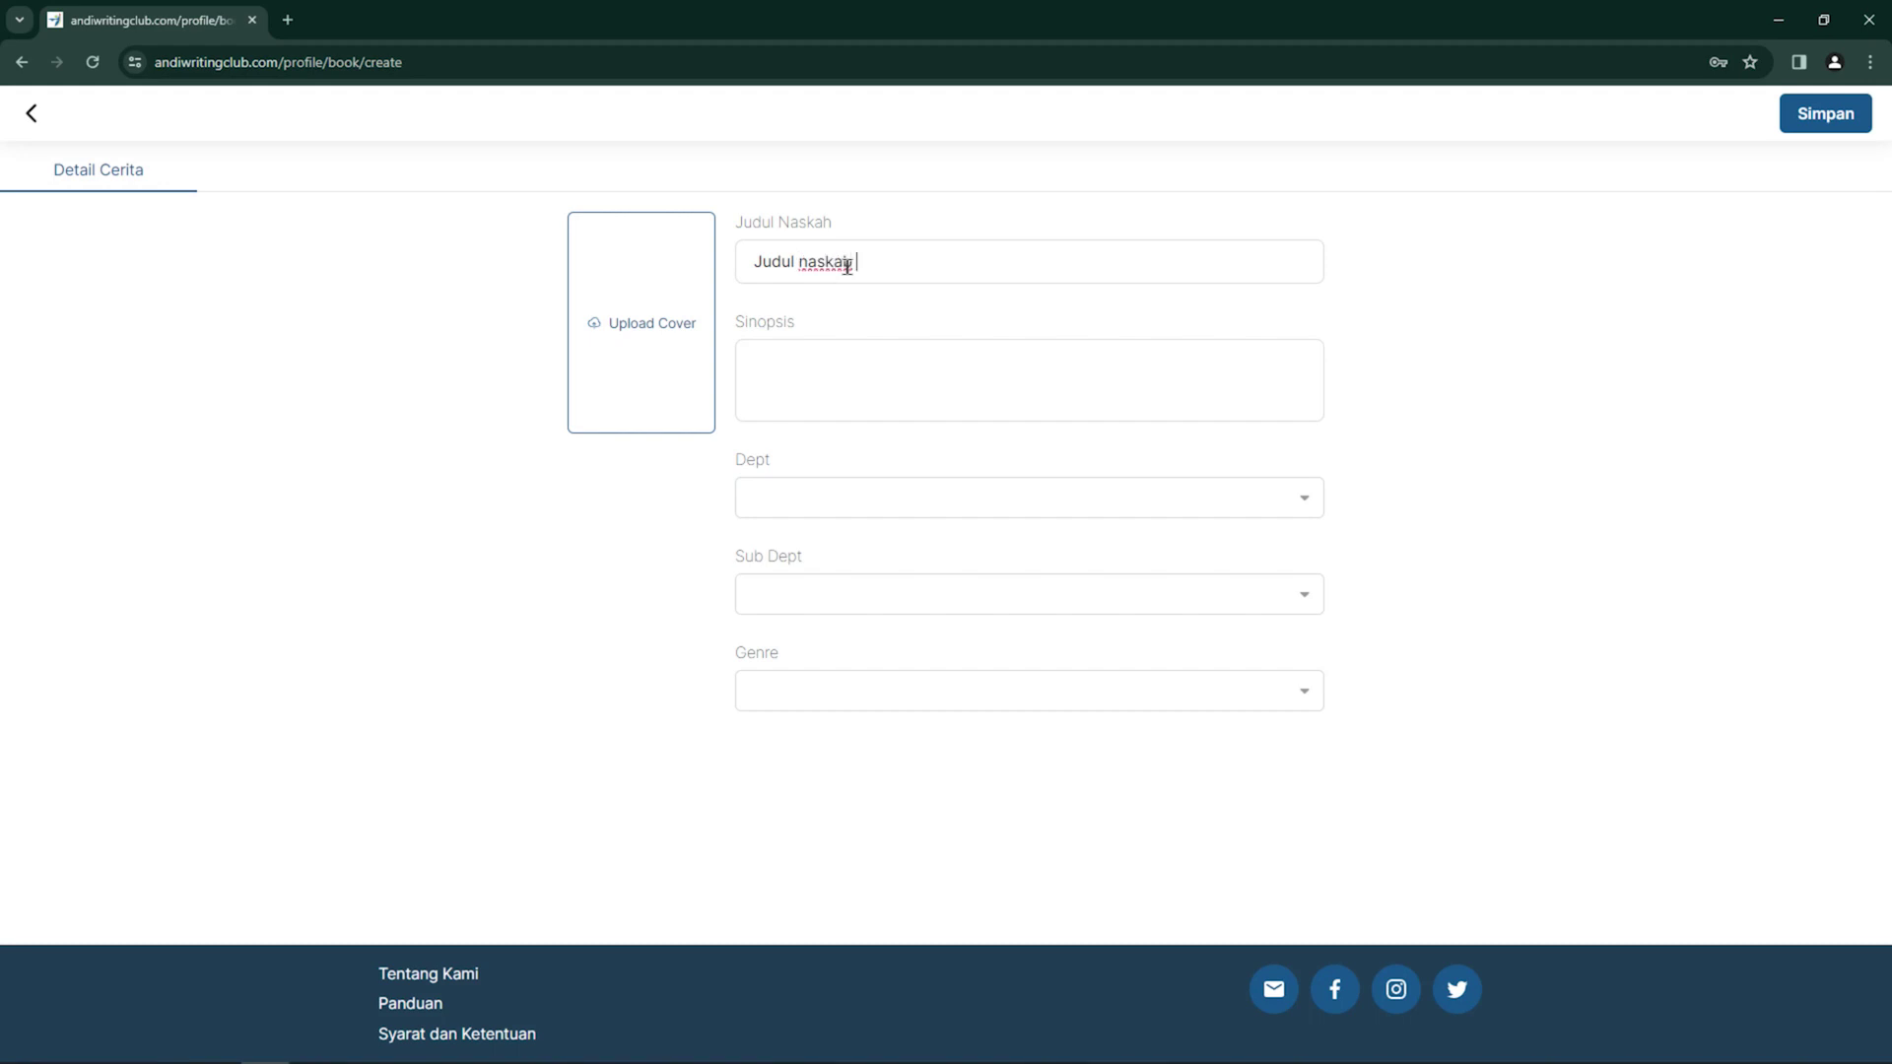
pyautogui.write(' fiksi')
pyautogui.click(920, 257)
pyautogui.press('BackSpace')
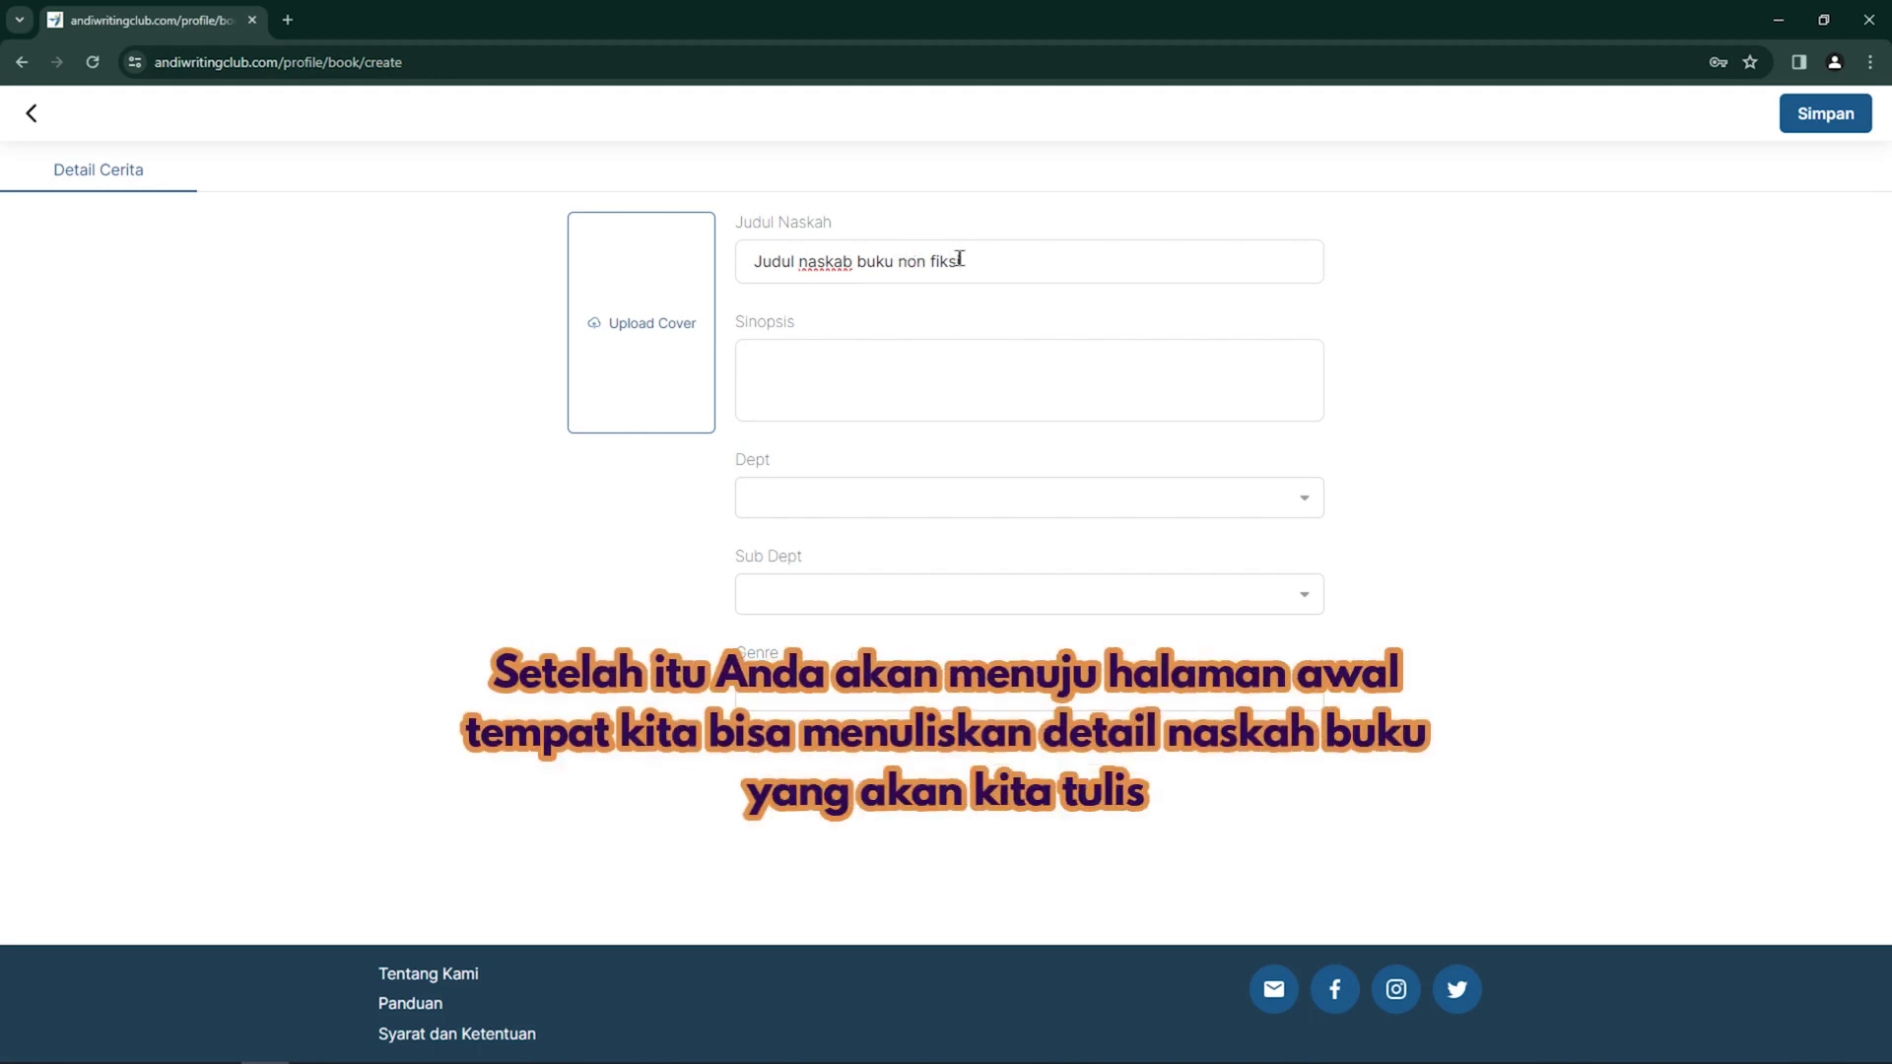
# Enter the synopsis 'Berikut adalah isi sinopsis dari naskah buku non fiksi berikut ini'
pyautogui.click(971, 371)
pyautogui.write('w')
pyautogui.press('BackSpace')
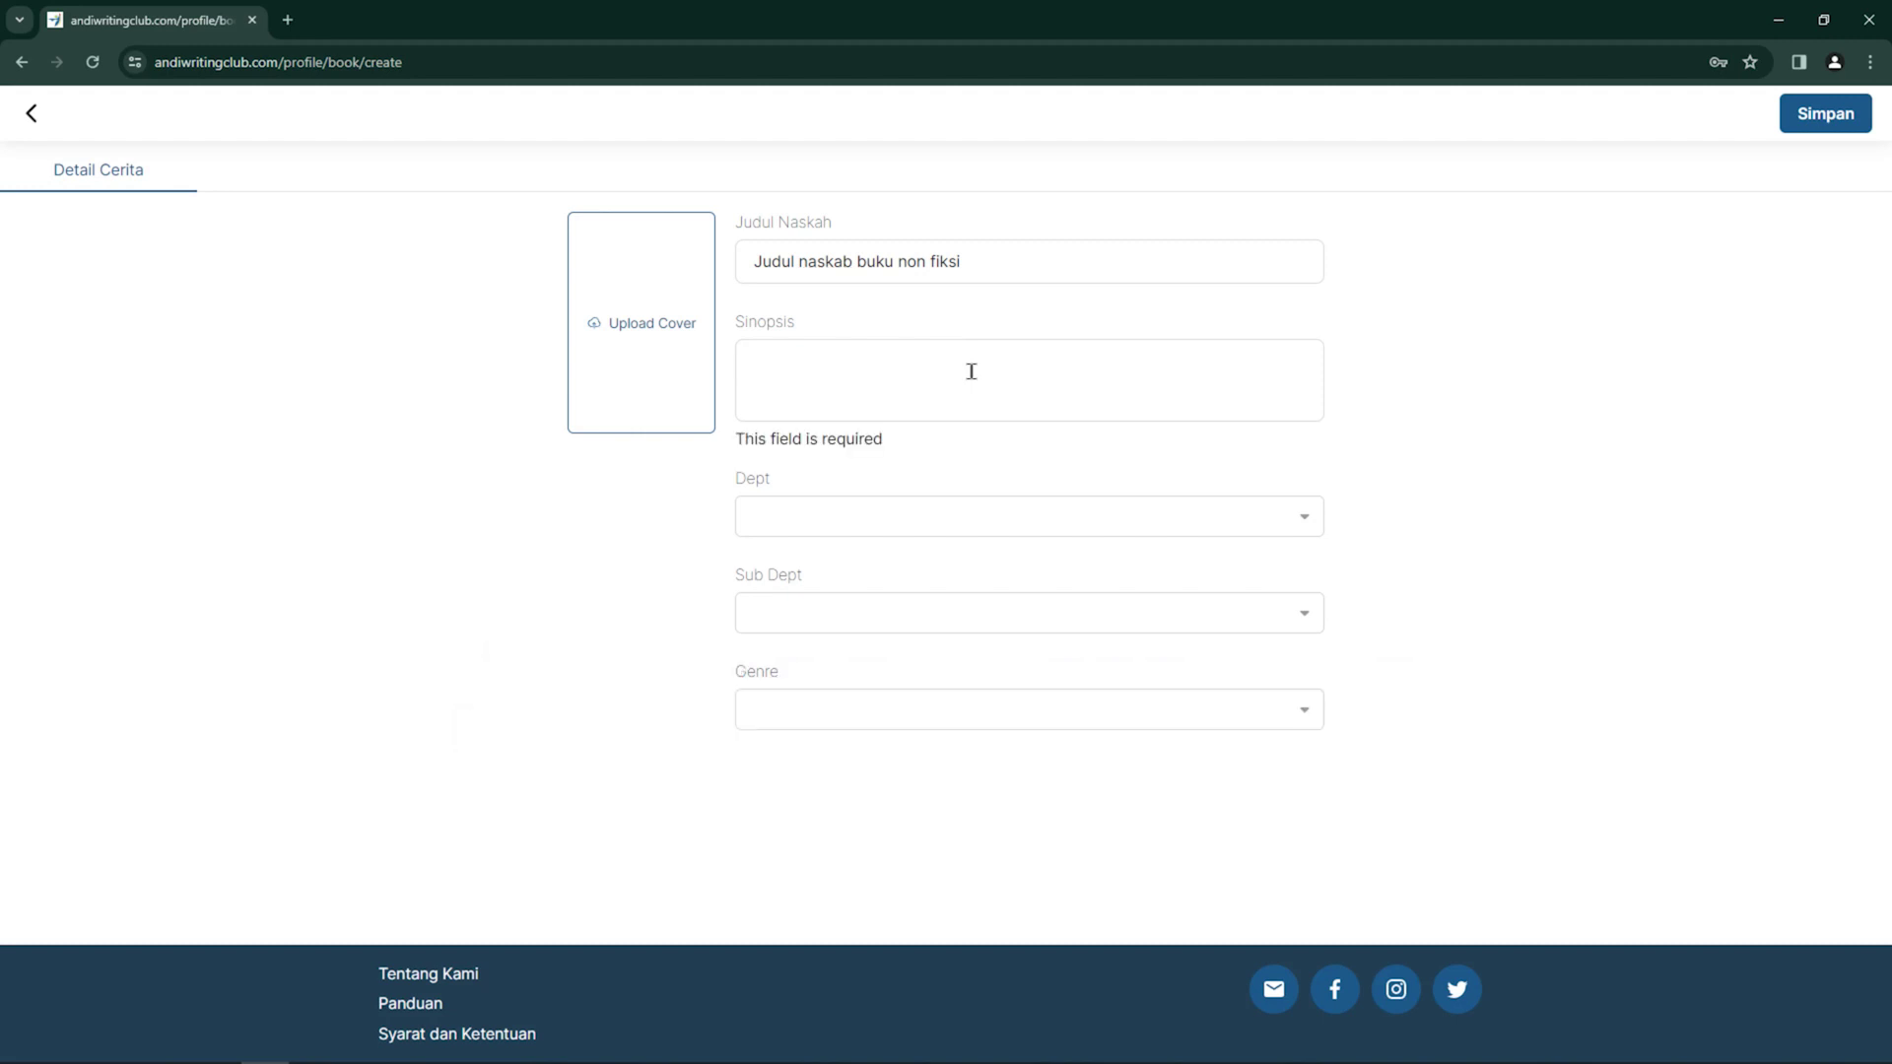
pyautogui.write('Berikut adalah isi sinopsis dari naskah buku non fiksi berikut ini')
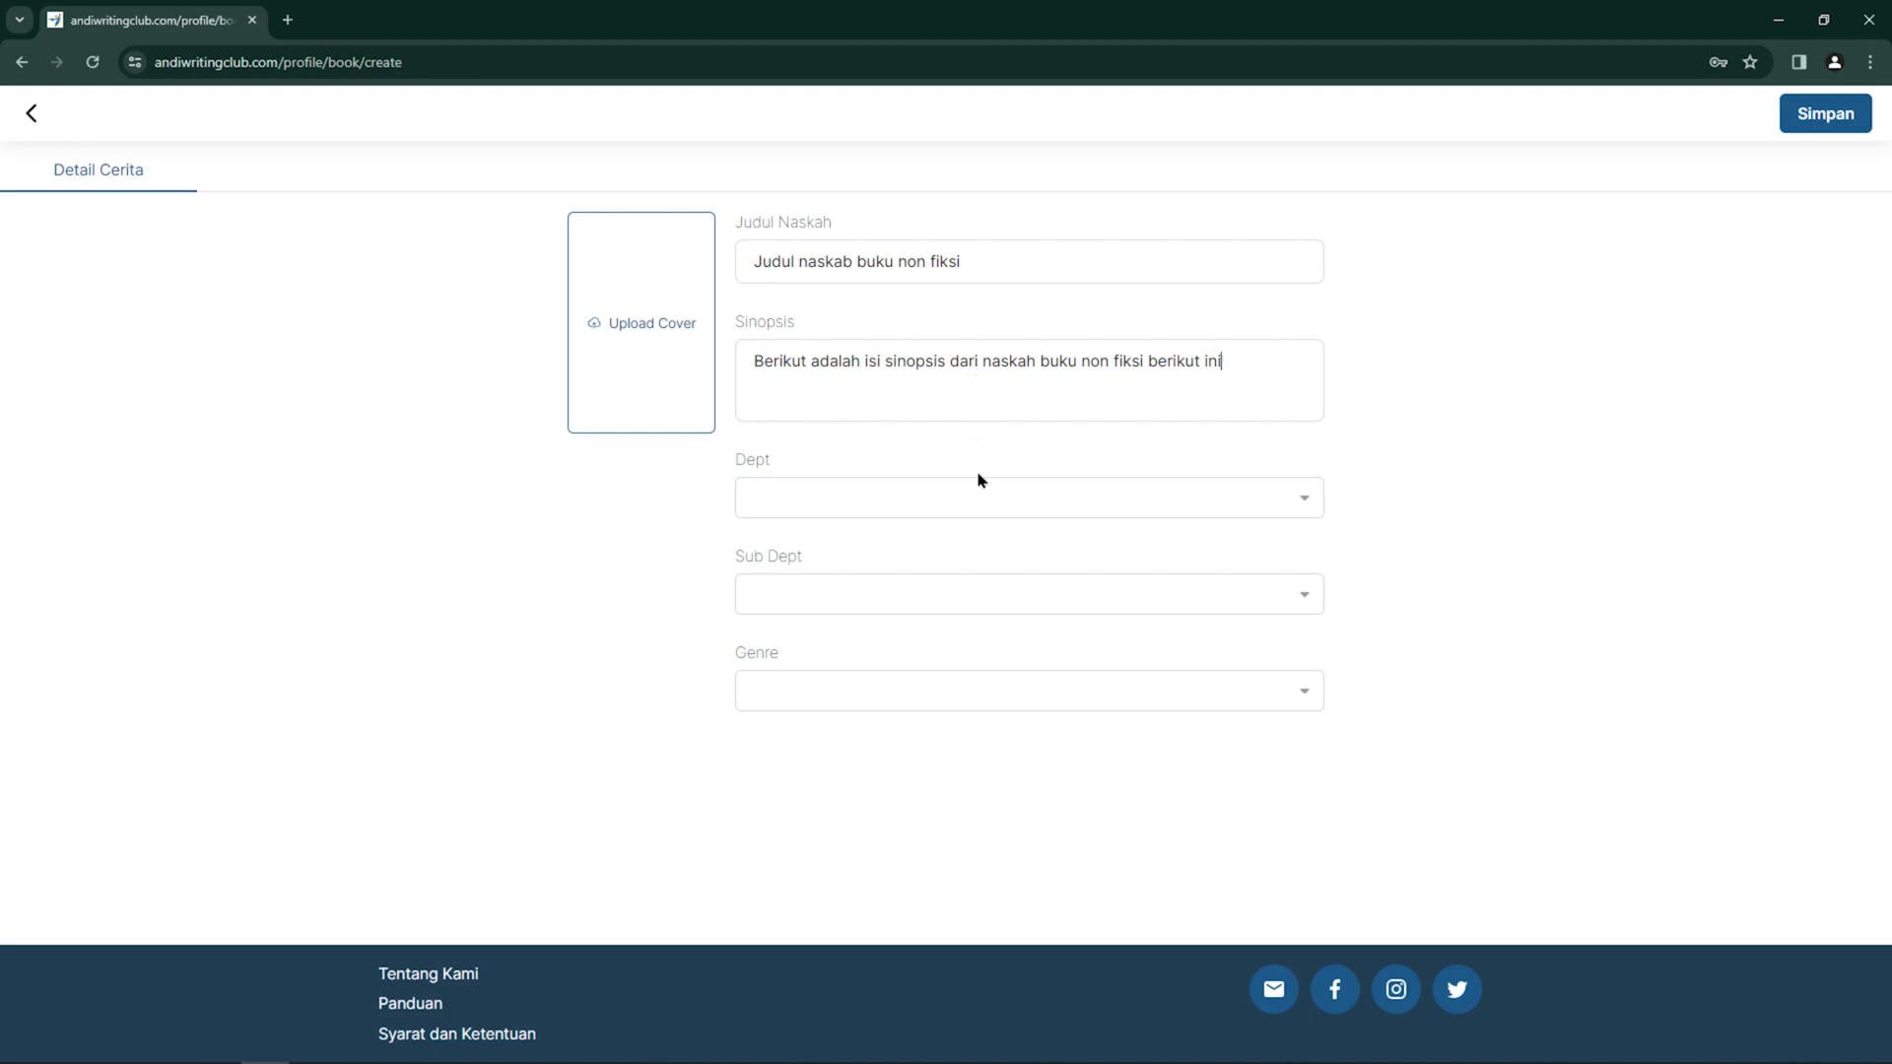
pyautogui.click(1051, 510)
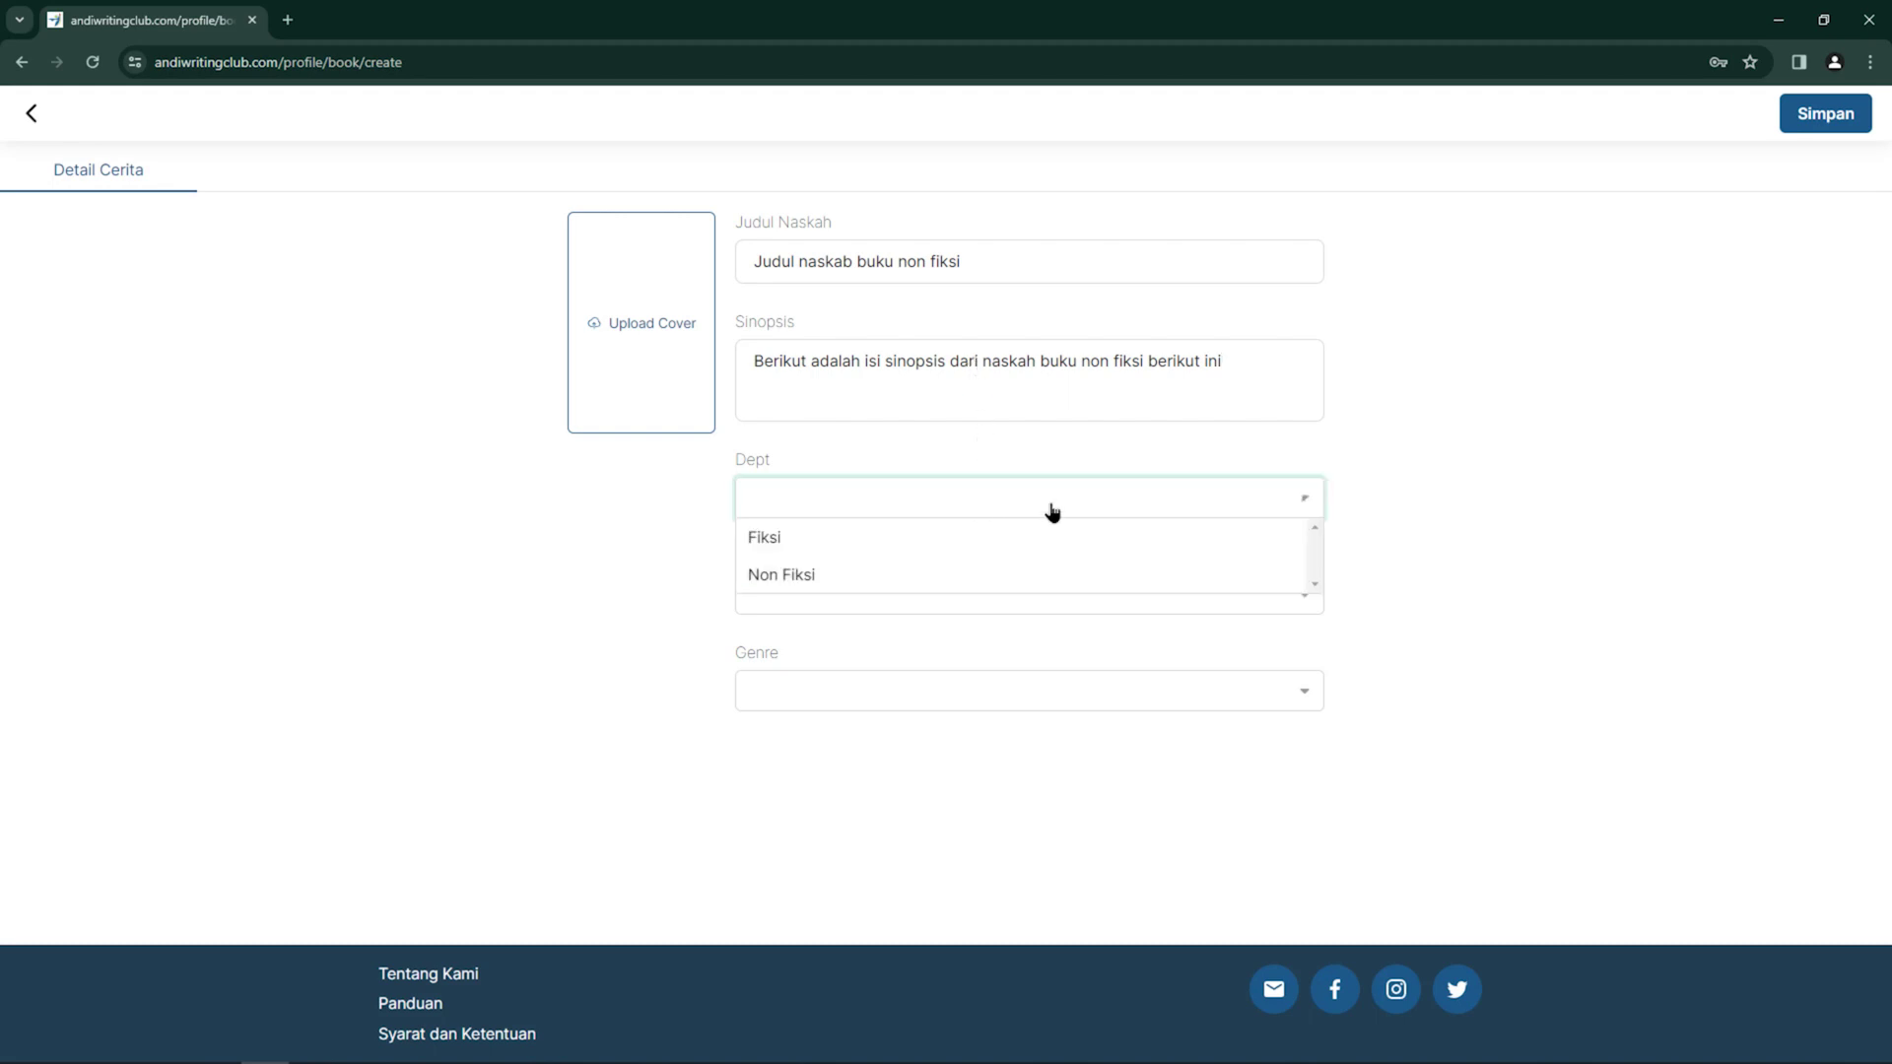
# Set the department to Non Fiksi and bring up the Detail Daftar Isi editor
pyautogui.click(943, 579)
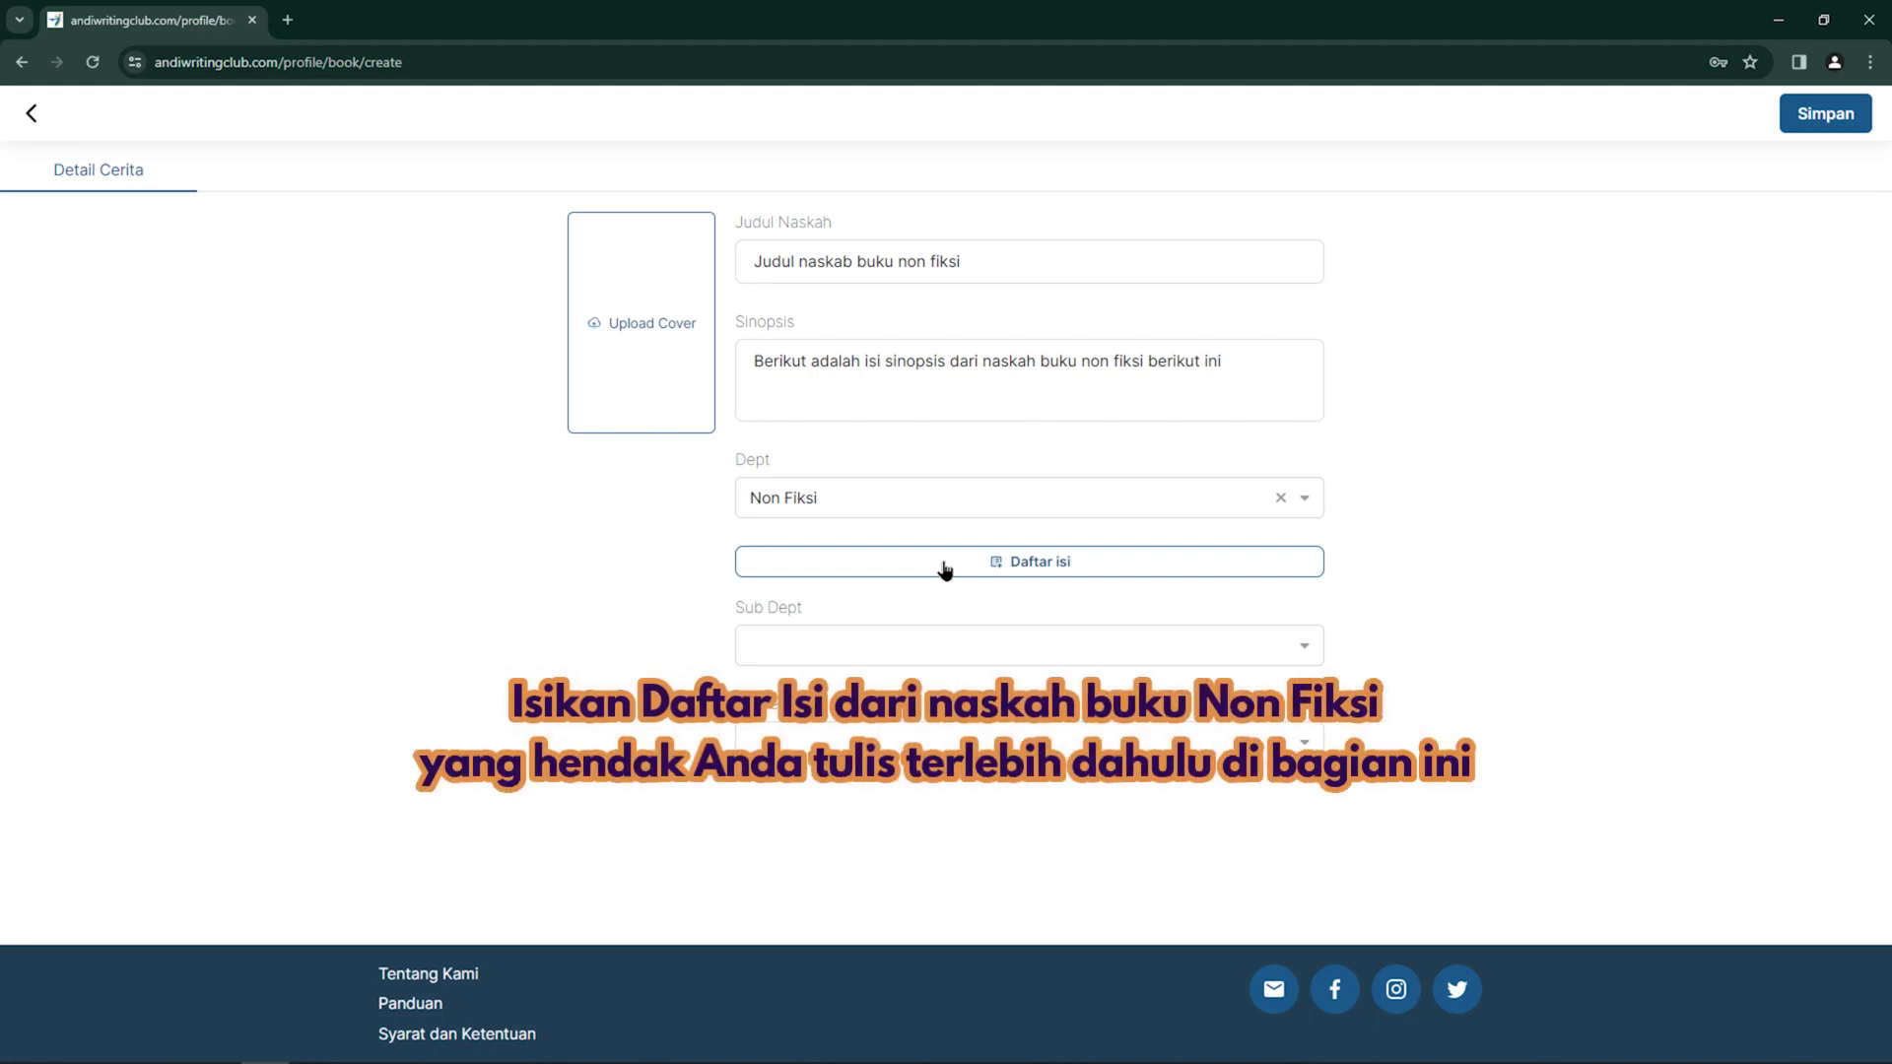
pyautogui.click(944, 569)
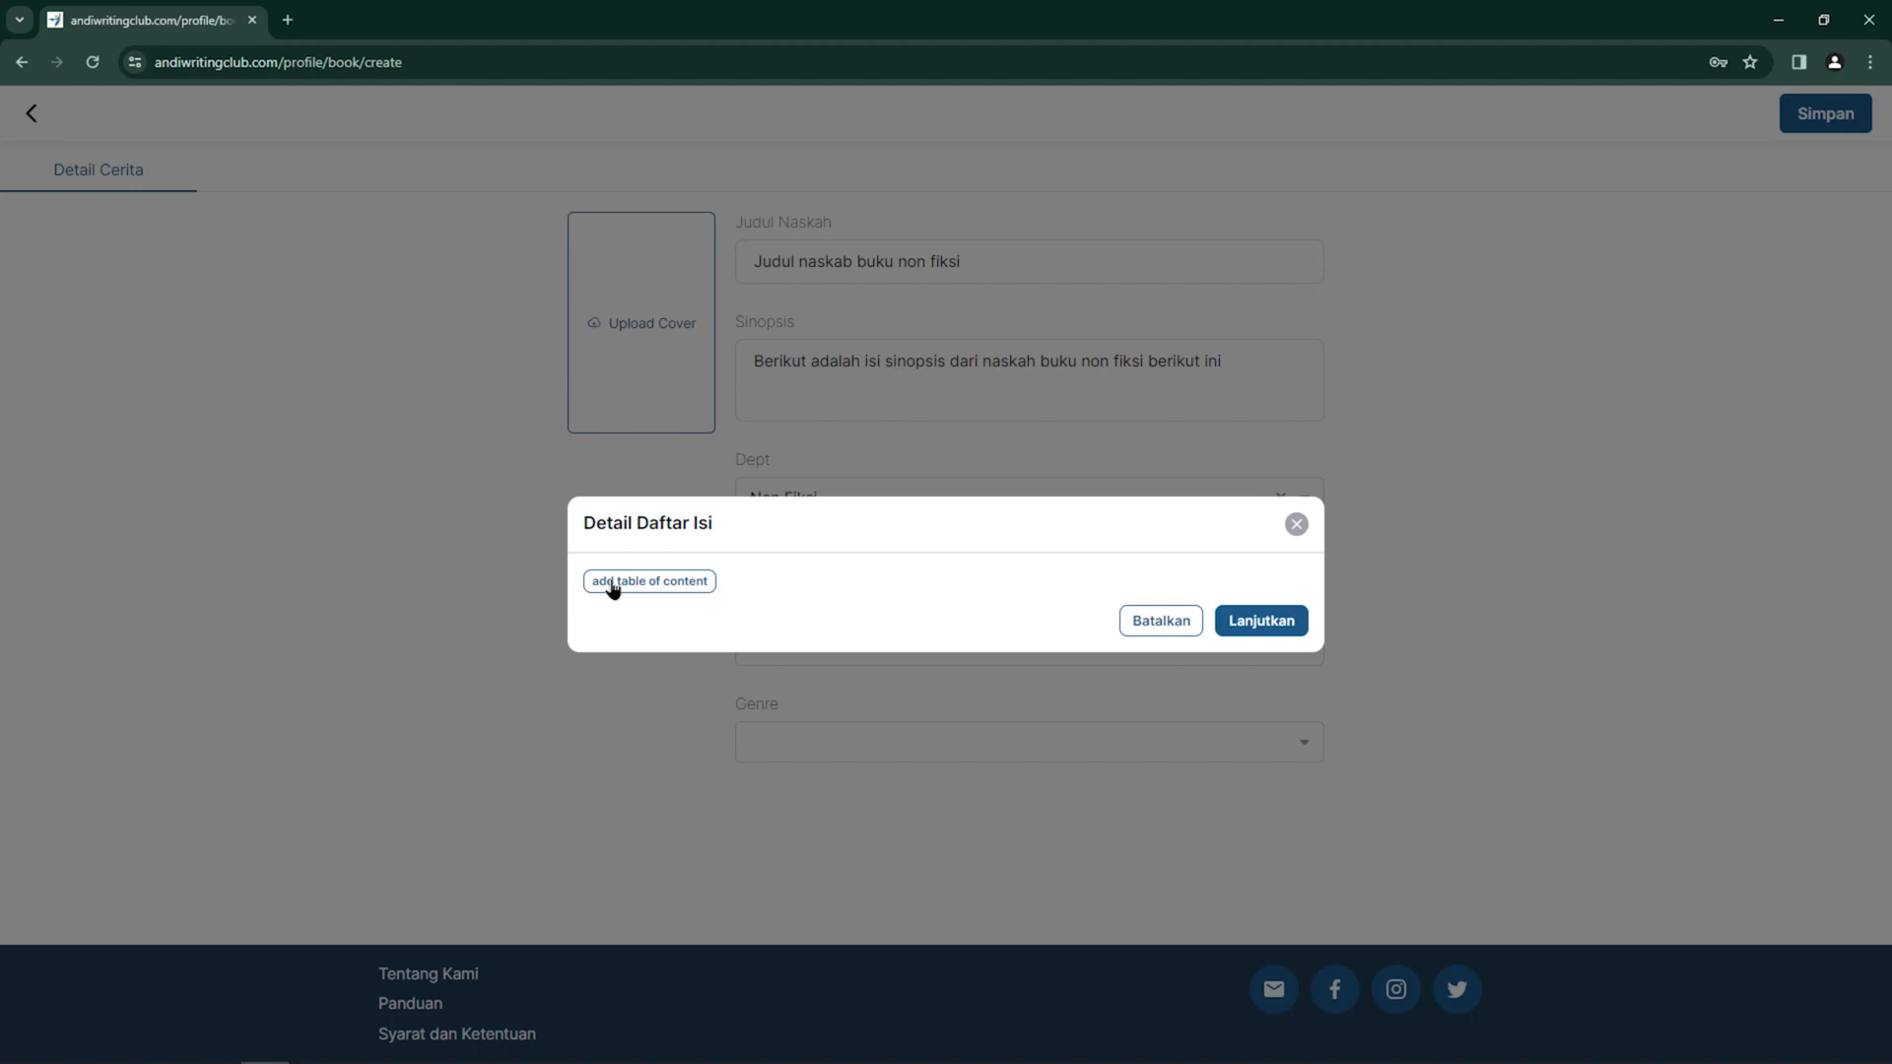
# Add chapter 'Judul Bab Satu Buku' to the table of contents
pyautogui.click(613, 584)
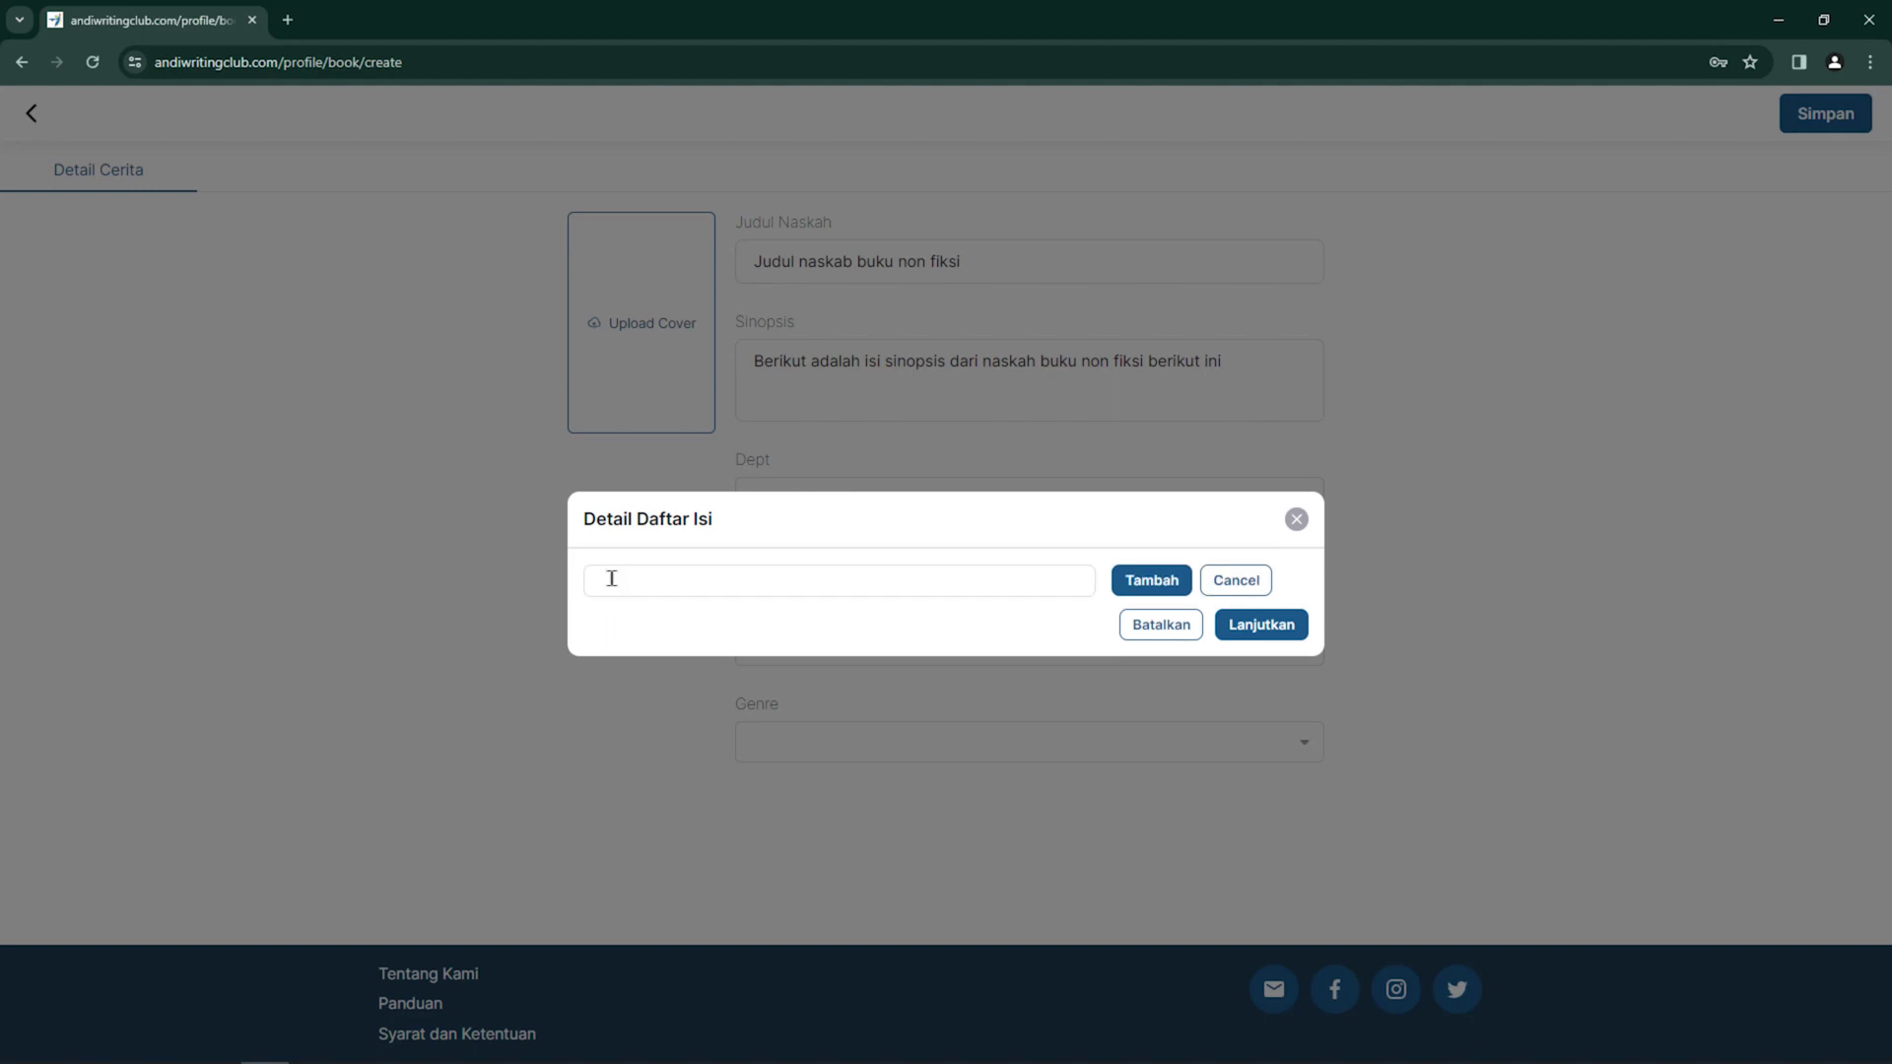
pyautogui.write('Judul Bab Satu Buku')
pyautogui.click(1151, 582)
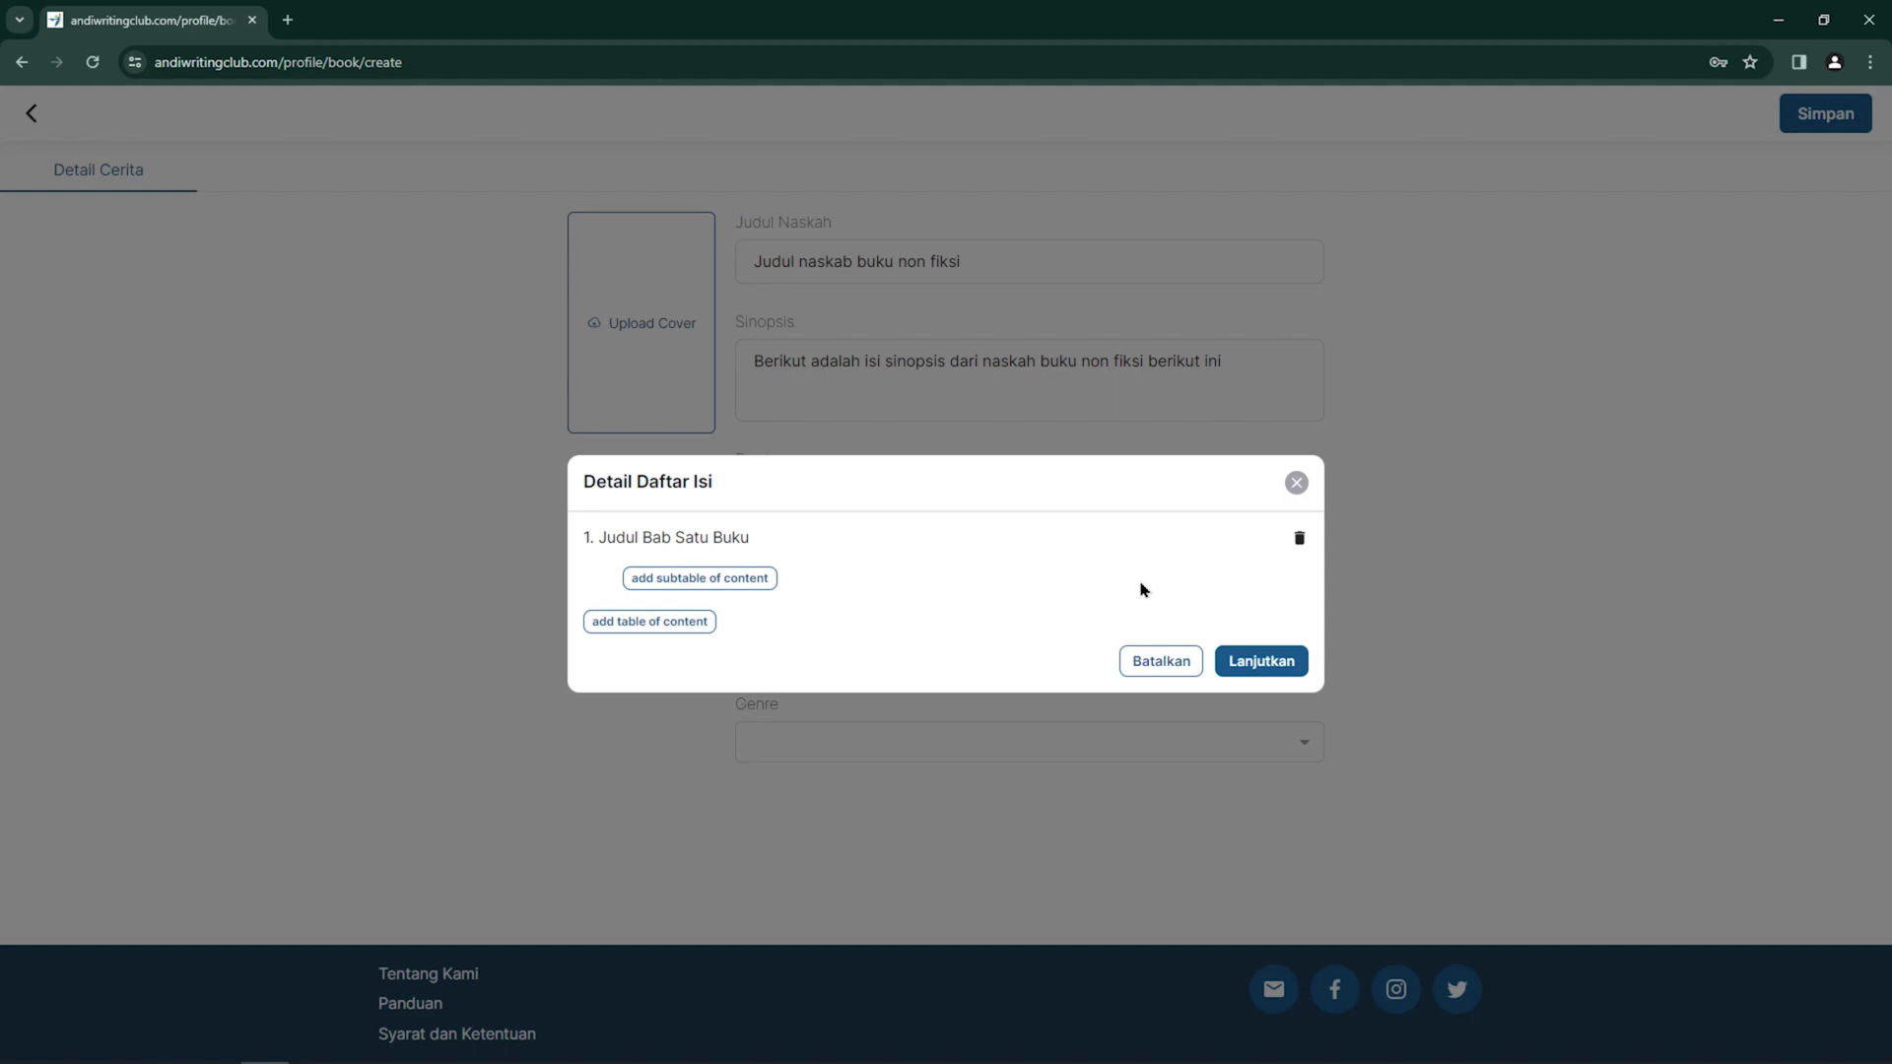
# Add subsections 'Isi Sub Bab Satu dari Bab Satu' and 'Isi Sub Bab Dua dari Bab Satu' under chapter one
pyautogui.click(749, 582)
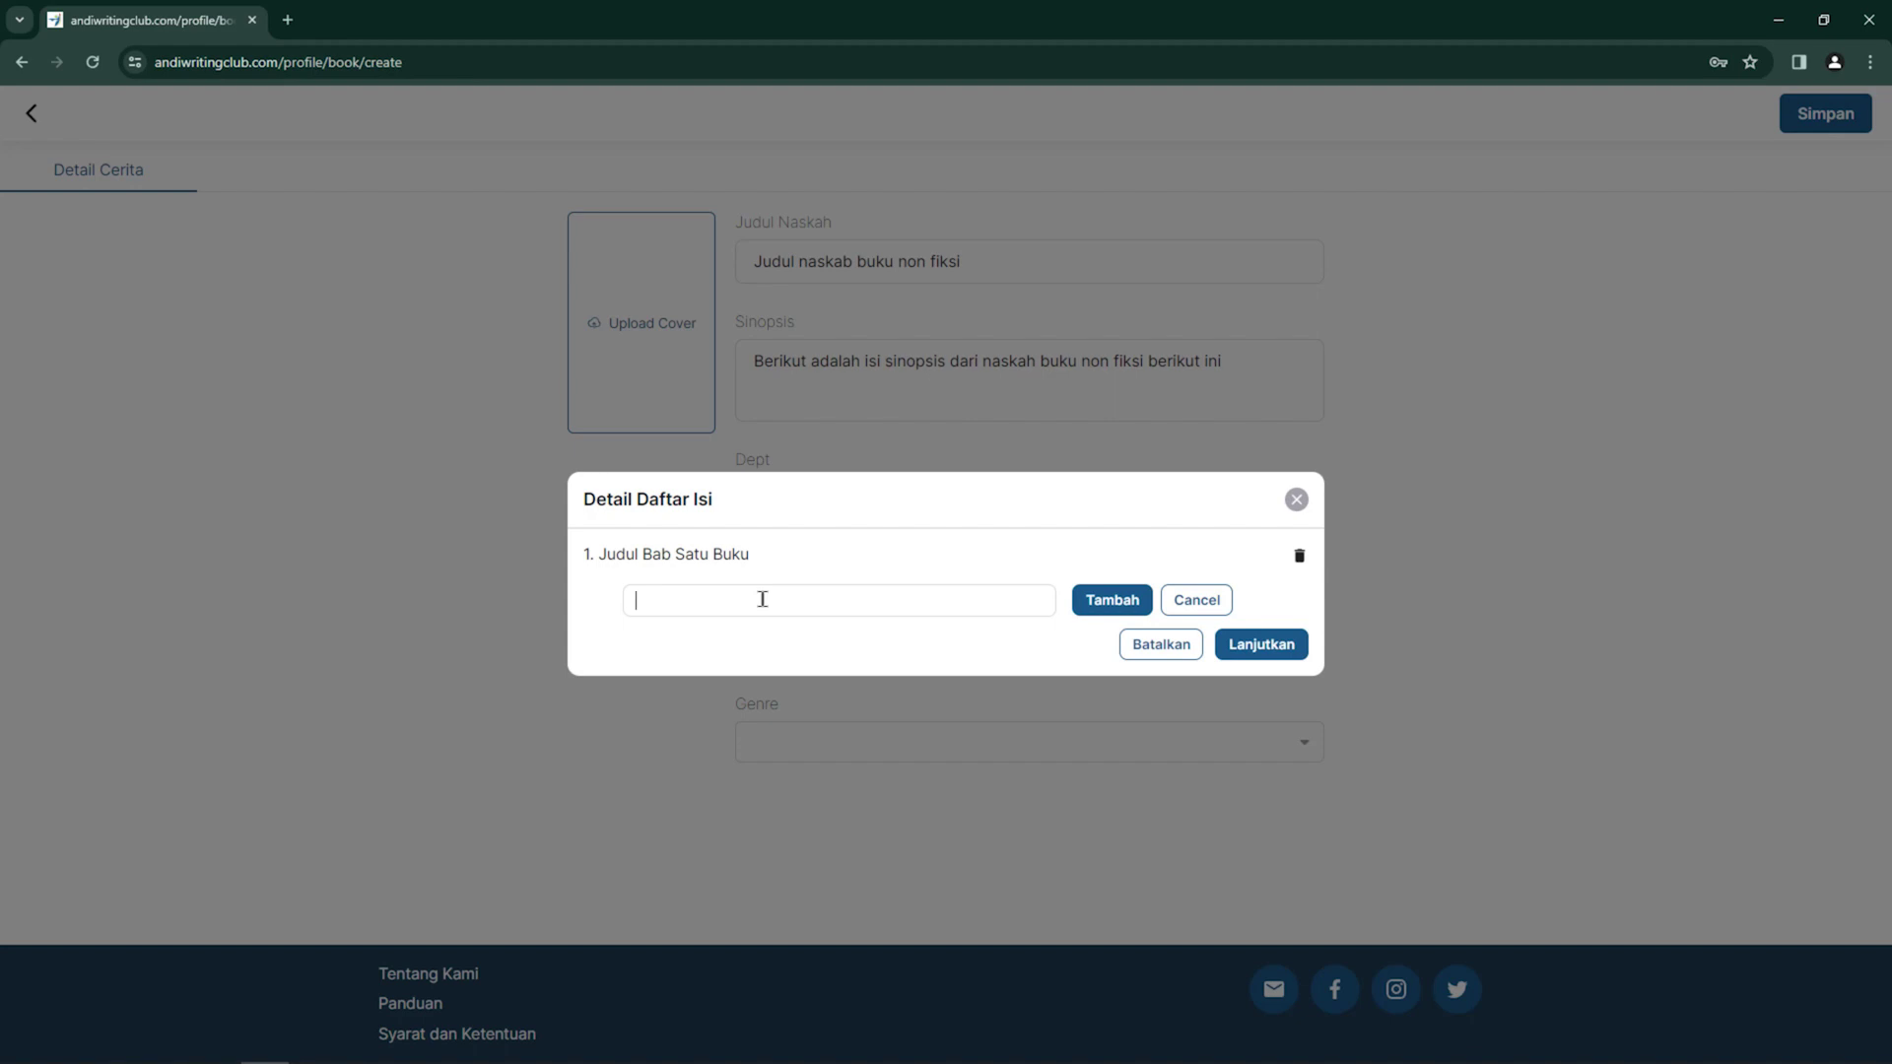
pyautogui.write('Isi Sub Bab Satu dari Bab Satu')
pyautogui.click(1115, 601)
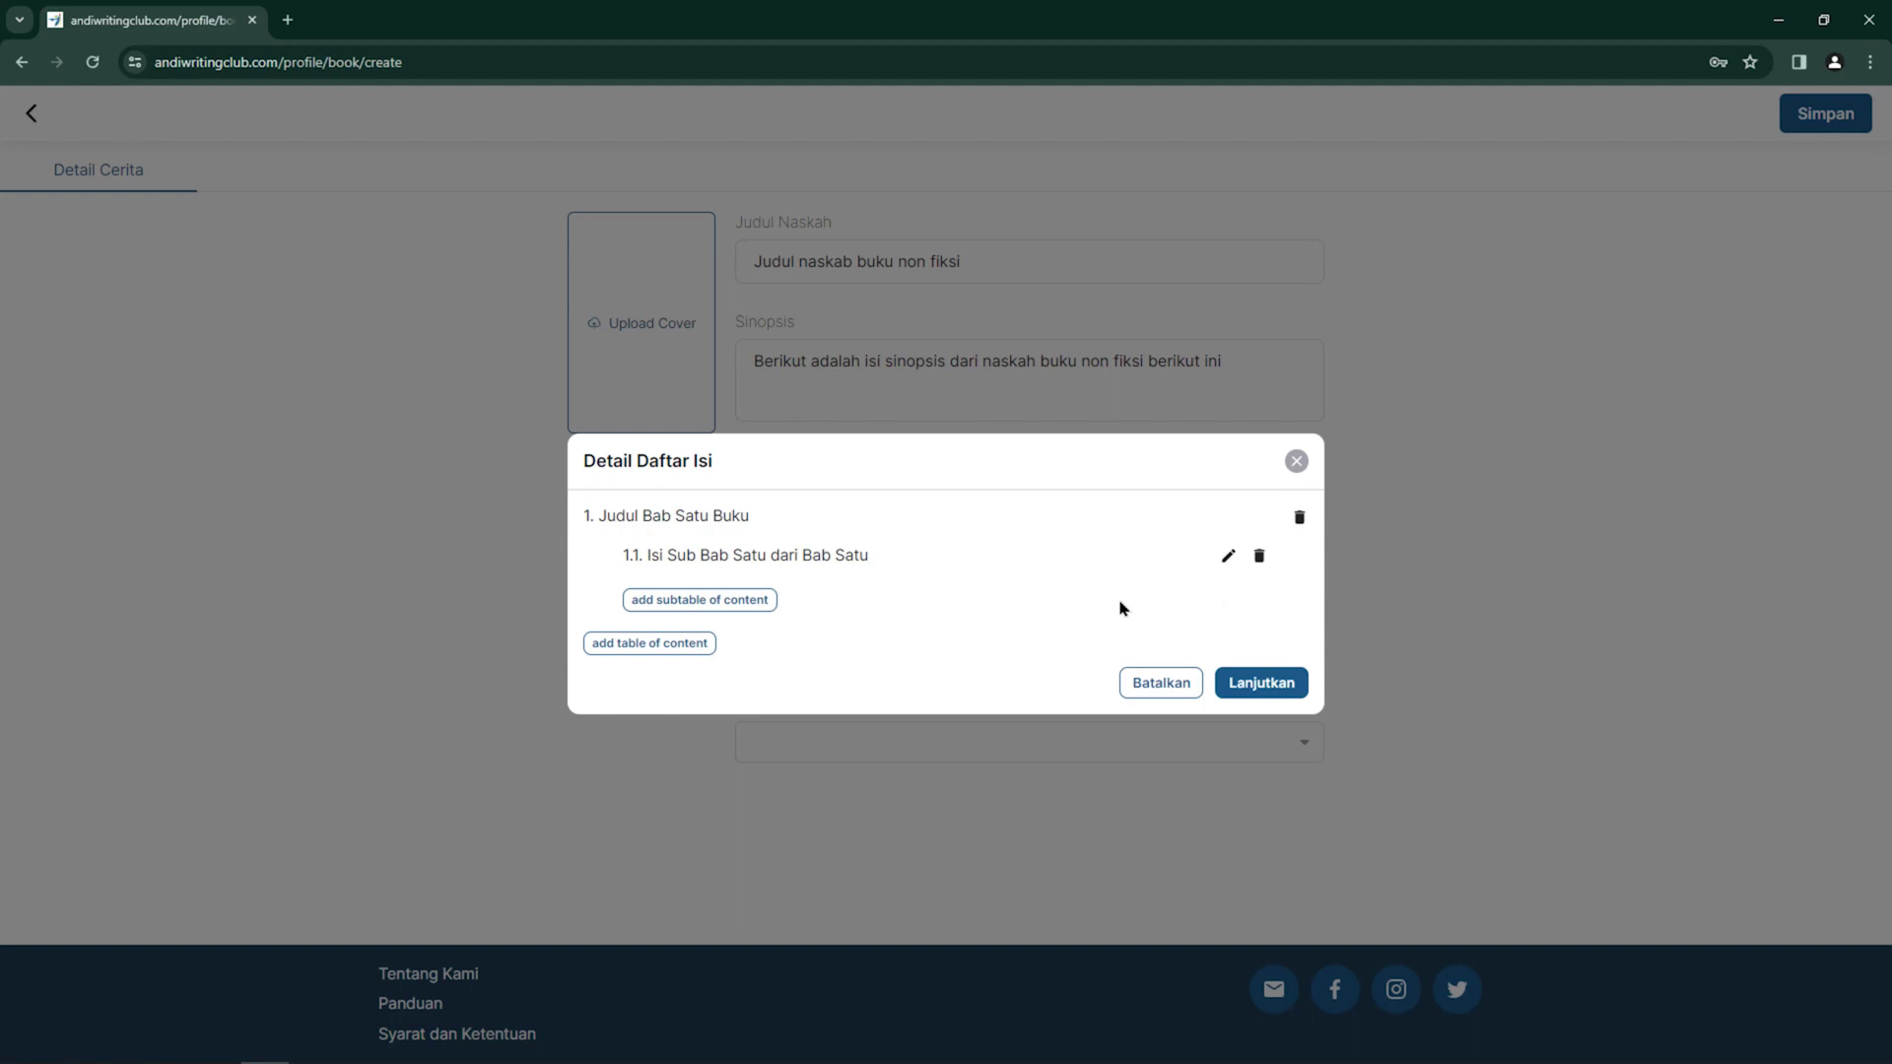
pyautogui.click(736, 608)
pyautogui.click(756, 620)
pyautogui.write('Isi ')
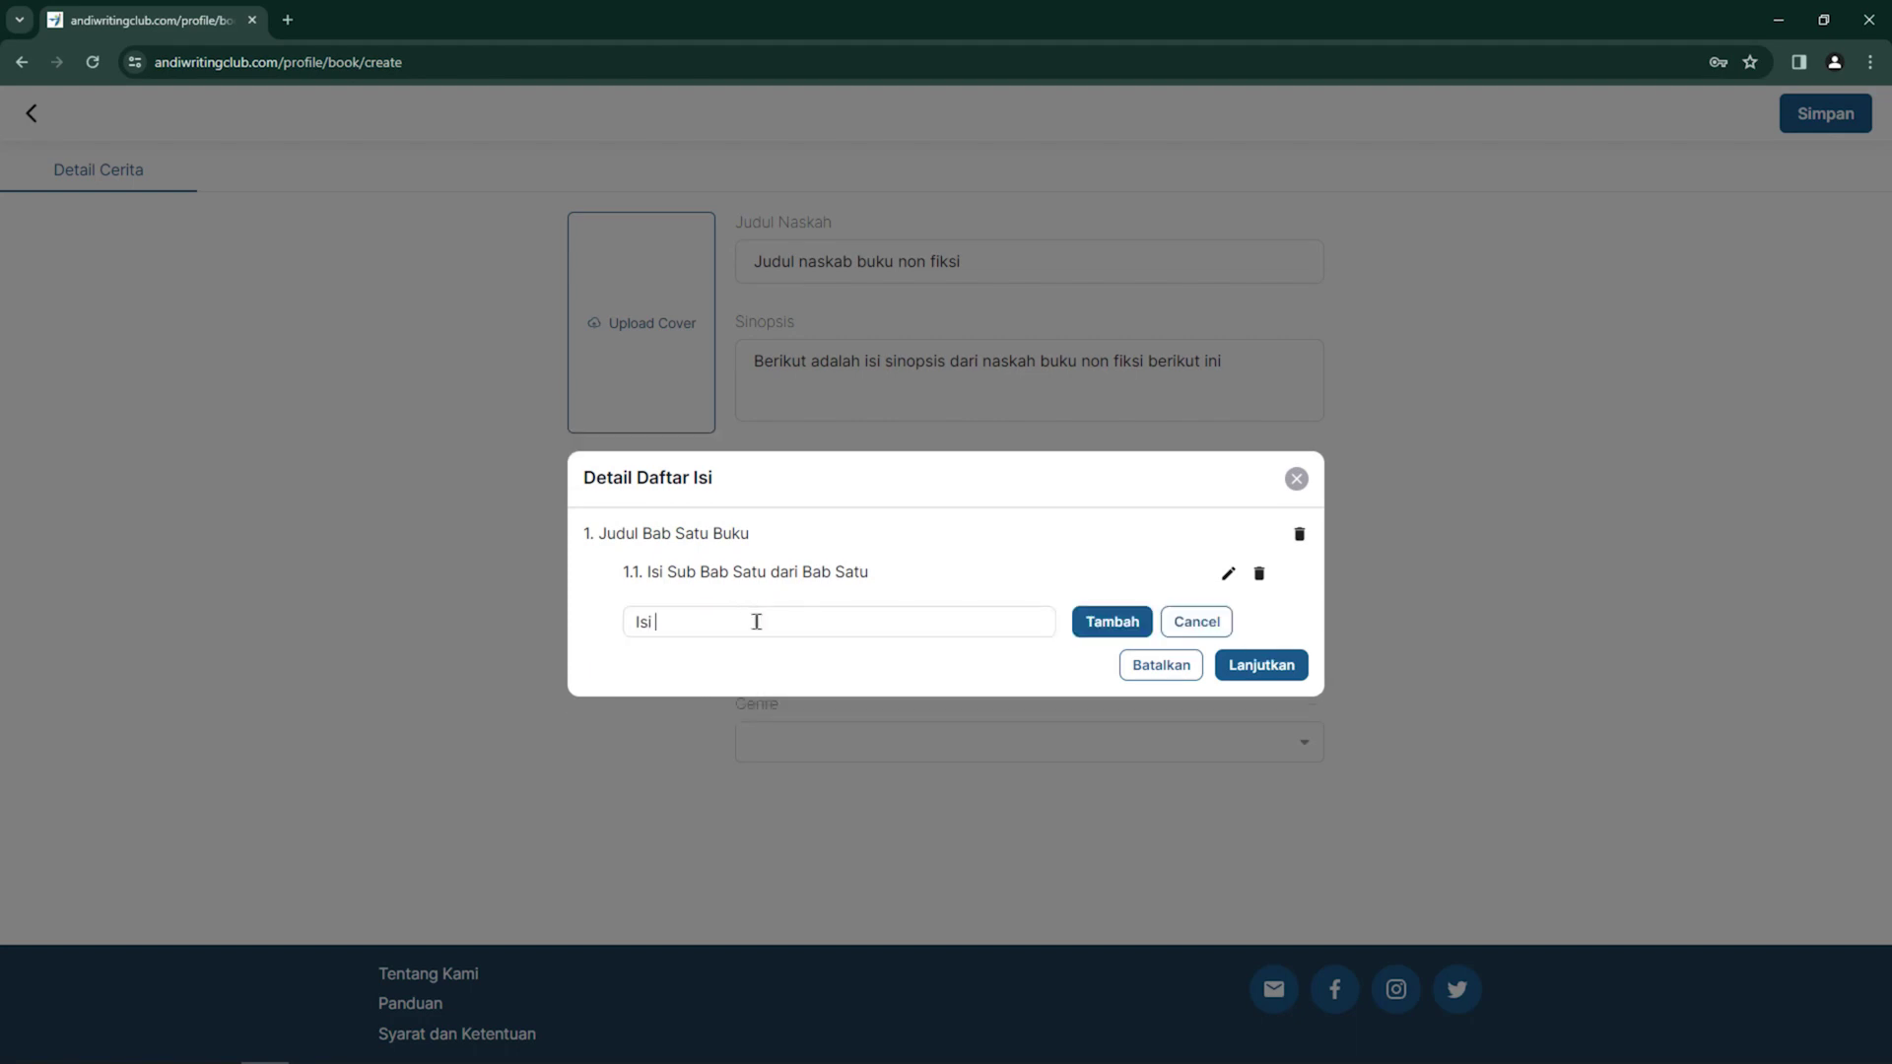
pyautogui.write('Sub Bab Dua dari Bab Satu')
pyautogui.click(1139, 634)
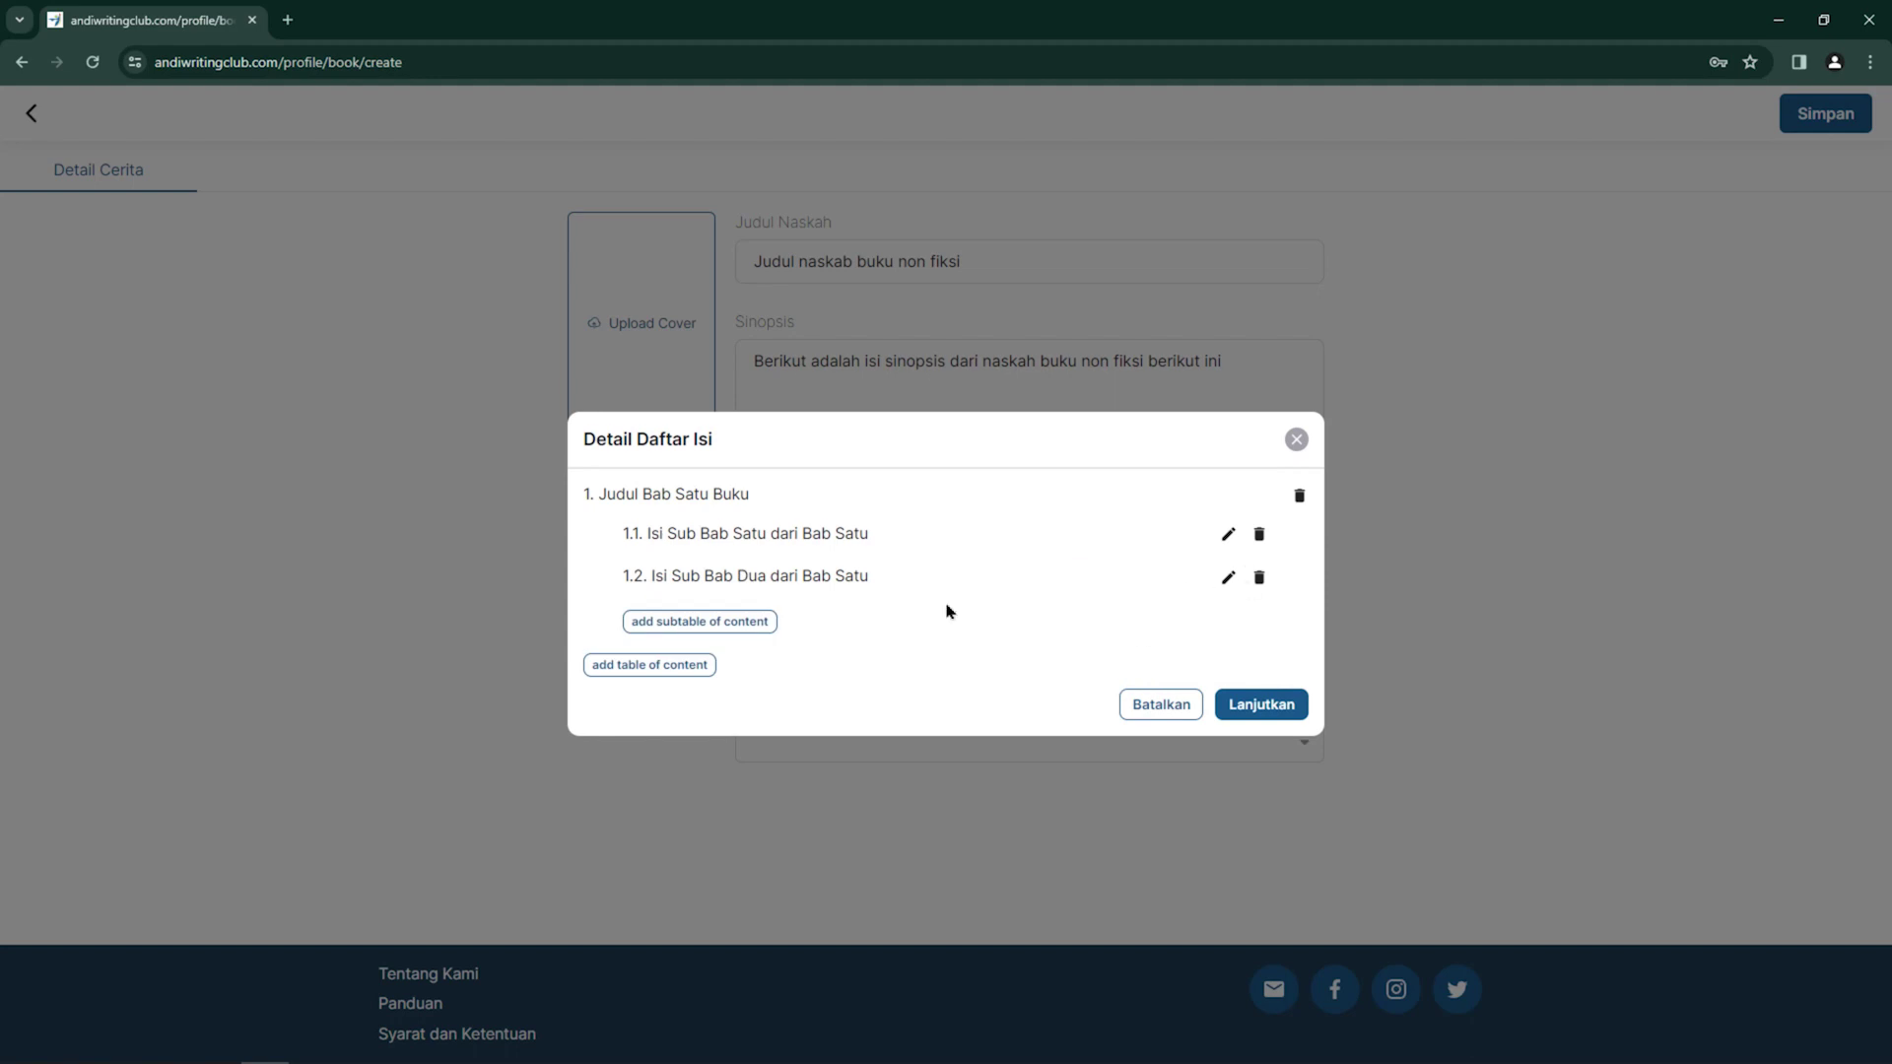
# Add chapter 'Judul Bab Dua Buku' to the table of contents
pyautogui.click(642, 666)
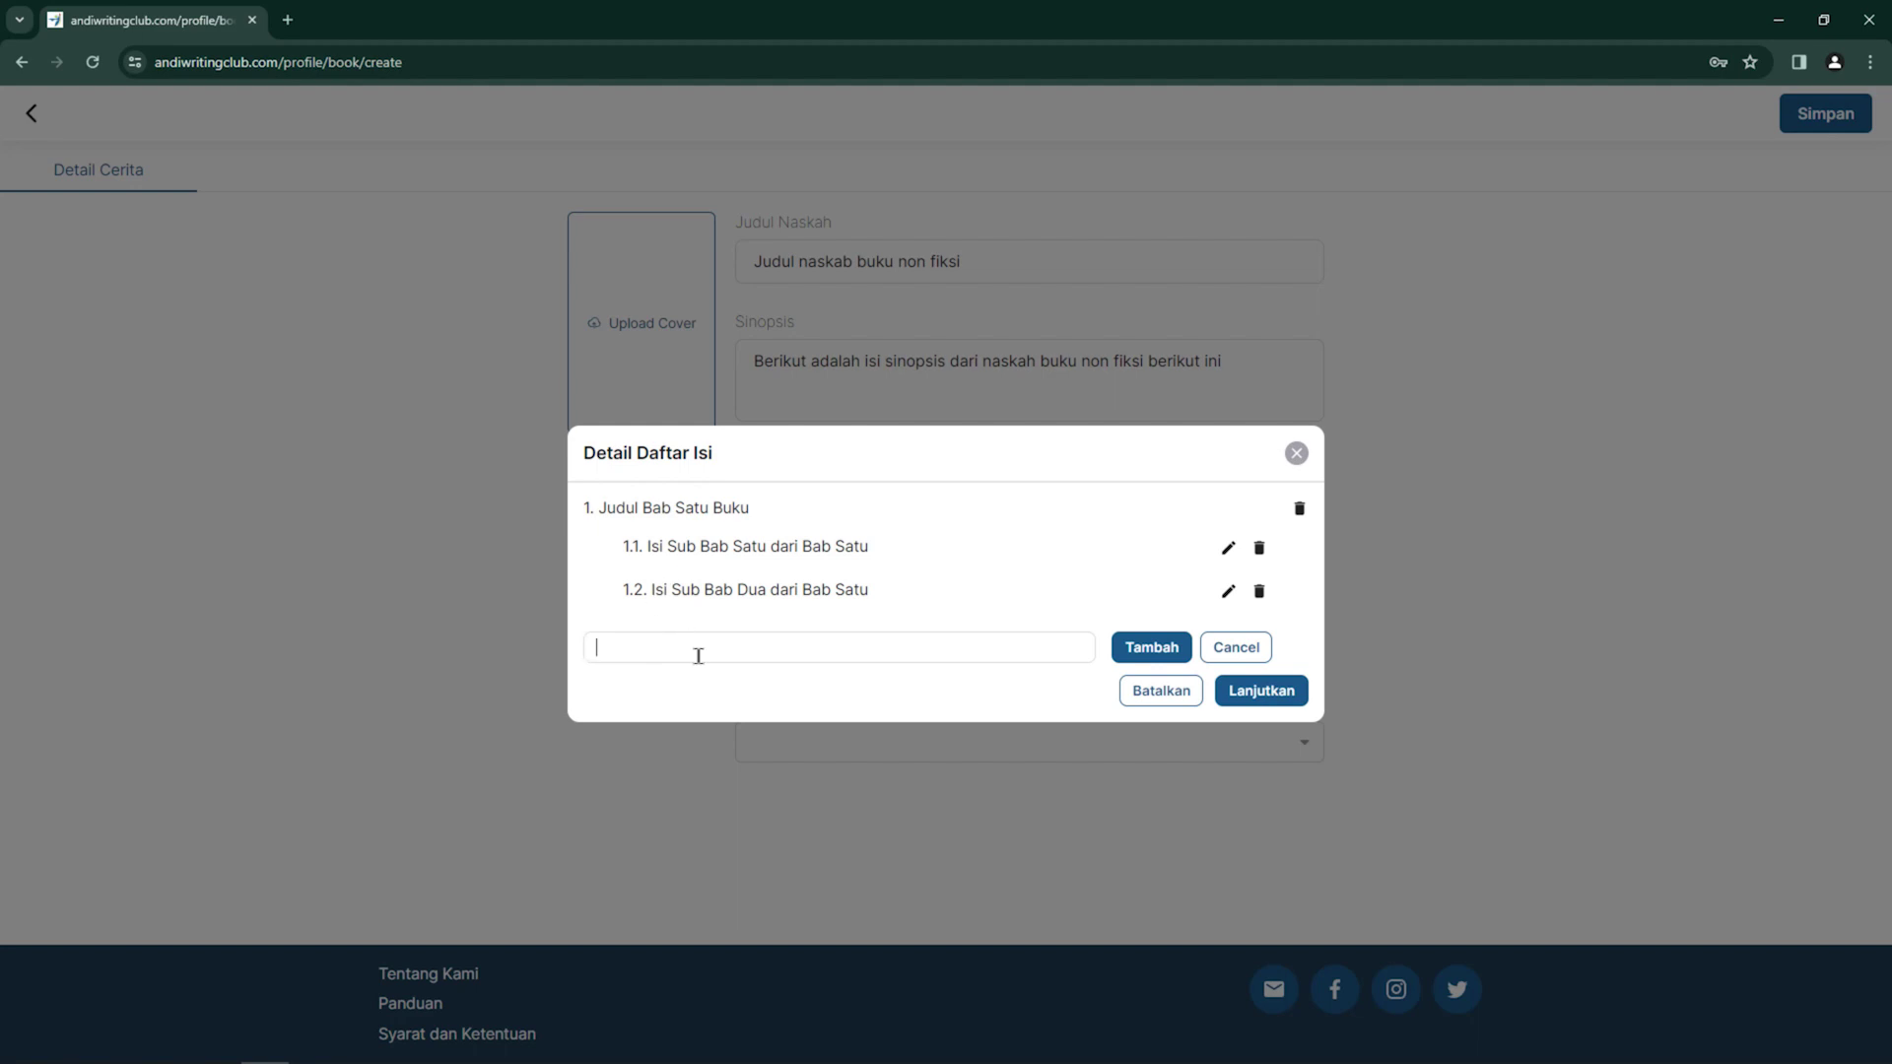
pyautogui.write('Judul Bab Dua Buku')
pyautogui.click(1143, 655)
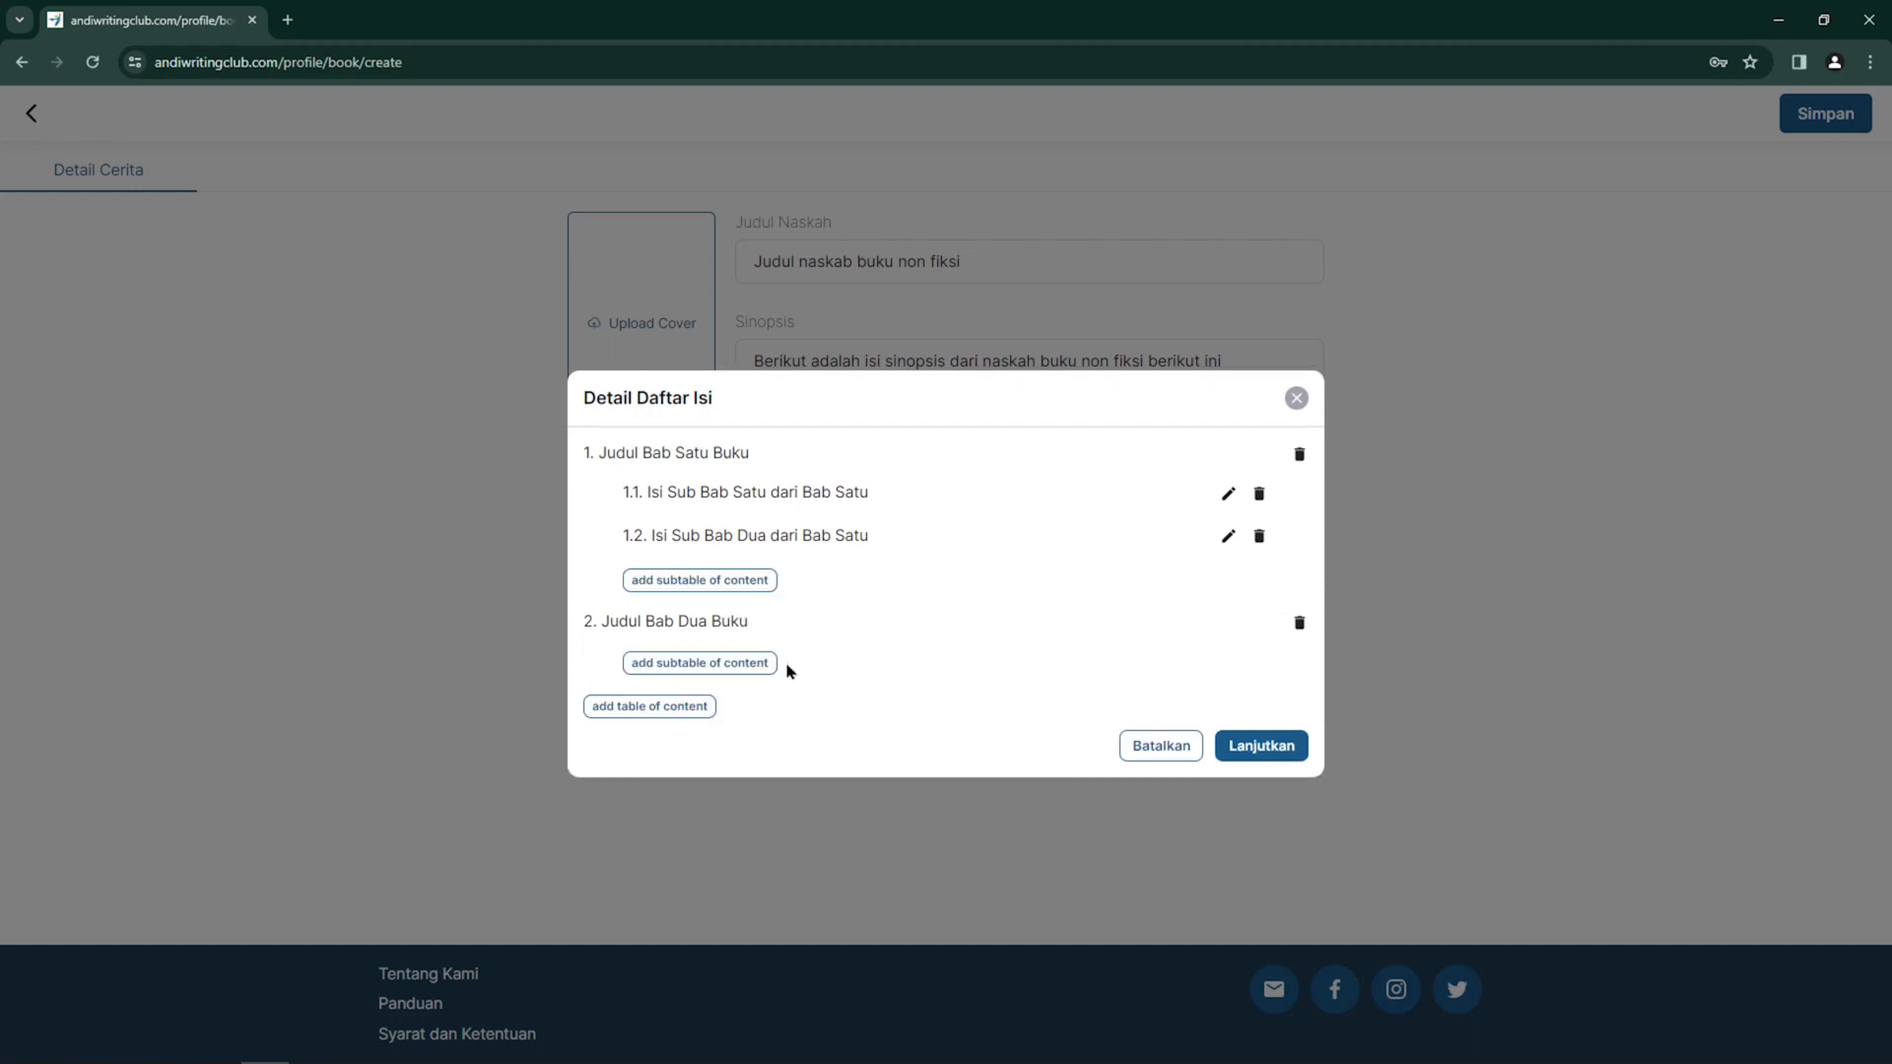
# Add subsections 'Isi Sub Bab Satu dari Bab Kedua' and 'Isi Sub Bab Dua dari Bab Kedua' under chapter two
pyautogui.click(757, 674)
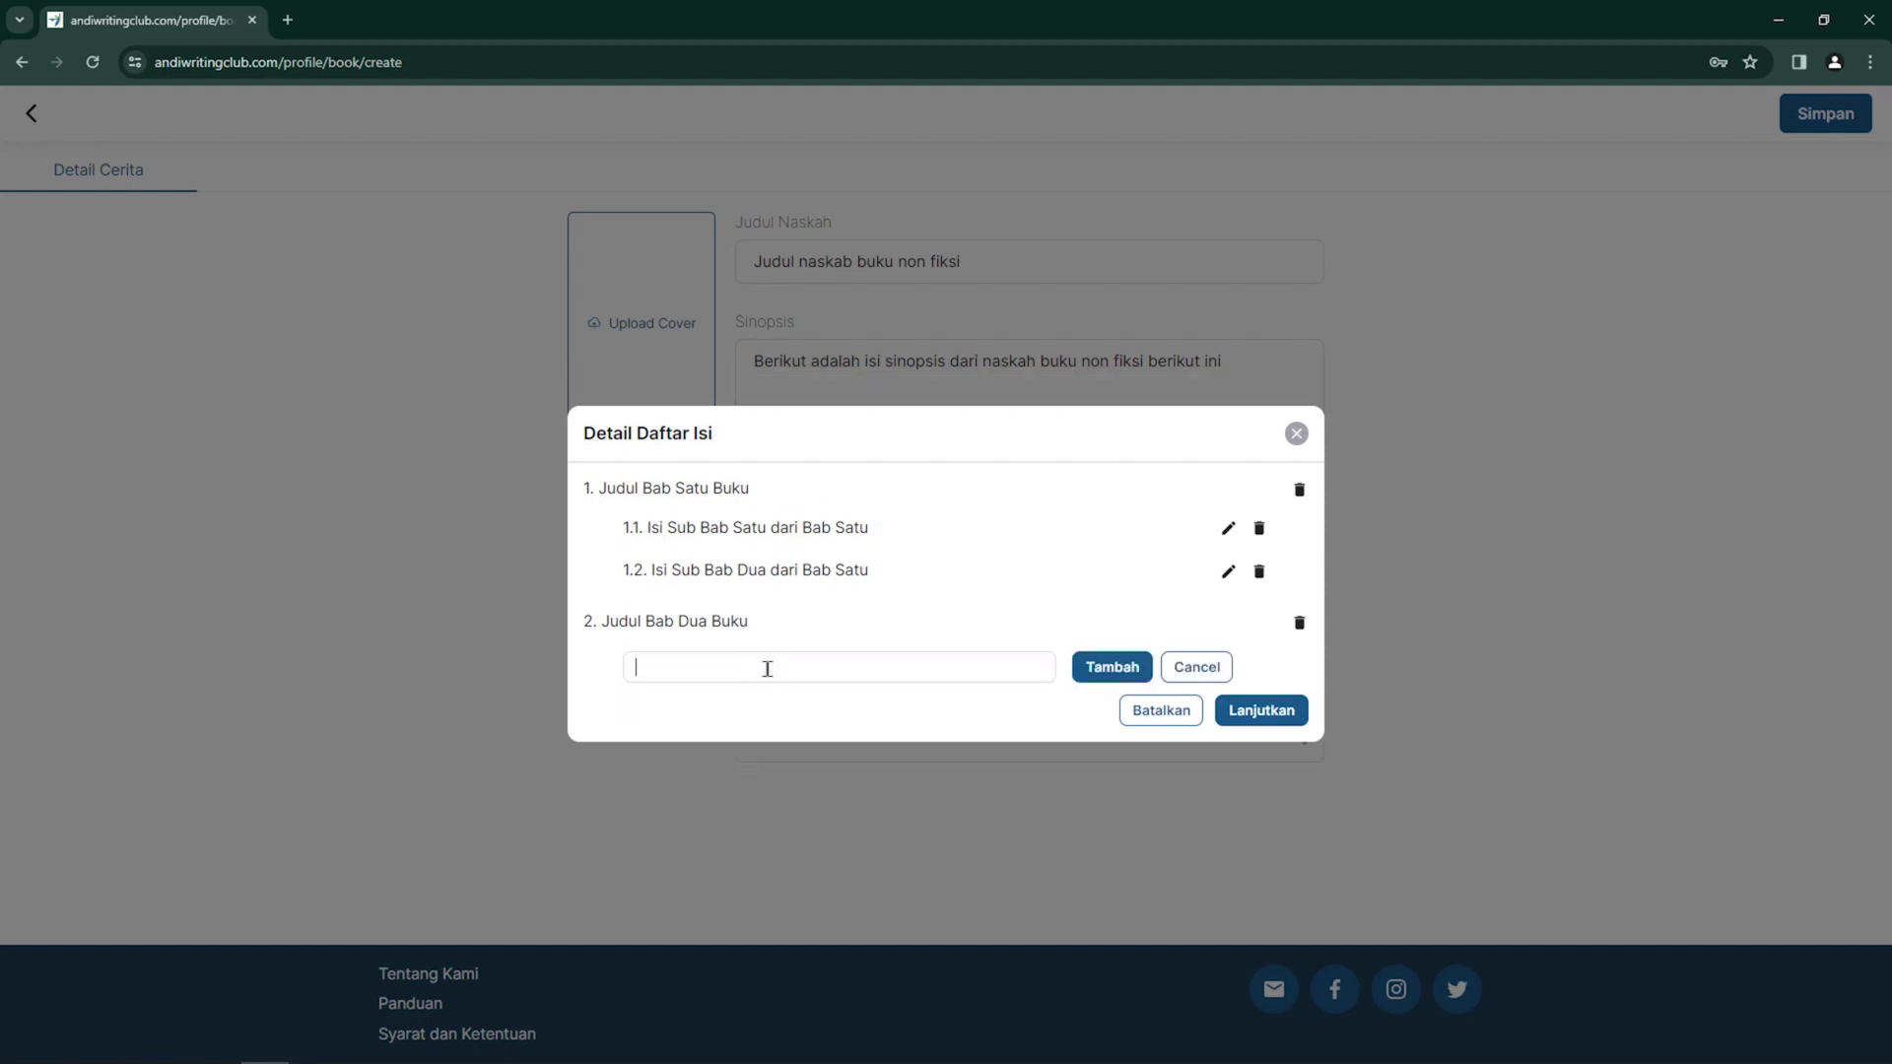
pyautogui.write('Isi Sub Bab Satu dari Bab KJ')
pyautogui.press('BackSpace')
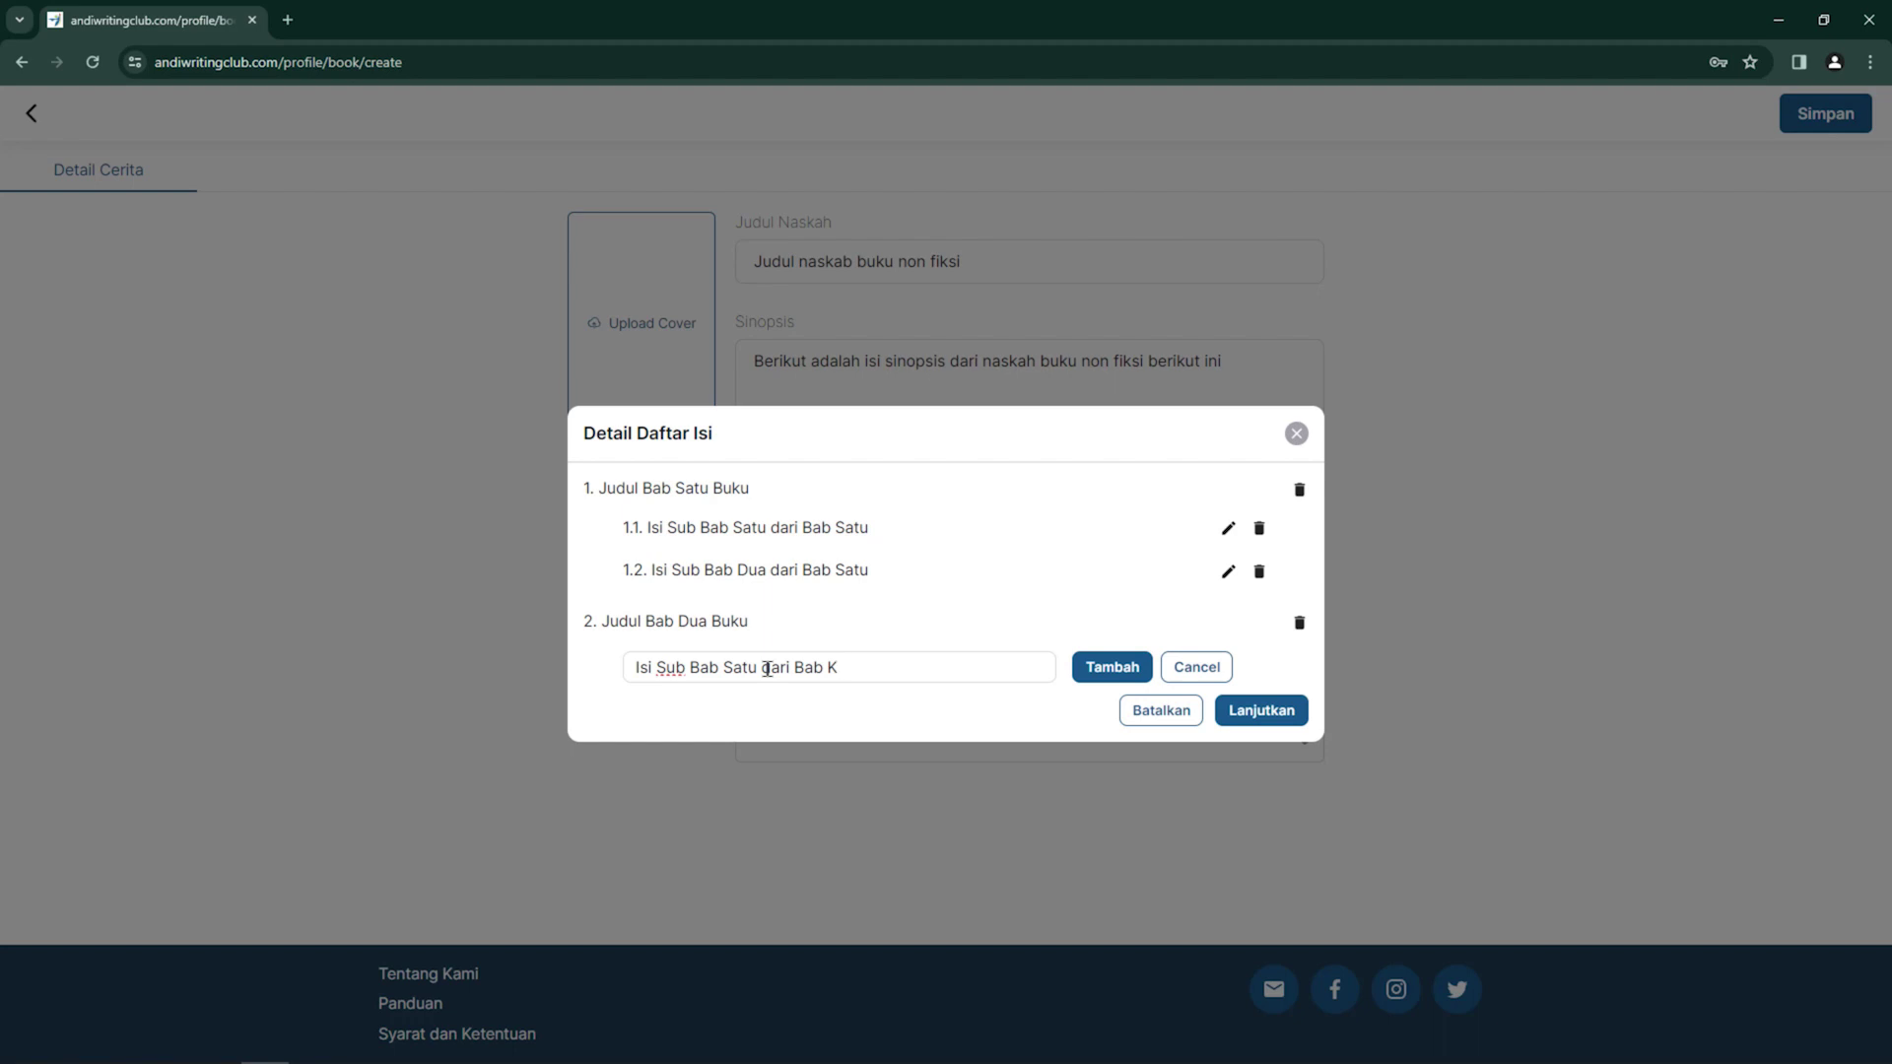
pyautogui.write('EDUA')
pyautogui.press('BackSpace')
pyautogui.press('BackSpace')
pyautogui.press('BackSpace')
pyautogui.press('BackSpace')
pyautogui.write('edua')
pyautogui.click(1150, 686)
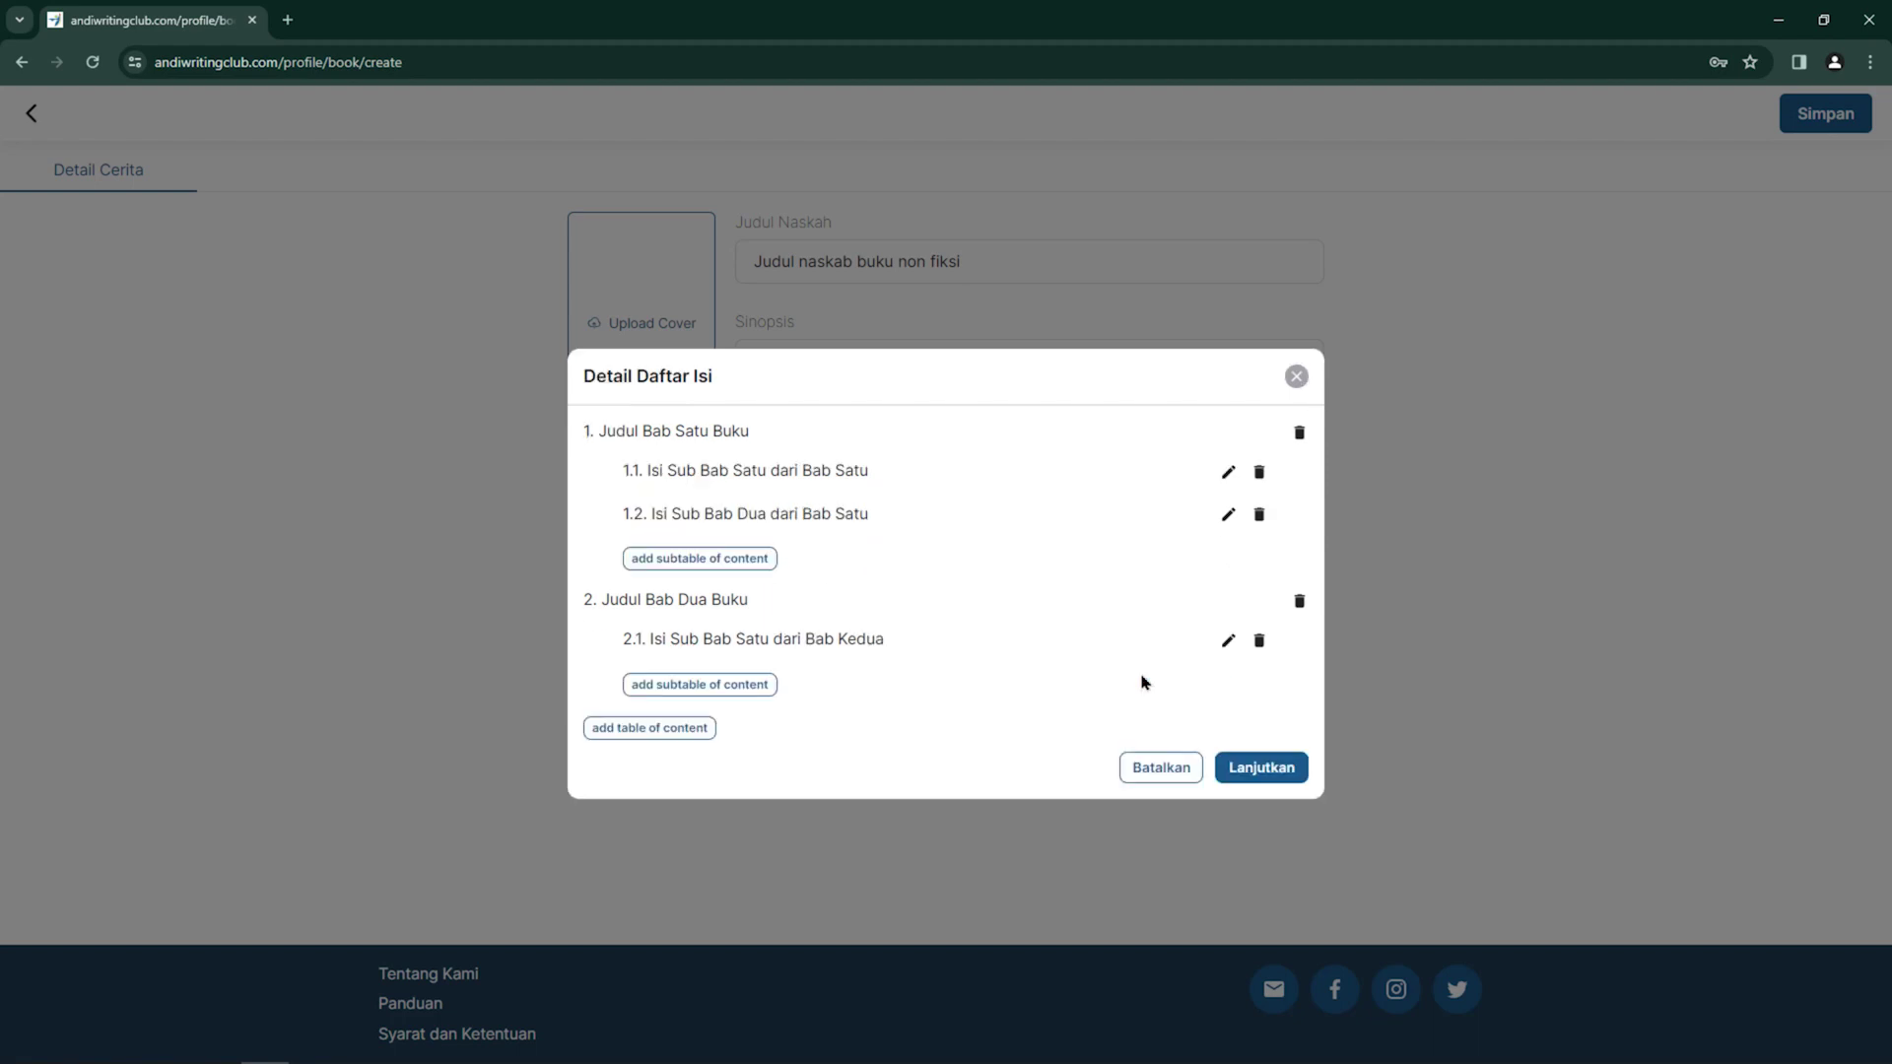
pyautogui.click(746, 686)
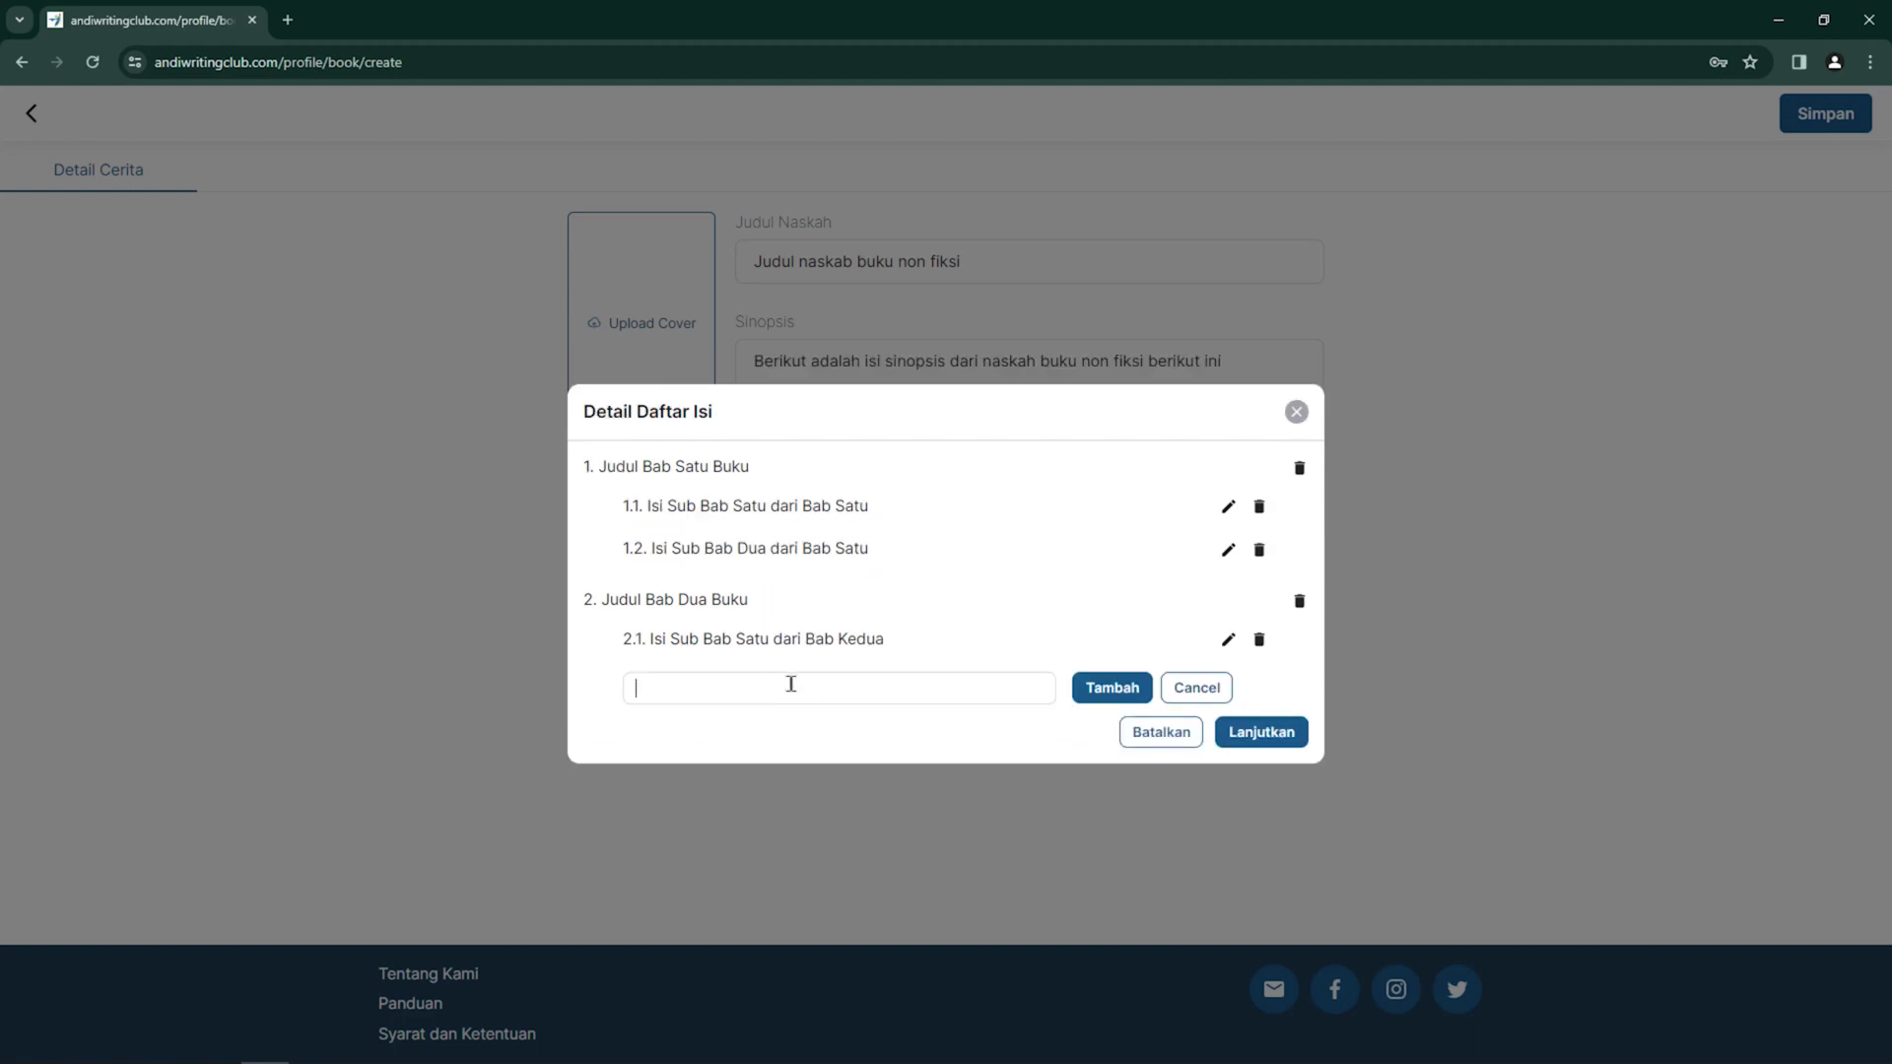
pyautogui.write('Isi Sub Bab Dua dari Bab ')
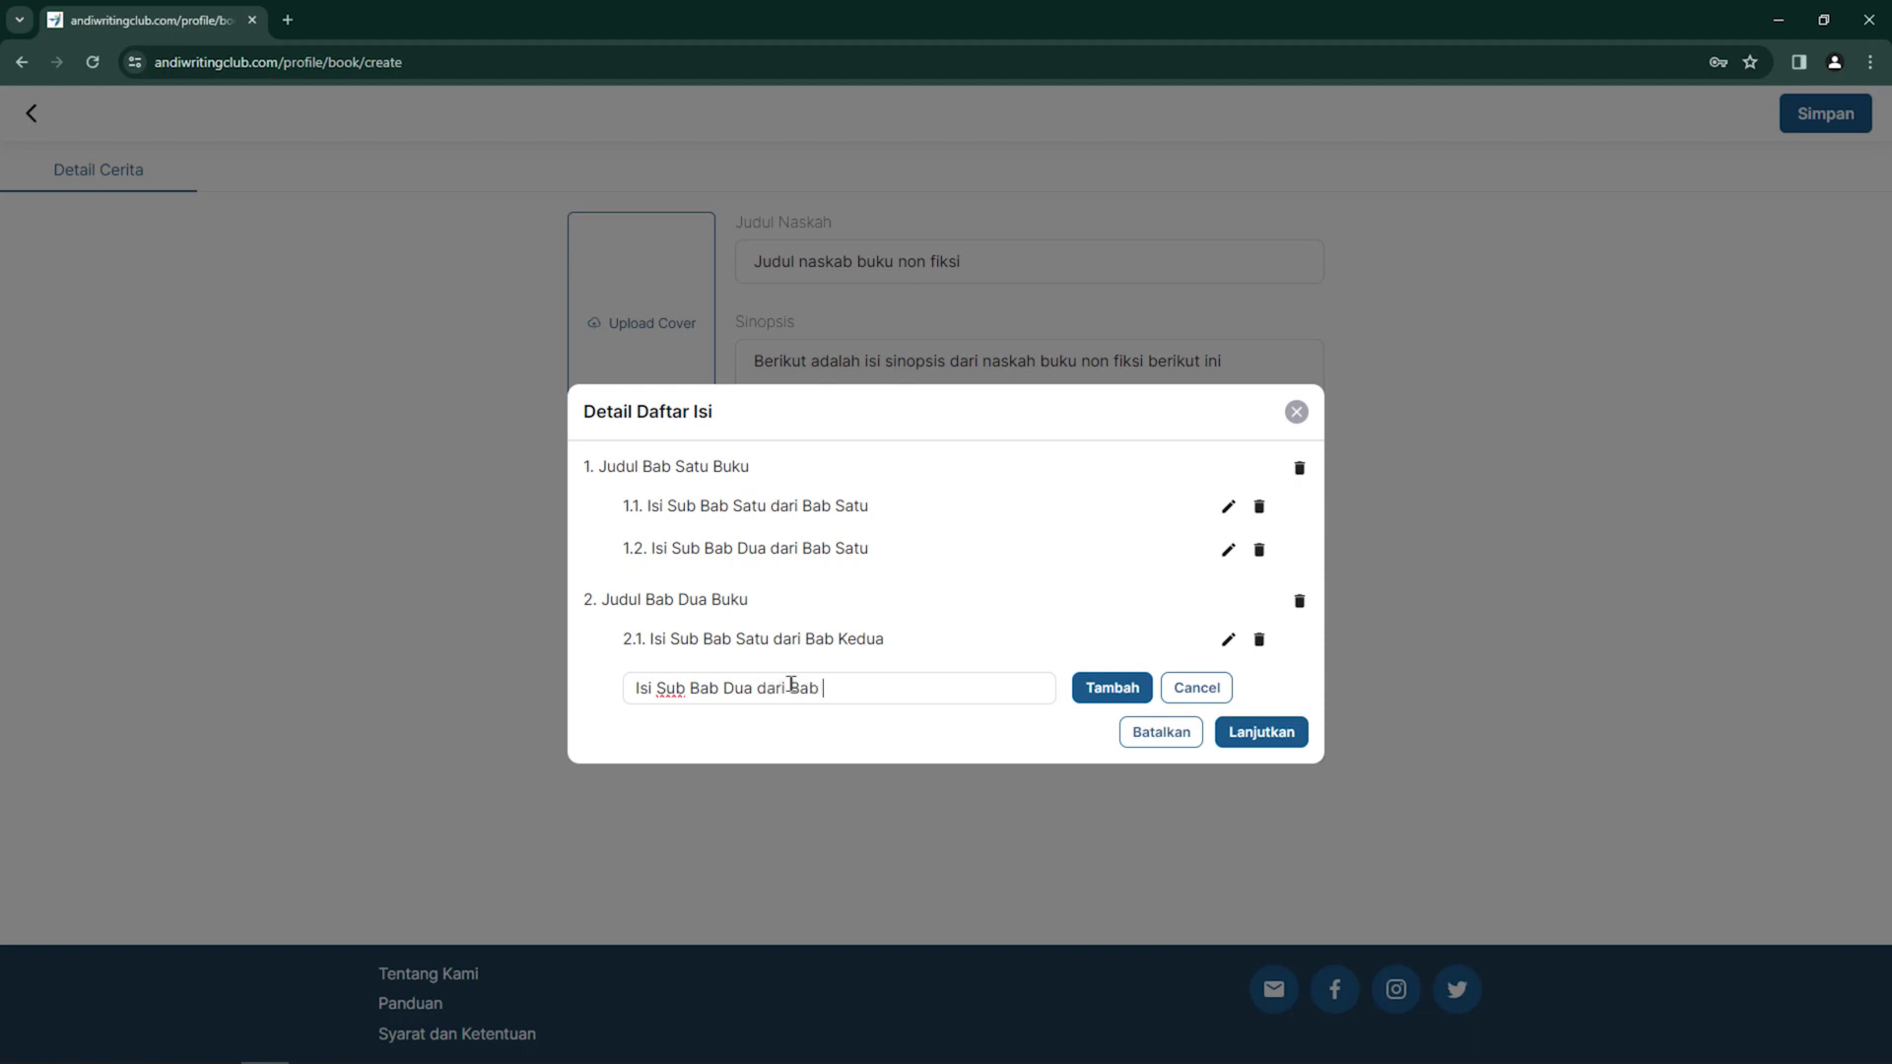
pyautogui.write('Kedua')
pyautogui.click(1099, 690)
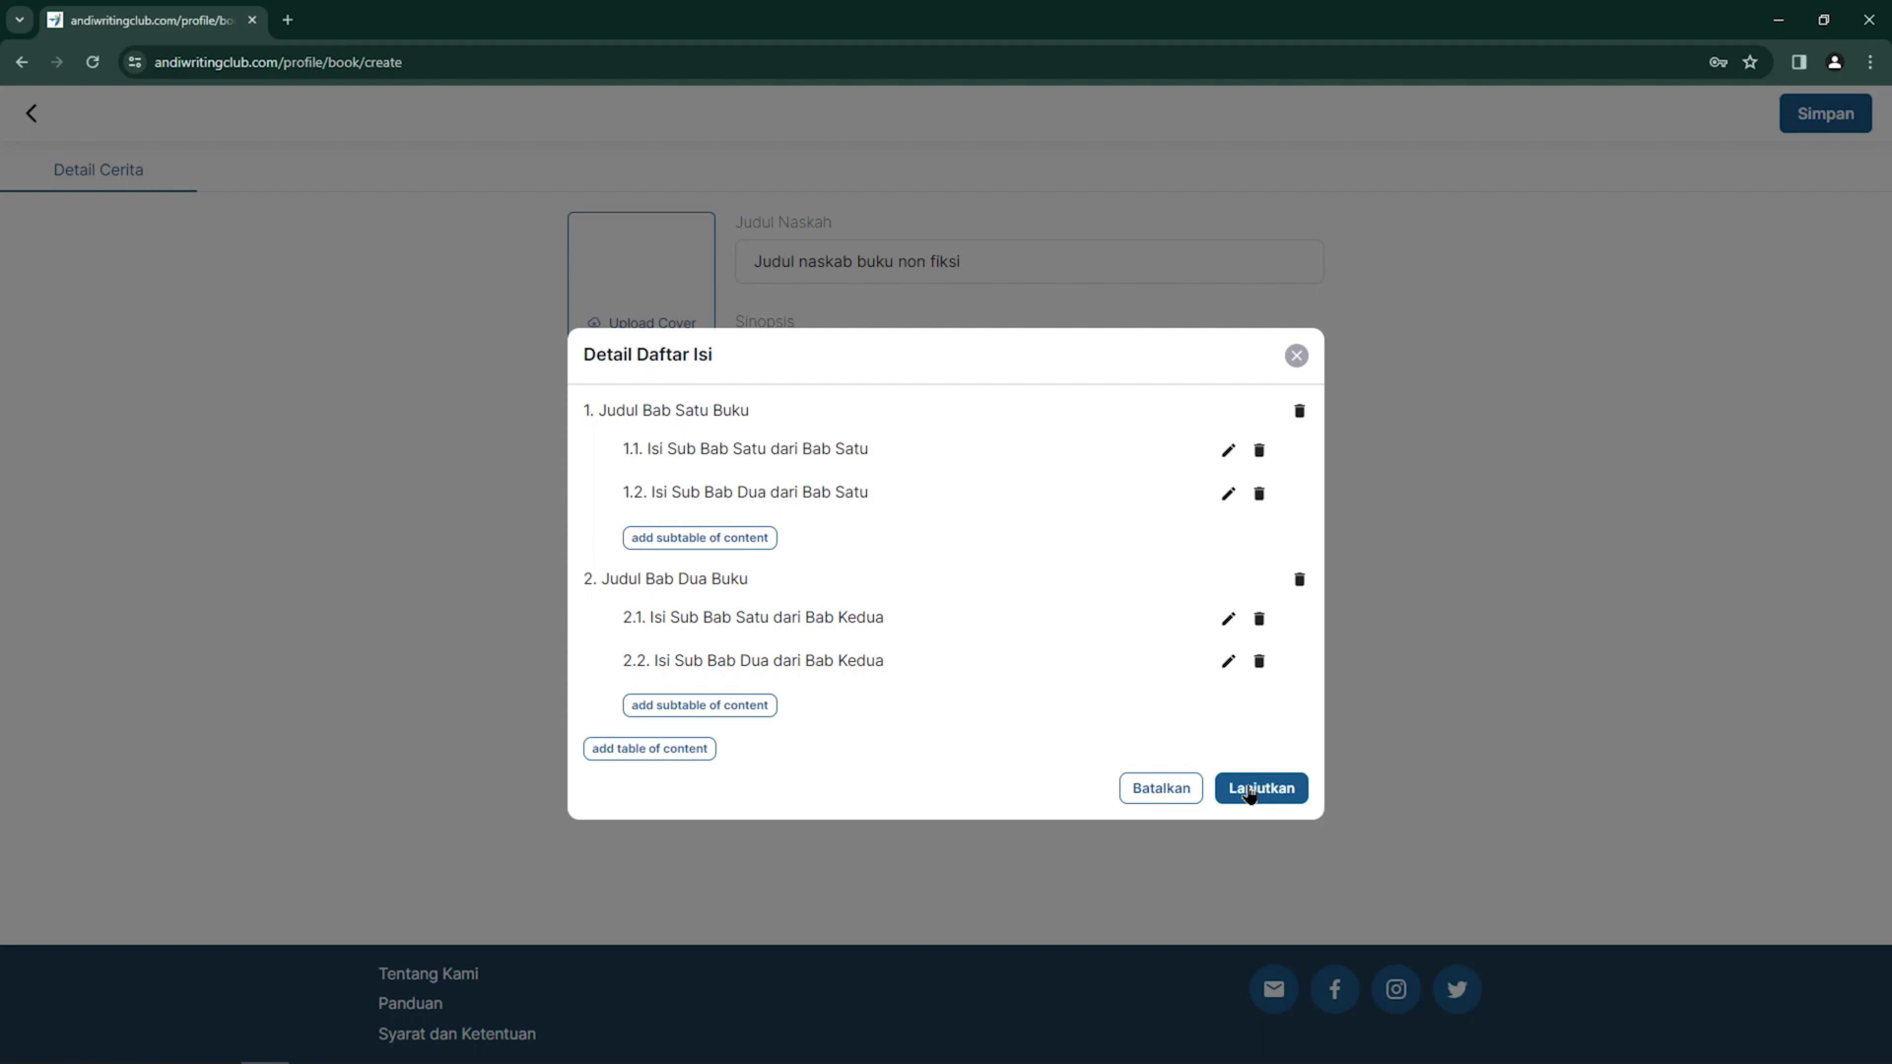
# Confirm the table of contents and set Sub Dept to Agriculture and Genre to Agronomy
pyautogui.click(1249, 794)
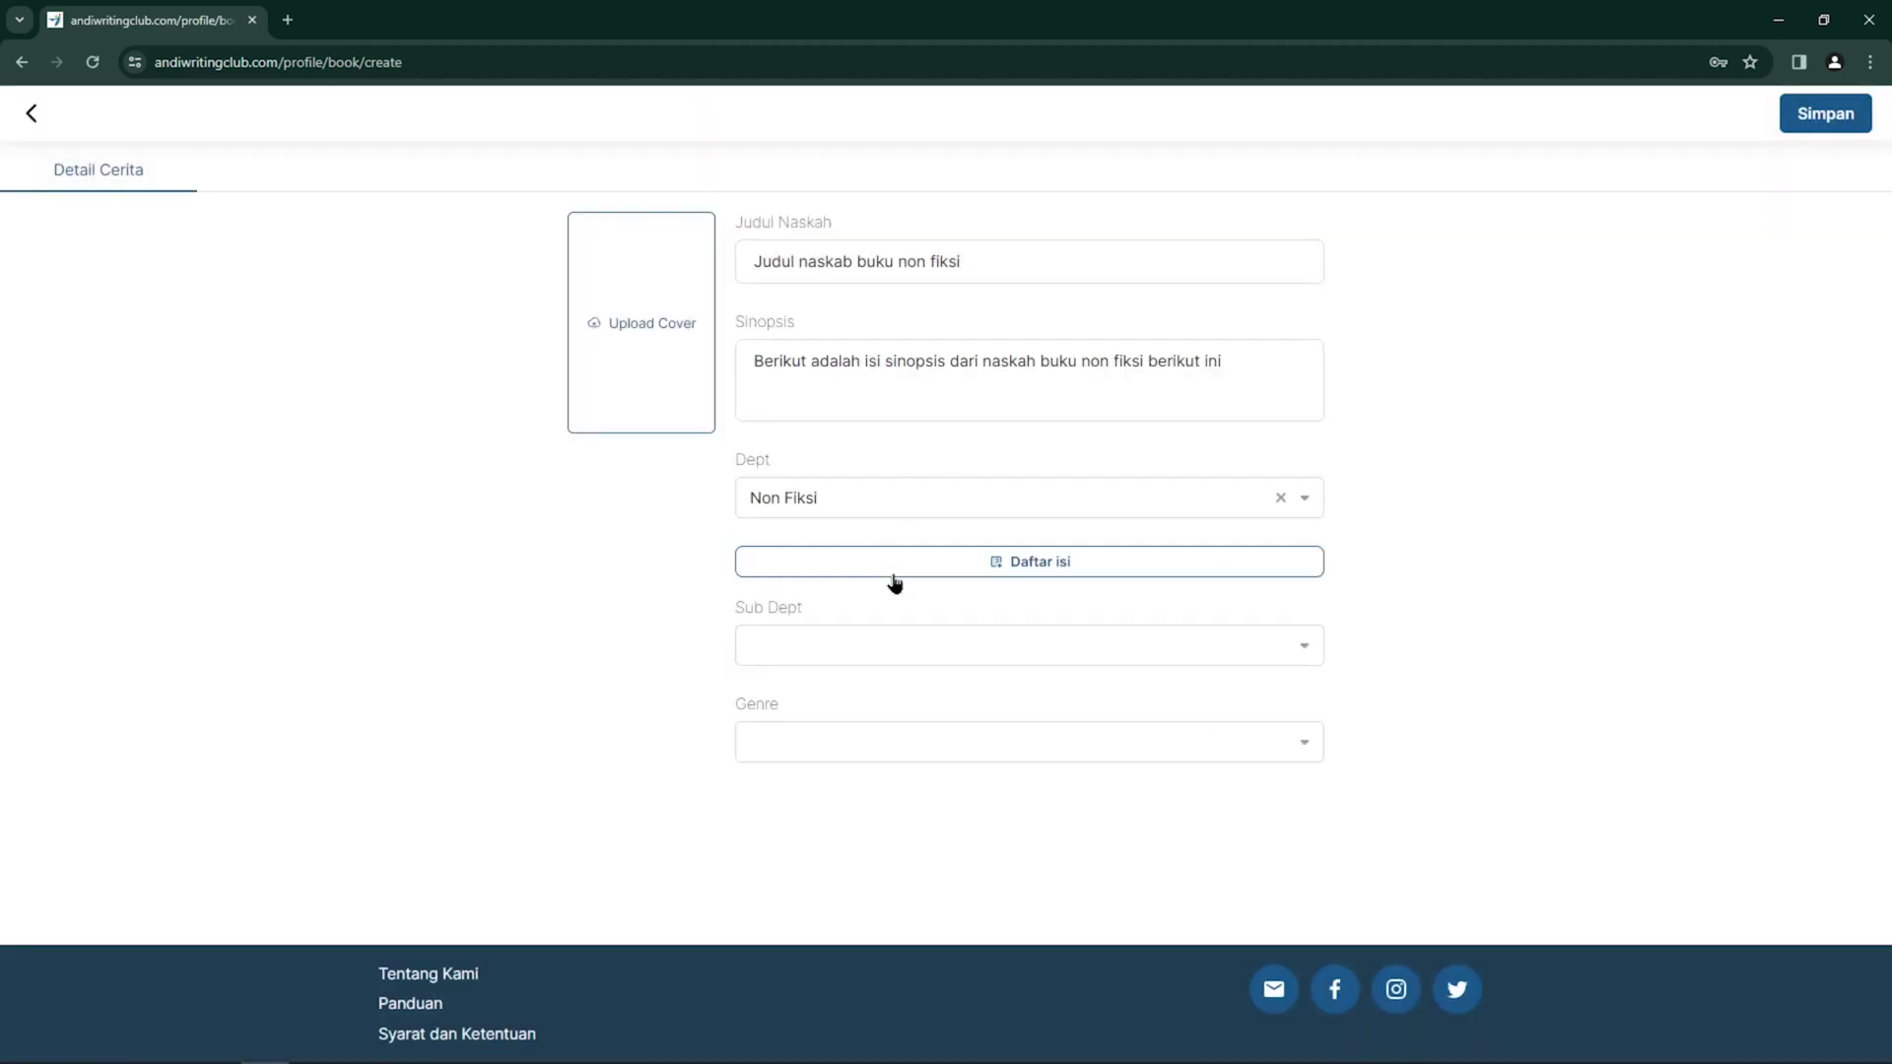
pyautogui.click(908, 646)
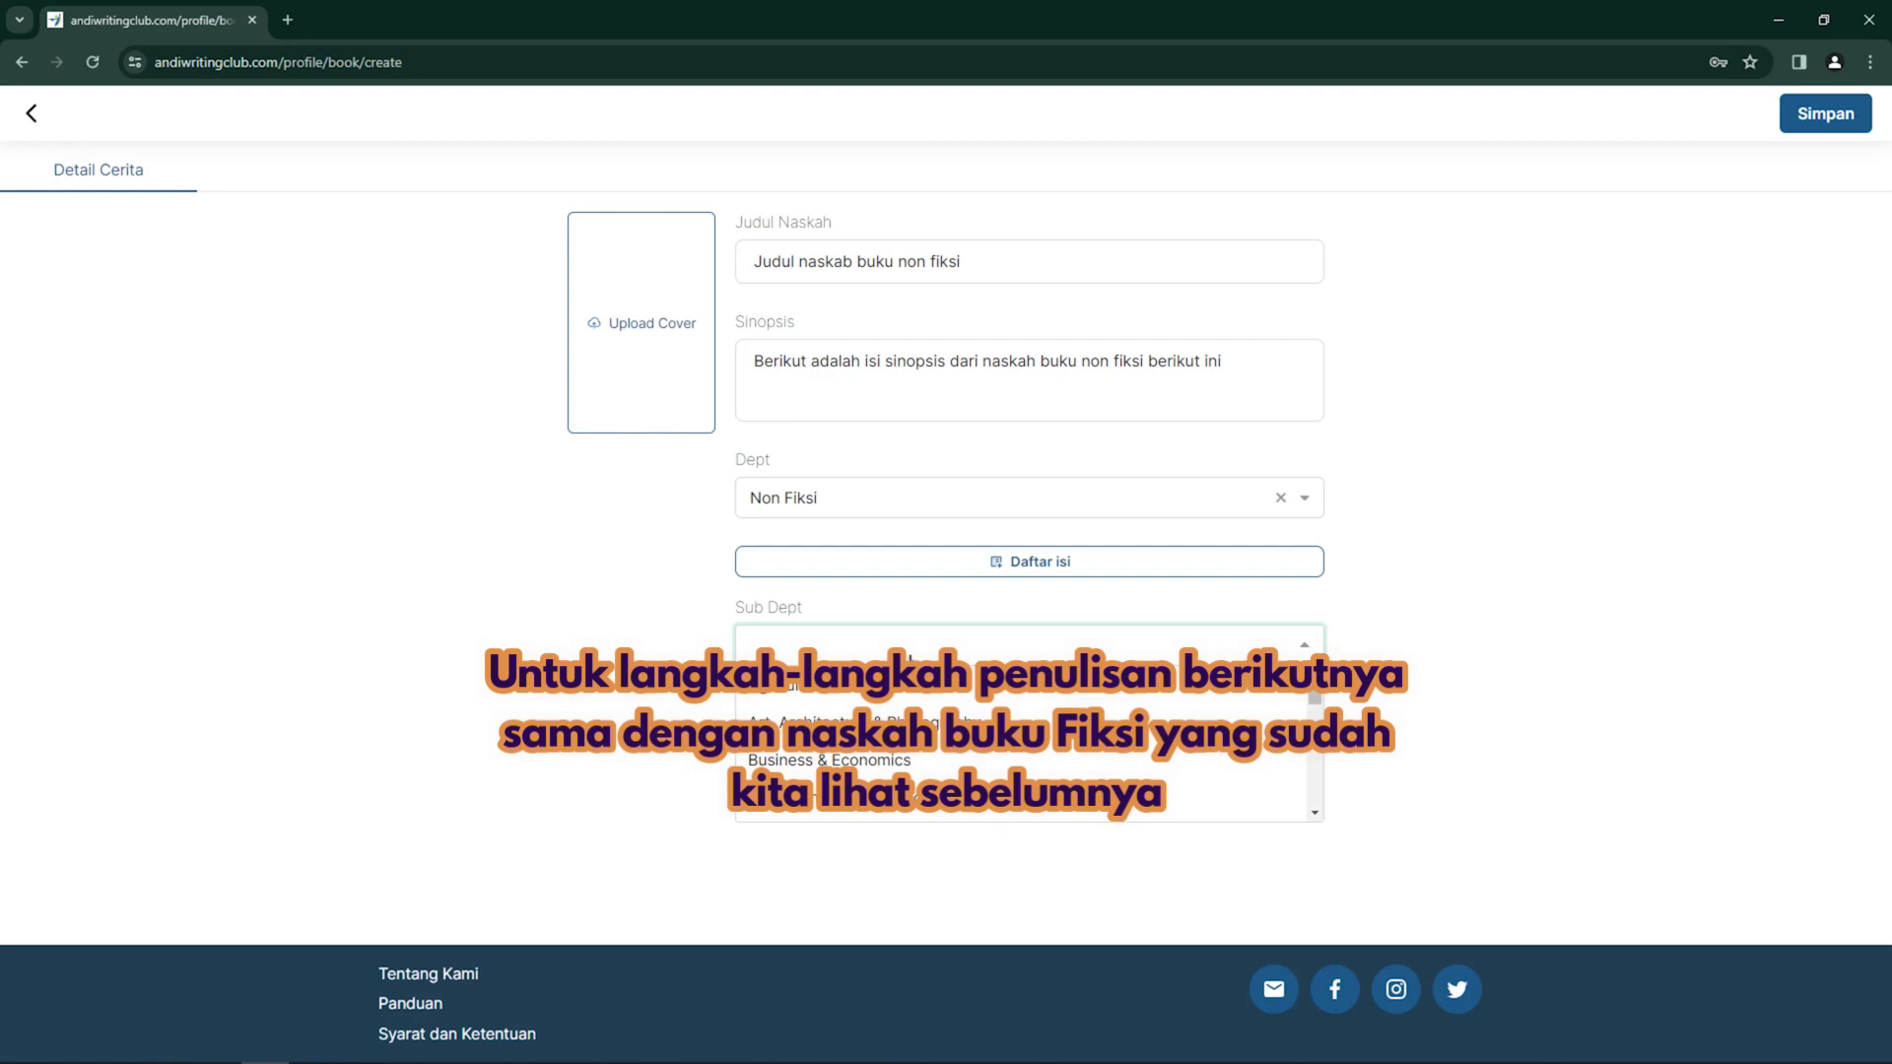
pyautogui.click(906, 694)
pyautogui.click(913, 750)
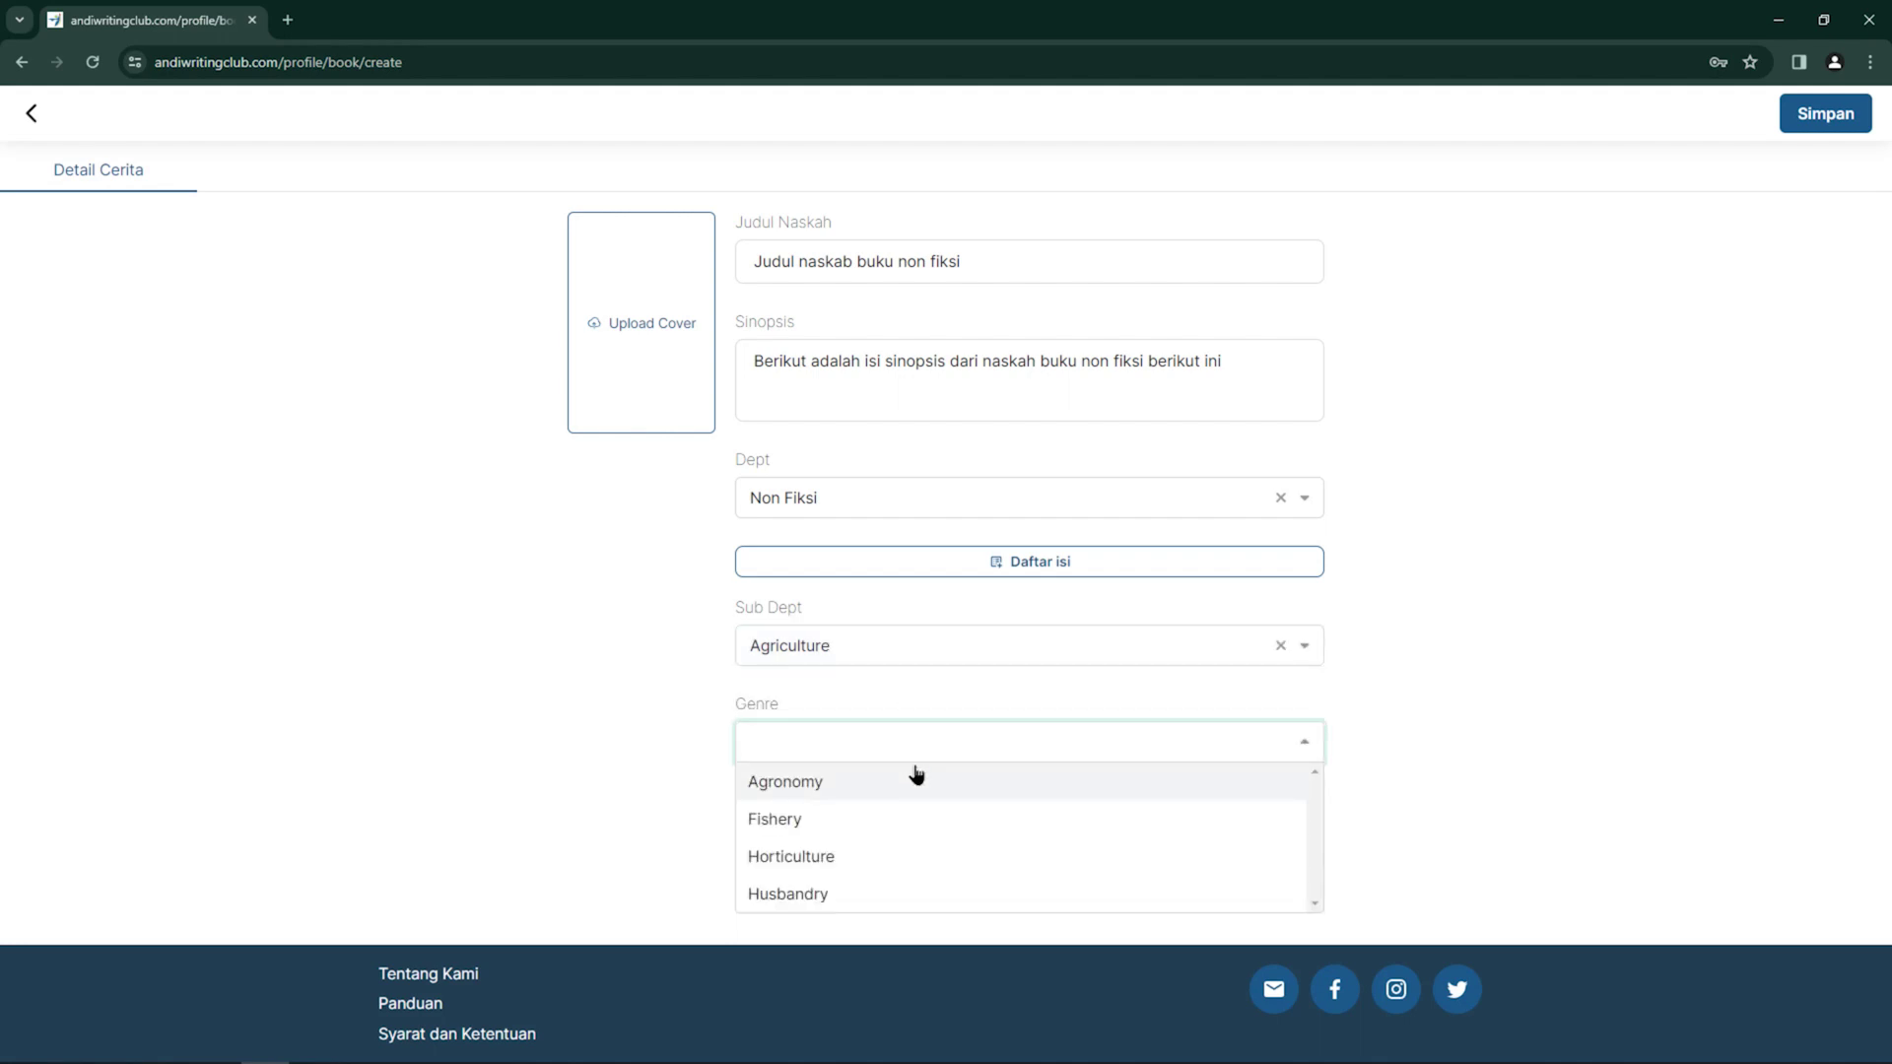
pyautogui.click(848, 785)
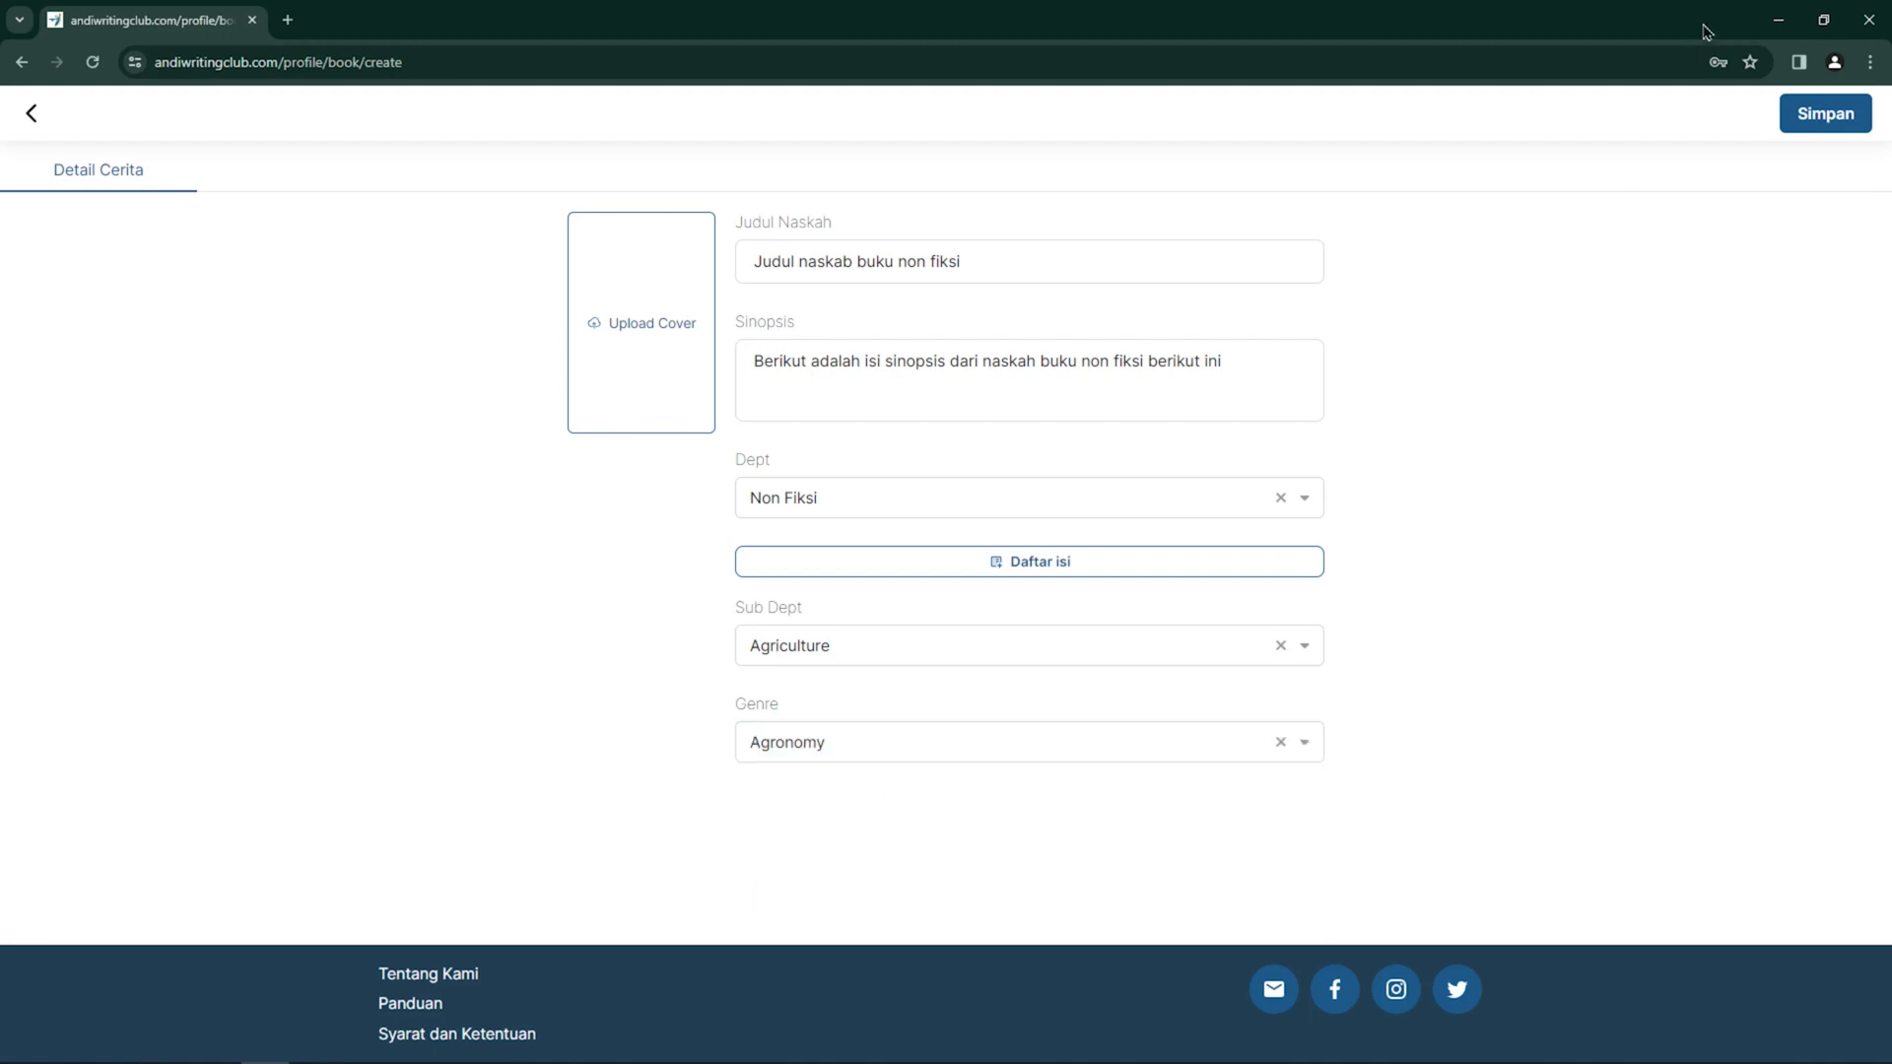
pyautogui.click(638, 332)
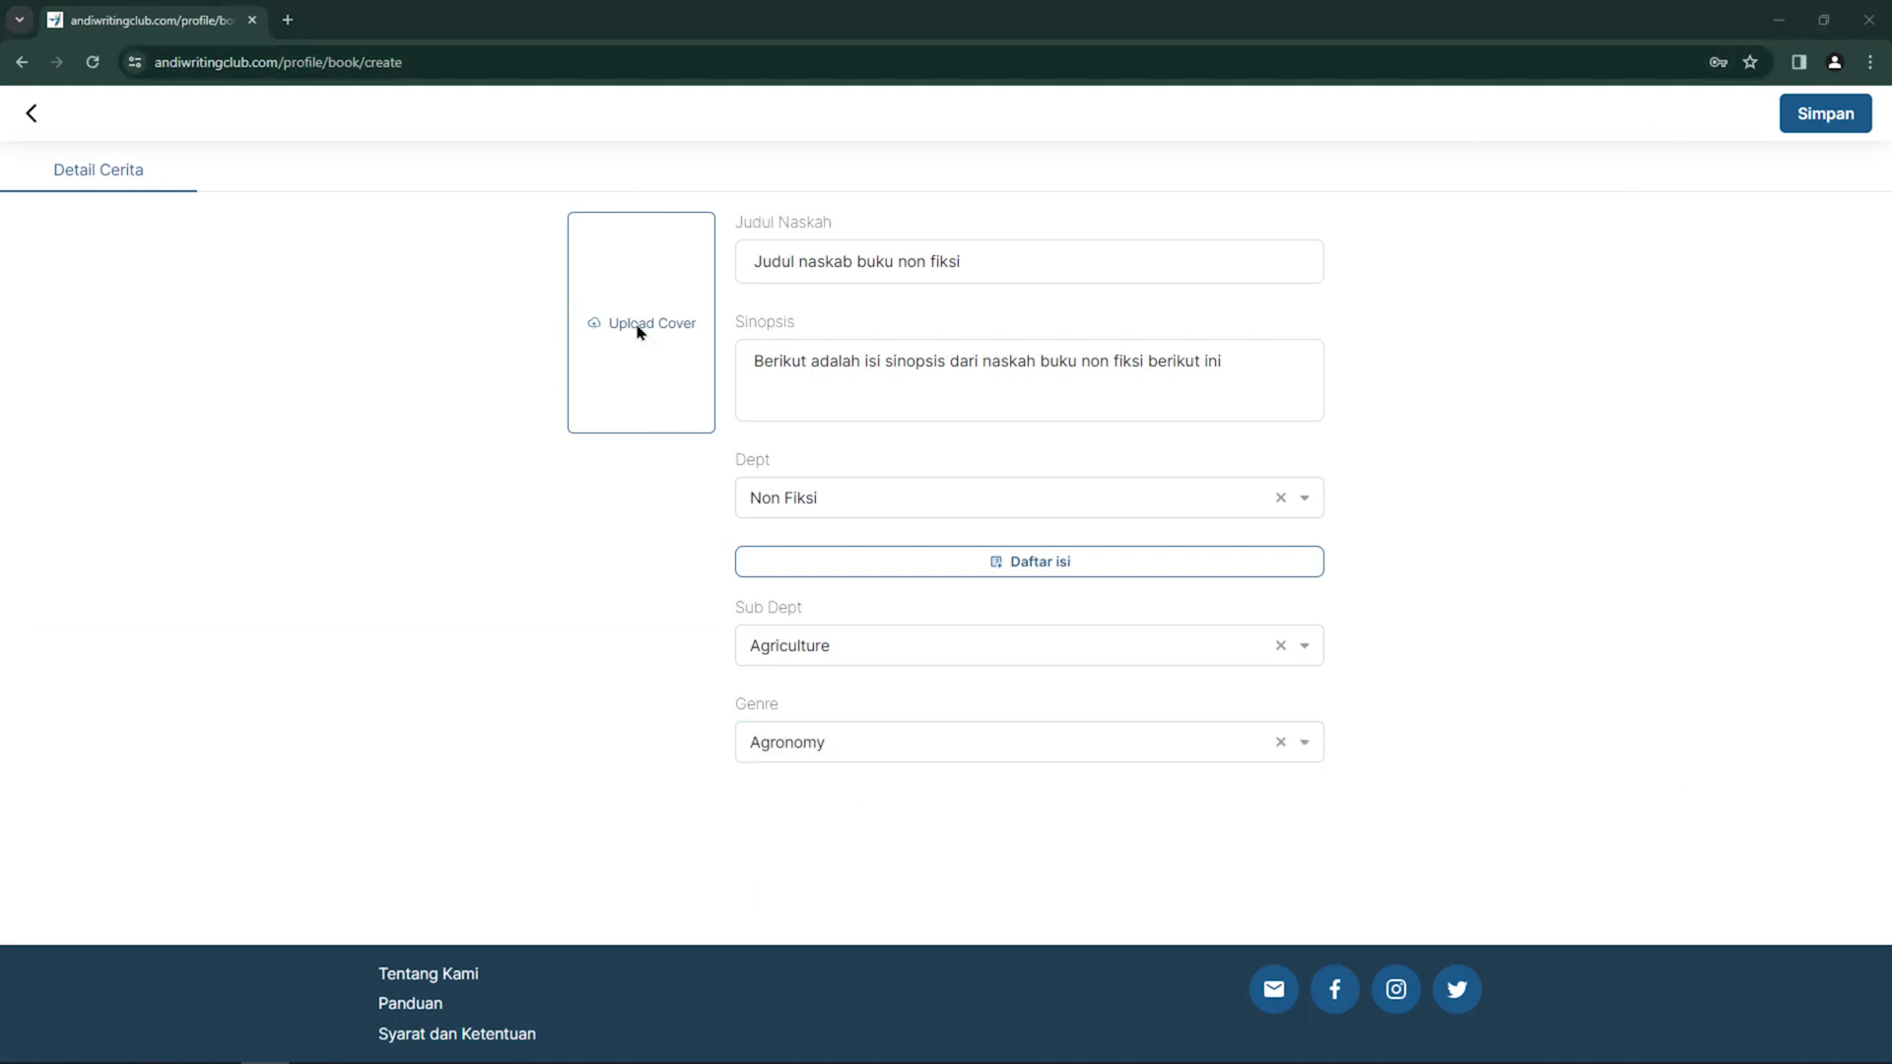
# Upload the Sample Cover image as the book cover and save the manuscript
pyautogui.click(469, 166)
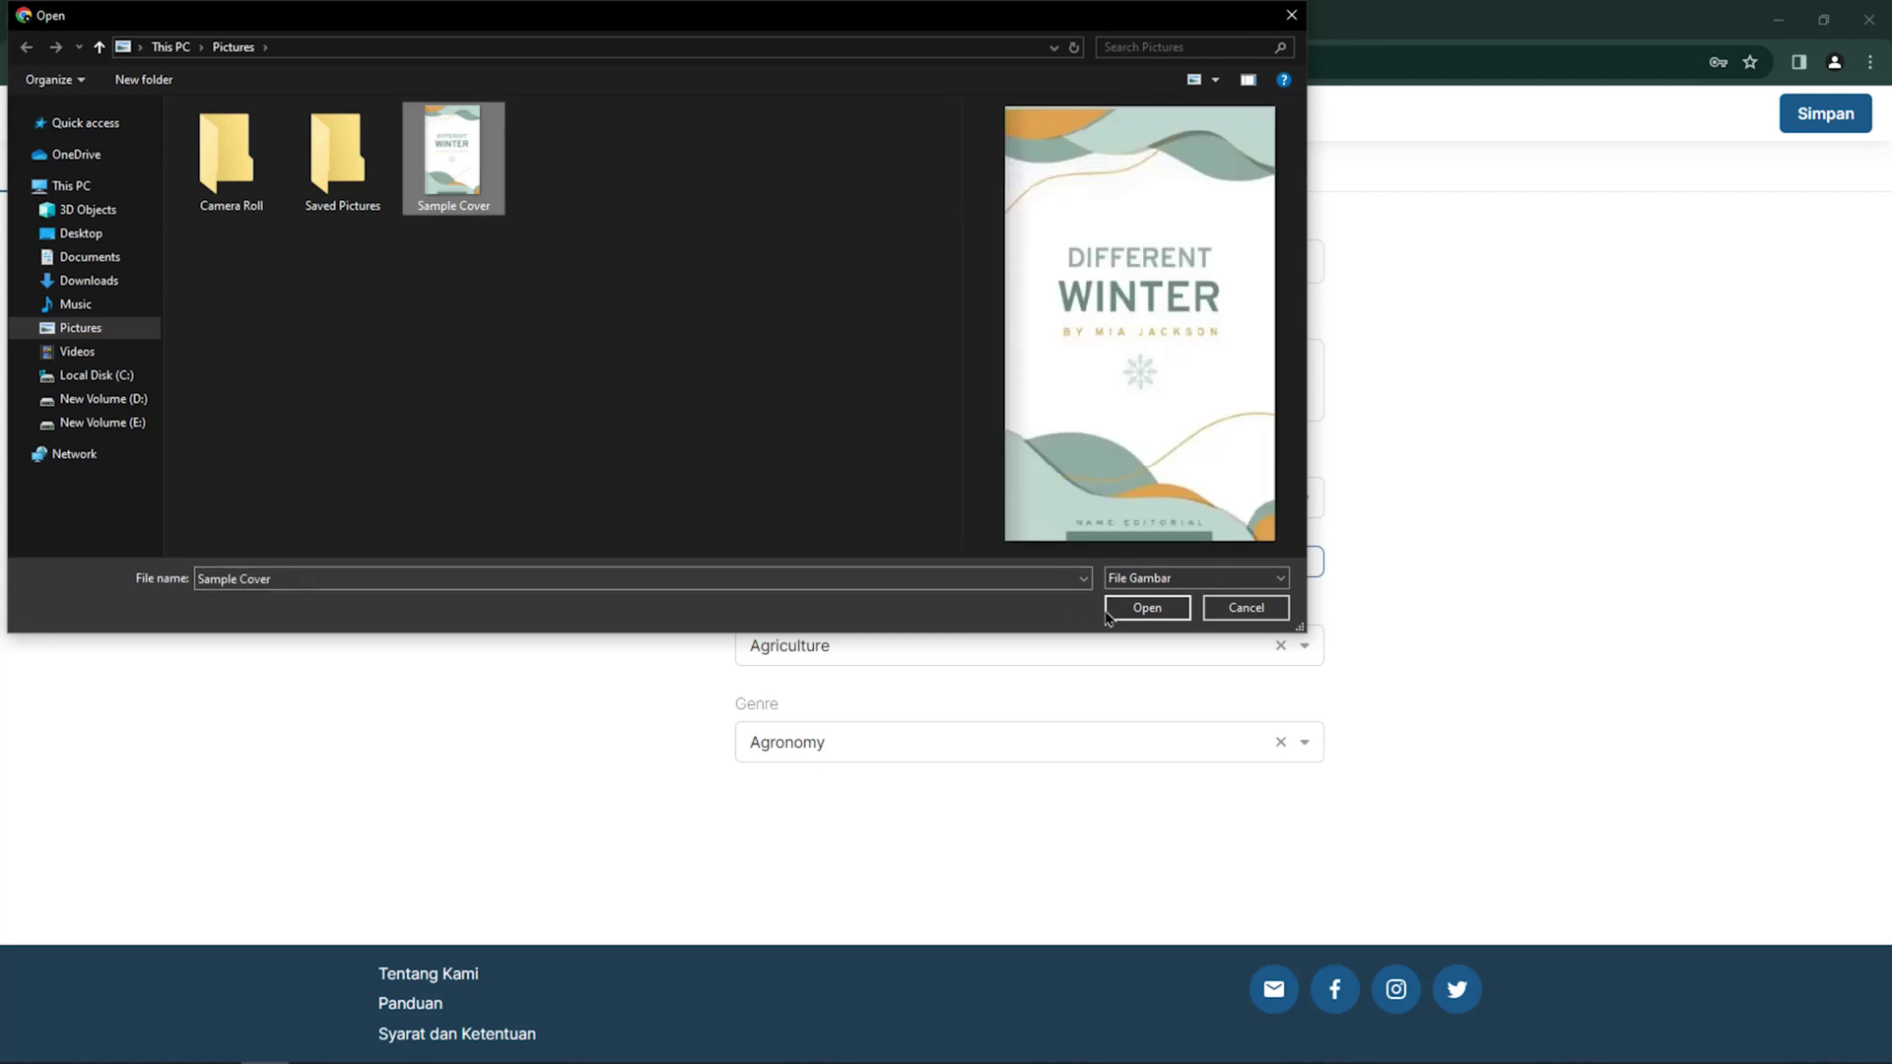
pyautogui.click(1148, 608)
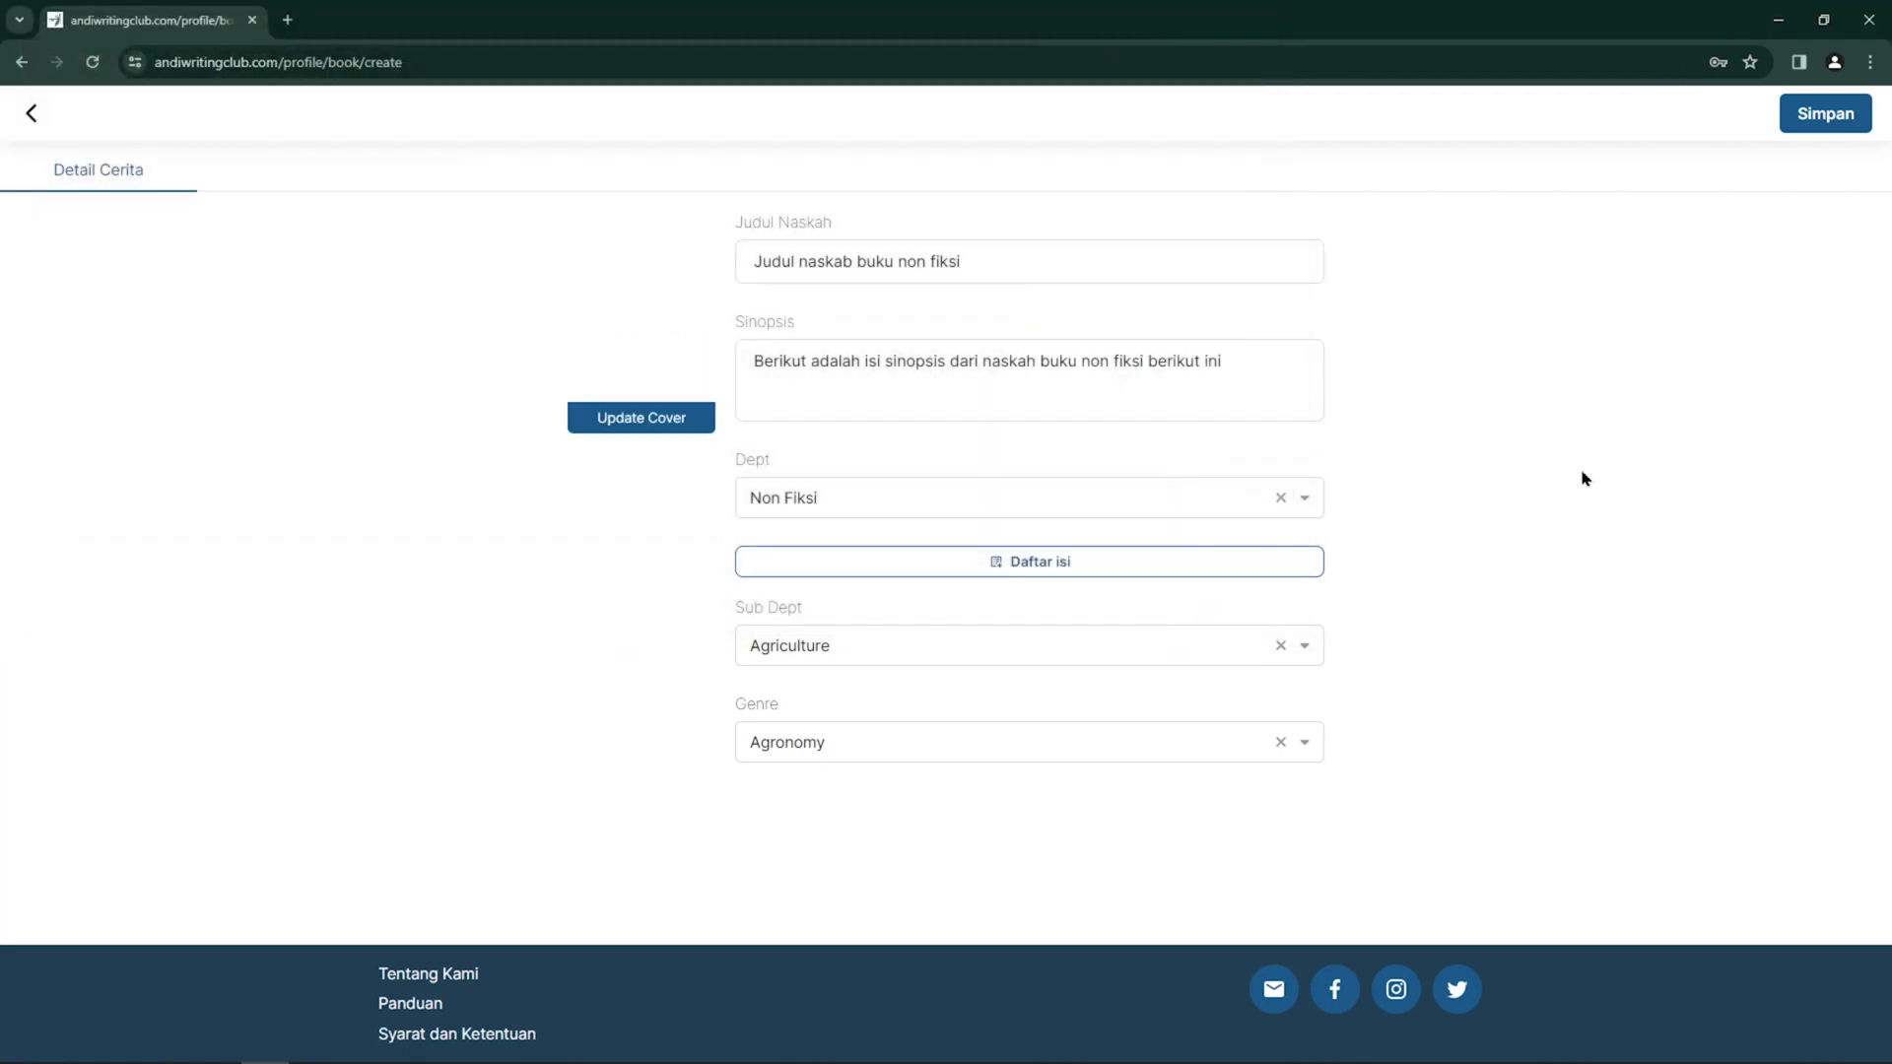
pyautogui.click(1819, 123)
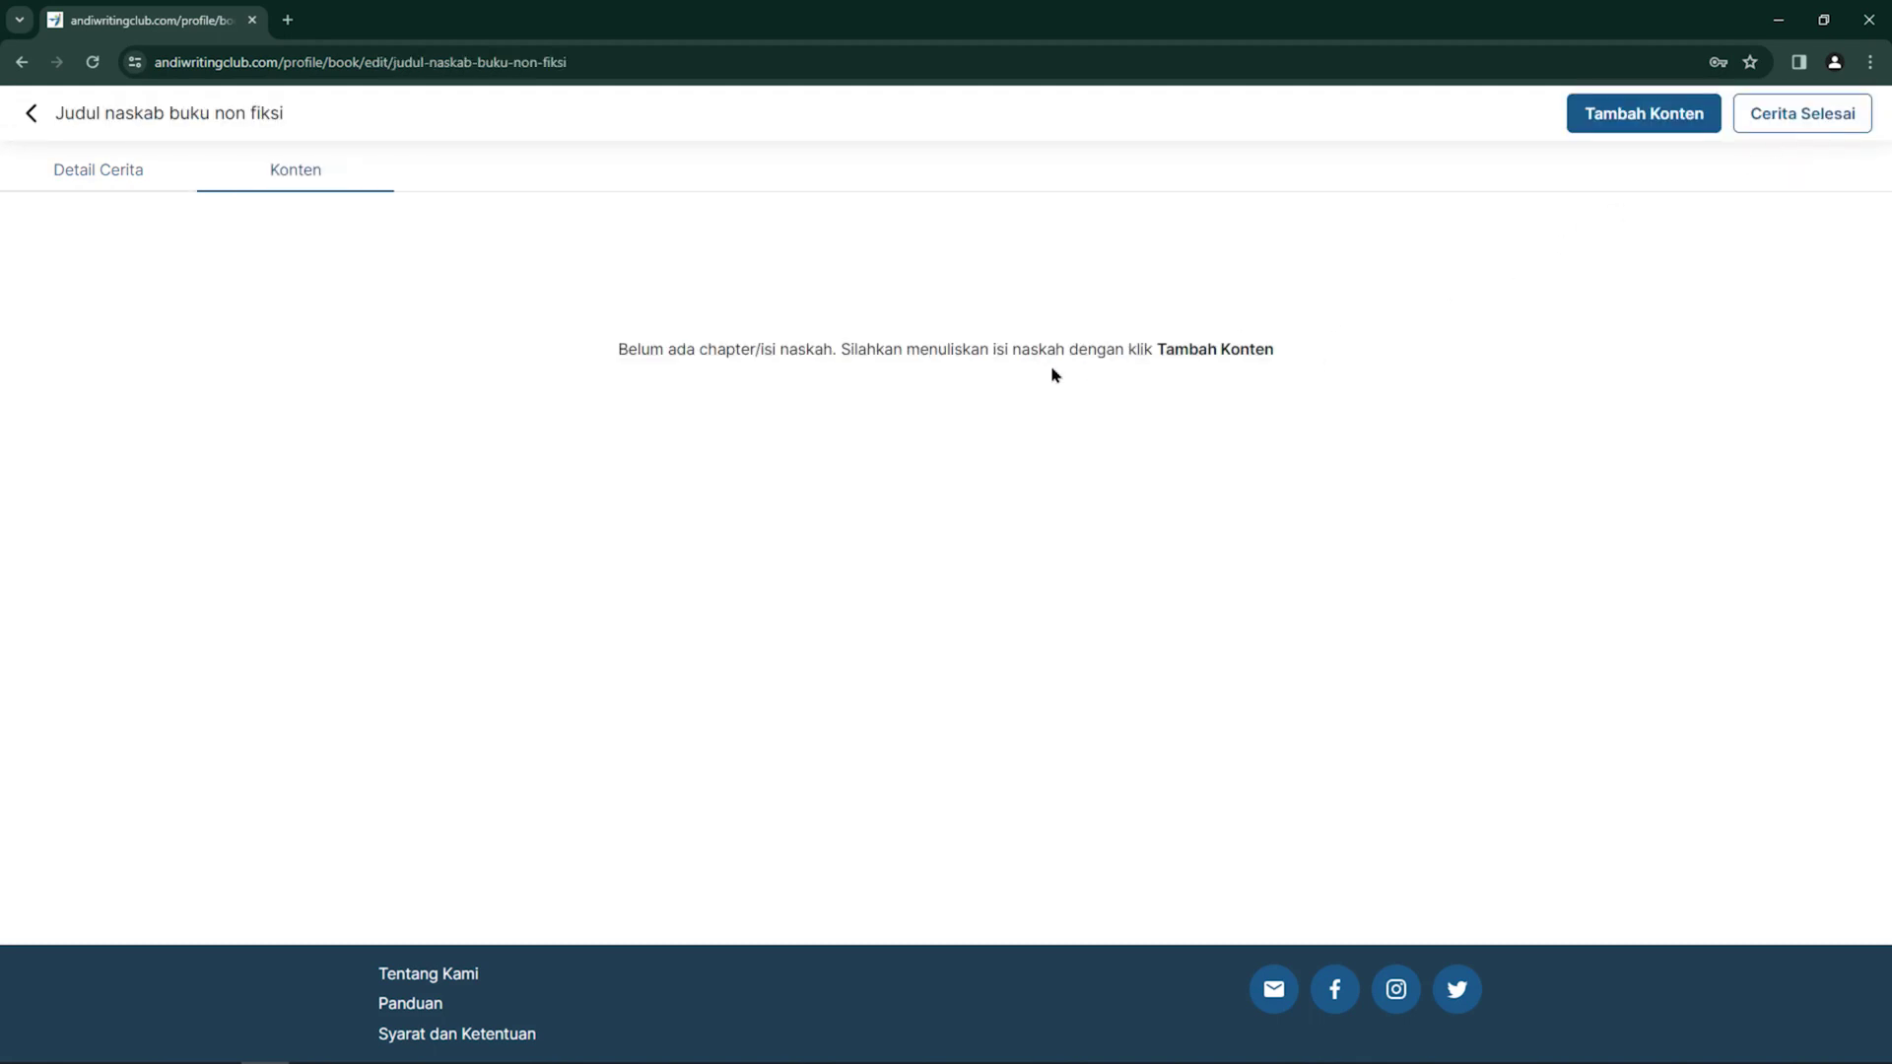
pyautogui.click(1653, 122)
# Save chapter 'Judul Bab Satu Naskah Buku Non Fiksi' with its content text as a draft
pyautogui.click(557, 215)
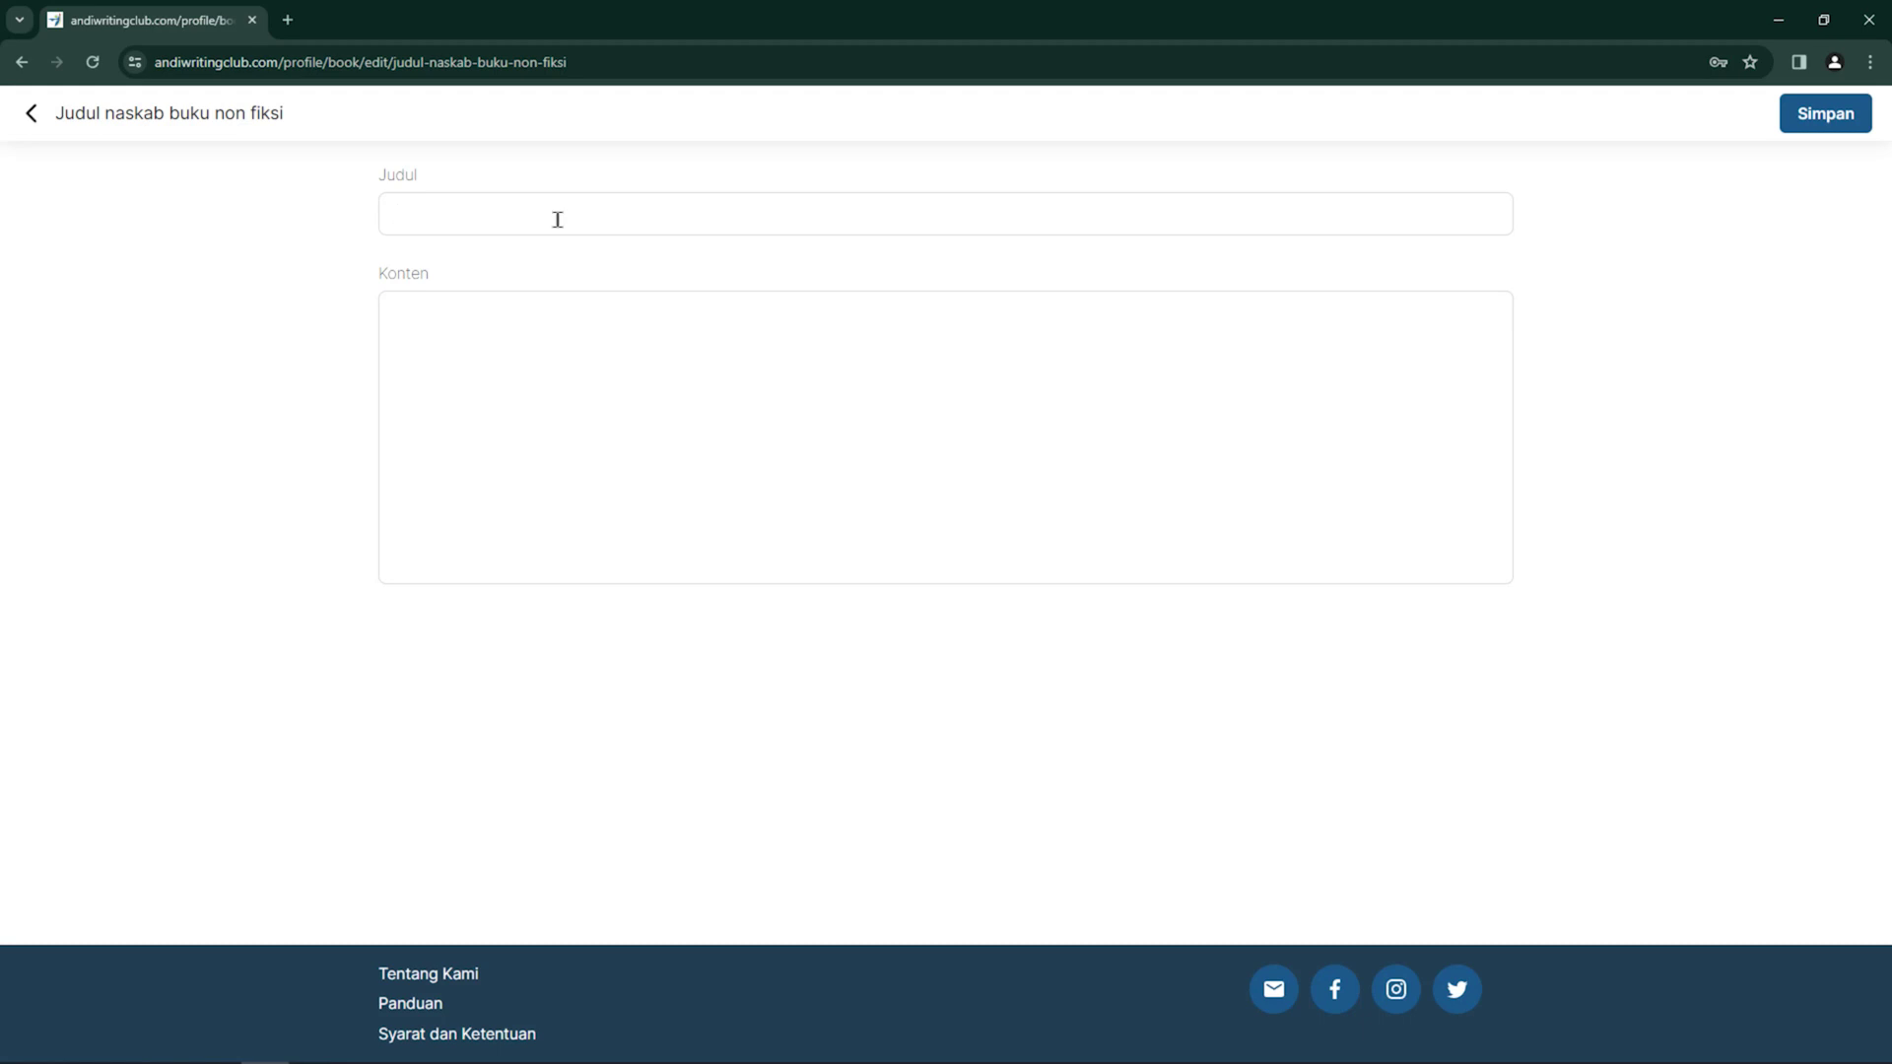
pyautogui.write('Judul Bab Satu Naskah Buku')
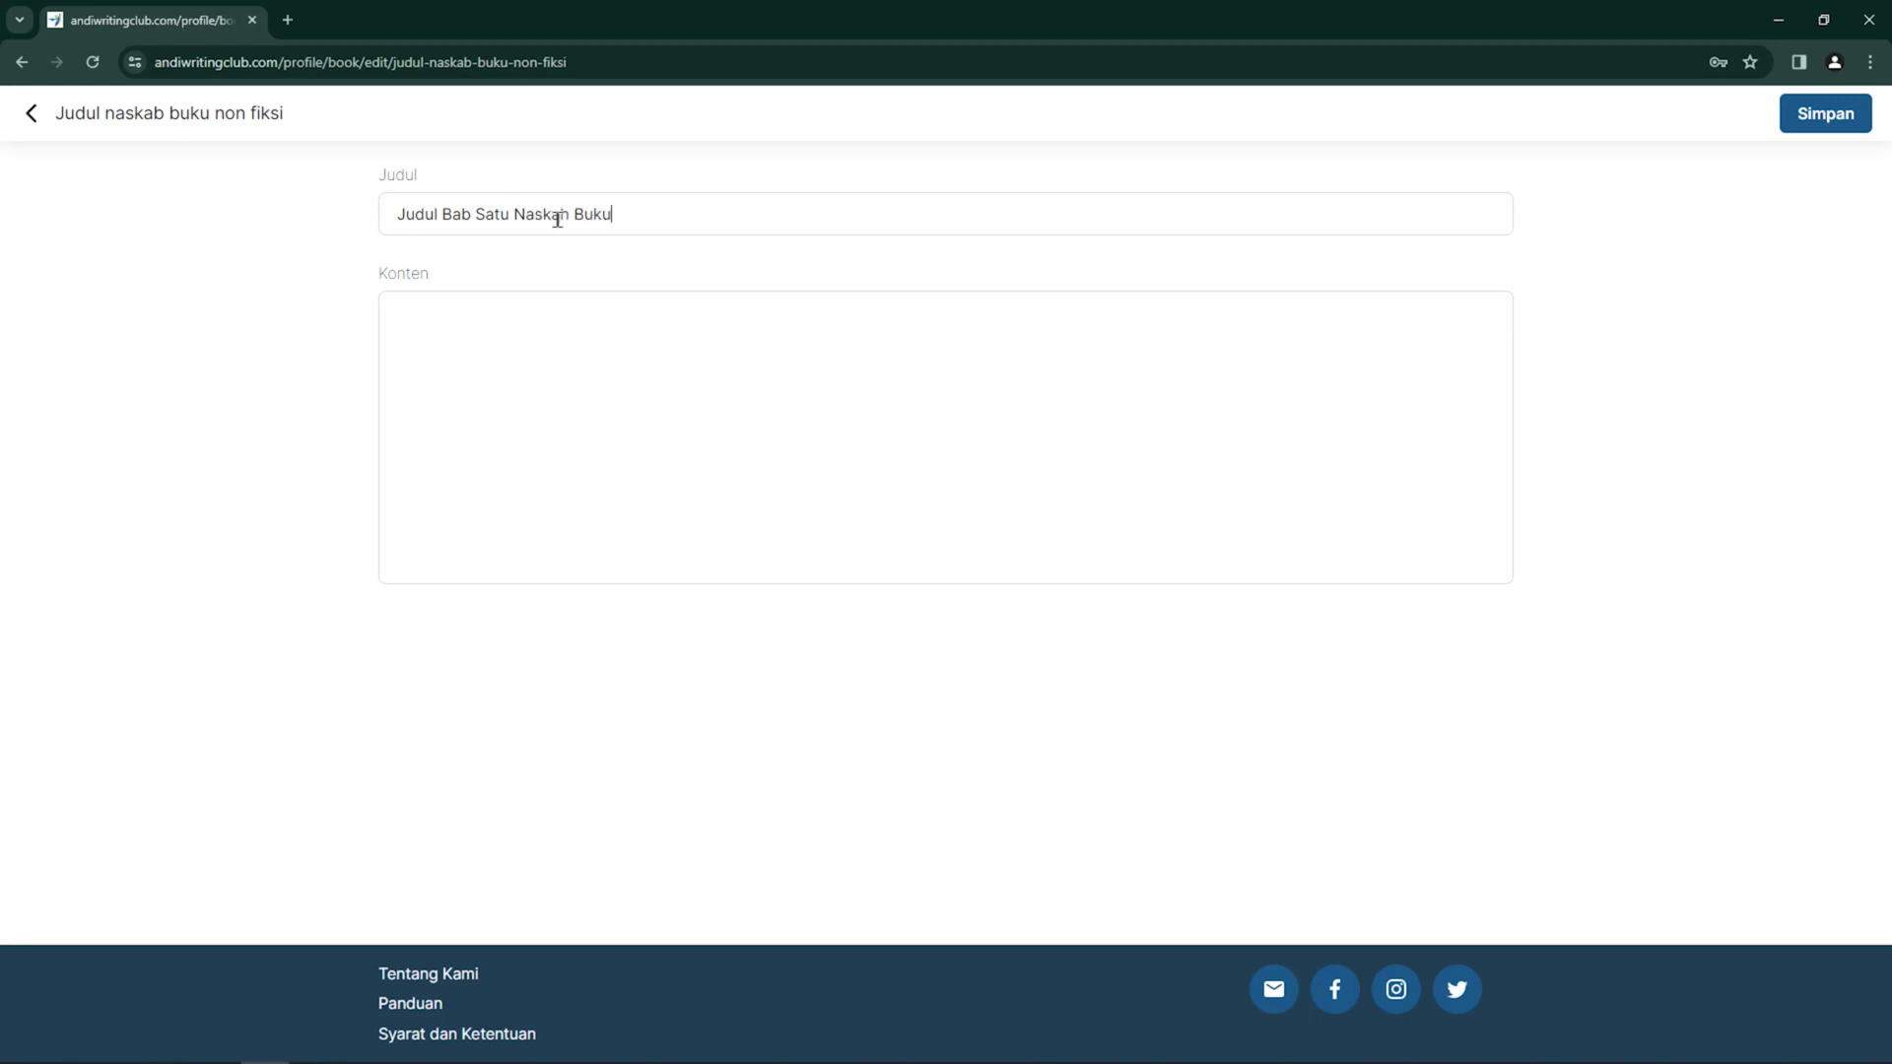
pyautogui.write(' Non Fiksi')
pyautogui.click(572, 305)
pyautogui.write('Berikut ad')
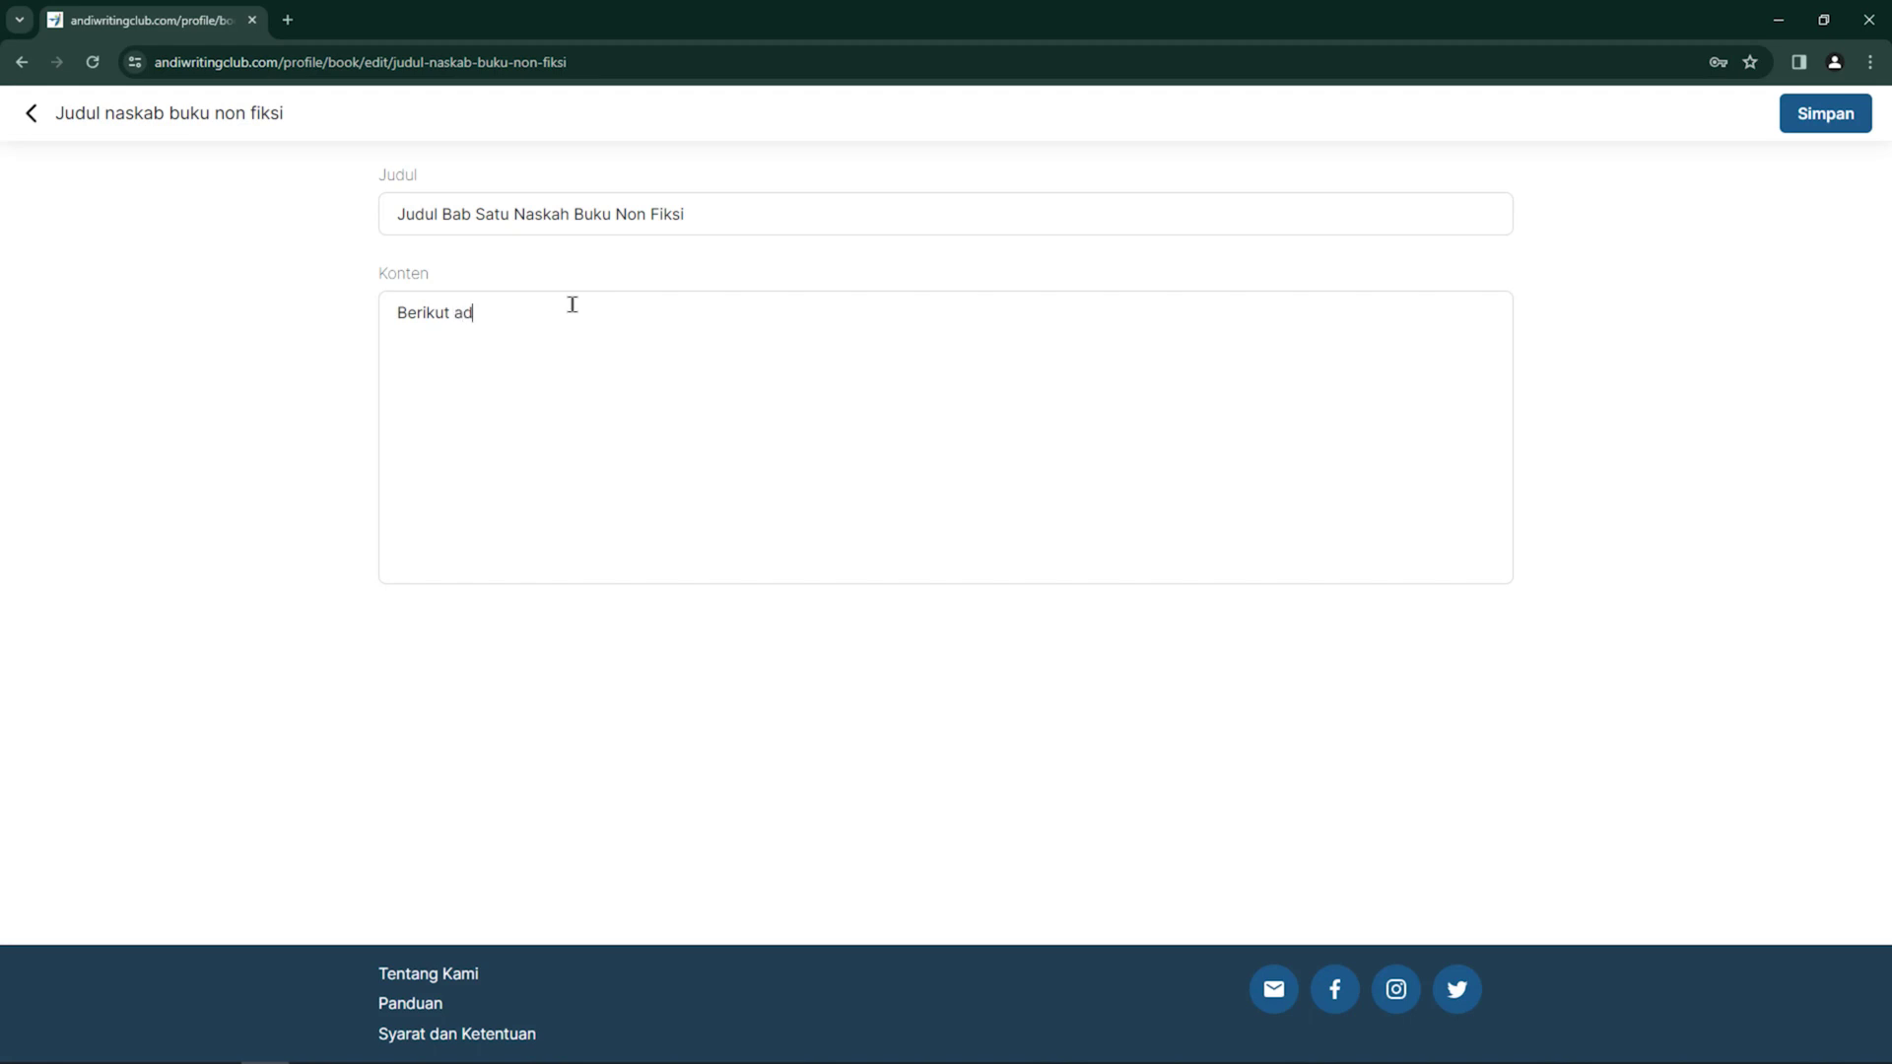
pyautogui.write('alah isi konten dari bab satu bukunon fiksi berikut ini.')
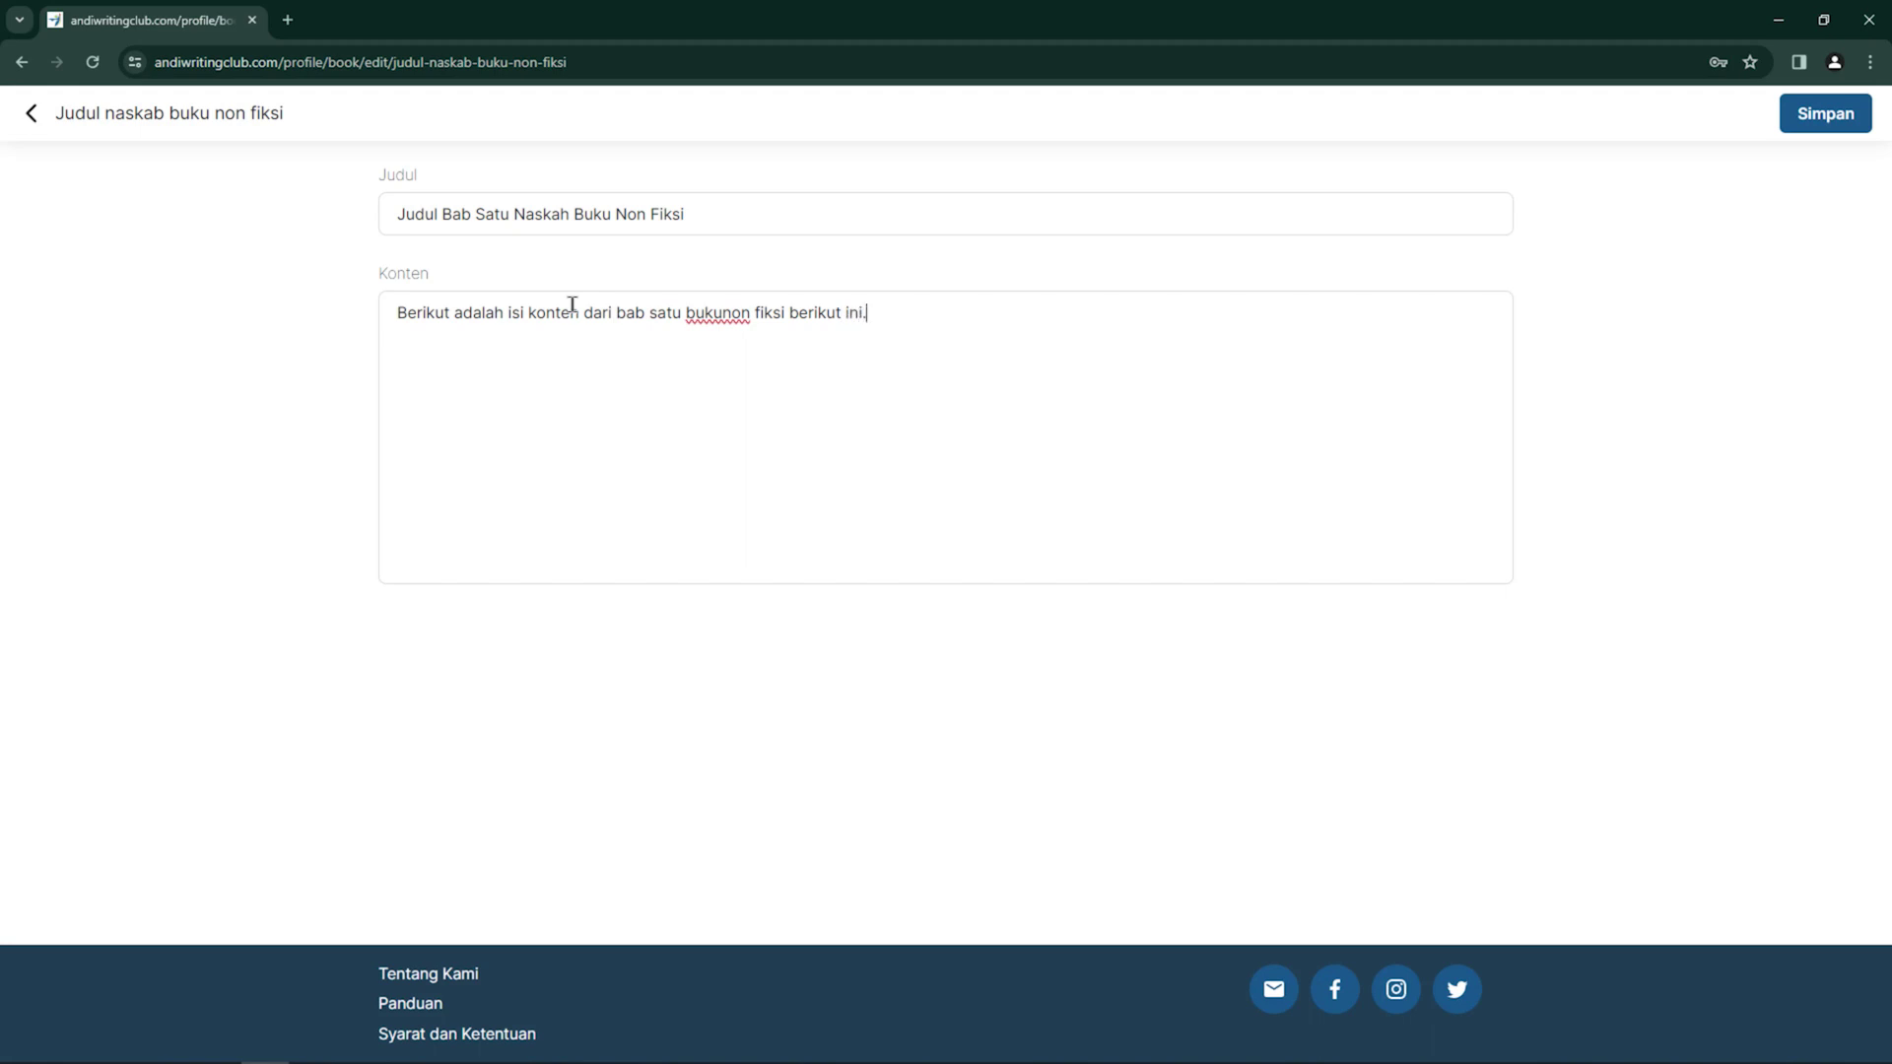
pyautogui.click(1830, 120)
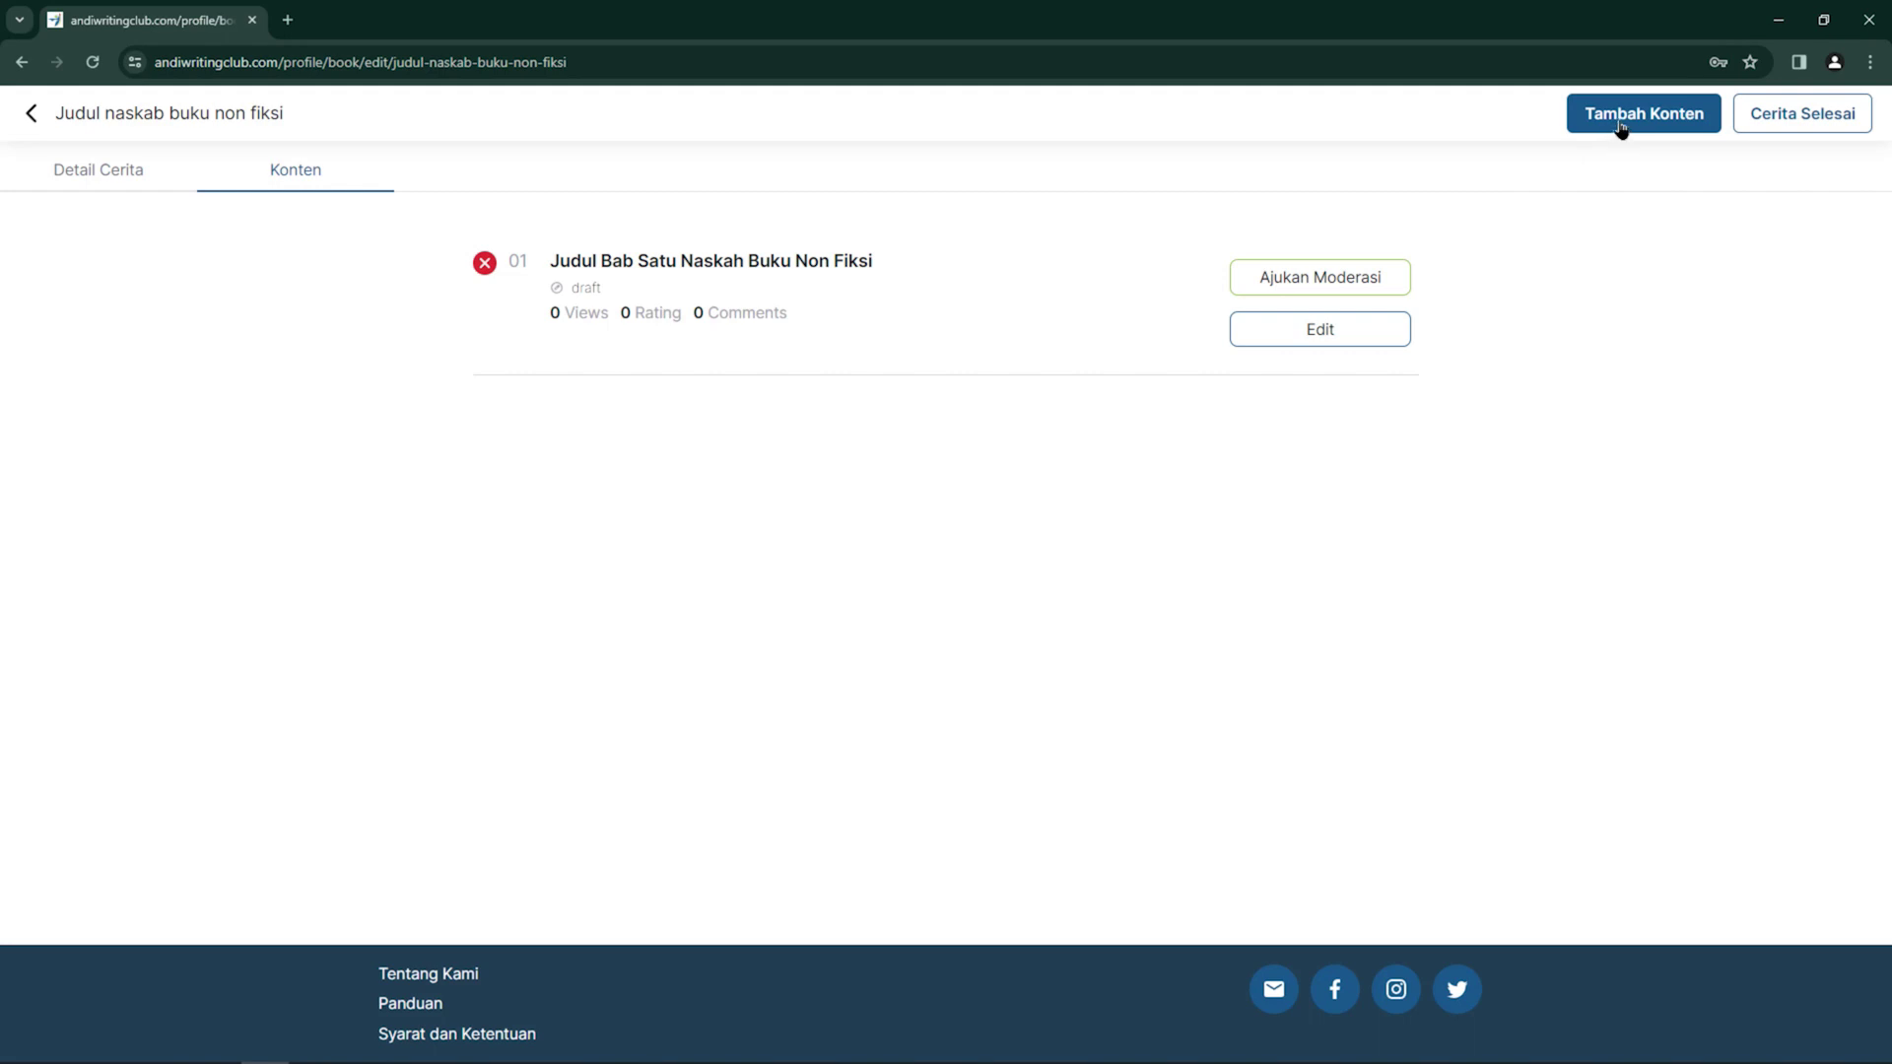
pyautogui.click(1620, 127)
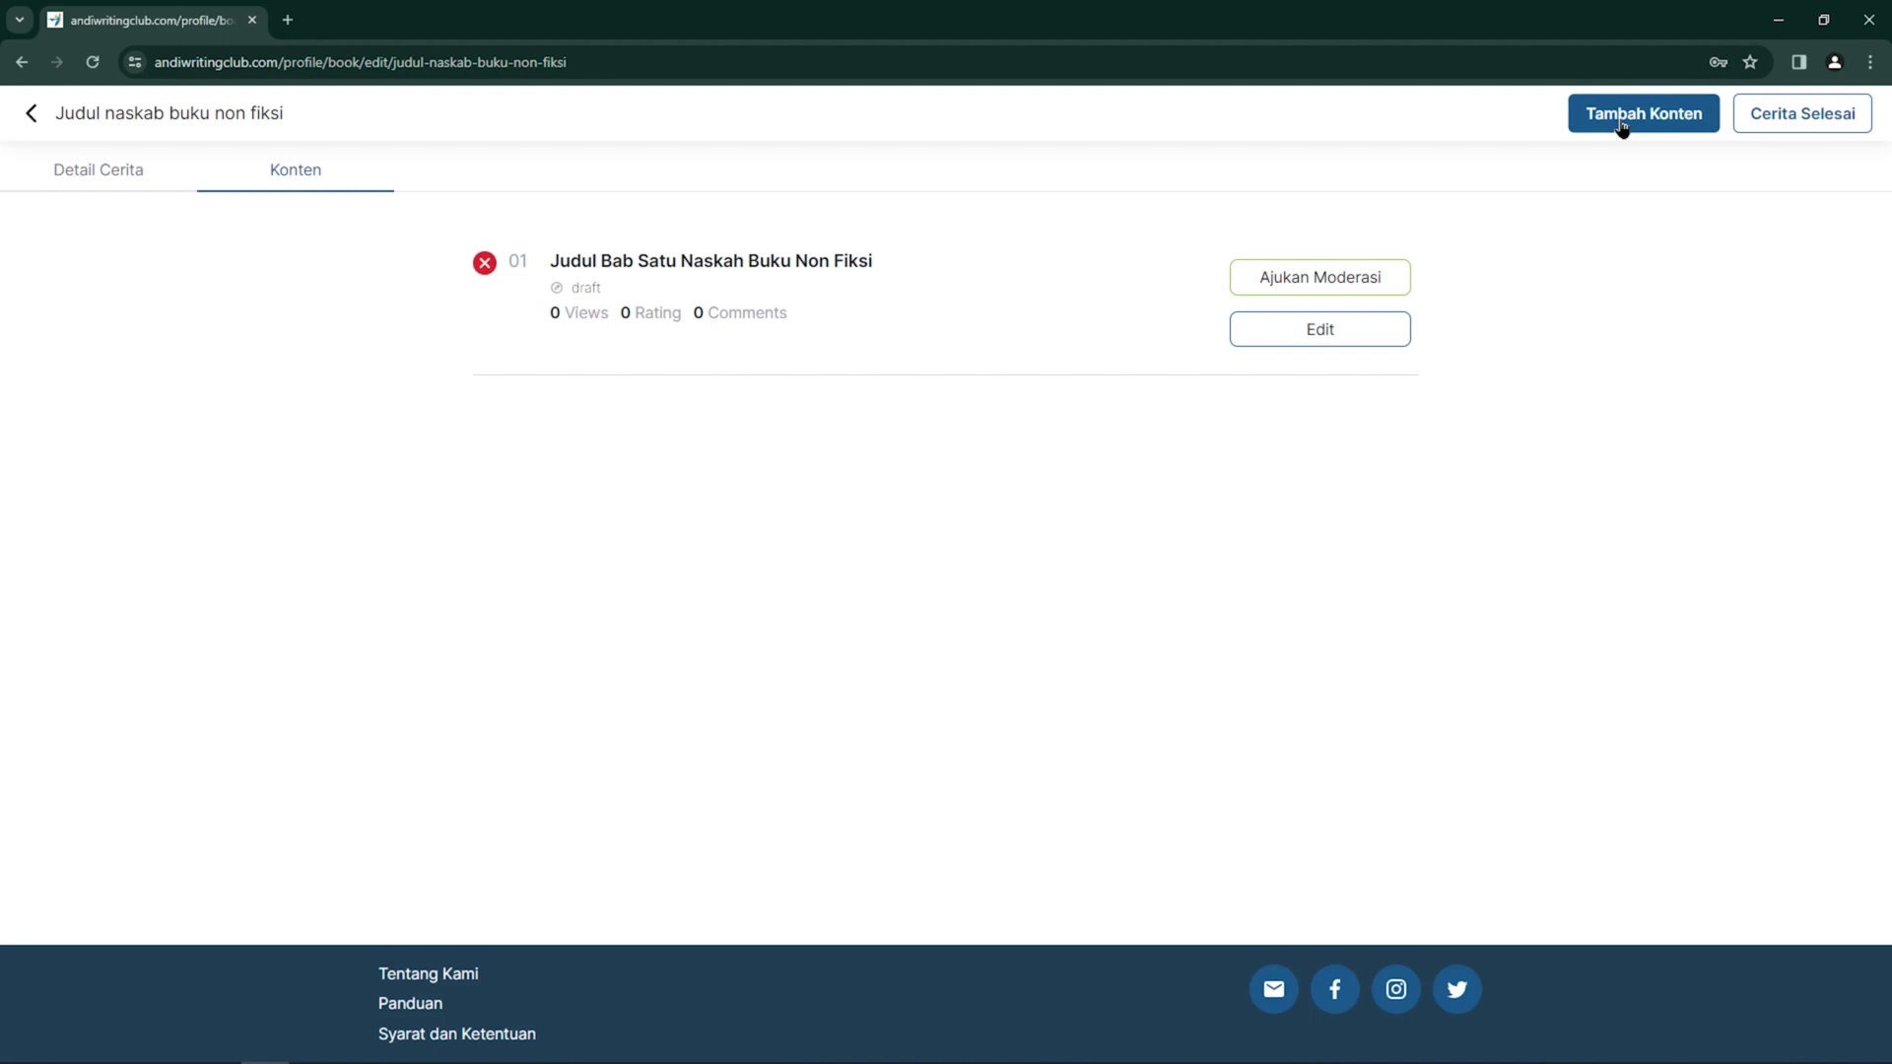
# Save chapter 'Judul Bab Kedua dari Naskah Buku Non Fiksi' with its content text, fixing the 'Judl' typo
pyautogui.click(820, 216)
pyautogui.write('Judl Bab Kedua dari Naskah Buku Non Fiksi')
pyautogui.click(423, 214)
pyautogui.write('u')
pyautogui.click(519, 325)
pyautogui.write('I')
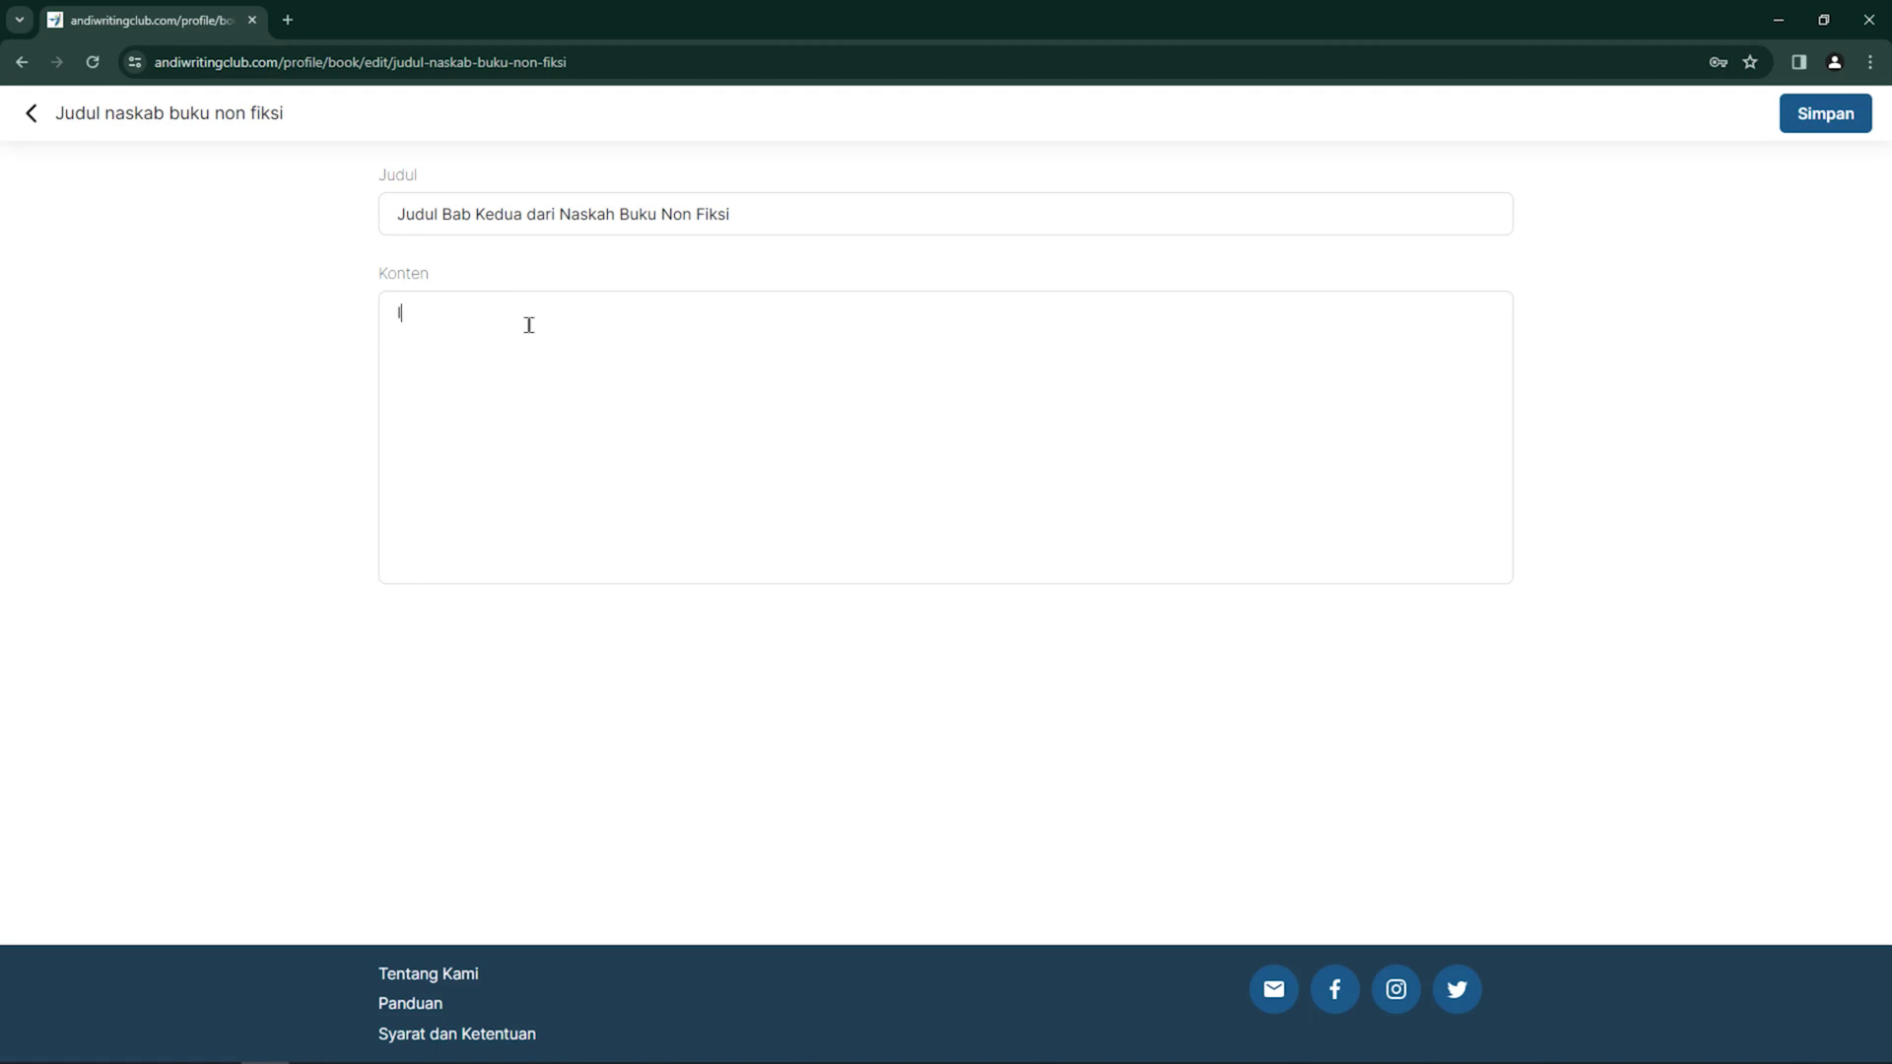
pyautogui.write('si naskah buku untuk bab kedu')
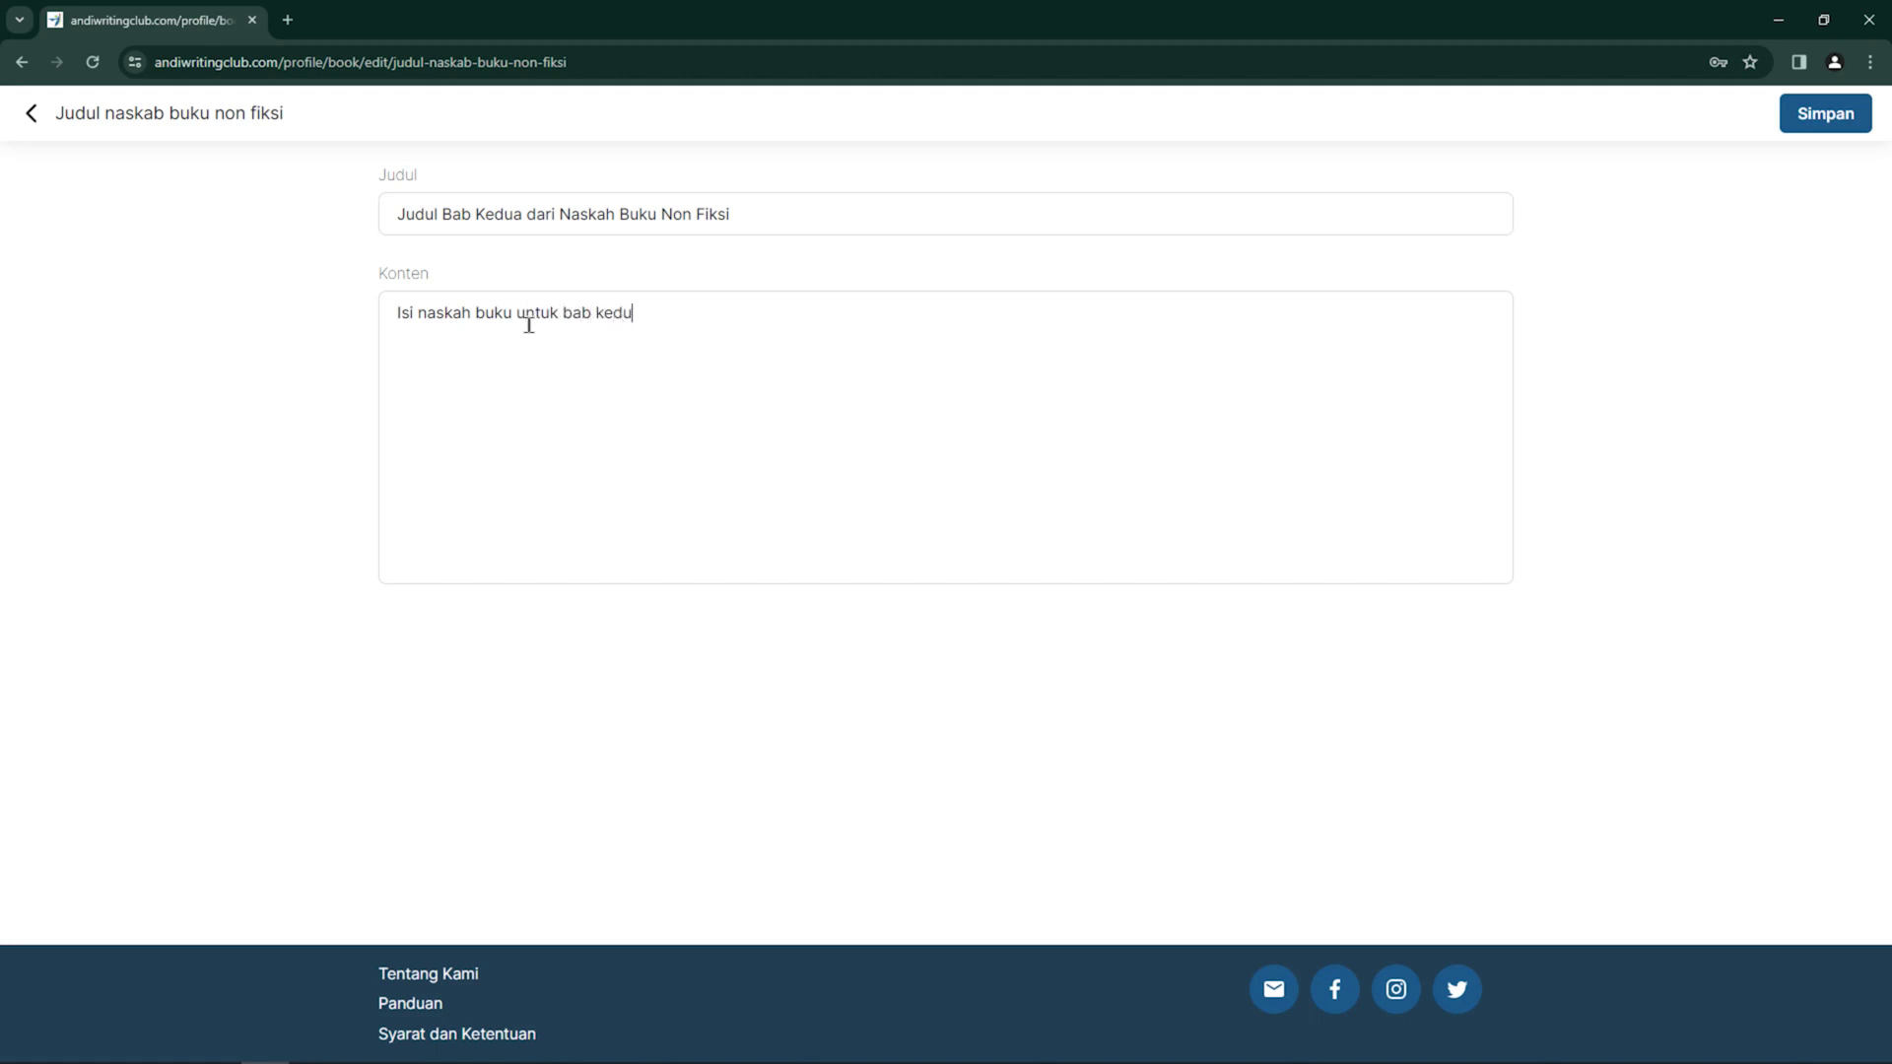
pyautogui.write('a buku non fiksi contohnya adalah s')
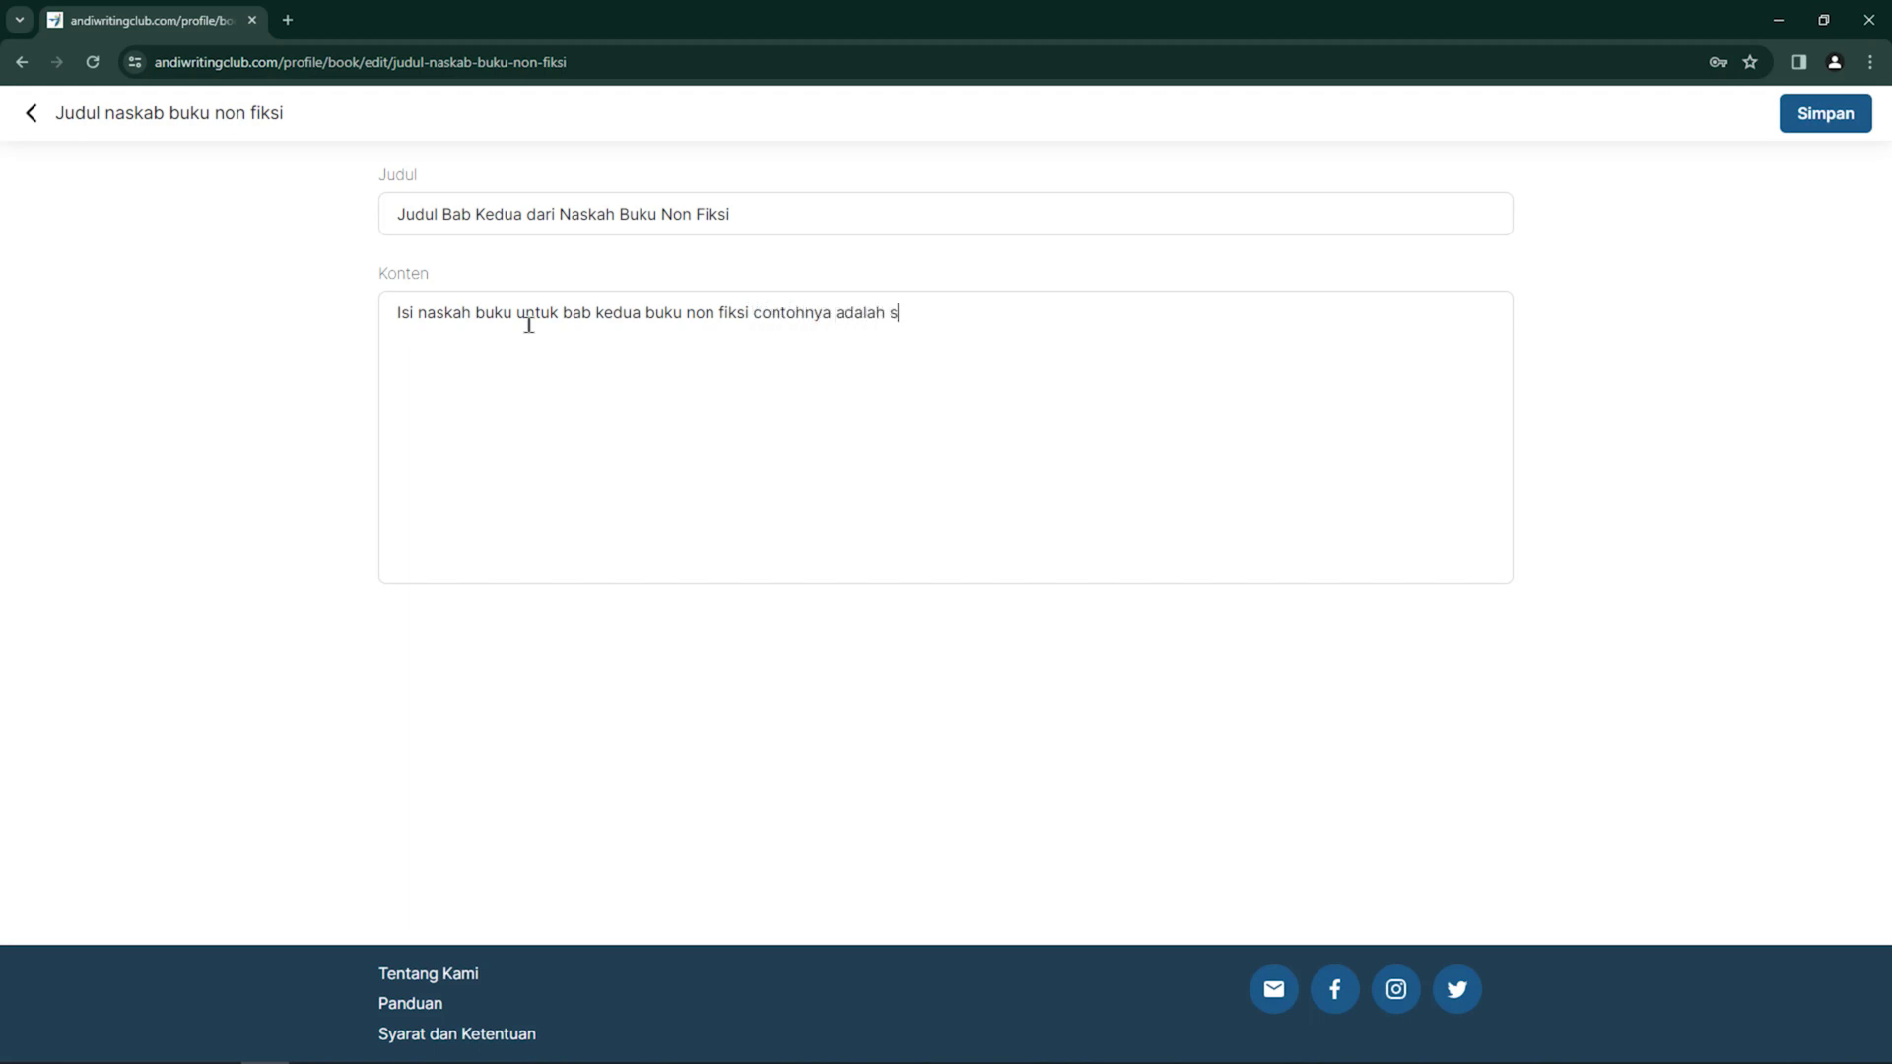
pyautogui.write('ebagai berikut ini.')
pyautogui.click(1831, 116)
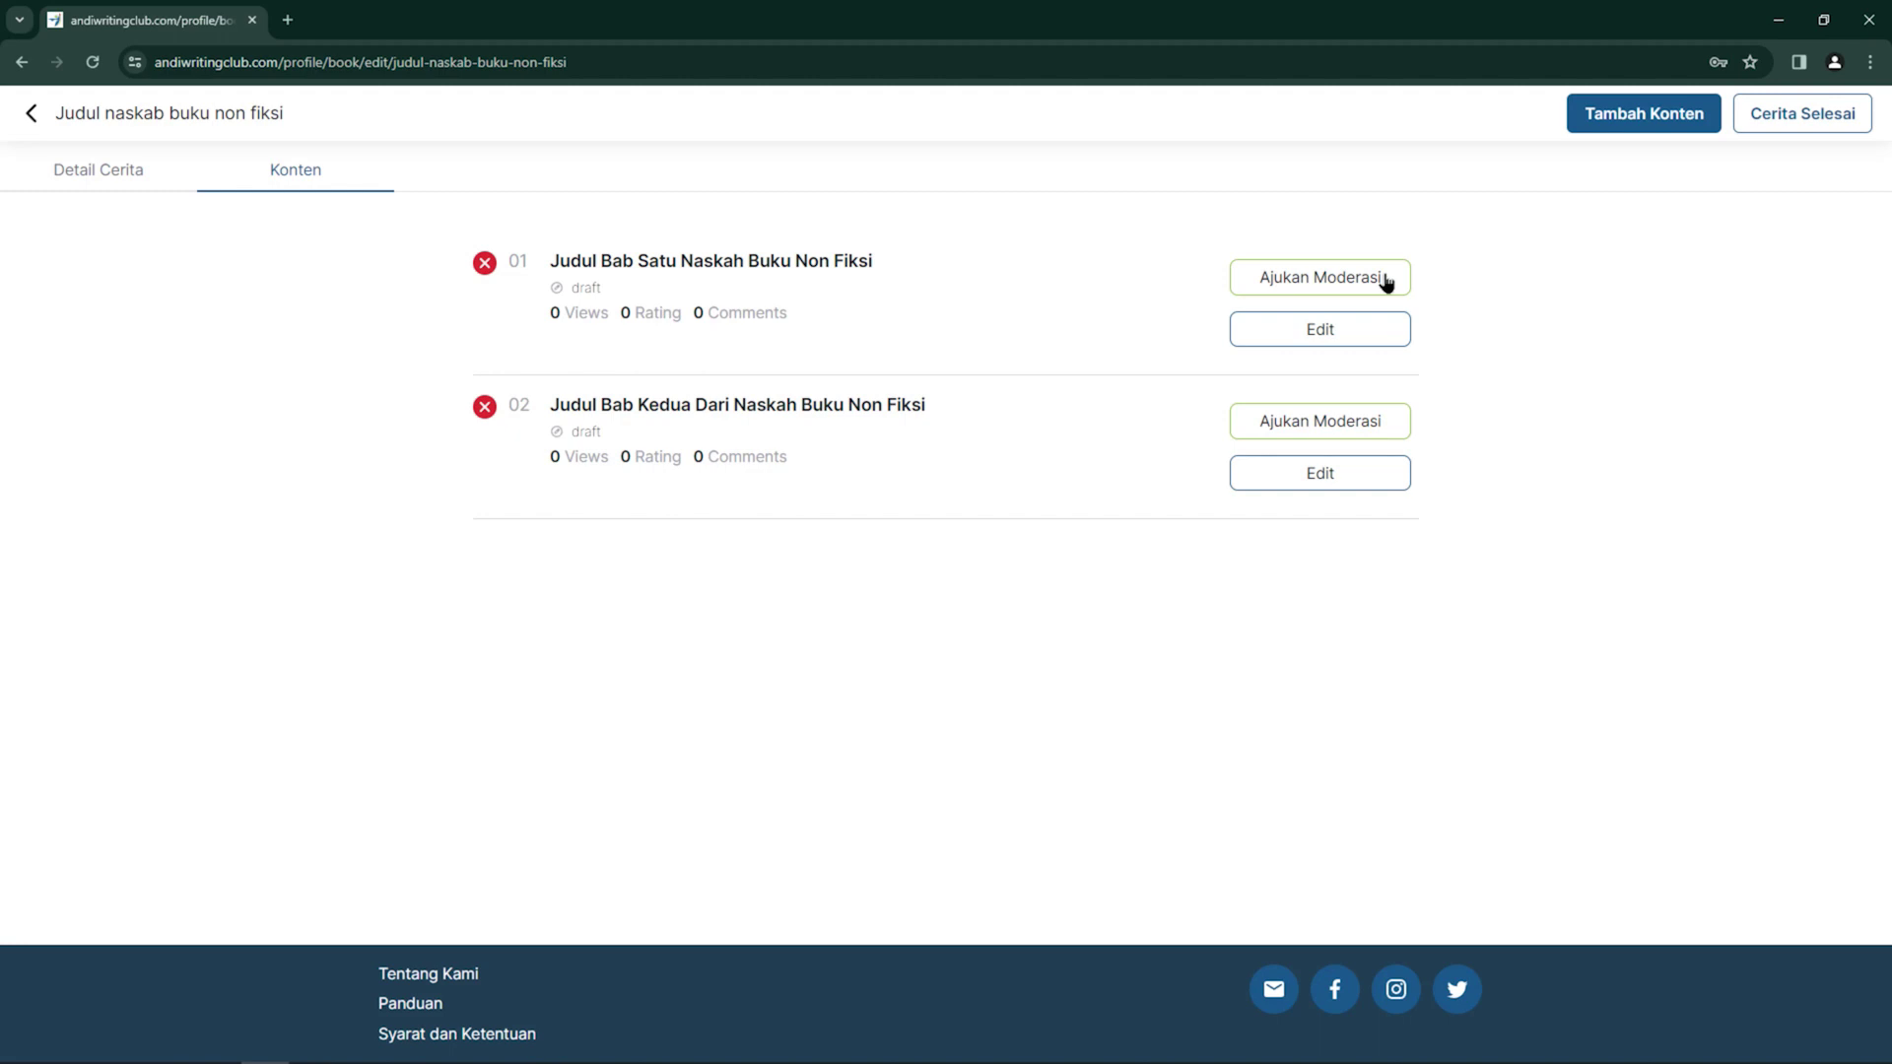
# Submit chapter 01 for moderation and request marking the book as finished
pyautogui.click(1384, 279)
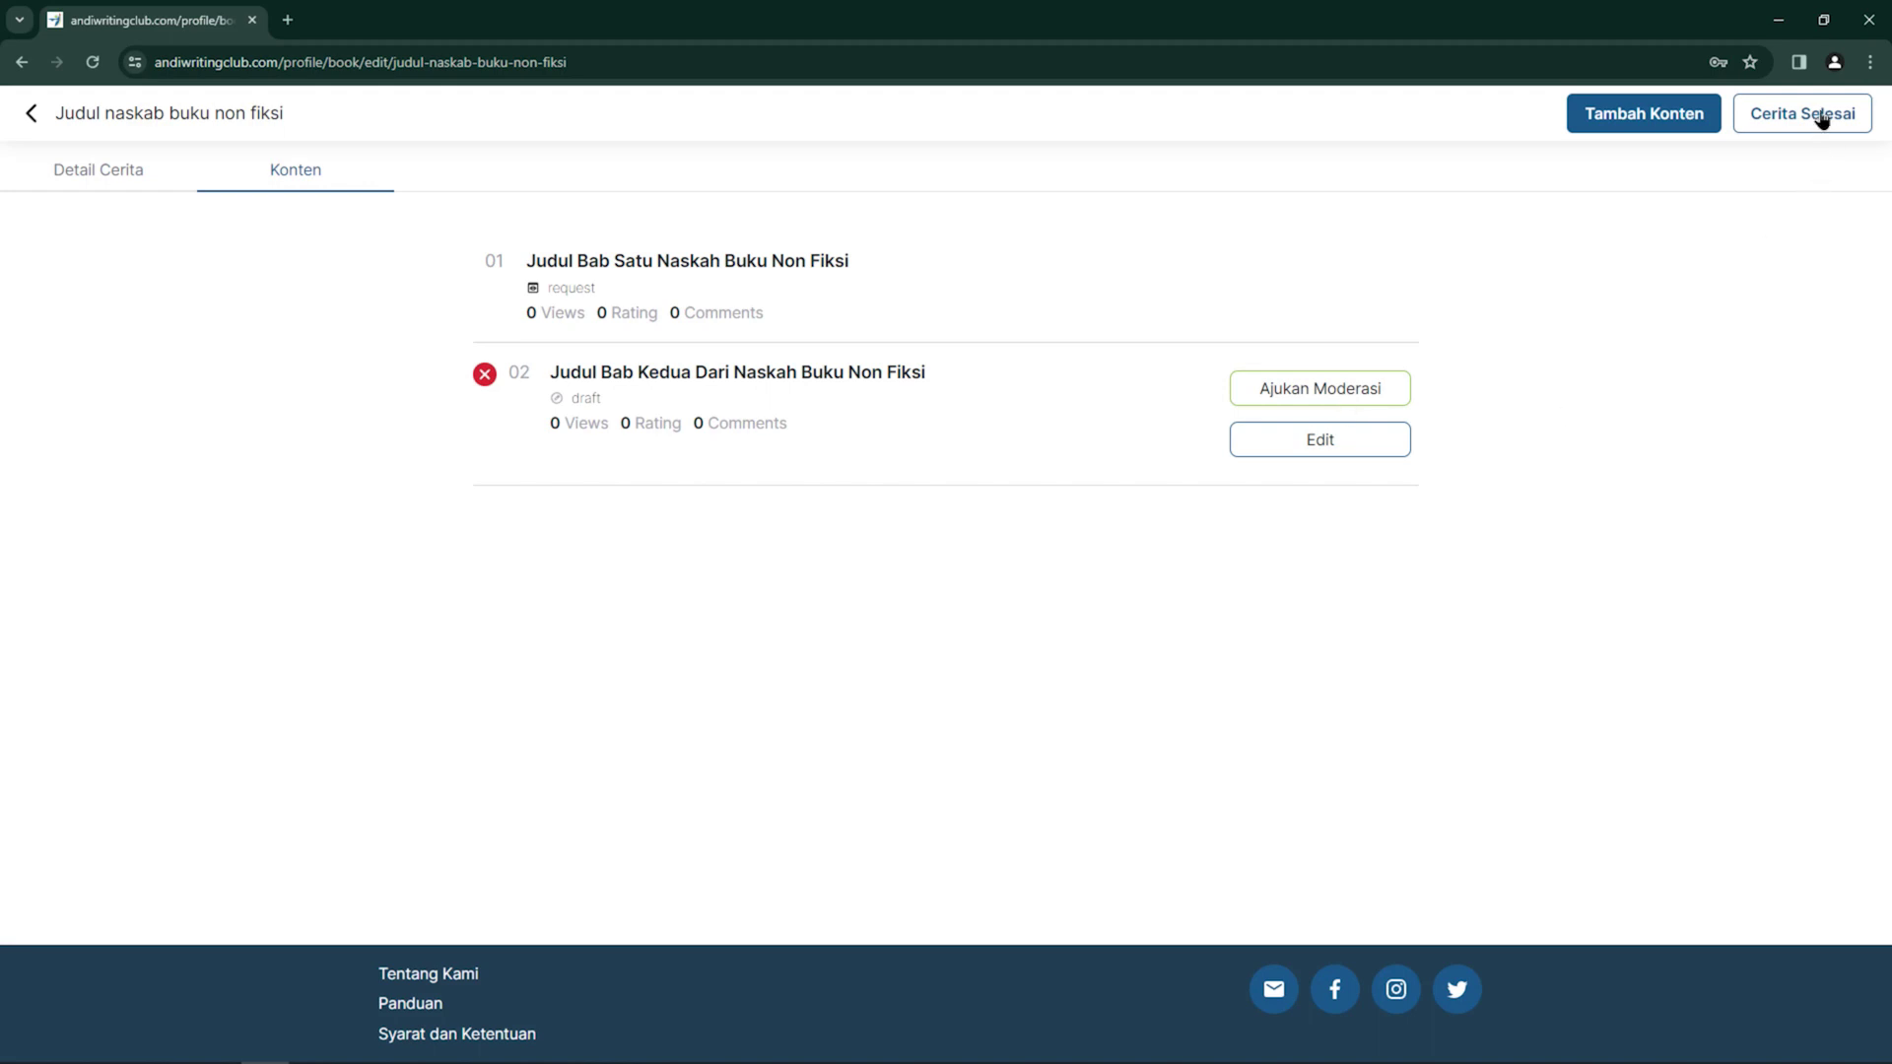
pyautogui.click(1821, 117)
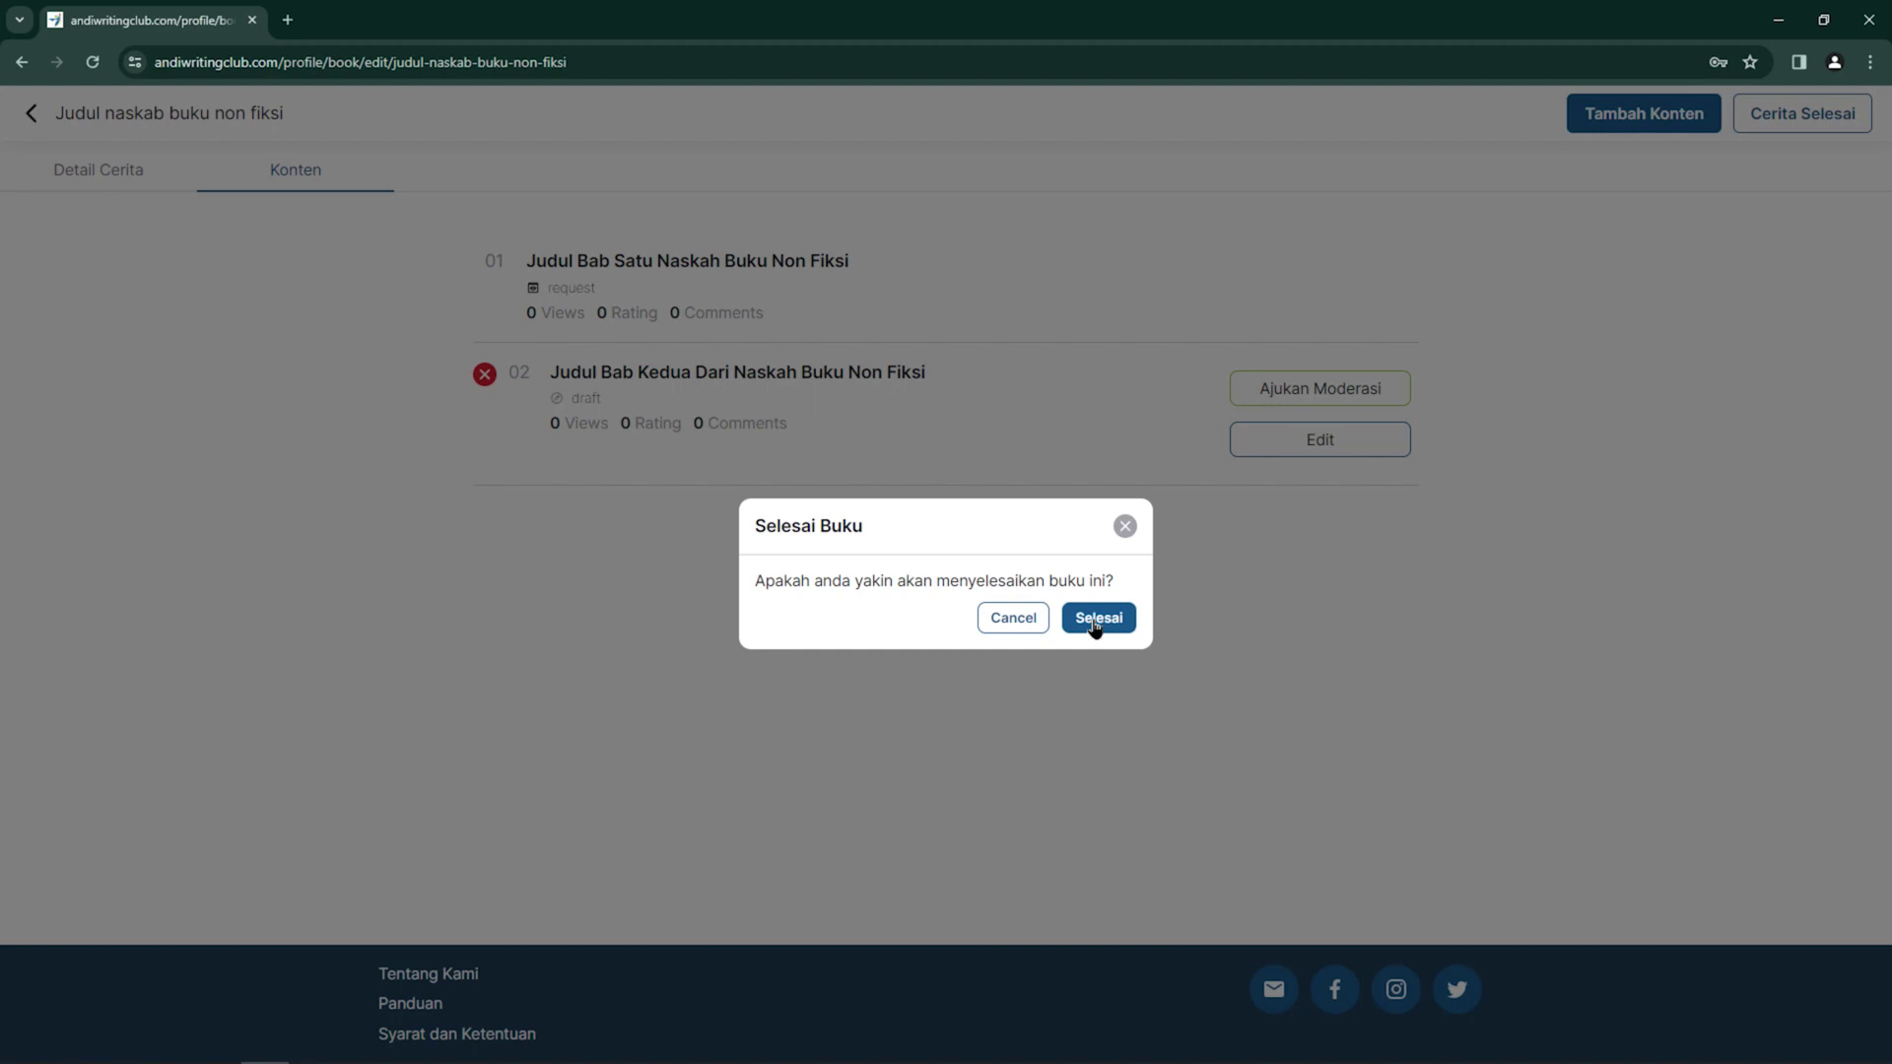
# Confirm the Selesai Buku dialog to mark the non-fiction book finished
pyautogui.click(1095, 621)
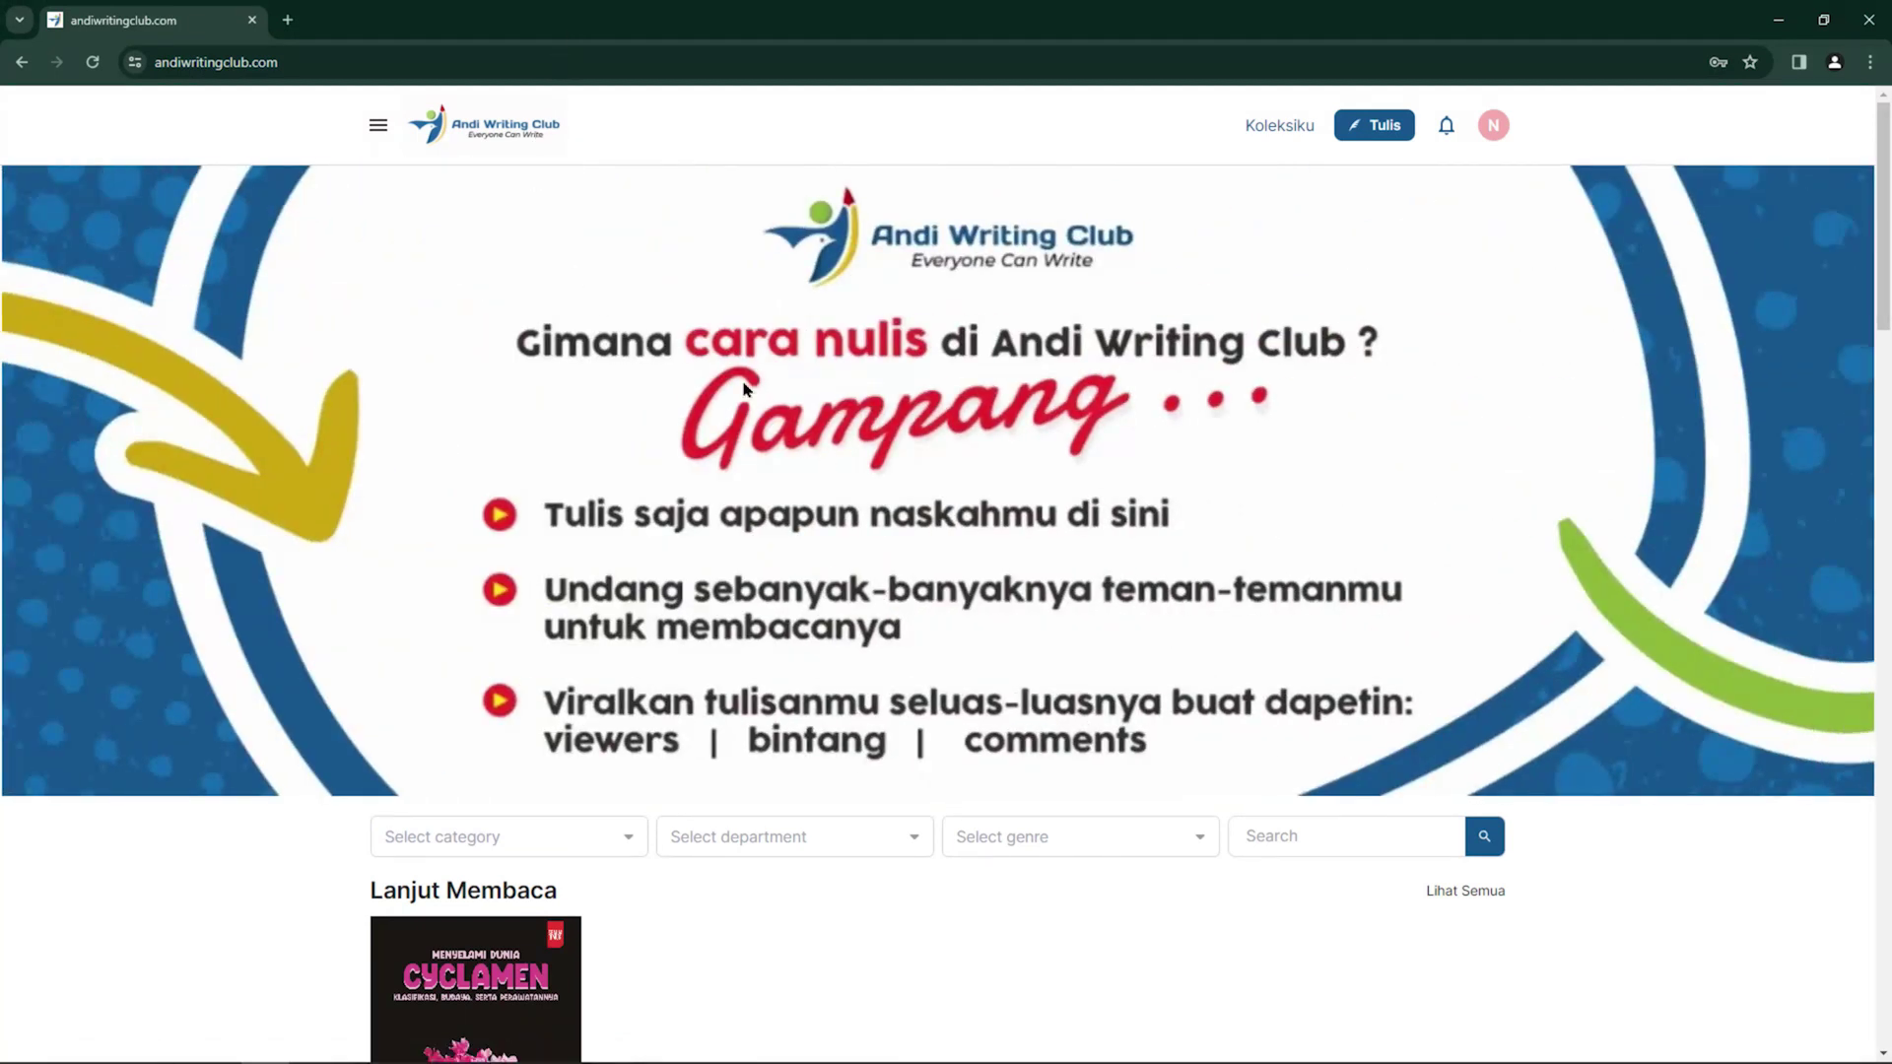
pyautogui.scroll(-4, 744, 390)
pyautogui.scroll(-8, 741, 449)
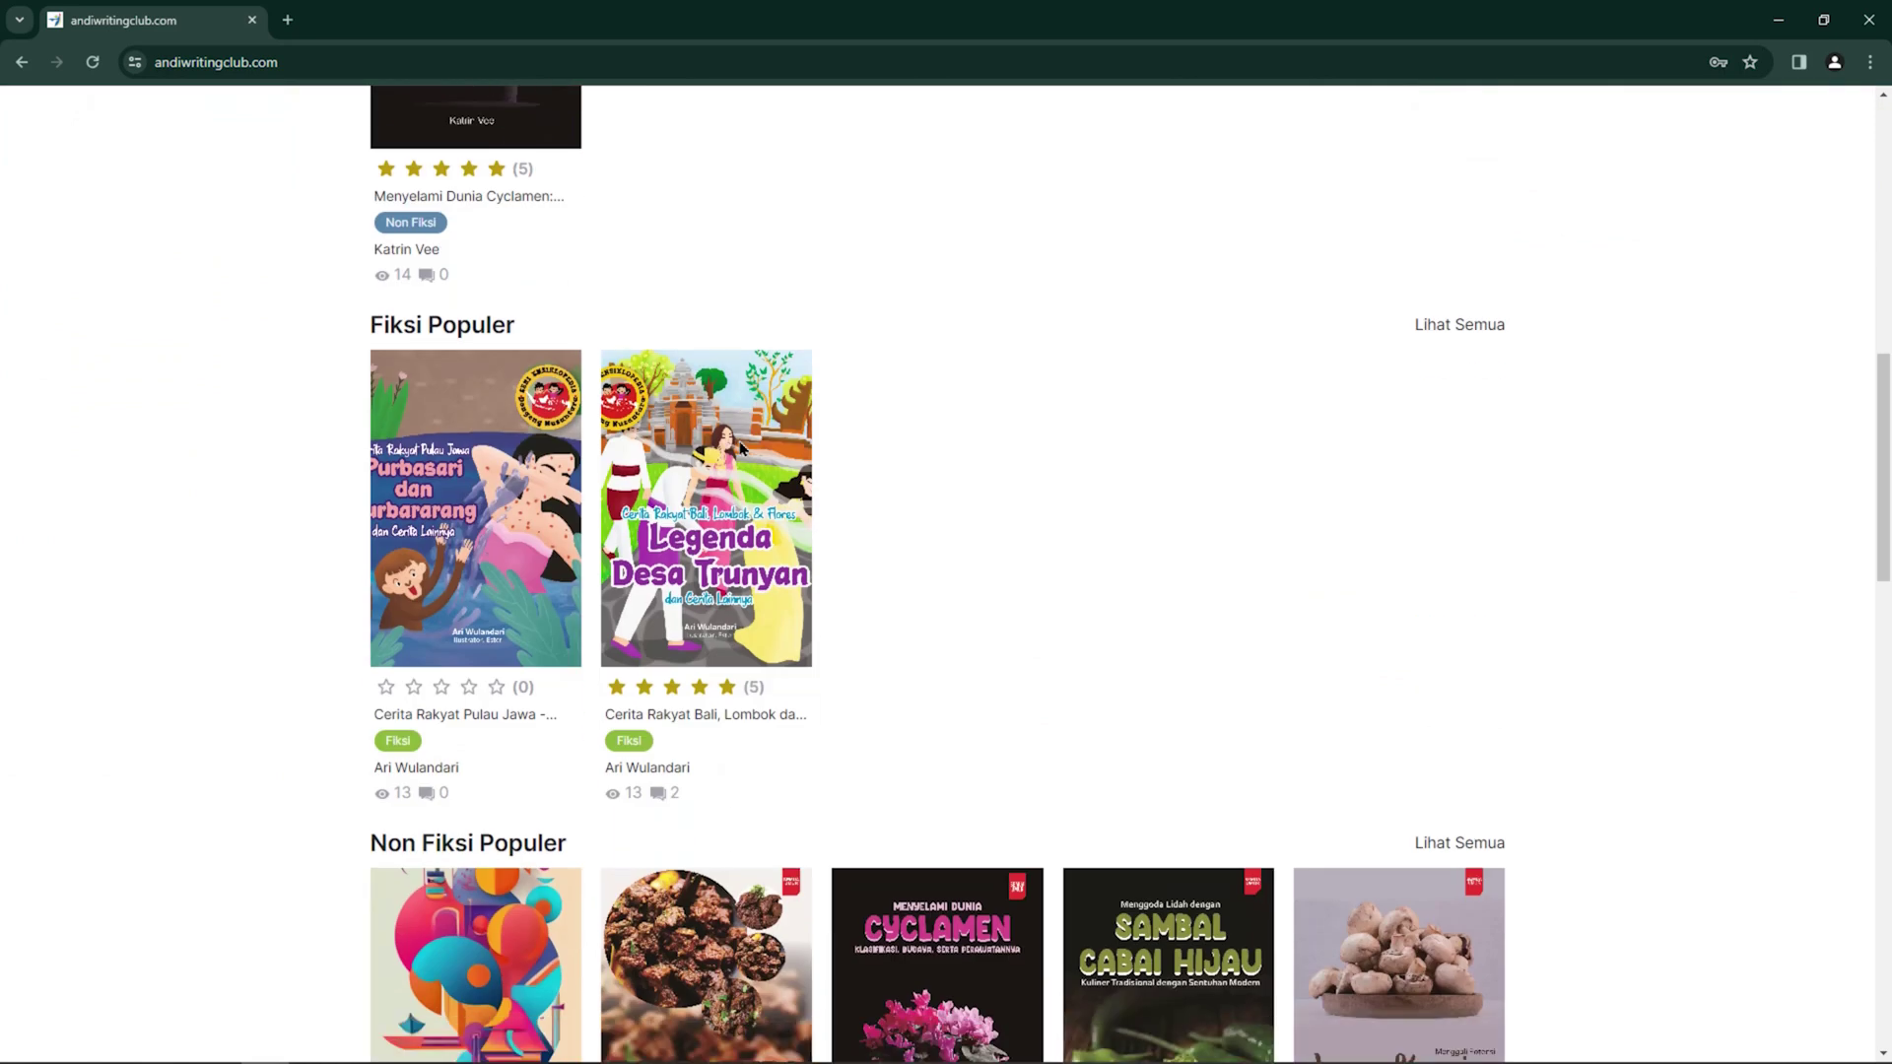
pyautogui.scroll(-5, 741, 448)
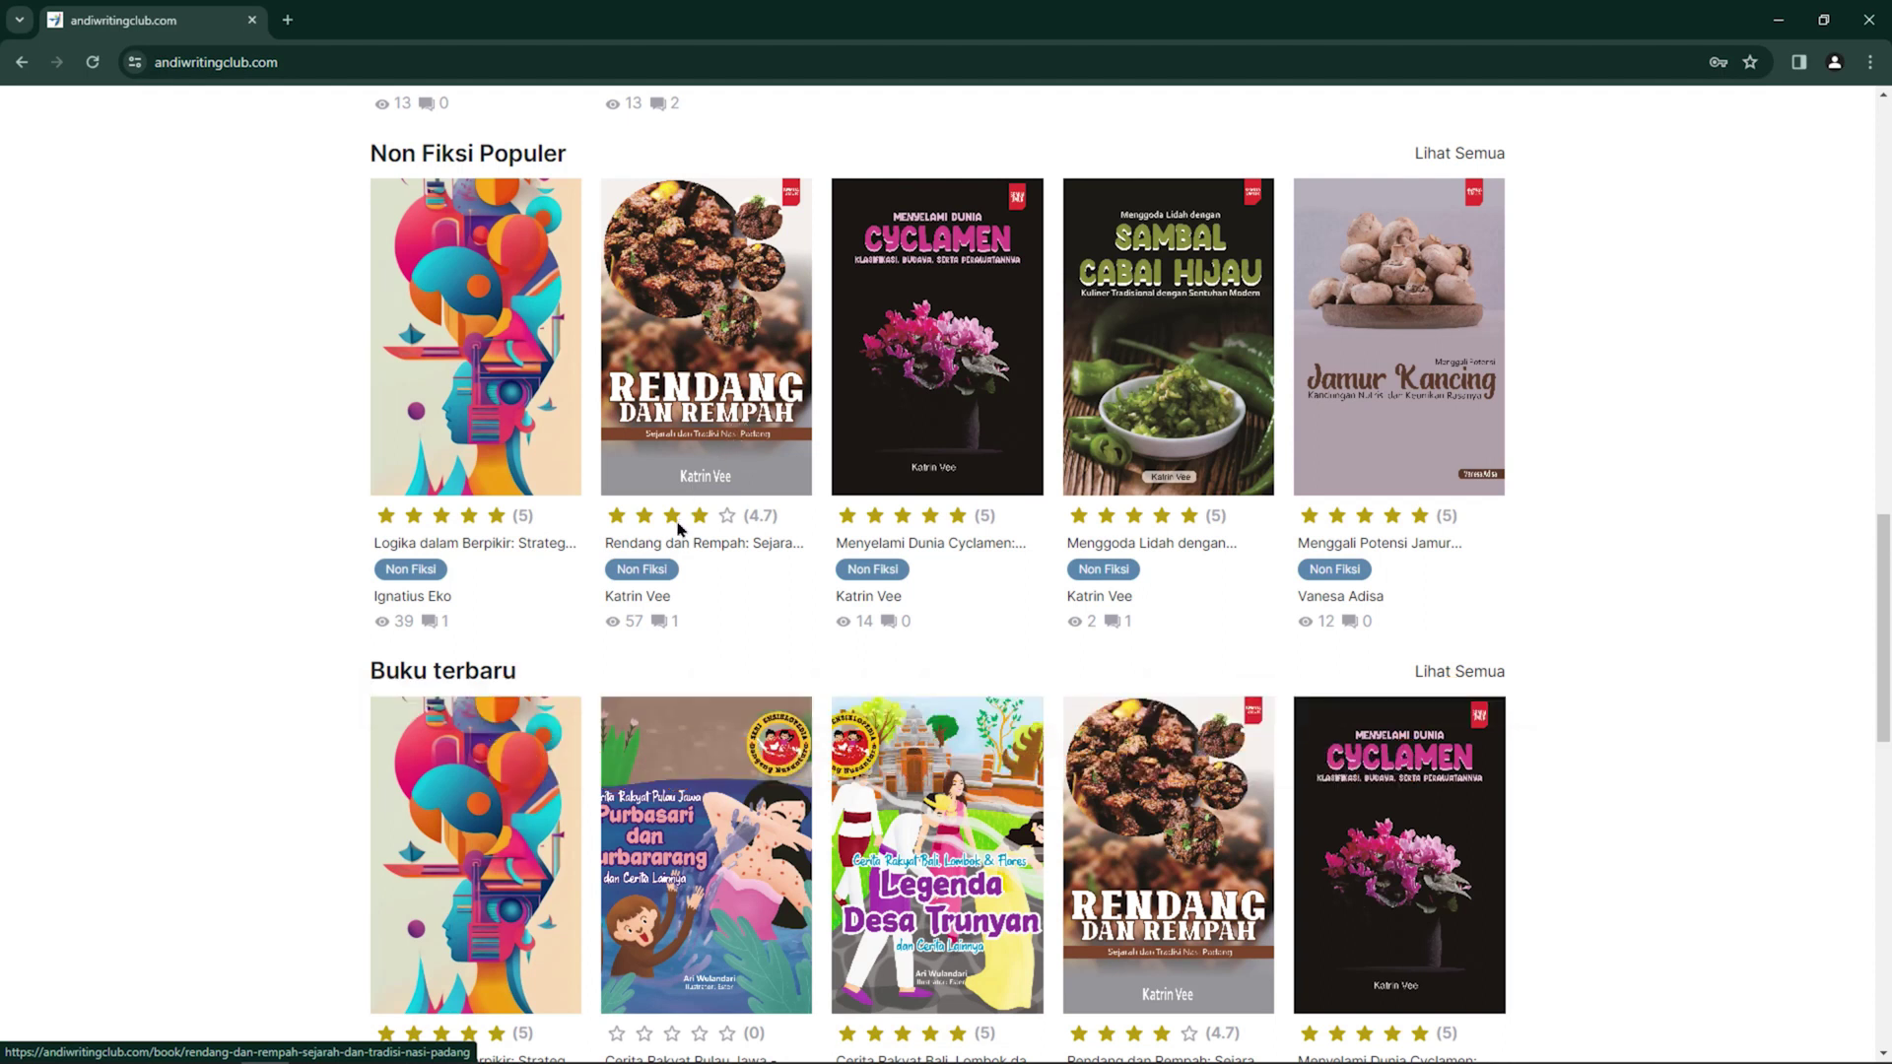
pyautogui.scroll(5, 620, 676)
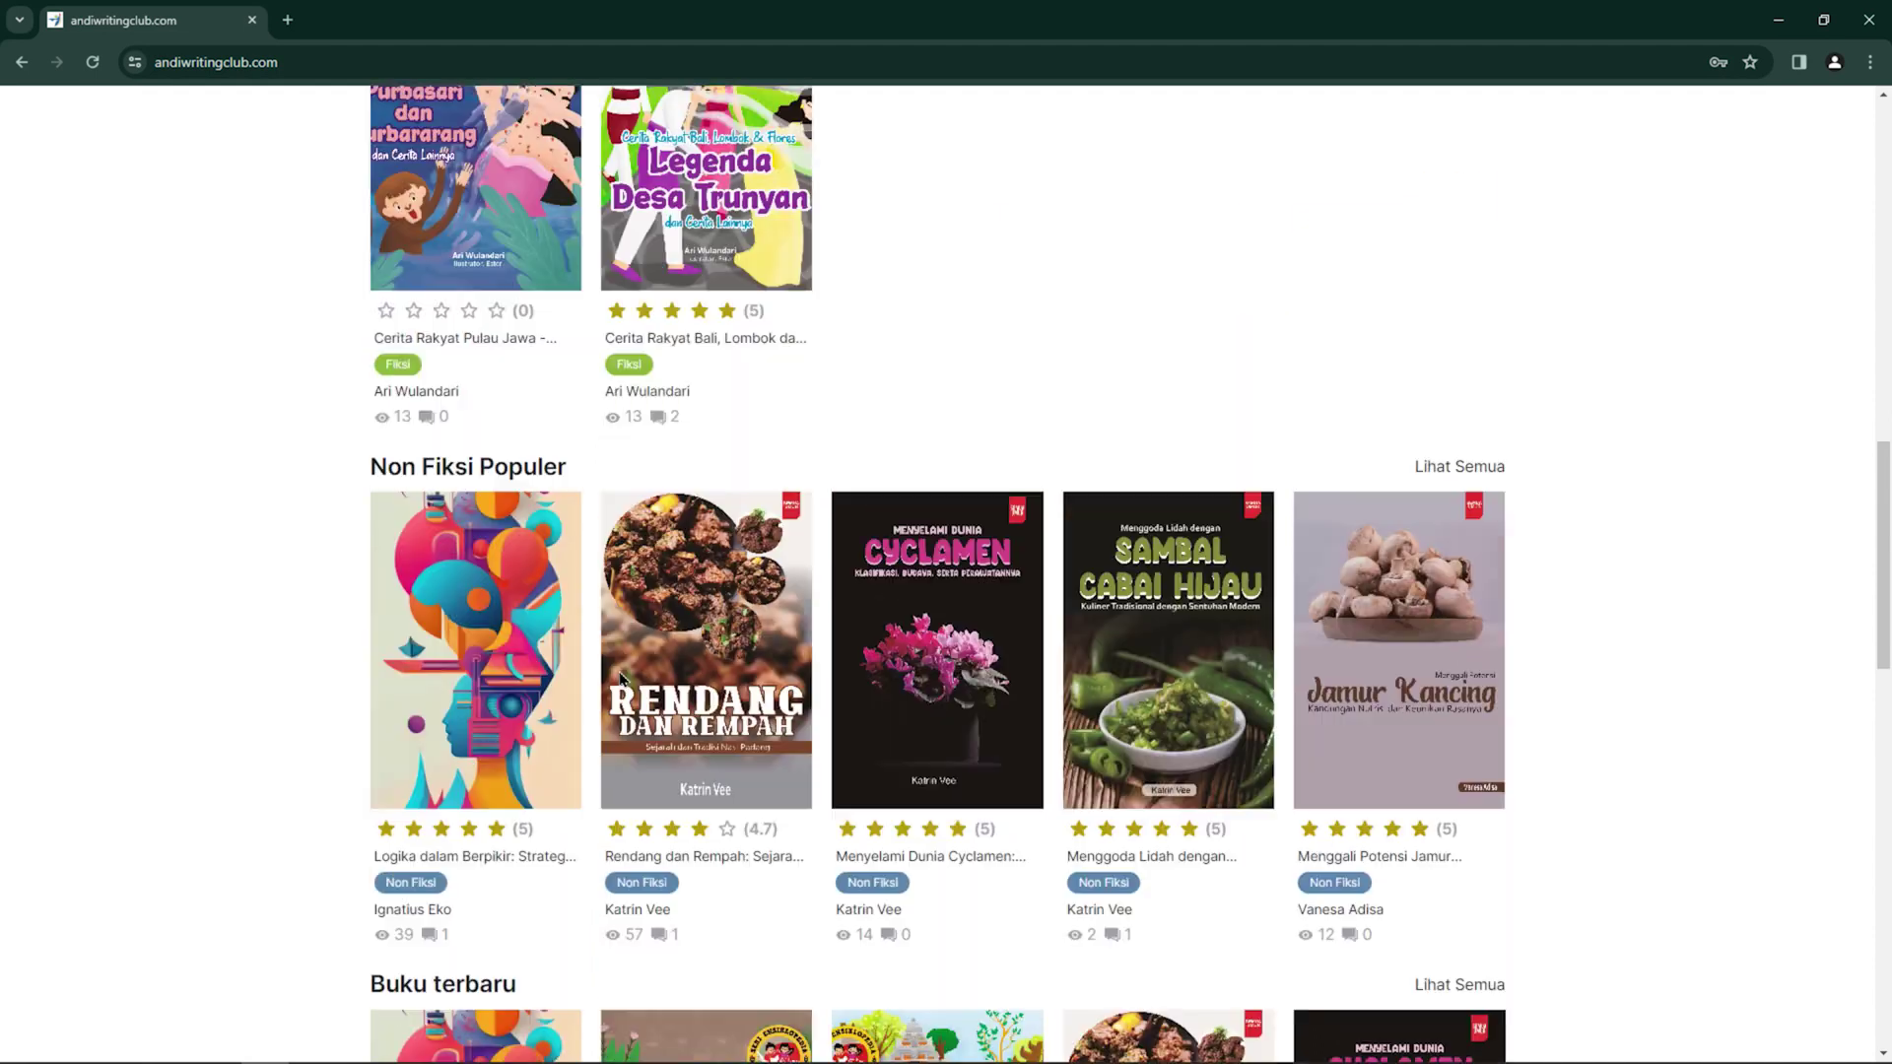
pyautogui.scroll(13, 621, 678)
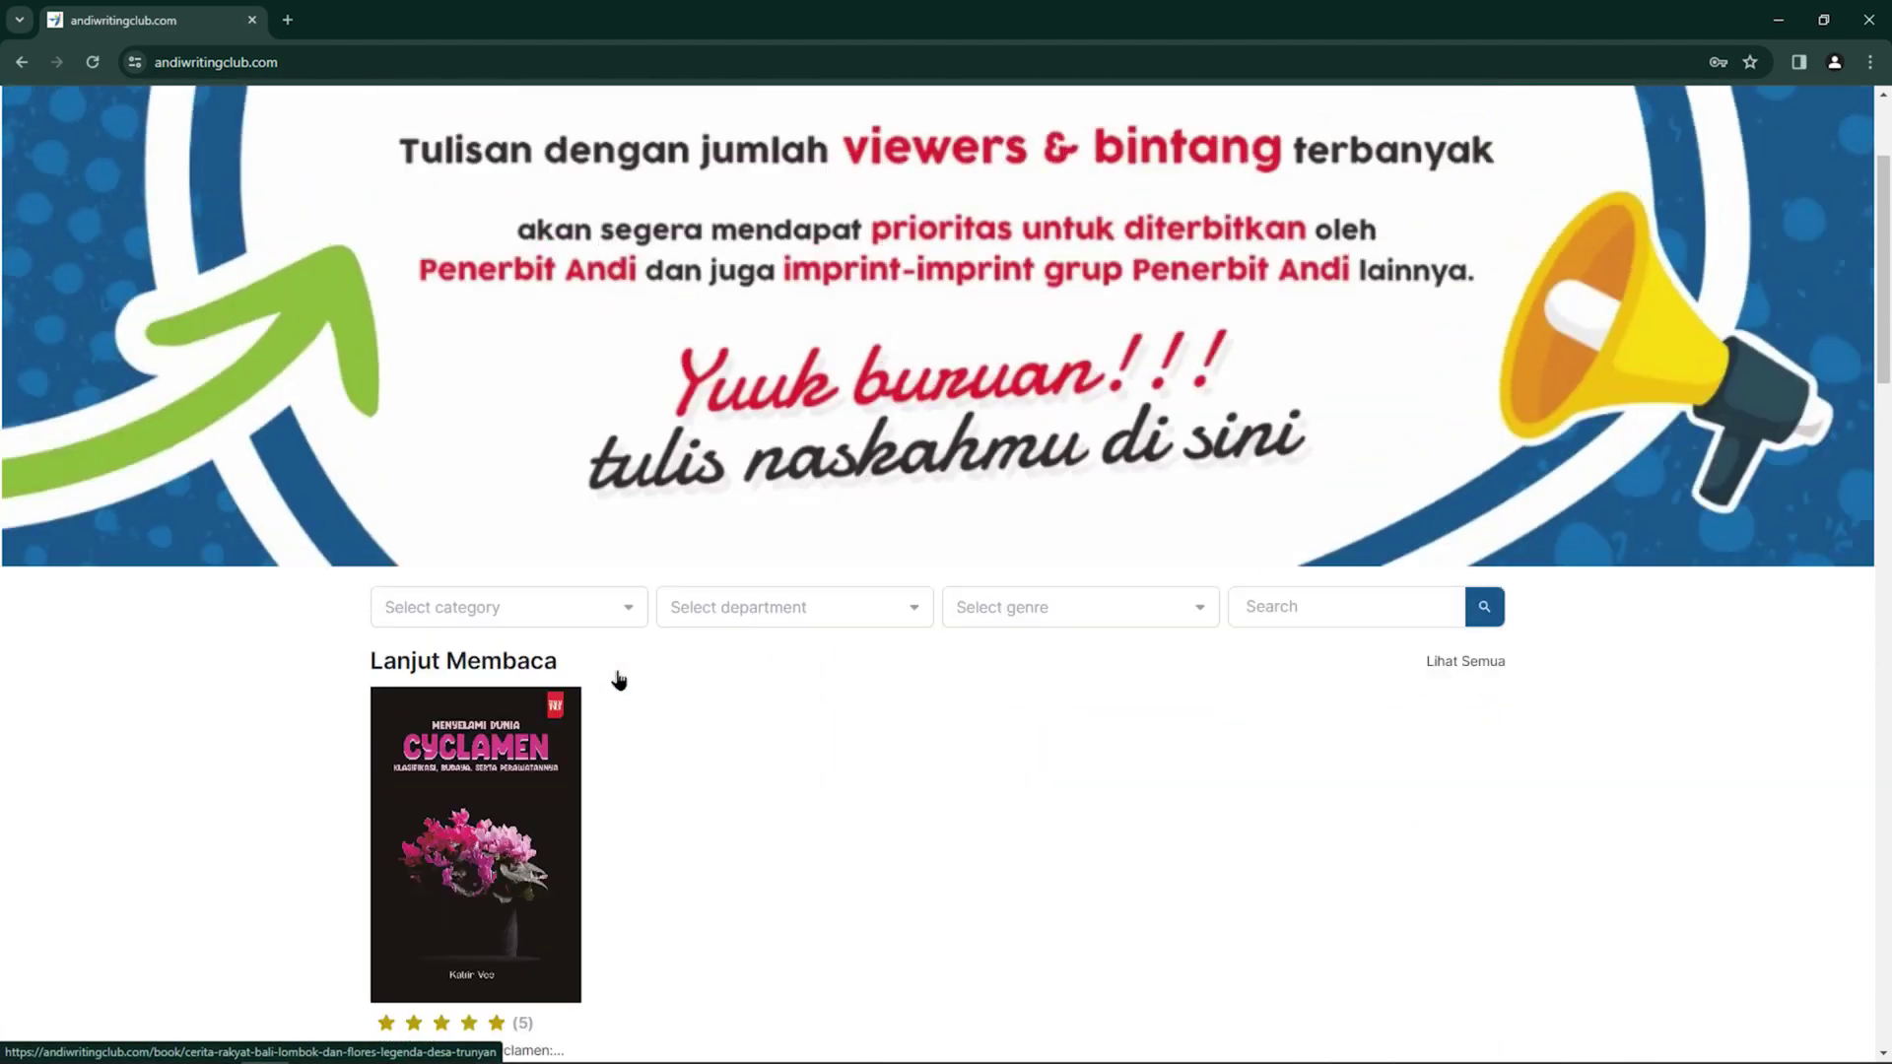